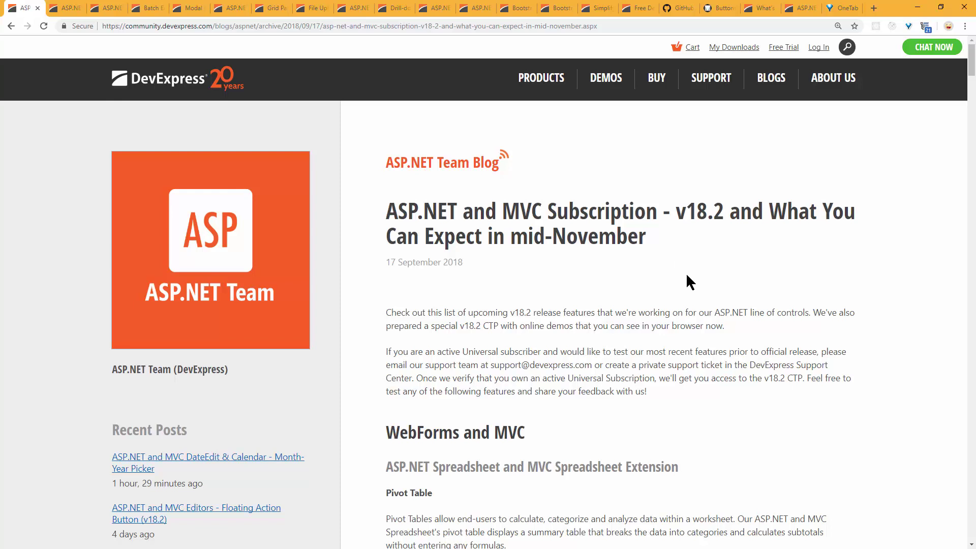
Step: Look through the upcoming v18.2 features in the ASP.NET and MVC Subscription blog post, down to the new Bootstrap Spreadsheet control
scroll(821, 301, down, 7)
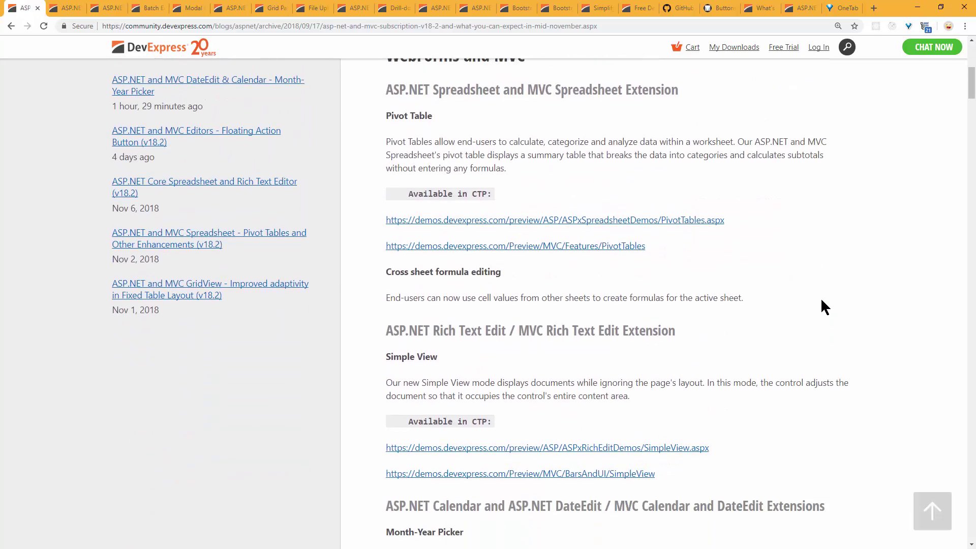
scroll(822, 304, down, 13)
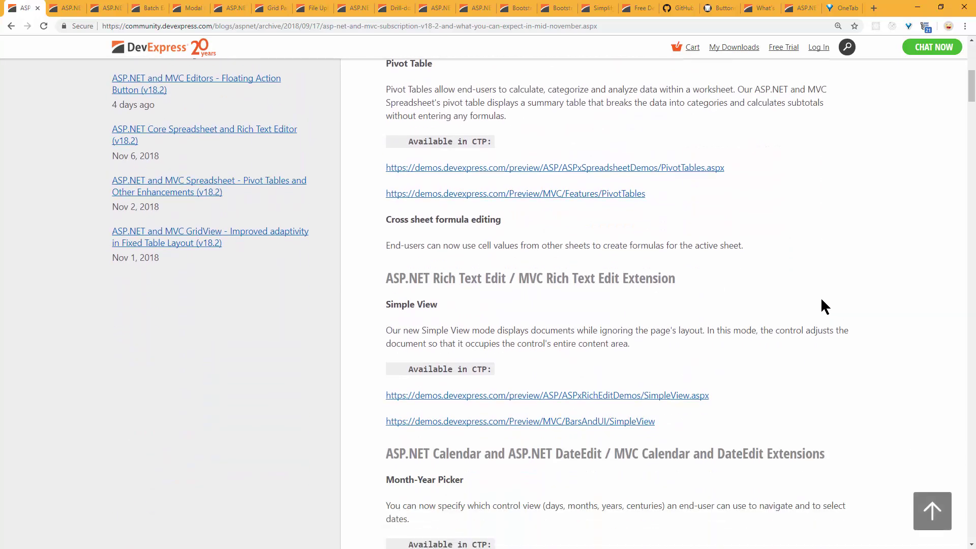
scroll(822, 302, down, 20)
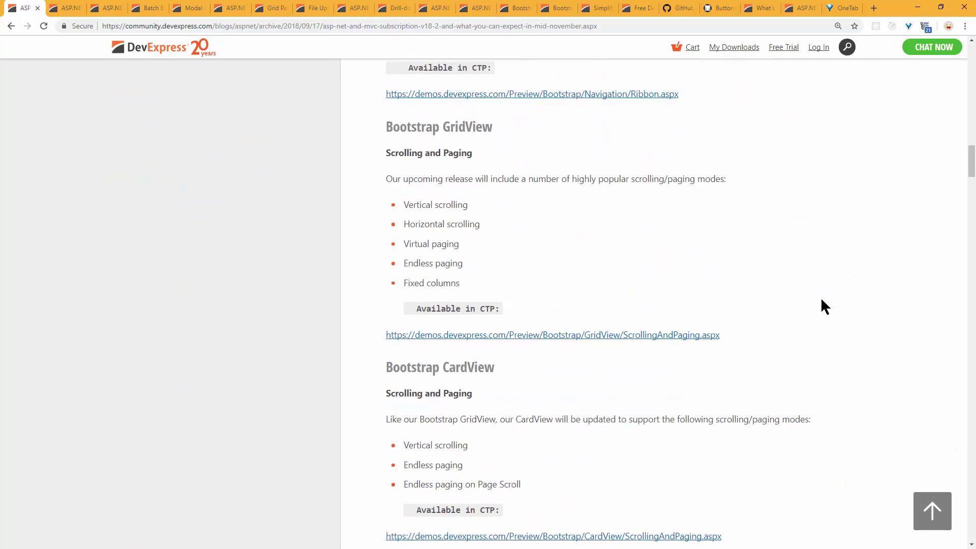
scroll(721, 263, down, 14)
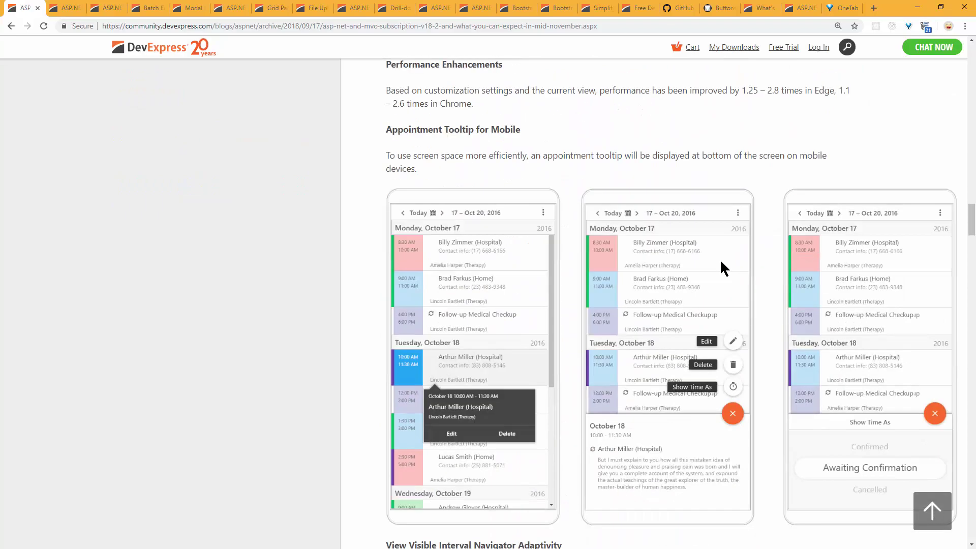
scroll(720, 261, down, 12)
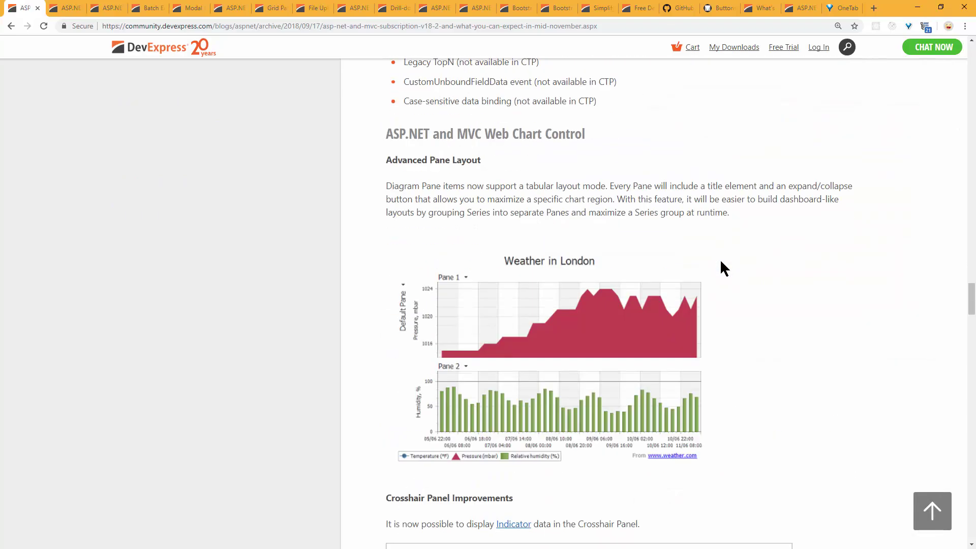
scroll(721, 261, down, 19)
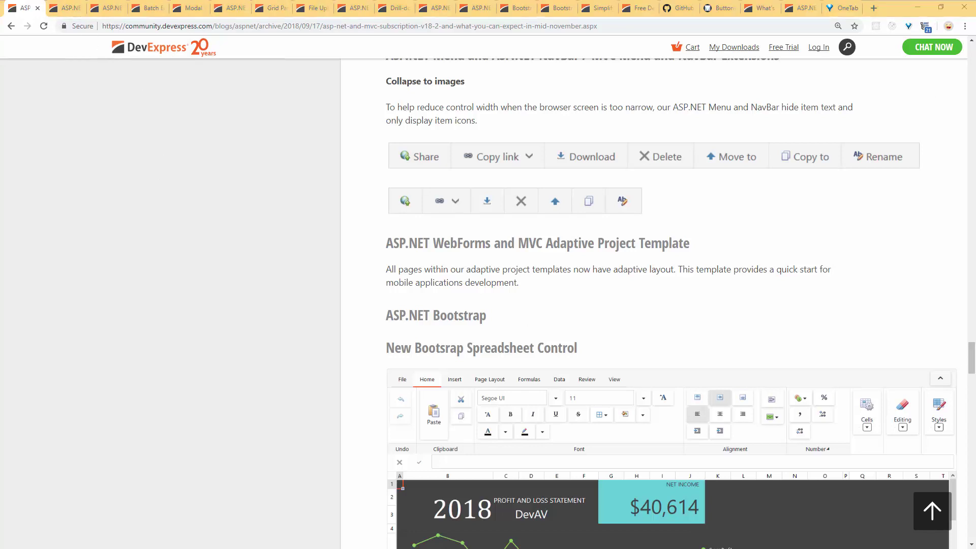
Step: Show the GridView Batch Edit blog post and switch to the Batch Editing and Updating demo page
click(64, 8)
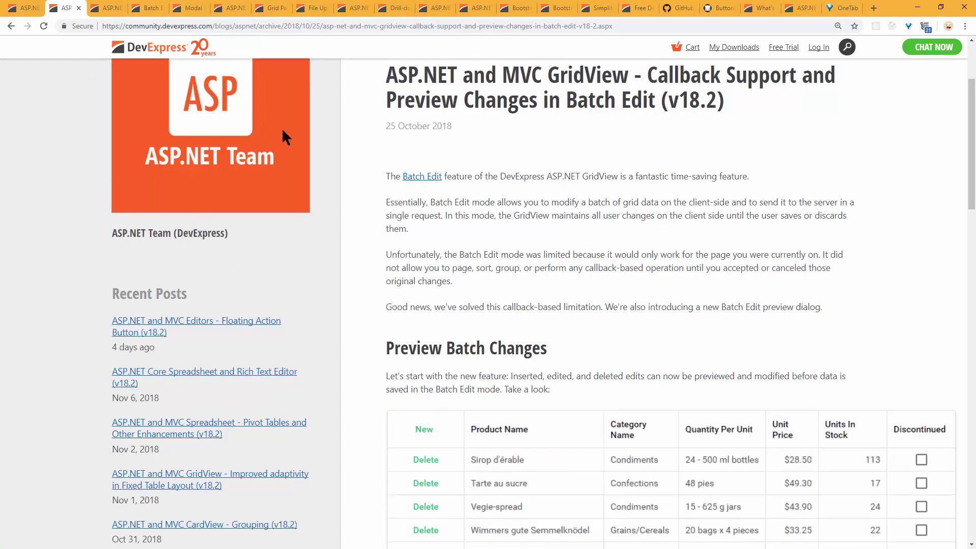
click(148, 10)
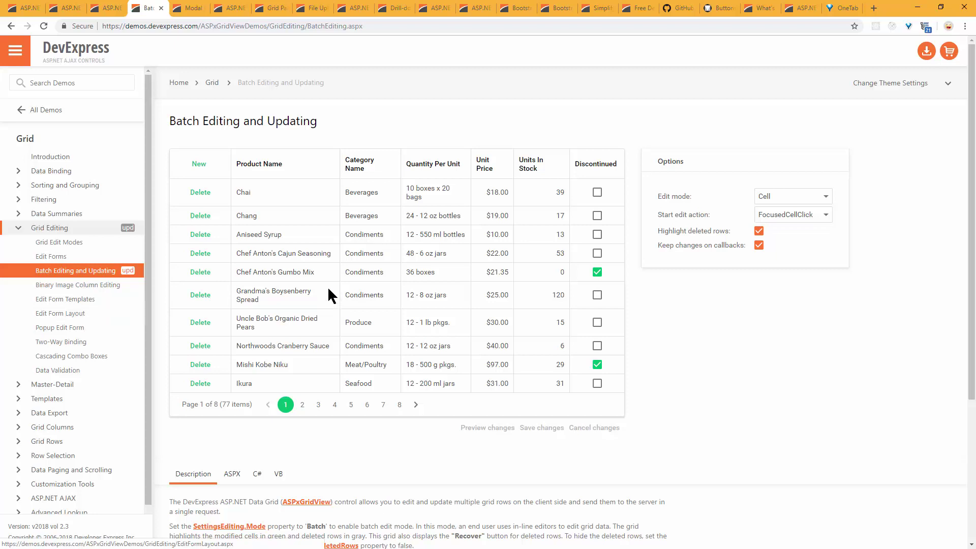
Step: Append "asdfasdf" to the product names Chai and Chang in the grid
click(273, 193)
click(288, 191)
text(asdfasdf)
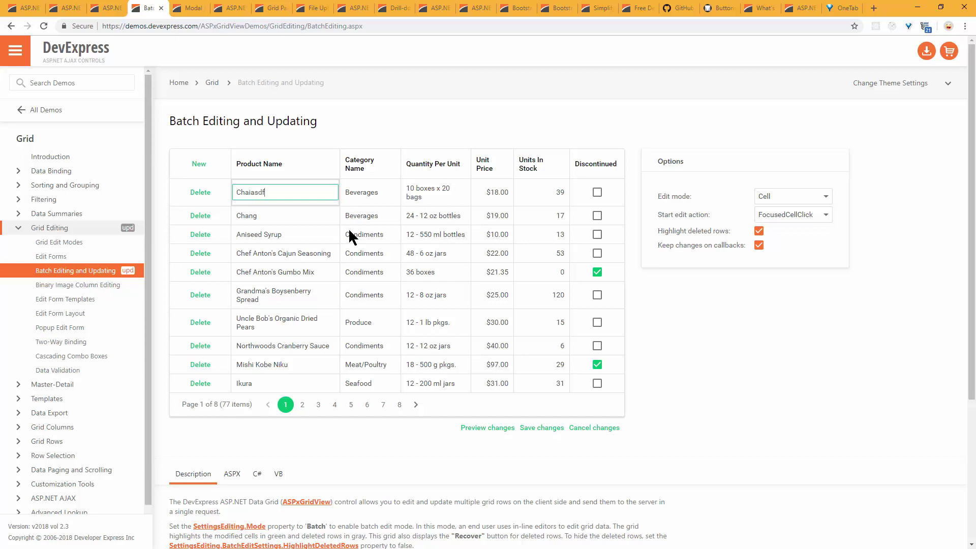
click(294, 216)
click(304, 214)
click(332, 219)
text(asdfasdf)
click(333, 256)
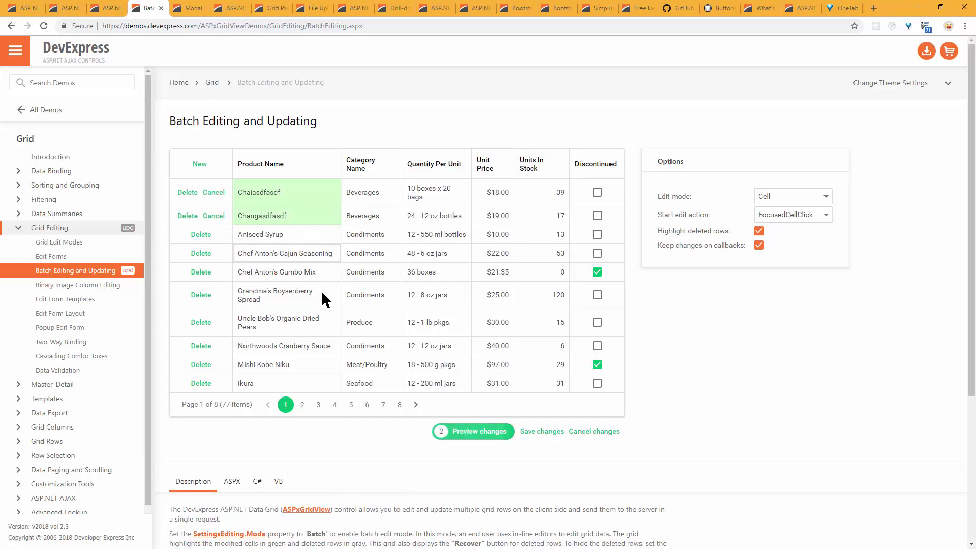
Step: Replace the product name Uncle Bob's Organic Dried Pears with "asdfasdfasdf" and cancel that row's change
click(304, 322)
text(asdfasdfasdf)
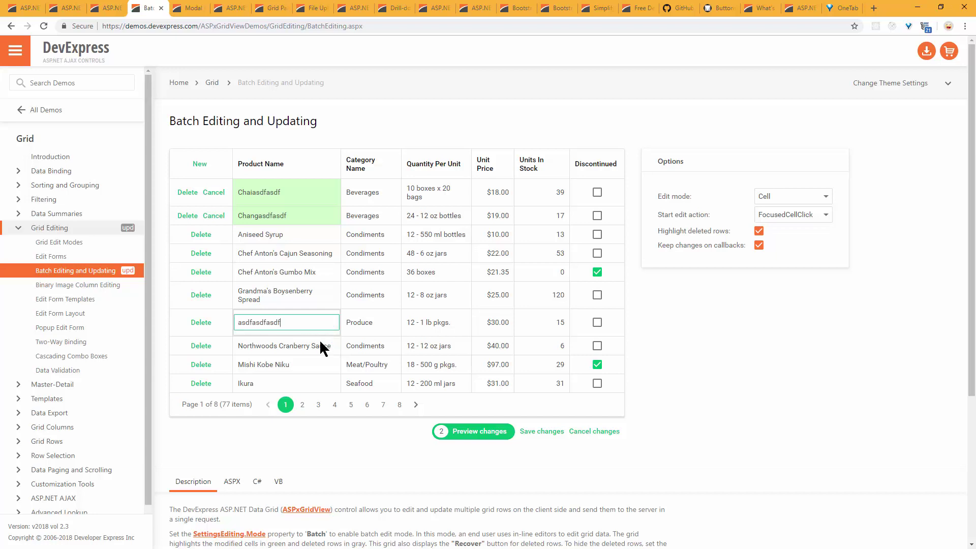
click(322, 345)
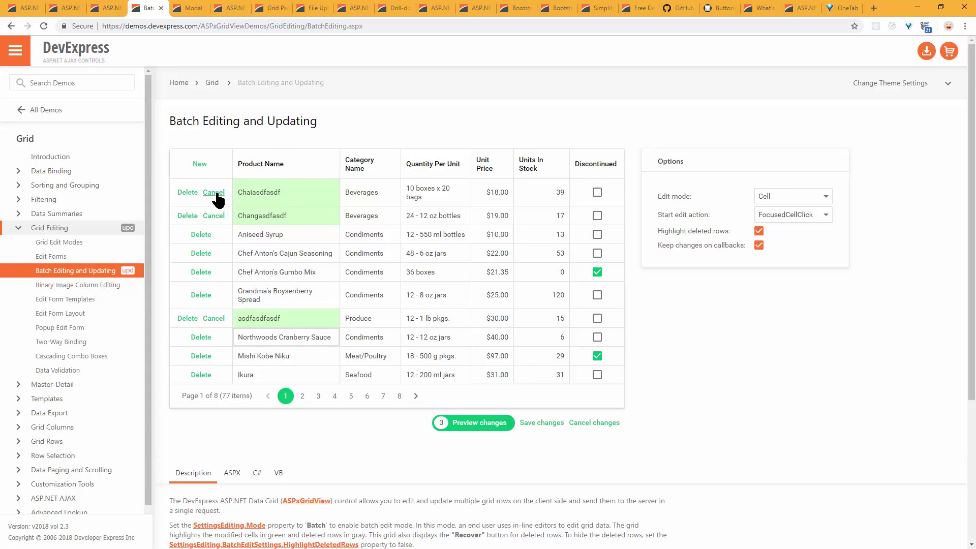
click(211, 318)
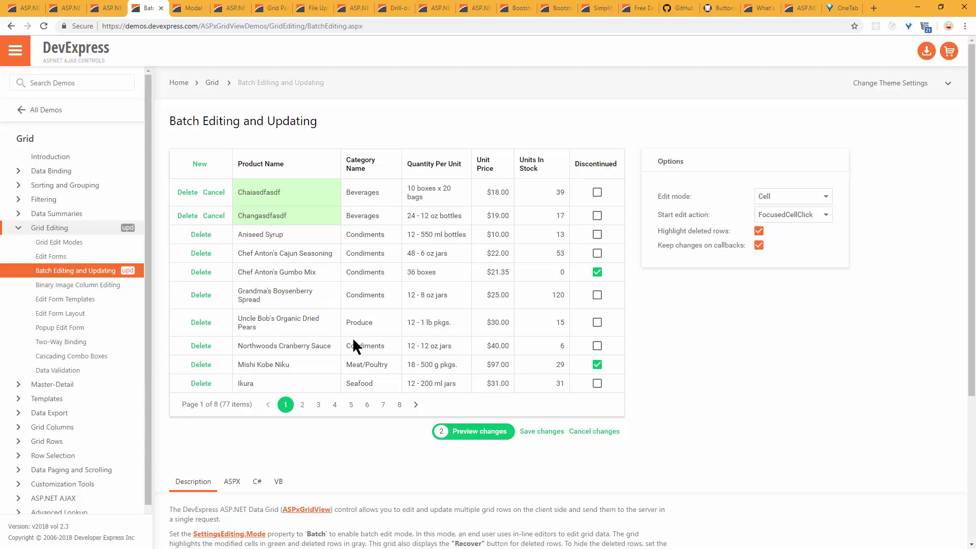
Step: Append "asdfasdf" to the product name Tunnbröd on page 3 of the grid
click(318, 404)
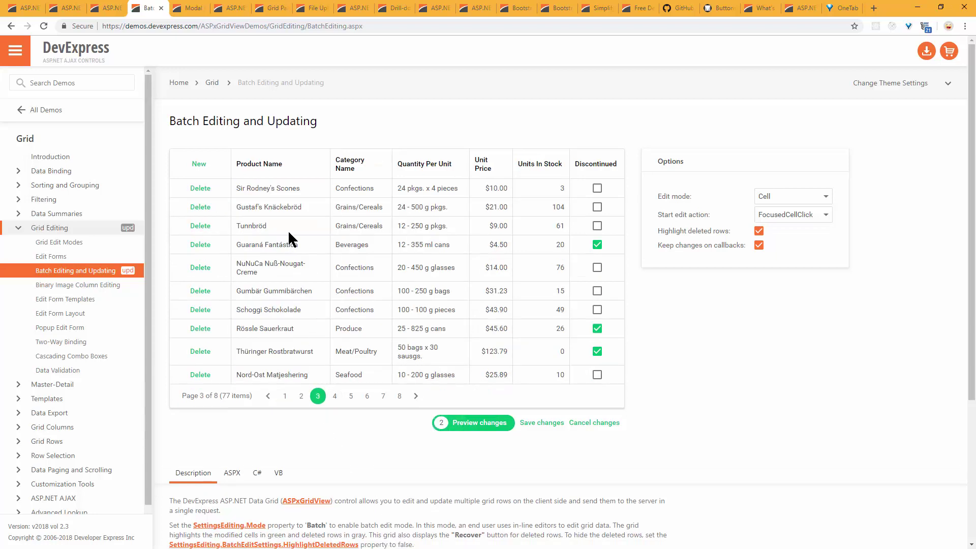
click(308, 227)
click(311, 228)
text(asdfasdf)
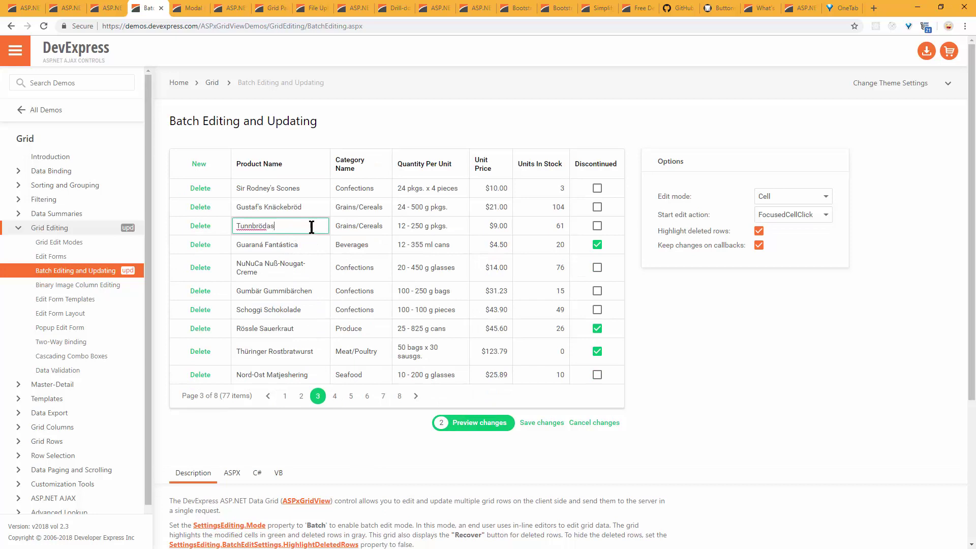
click(385, 409)
Step: Append "asdfasdf" to the product name Ravioli Angelo on page 6 and preview all pending changes
click(367, 397)
click(284, 293)
click(312, 296)
text(asdfasdf)
click(322, 412)
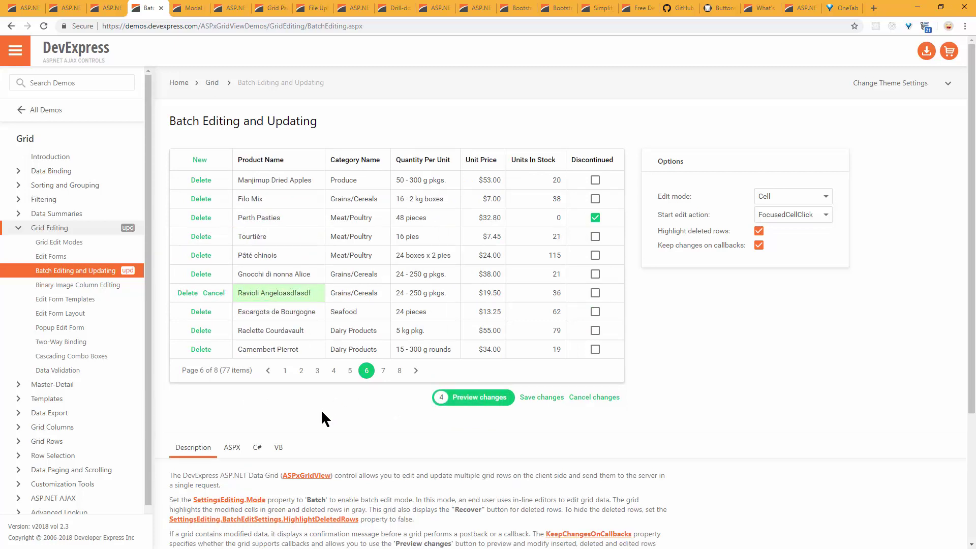
click(473, 399)
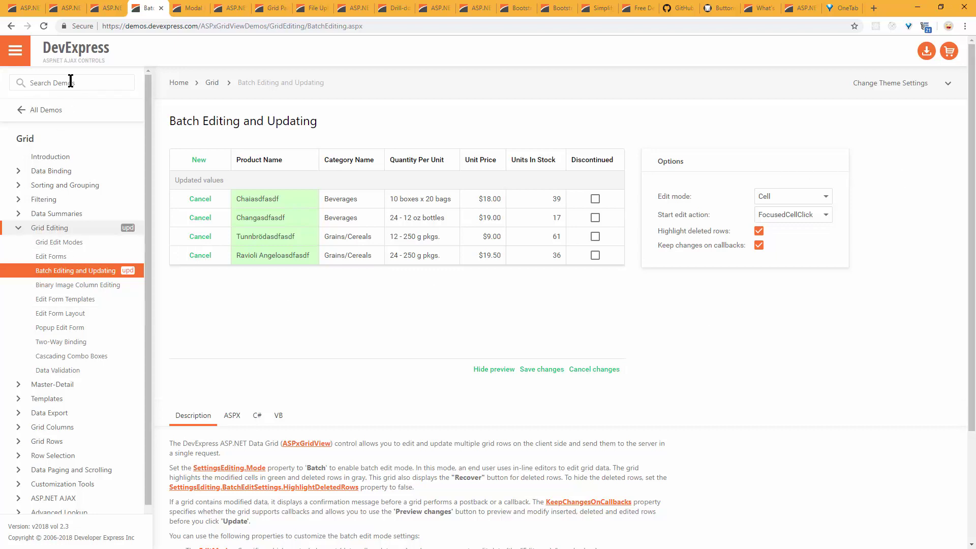
Step: Search the demos for "file mana", leave the grid page without saving, and open the File Manager for Google Drive demo
text(file mana)
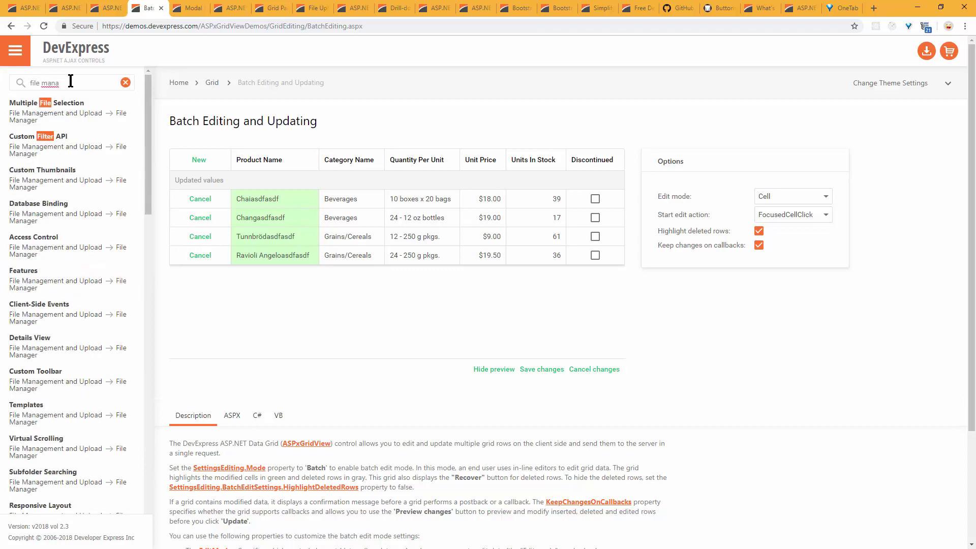
click(48, 112)
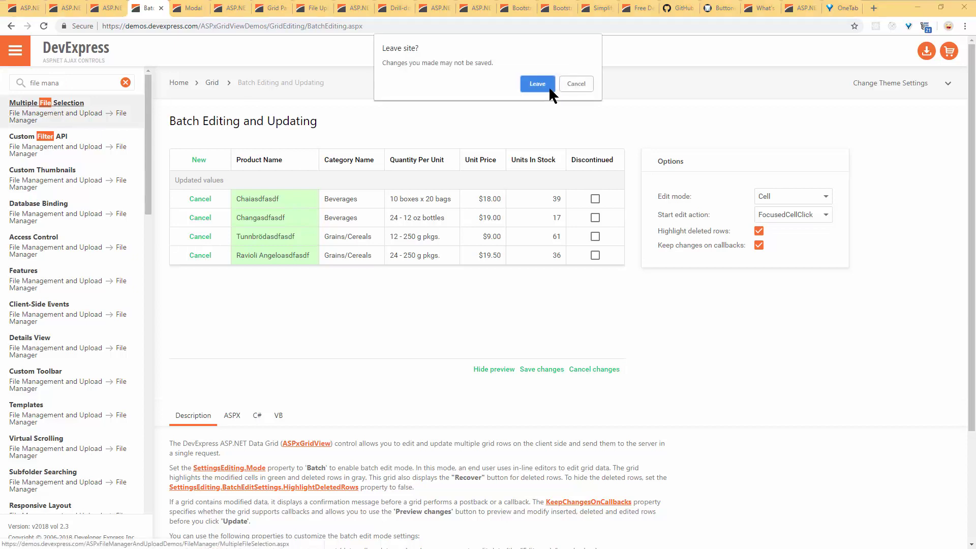
click(537, 84)
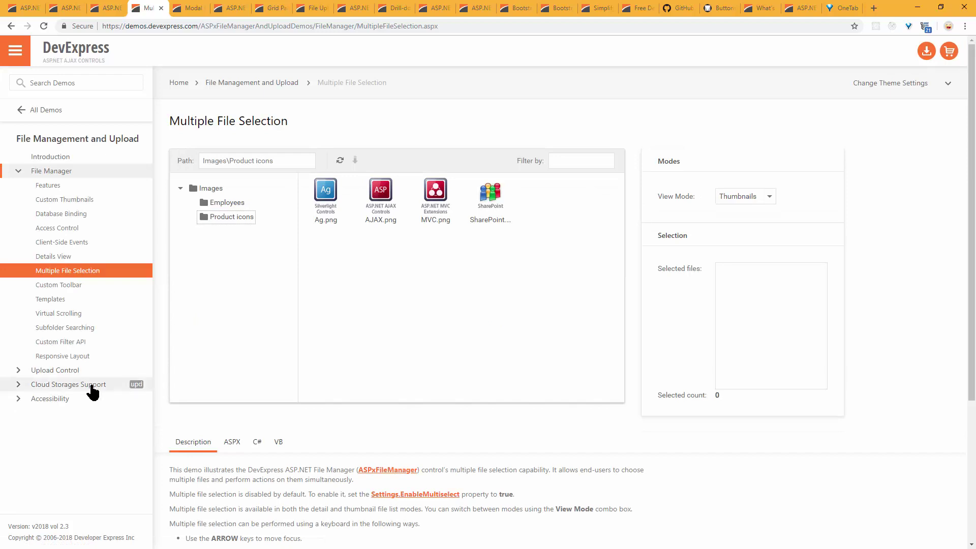
click(92, 385)
click(101, 454)
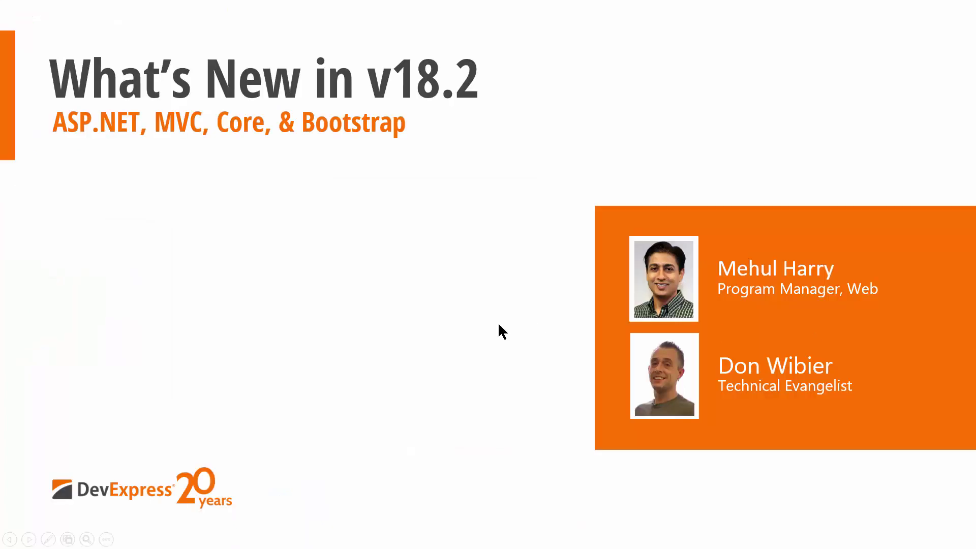
click(498, 325)
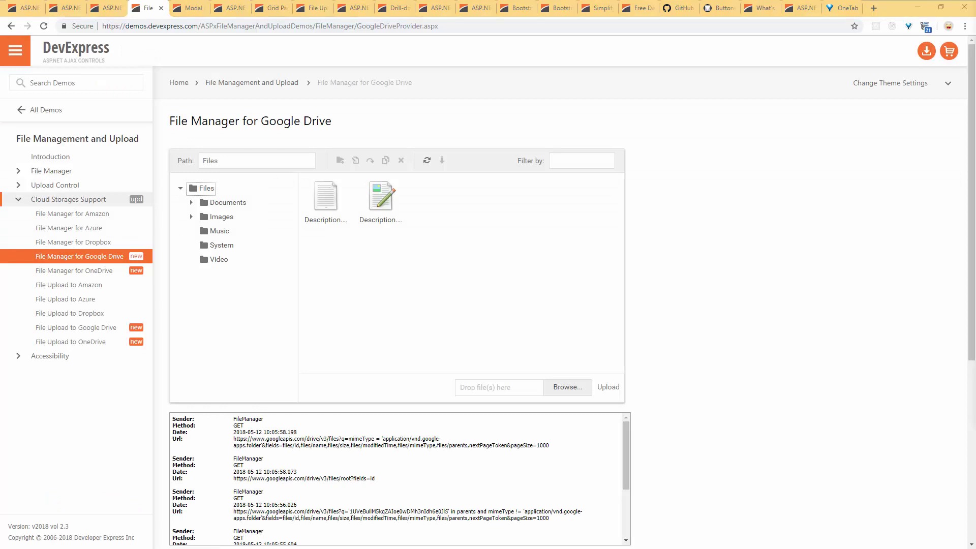
Step: Search the demos for "pivot" and open the Pivot Grid's Filter Popup demo
click(58, 85)
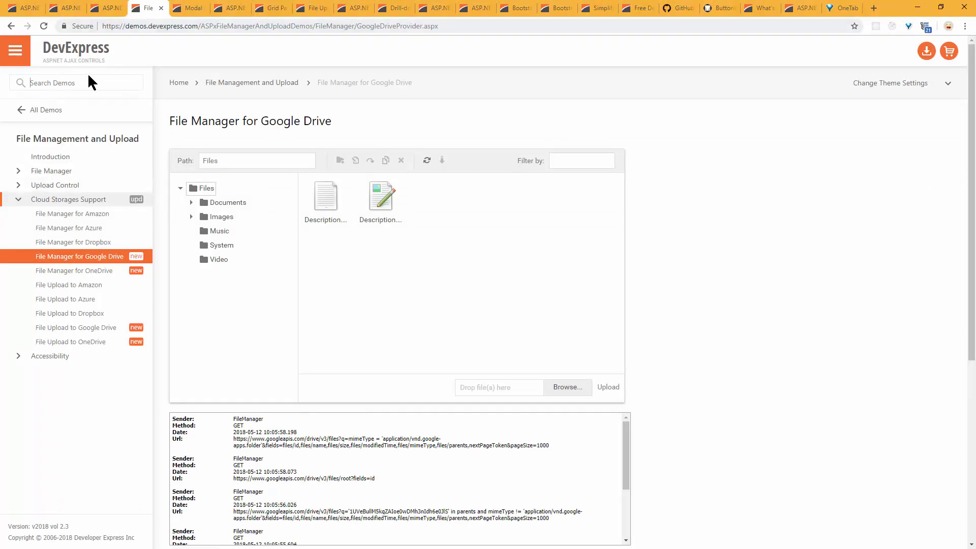
text(pivot)
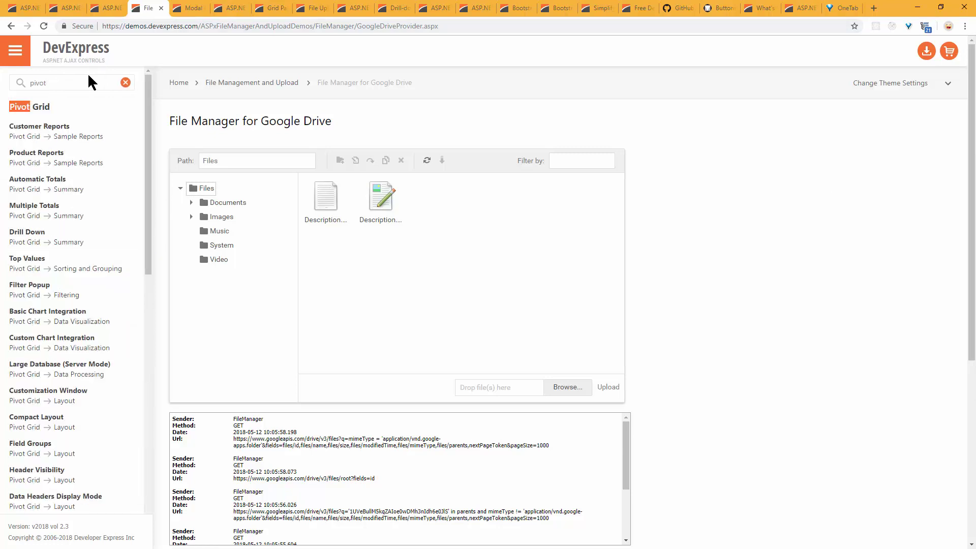
click(58, 129)
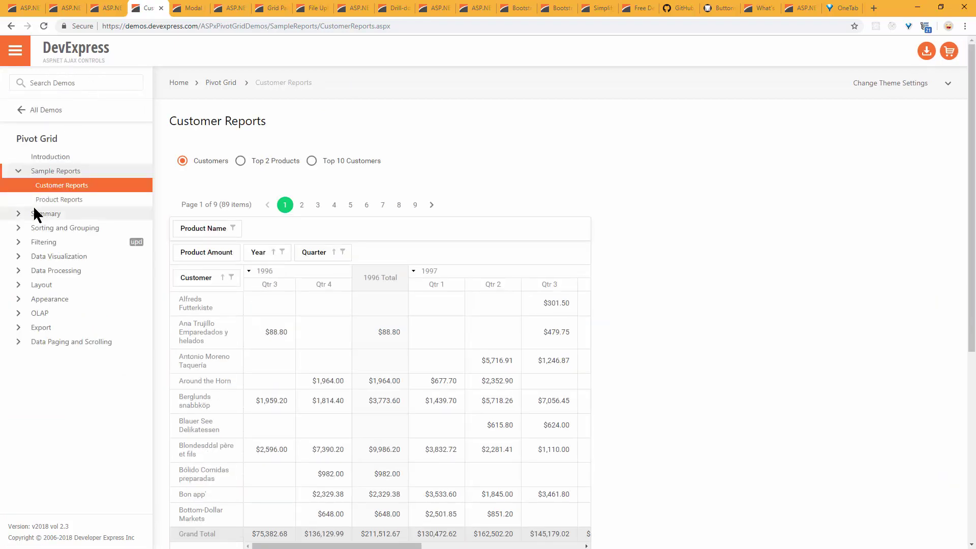
click(56, 244)
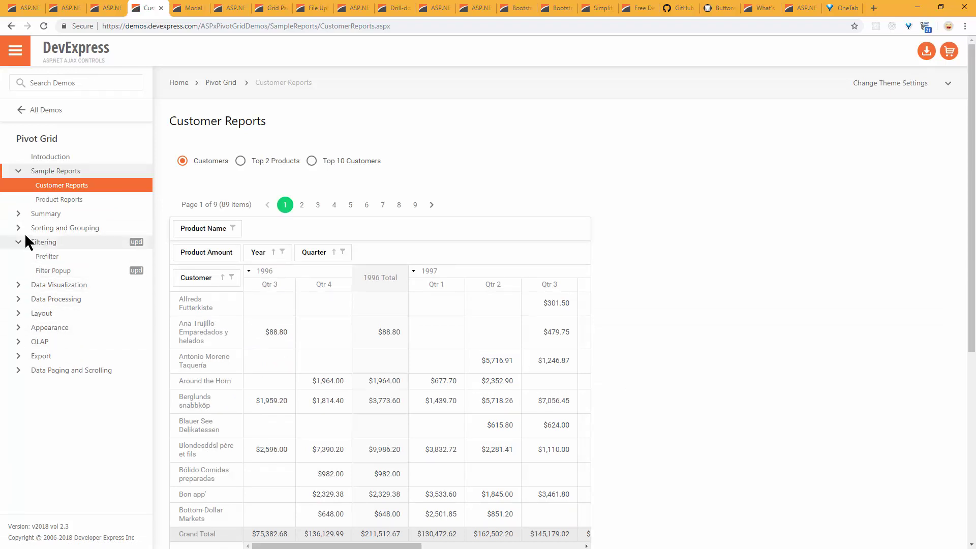
click(55, 271)
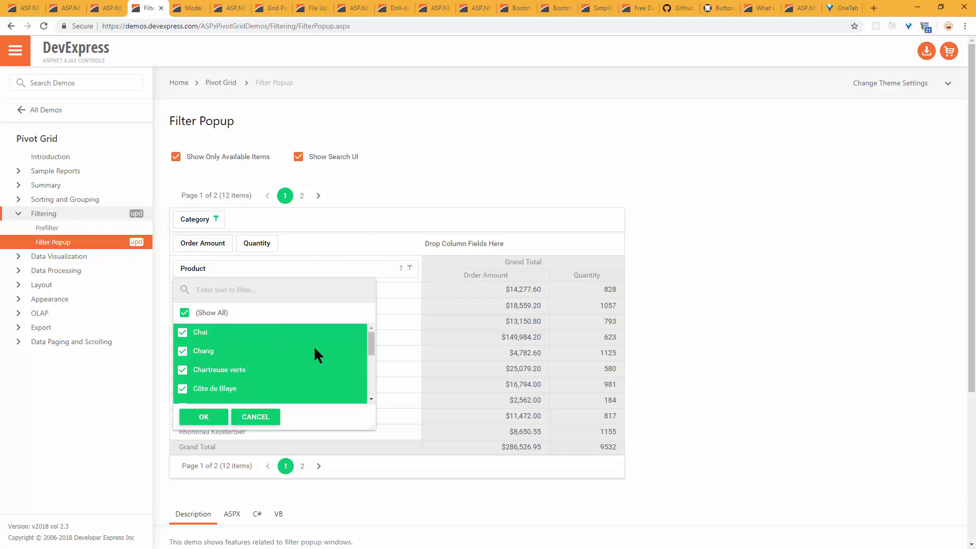
Step: Search the Product filter for "coff" and exclude Ipoh Coffee from the pivot grid
click(219, 294)
text(coff)
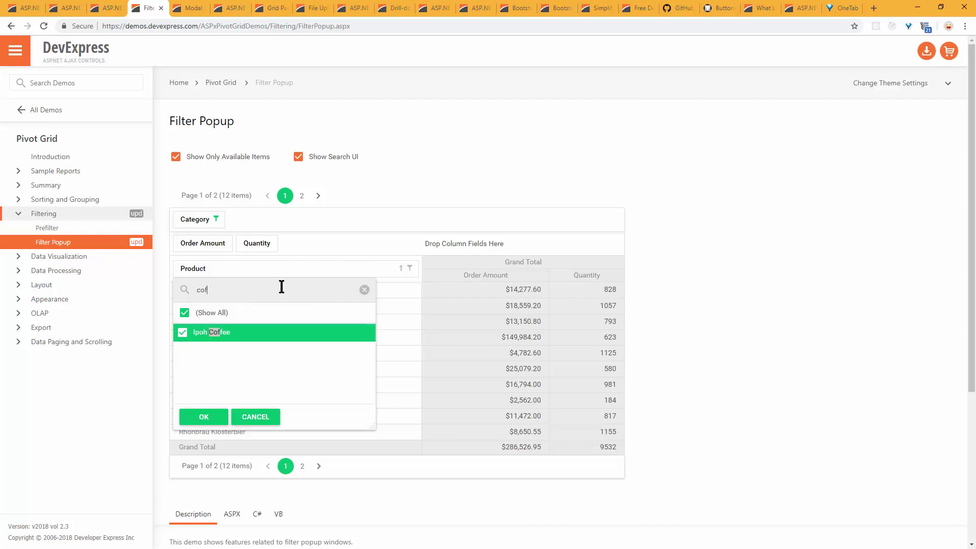
click(178, 326)
click(195, 419)
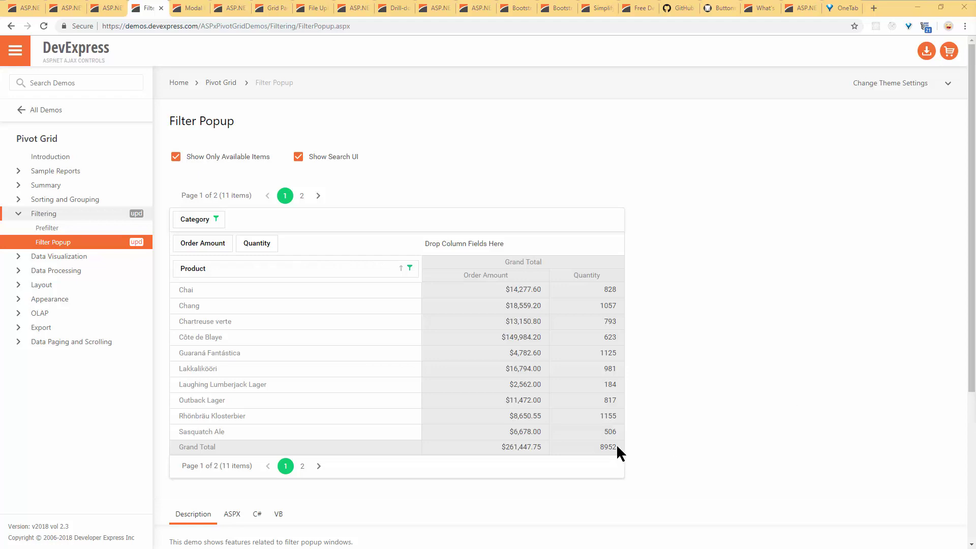
Step: Search the demos for "cardvi" and open the Card View's Grouping demo
click(122, 84)
text(cardvi)
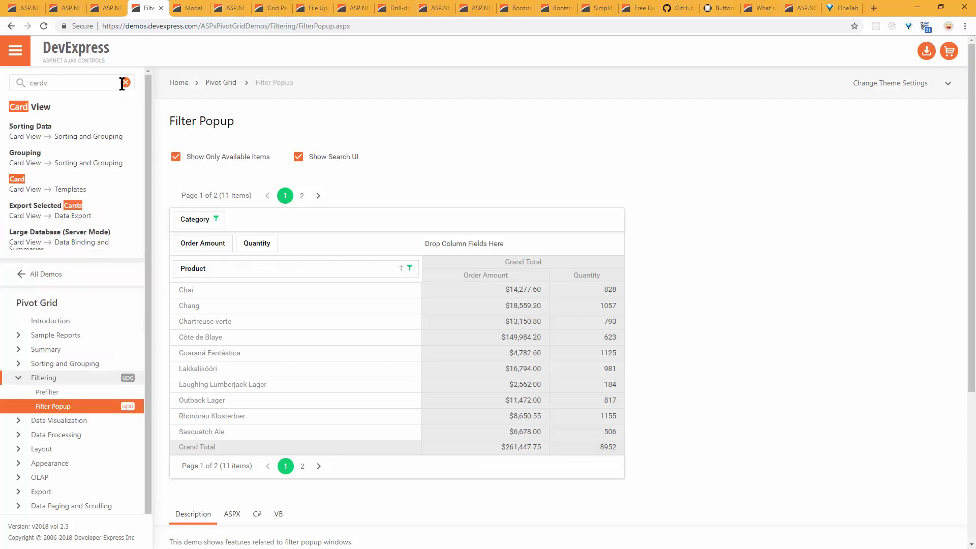
click(60, 140)
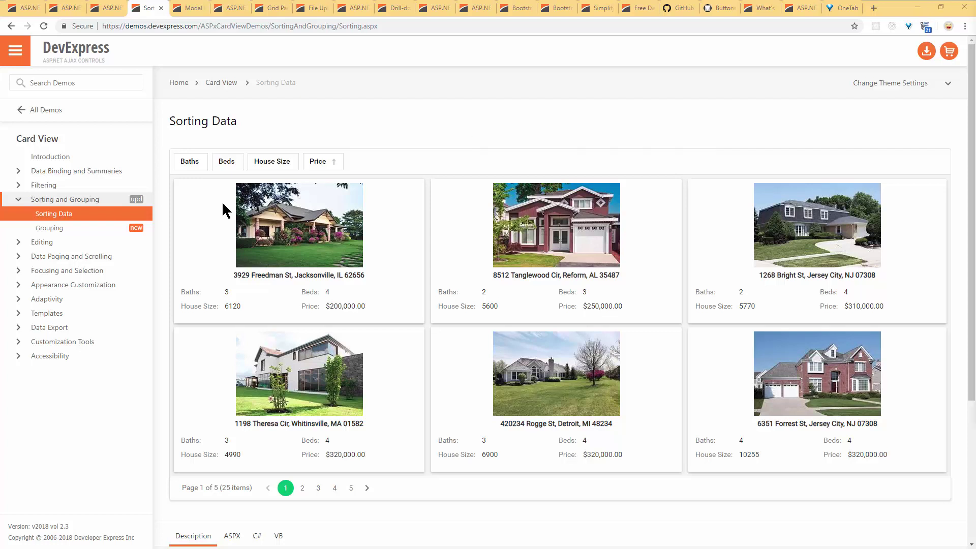
click(127, 228)
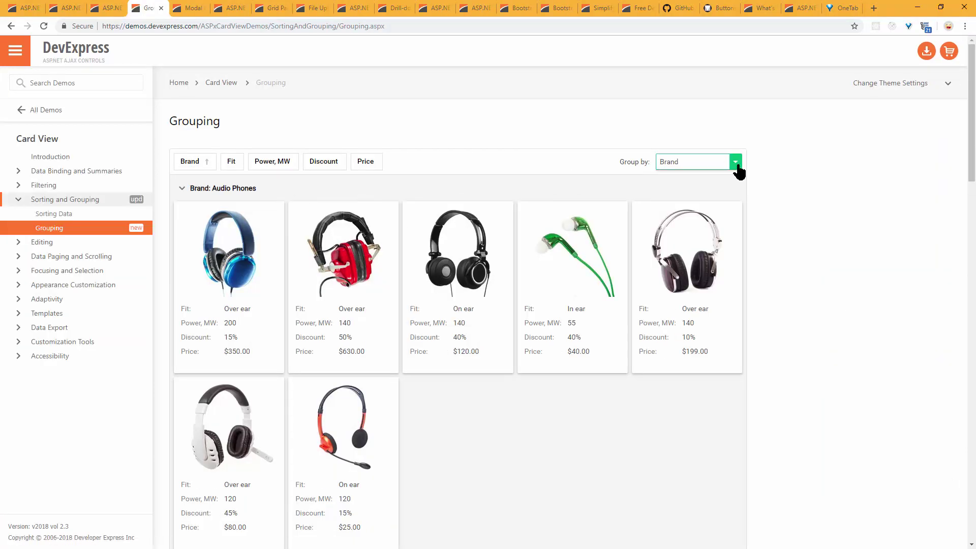
Step: Regroup the headphone cards by Fit, Power, Discount and finally Price
click(735, 163)
click(688, 207)
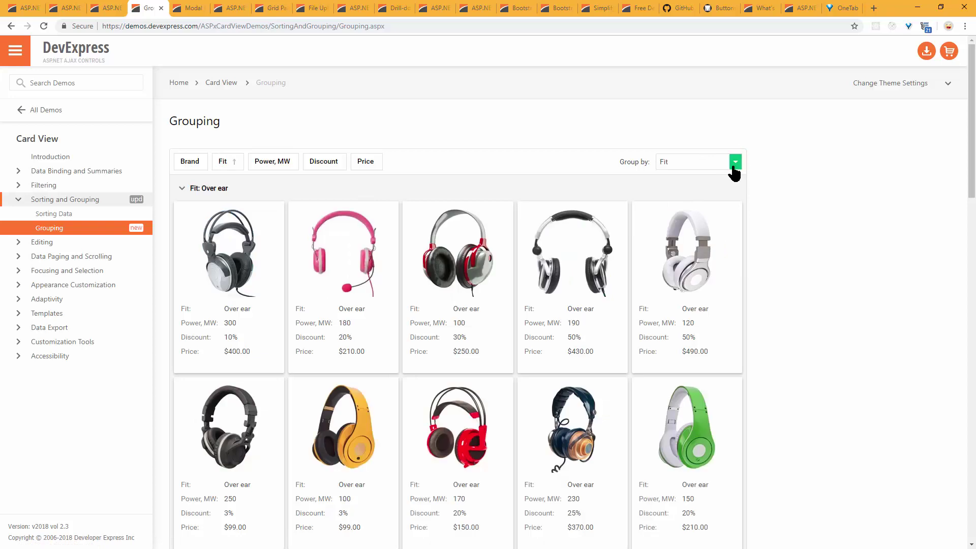
click(735, 162)
click(700, 222)
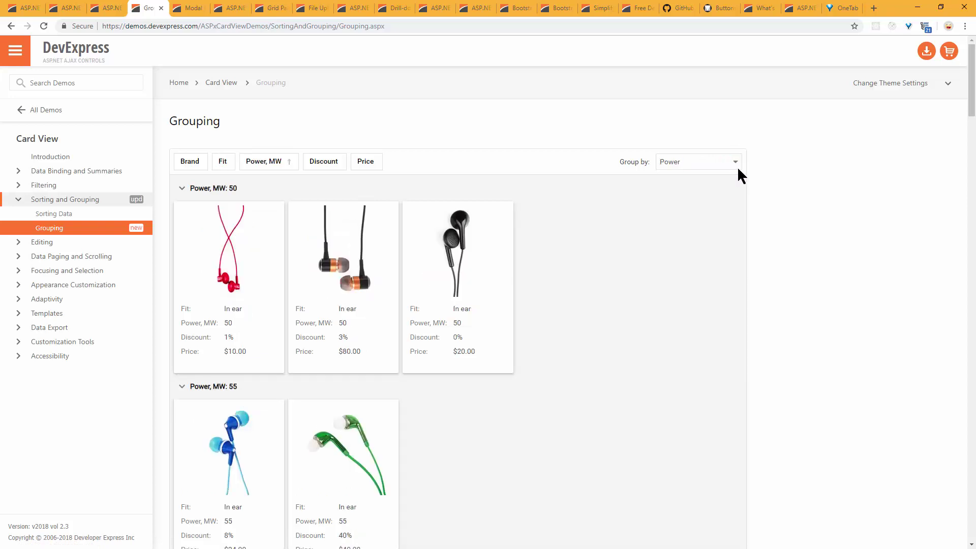
click(736, 163)
click(701, 239)
click(734, 162)
click(692, 258)
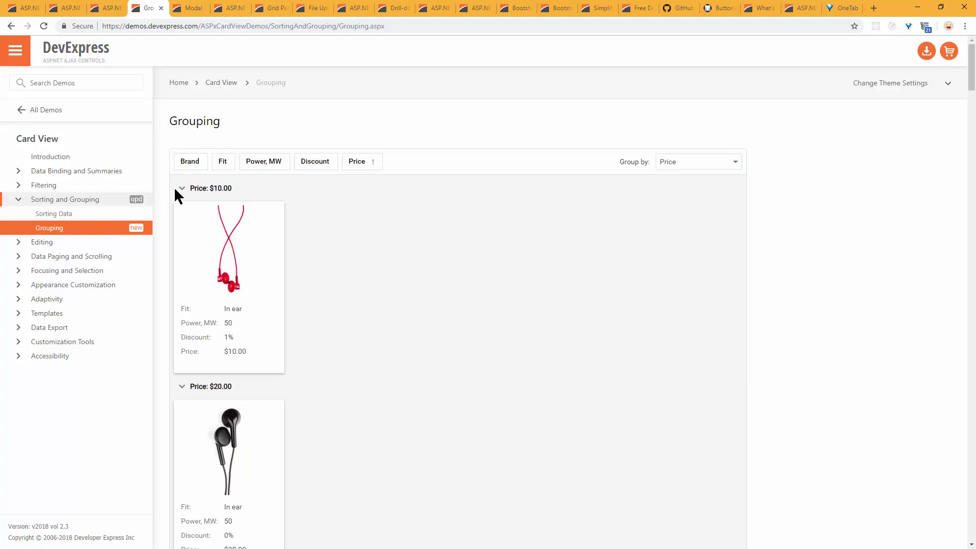
Step: Collapse the $10.00, $20.00, $24.00, $25.00 and $40.00 price groups in the card view
click(183, 190)
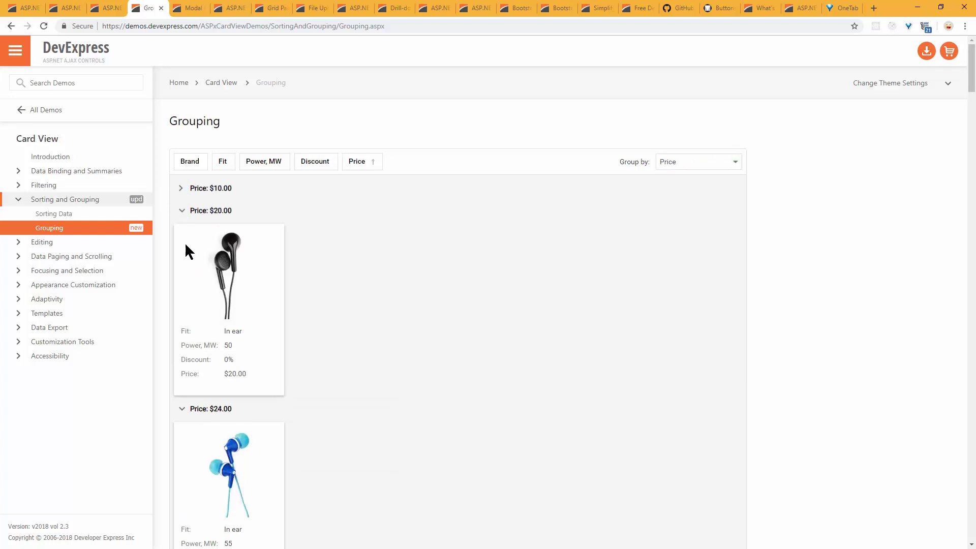
click(182, 211)
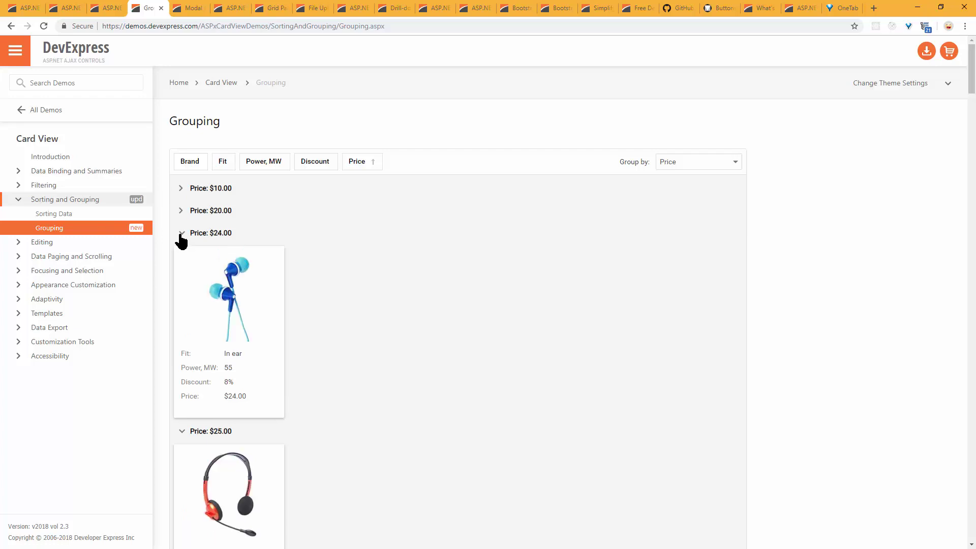
click(657, 235)
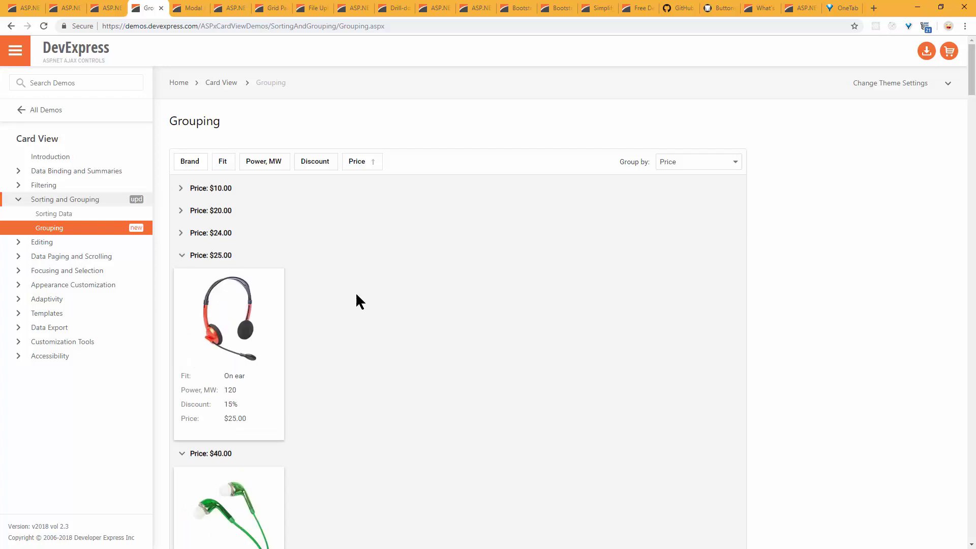
click(182, 259)
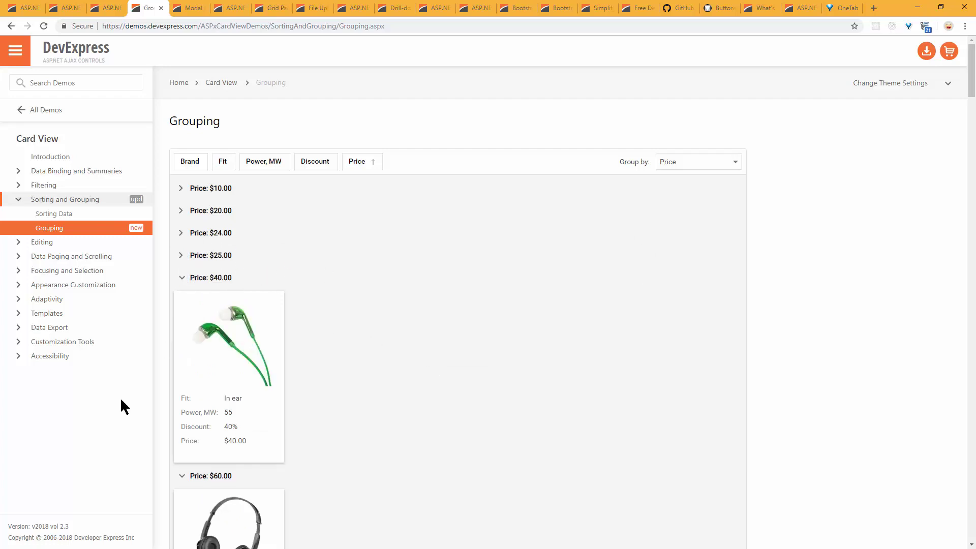
click(183, 277)
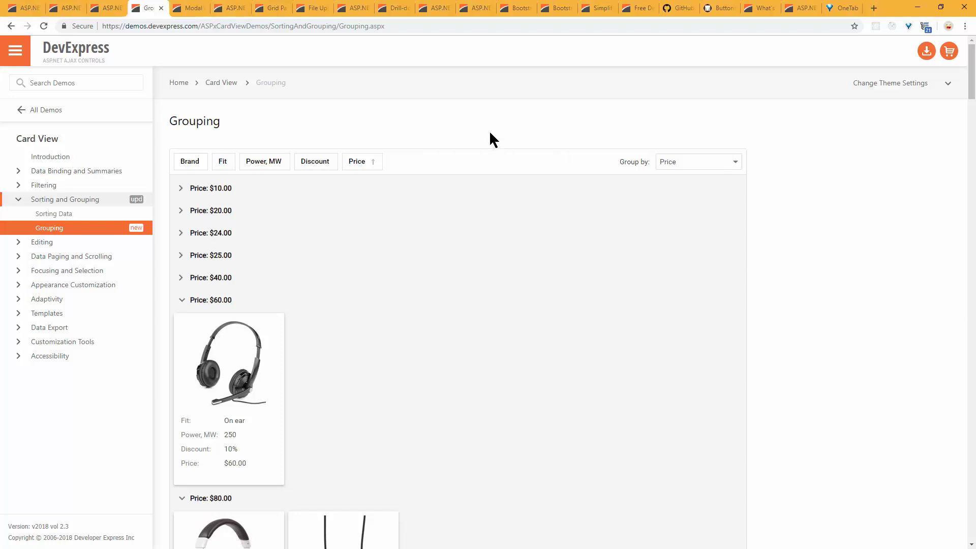
Step: Search the demos for "formlayout" and open the Form Layout's Binding to a Single Object demo
click(46, 85)
text(form layout)
click(46, 85)
key(BackSpace)
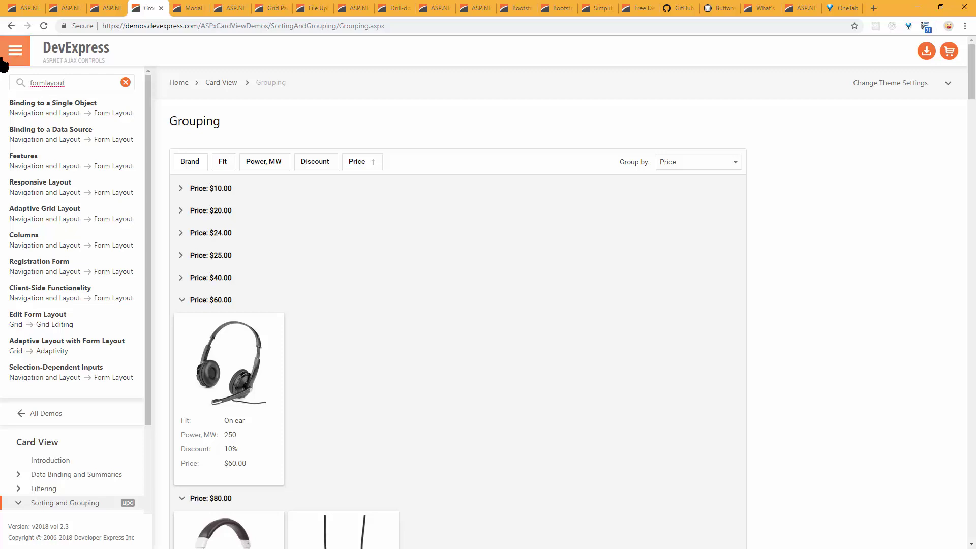
click(61, 114)
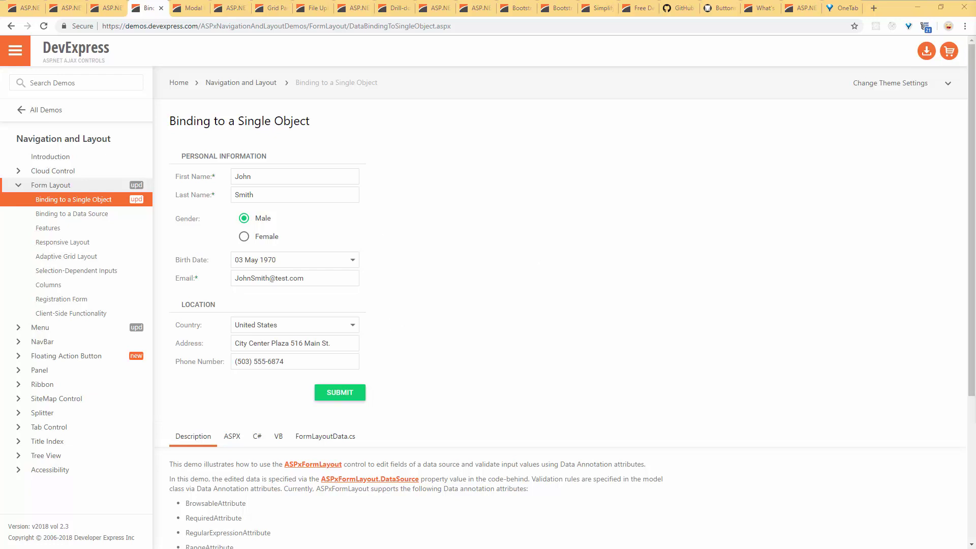
Step: Glance at the Modal DropDowns demo, switch to the Responsive Web Application template page and review its overview and Navigation Bar section
click(196, 8)
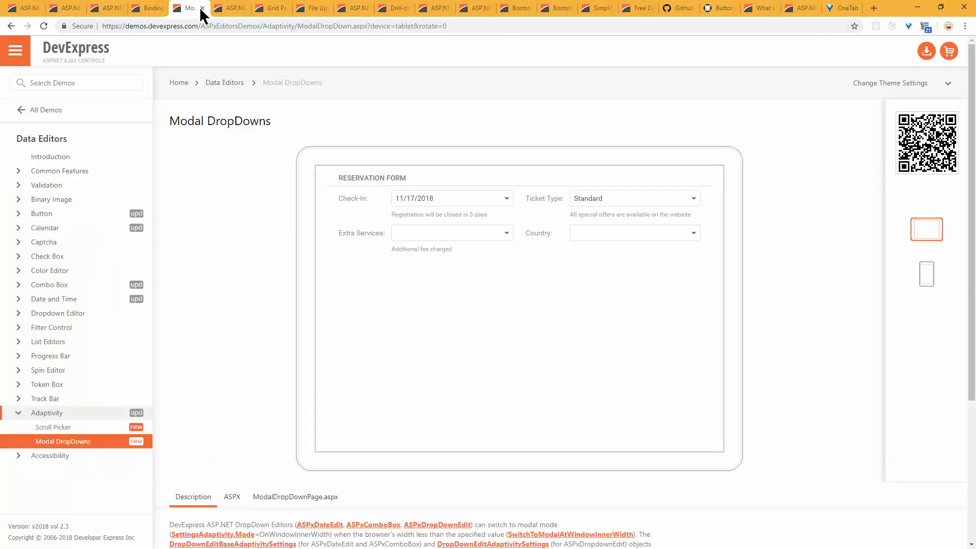
click(223, 9)
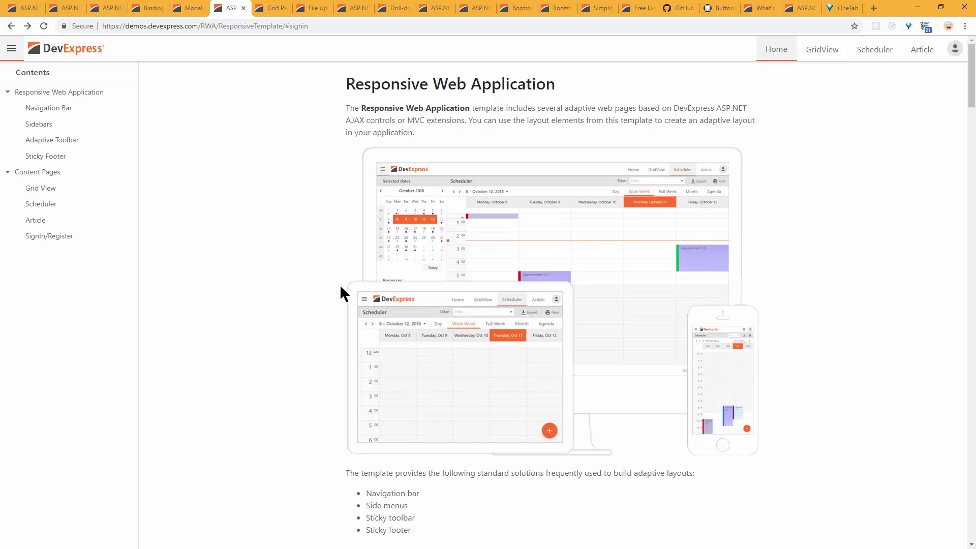
scroll(730, 328, down, 10)
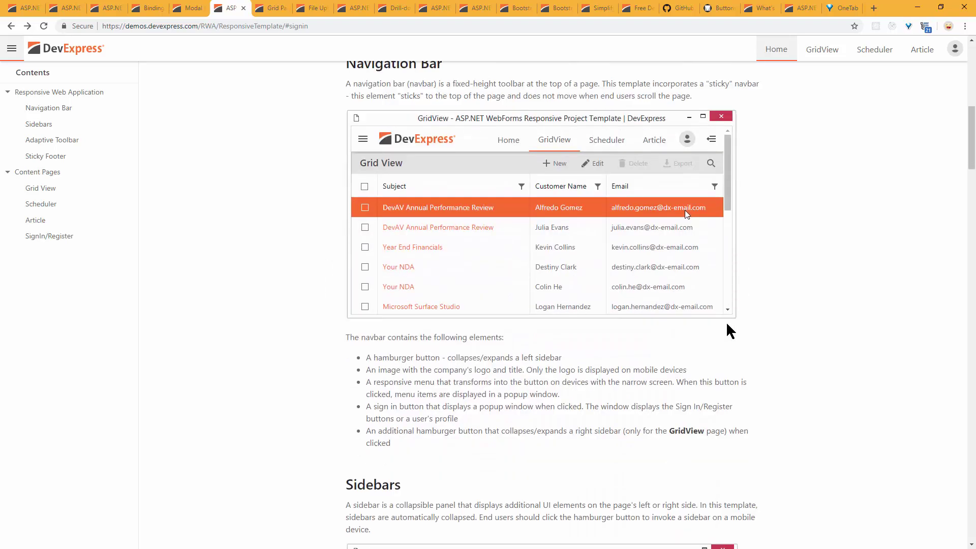
scroll(727, 325, up, 2)
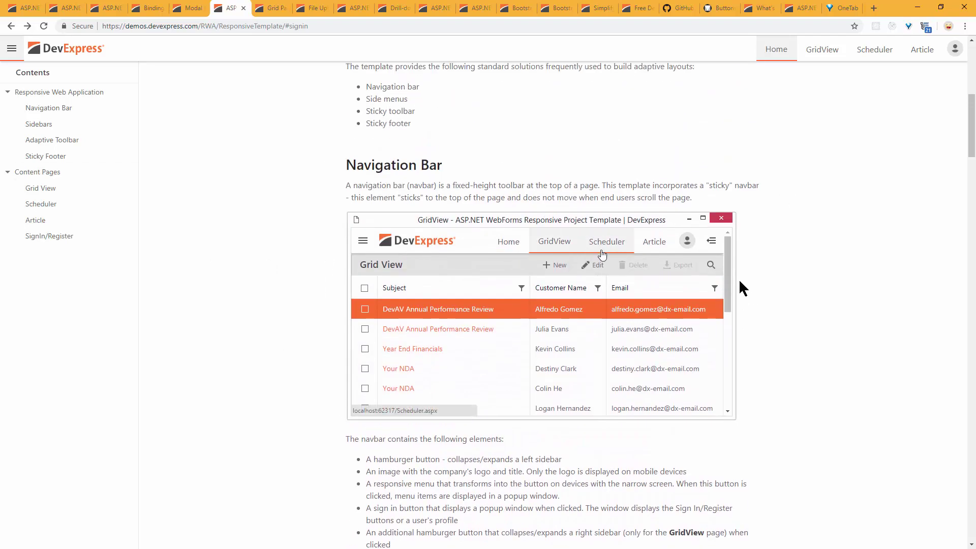
scroll(745, 283, up, 5)
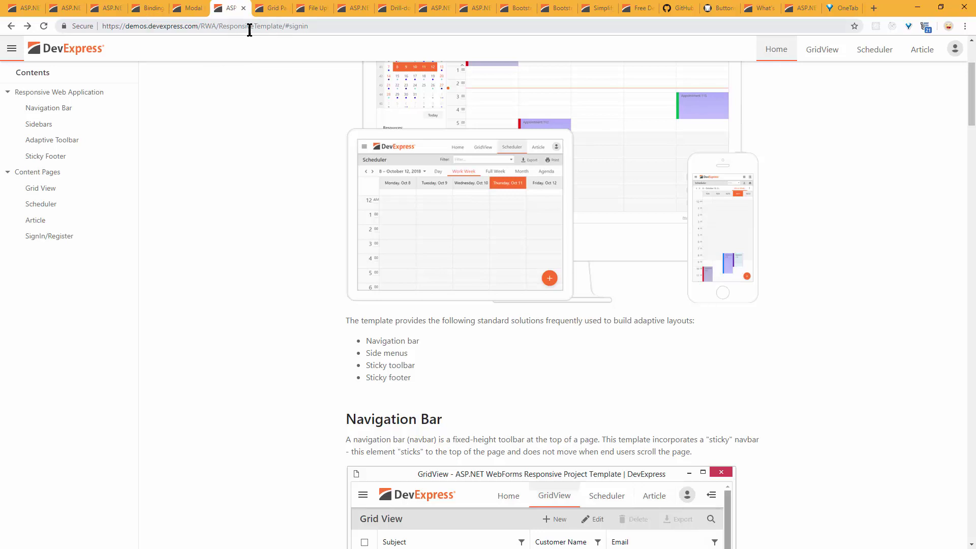
click(320, 27)
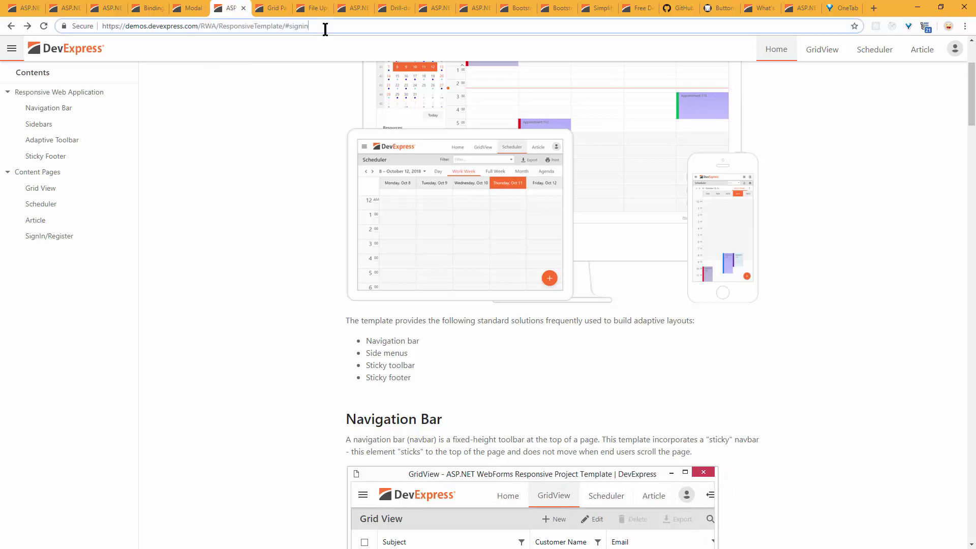
click(653, 182)
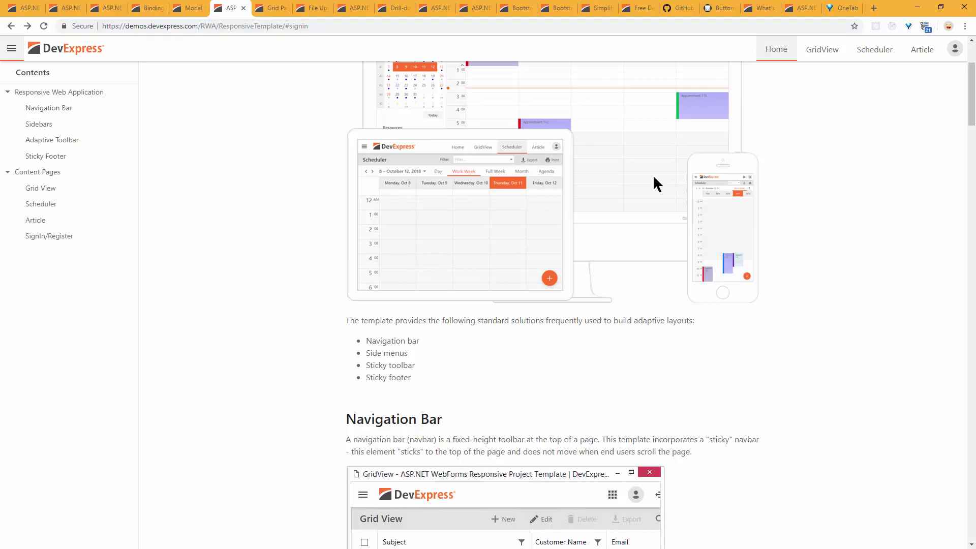
Step: Narrow the browser window to phone width and try the responsive template's collapsed navigation and account menus
click(941, 7)
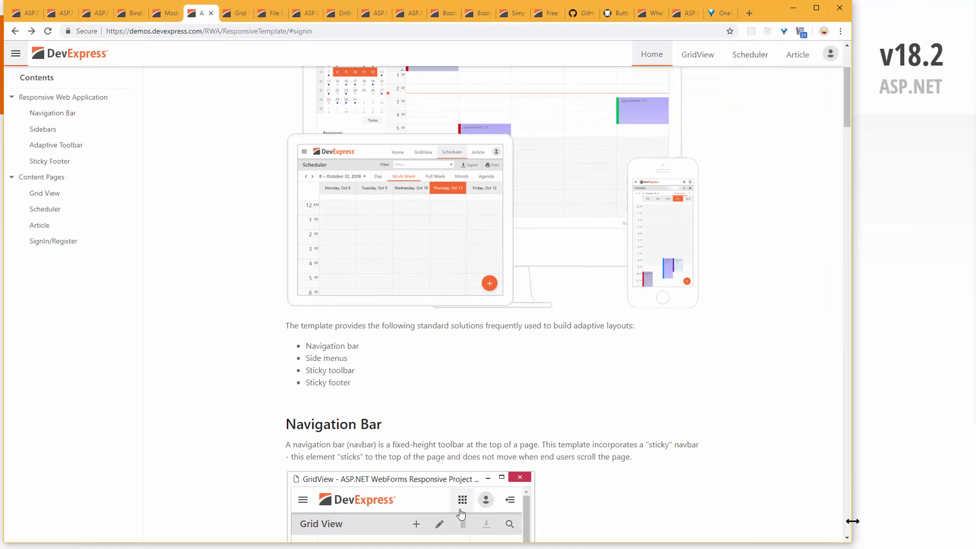
drag(842, 521, 282, 483)
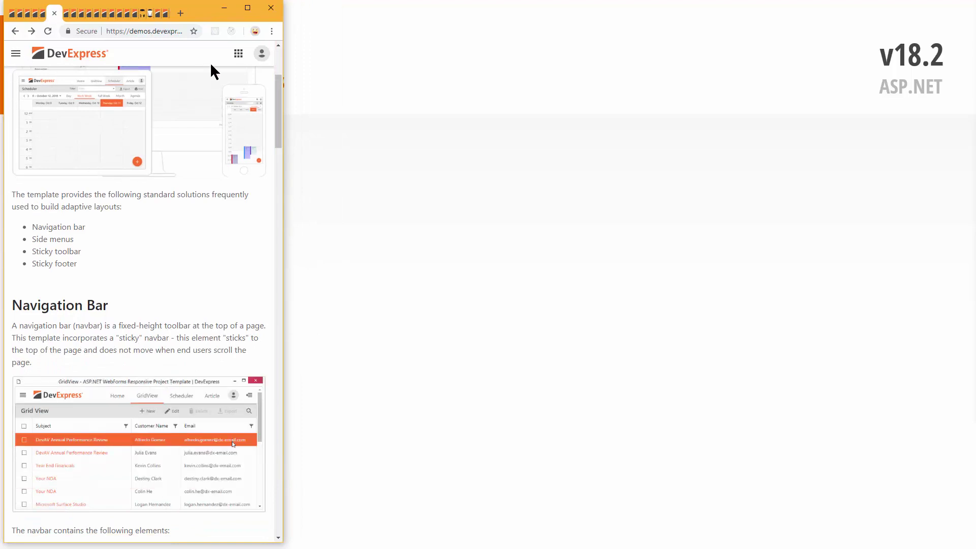
click(239, 57)
click(238, 57)
click(238, 57)
click(241, 54)
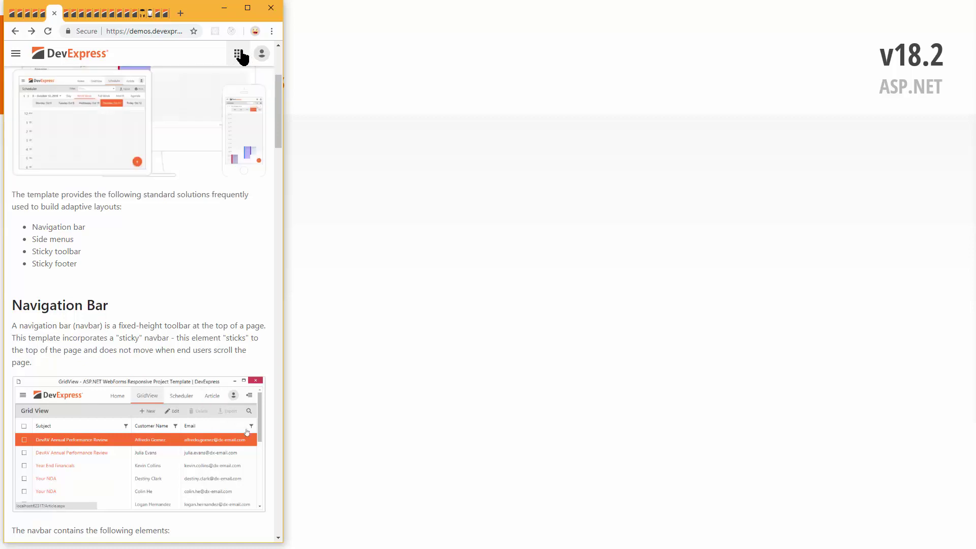
click(262, 54)
Step: Restore the browser window to full size and review the template's Navigation Bar section
drag(283, 347, 948, 336)
click(912, 7)
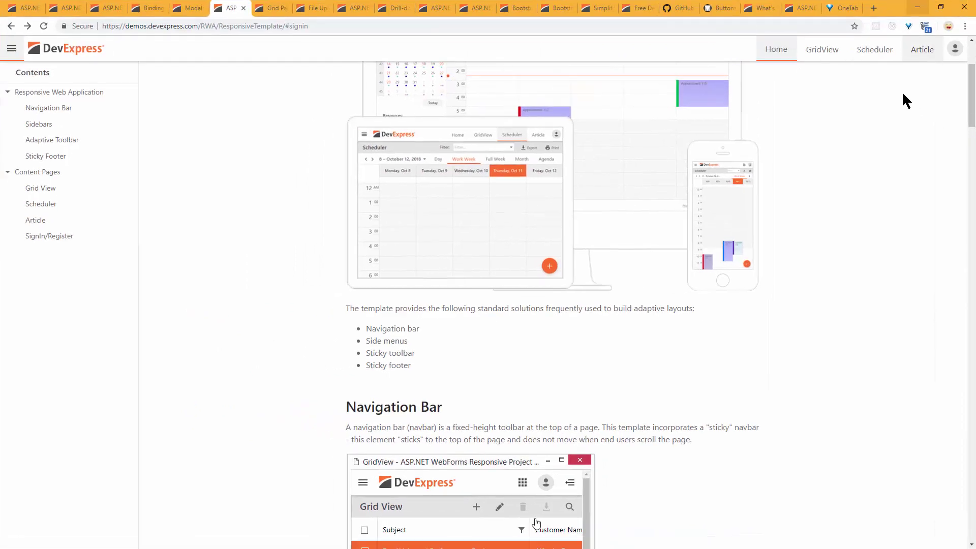
scroll(785, 361, up, 3)
scroll(785, 361, down, 3)
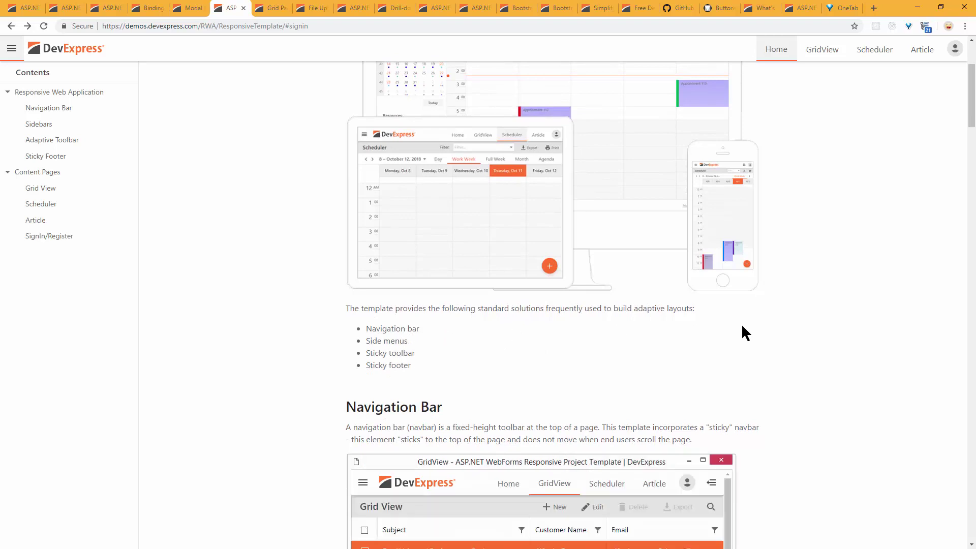
scroll(889, 318, down, 8)
scroll(876, 313, up, 2)
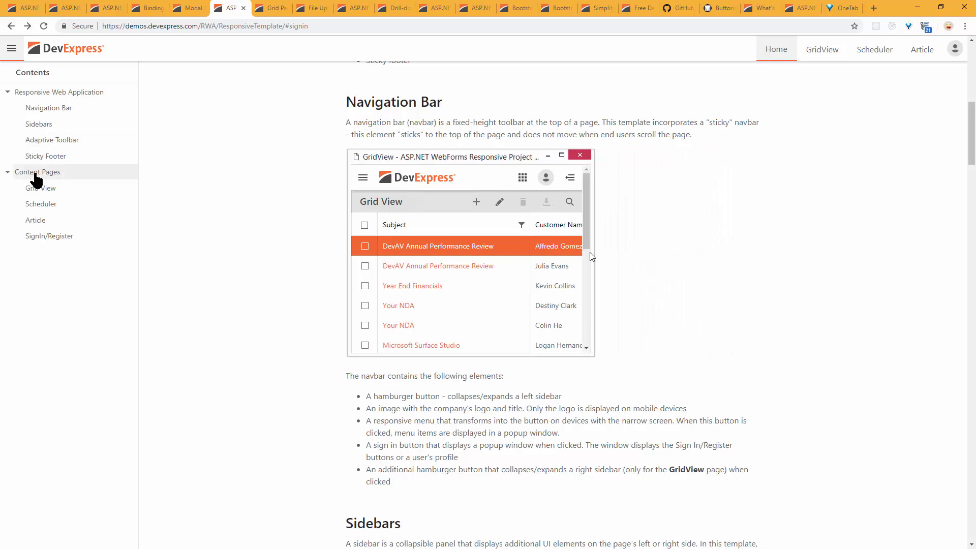
Step: Jump to the template's Grid View section and review the content pages through Sign In/Register and user profiles
click(45, 187)
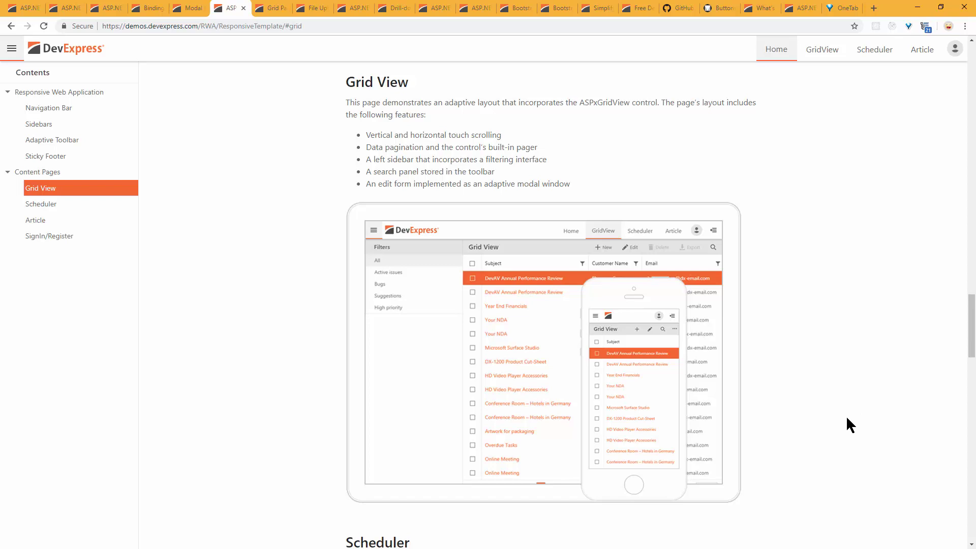
scroll(855, 427, down, 8)
scroll(856, 423, down, 13)
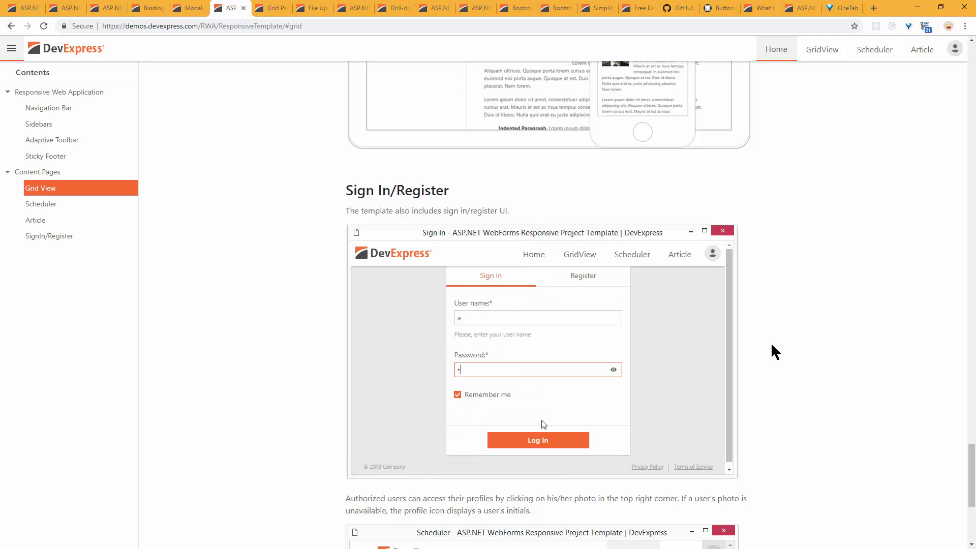
mouse_move(953, 49)
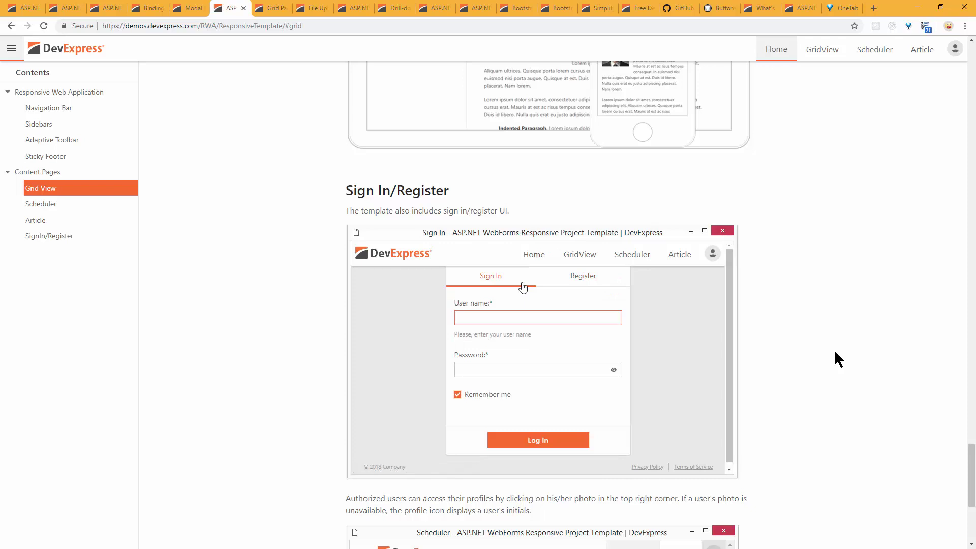
scroll(842, 360, down, 3)
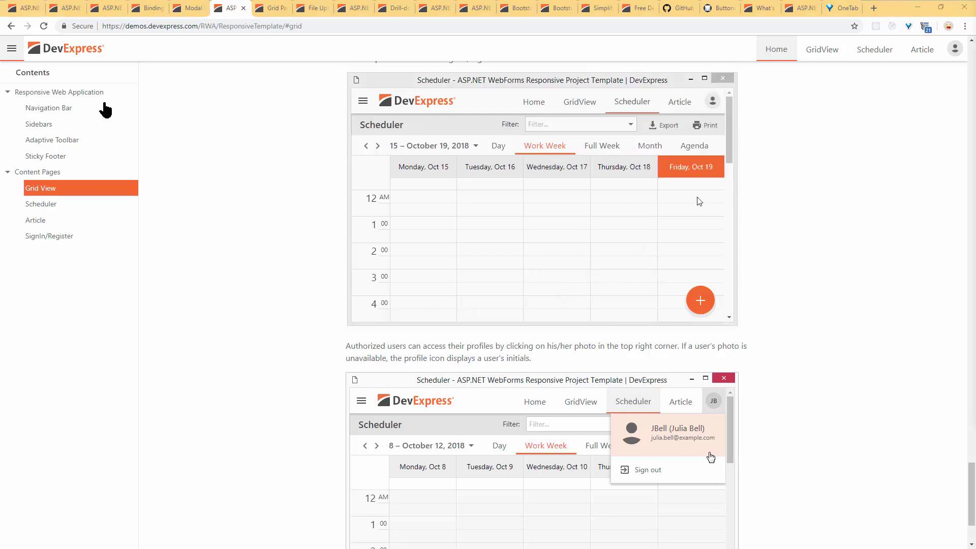
Step: Open the Charting Grid Pane Layout demo and display its ASPX code
click(267, 9)
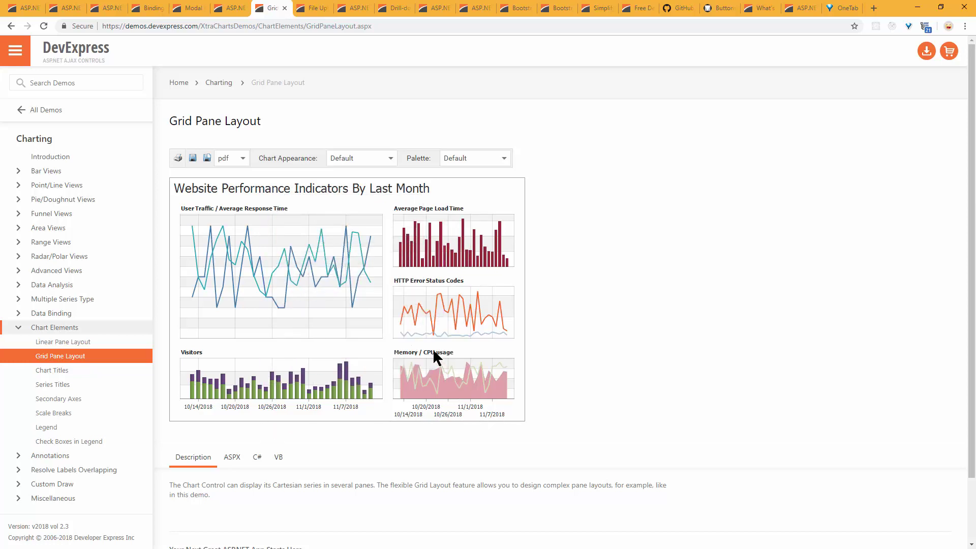
click(249, 458)
click(232, 457)
scroll(603, 409, down, 7)
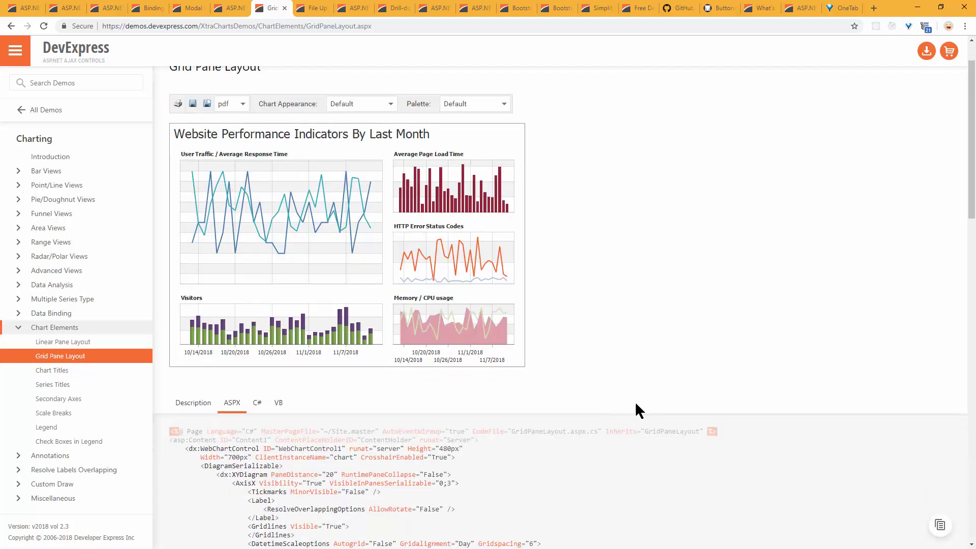
scroll(713, 295, up, 5)
scroll(702, 278, up, 2)
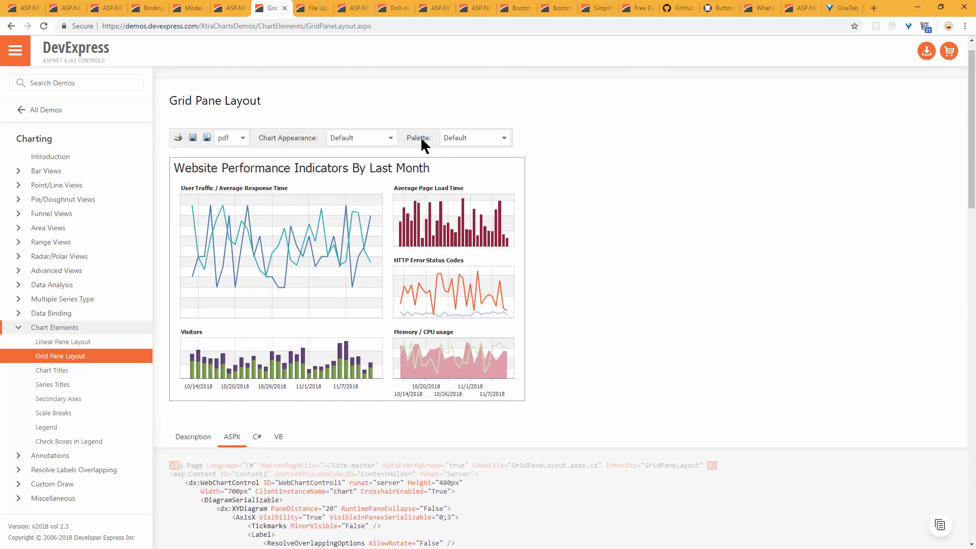
Step: View the chart's available appearance and palette options without changing them
click(390, 138)
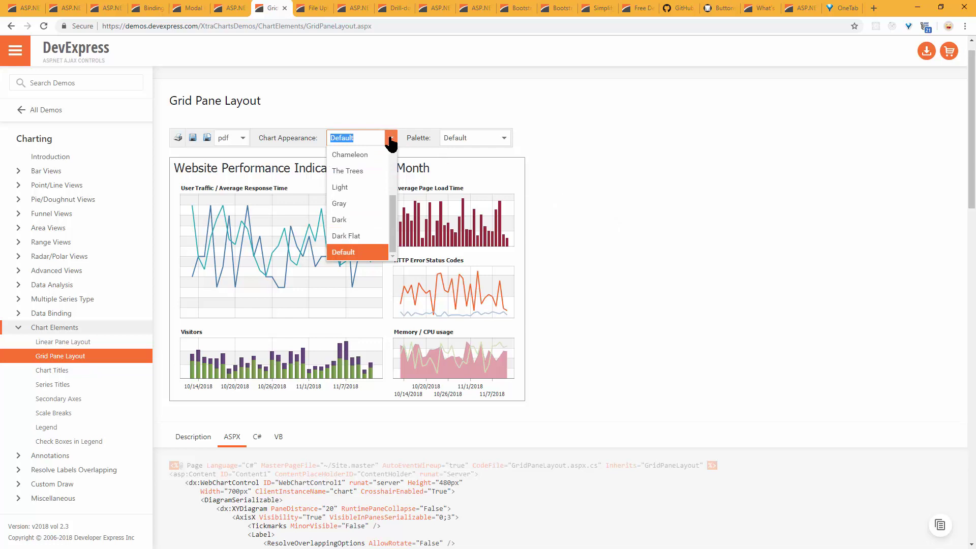
click(564, 210)
click(502, 138)
click(660, 163)
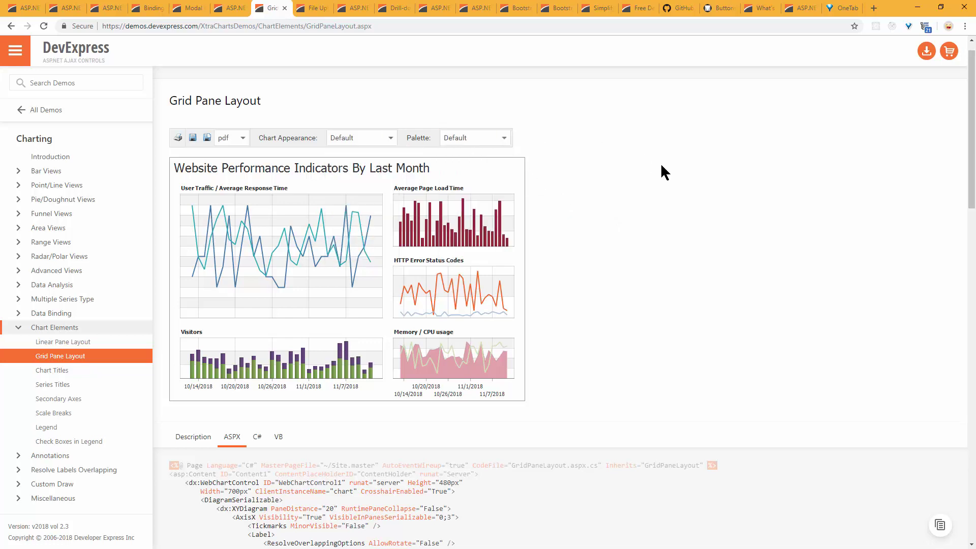
Step: Display the Grid Pane Layout demo's C# code and return to the chart
scroll(725, 221, down, 3)
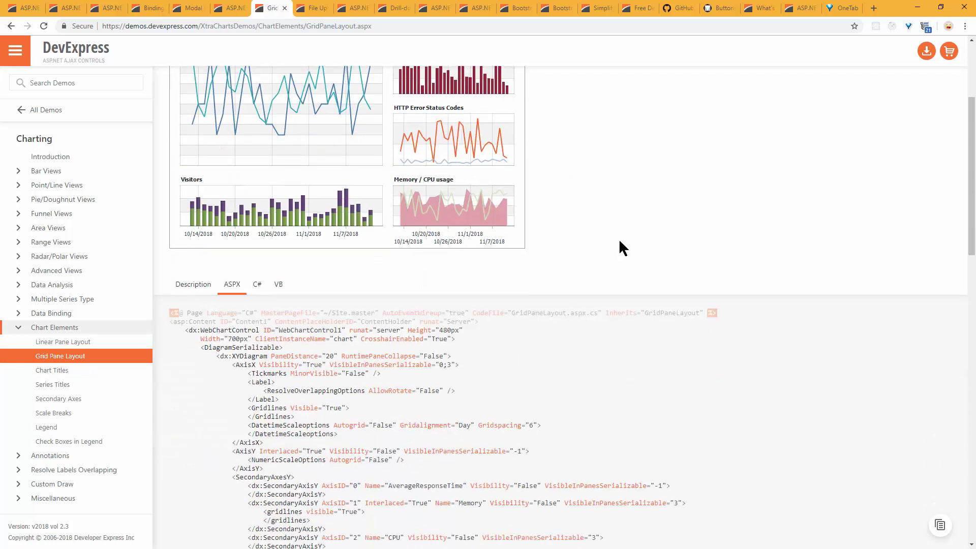
click(257, 286)
scroll(564, 306, up, 3)
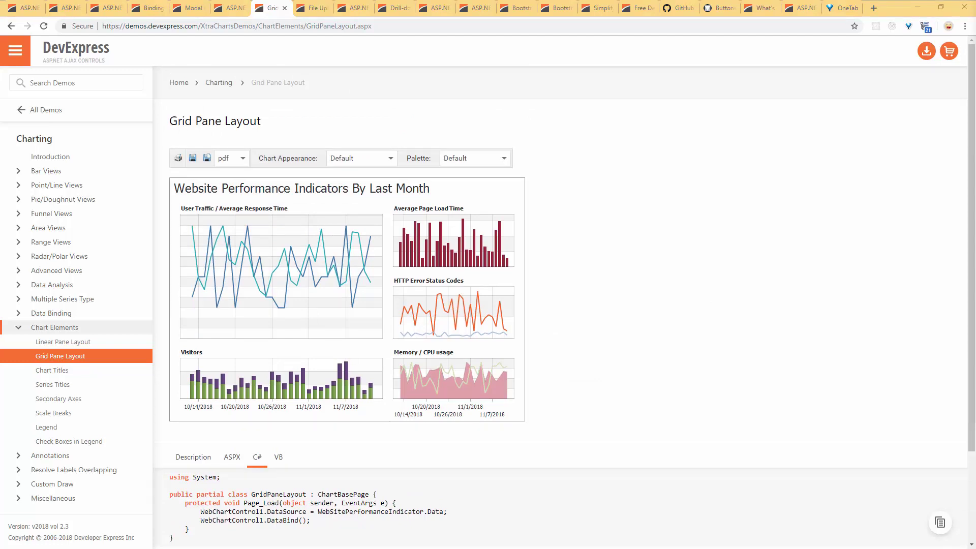
Step: Open the Charting Drill Down demo, drill into DevAV East's Cell Phones sales and return to the total sales chart
drag(929, 172, 612, 213)
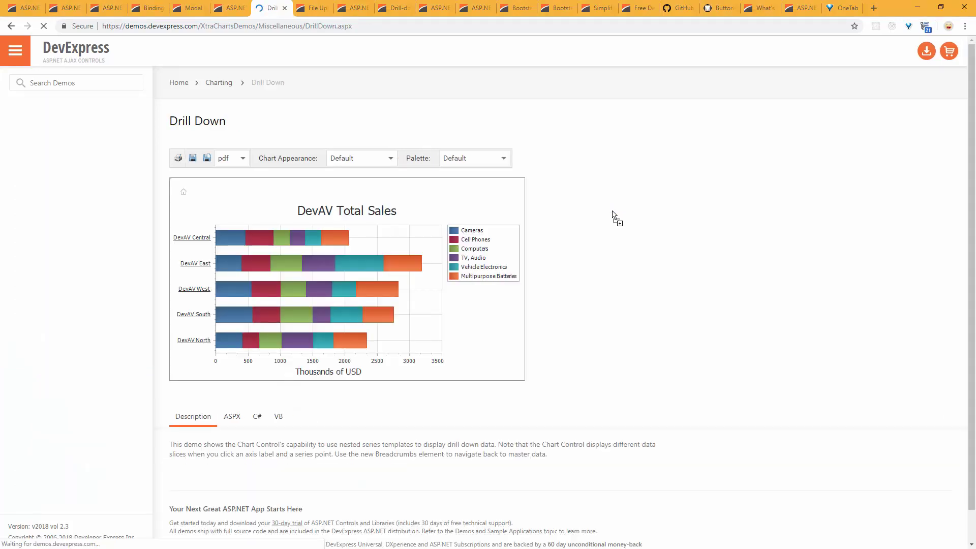
click(253, 259)
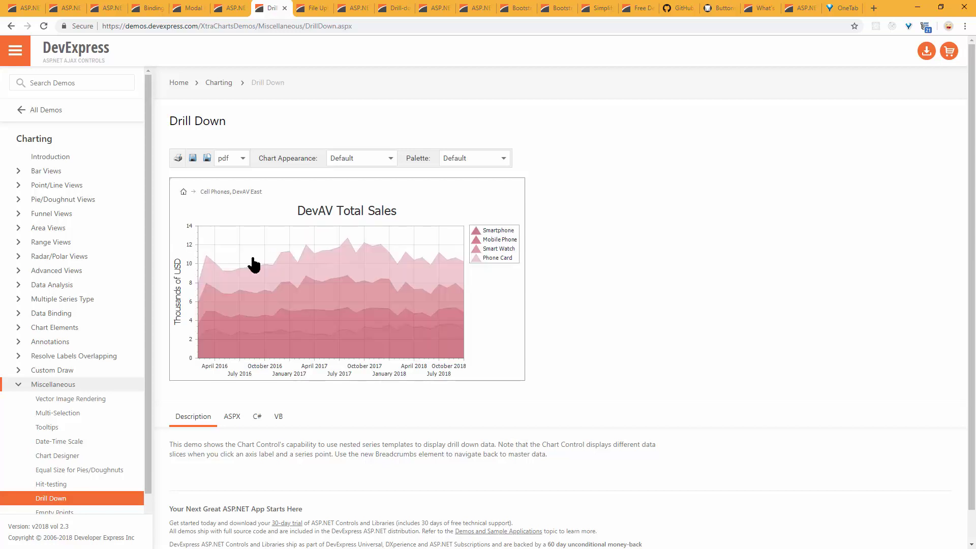
click(183, 193)
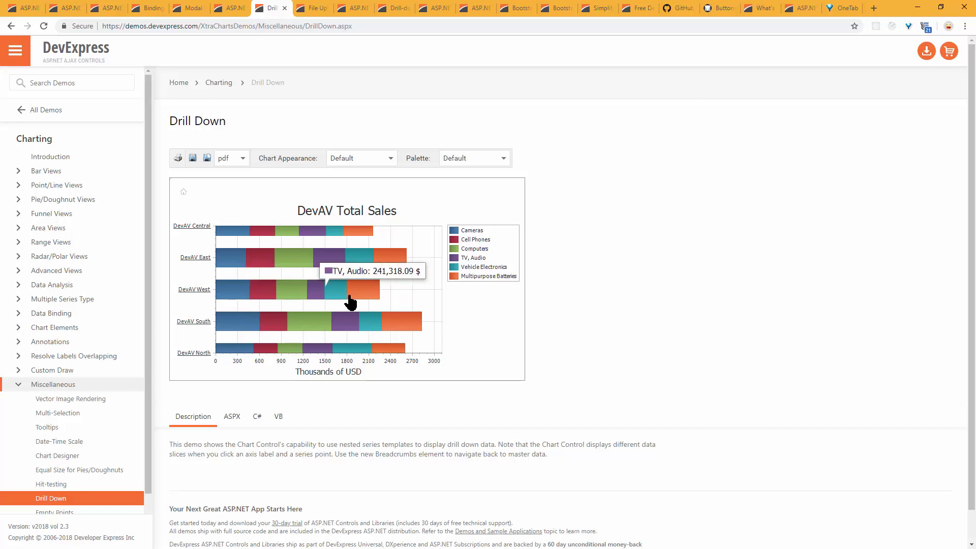
click(396, 324)
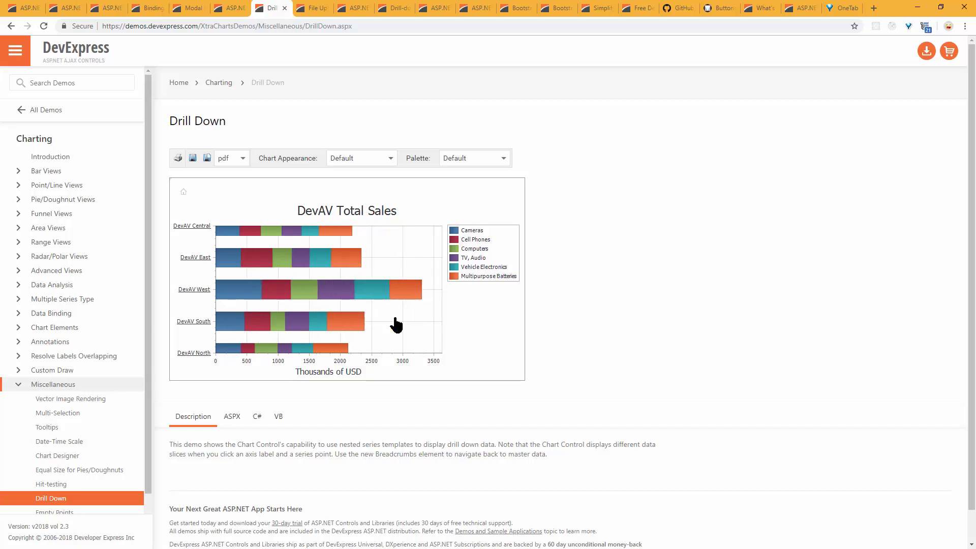
Step: Drill into DevAV South's Vehicle Electronics sales and its Radar series, stepping back through the levels to the total sales chart
click(346, 326)
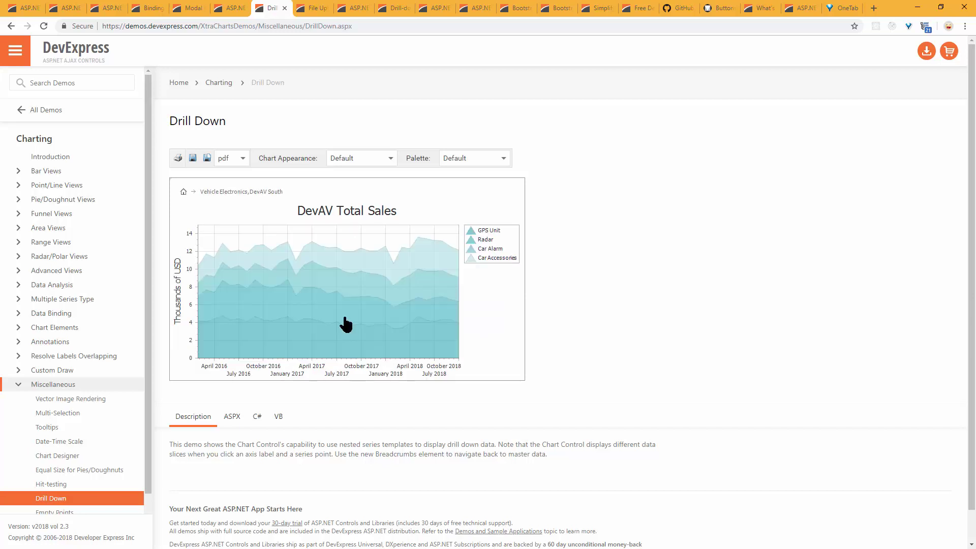
click(377, 269)
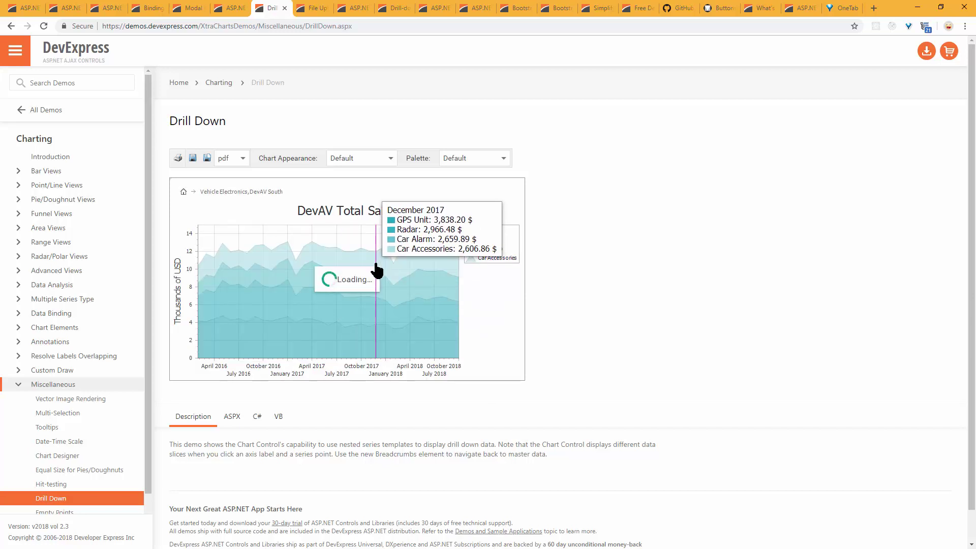
click(390, 307)
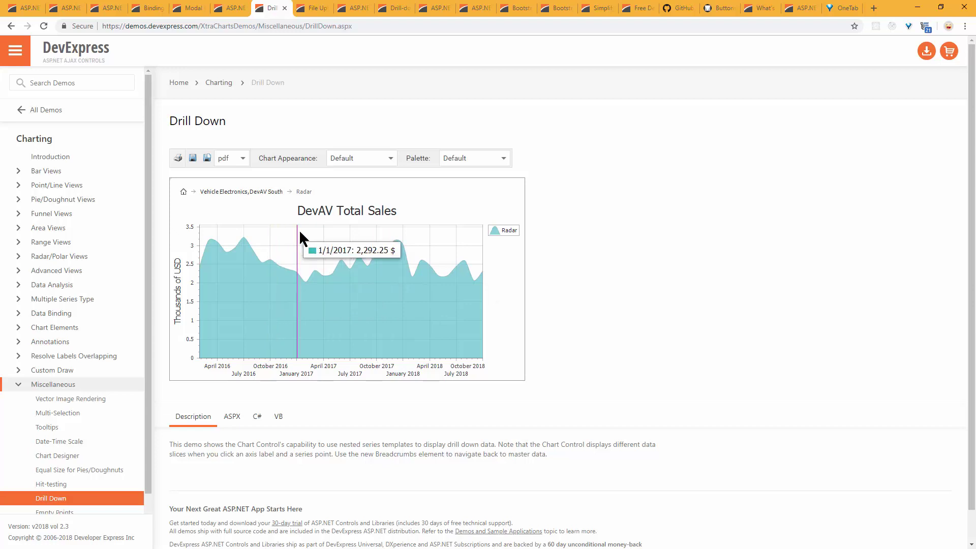
click(252, 194)
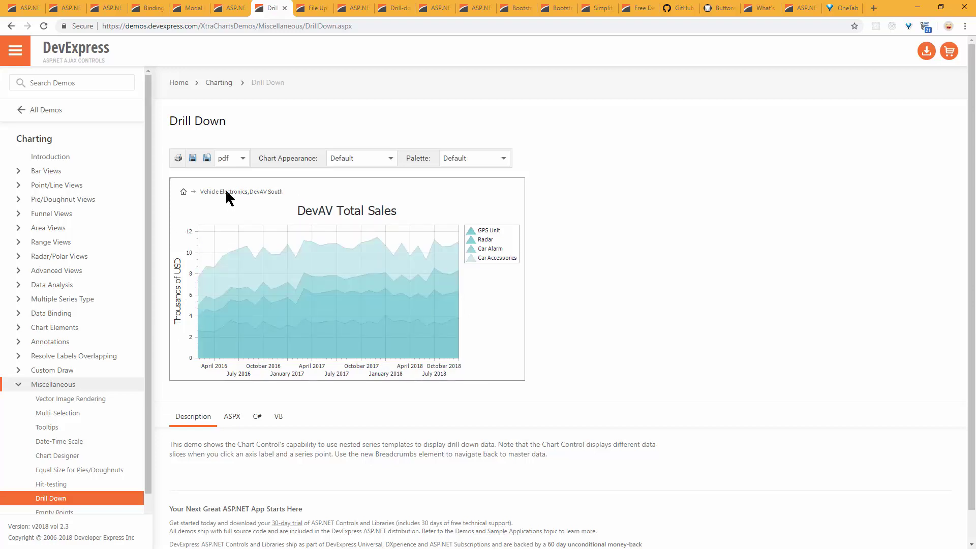
click(183, 191)
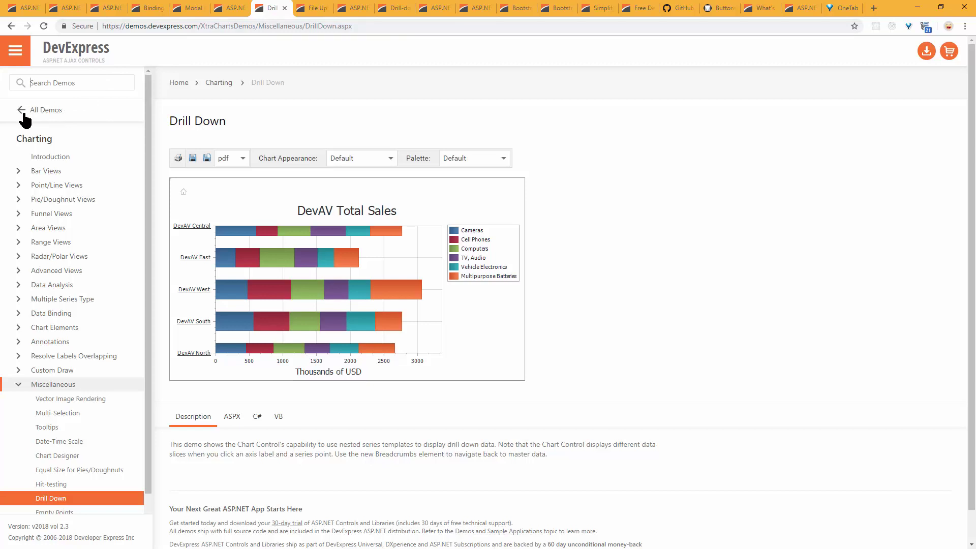
Step: Search the demos for the combo box and open its Large Database (Server Mode) demo
text(combox)
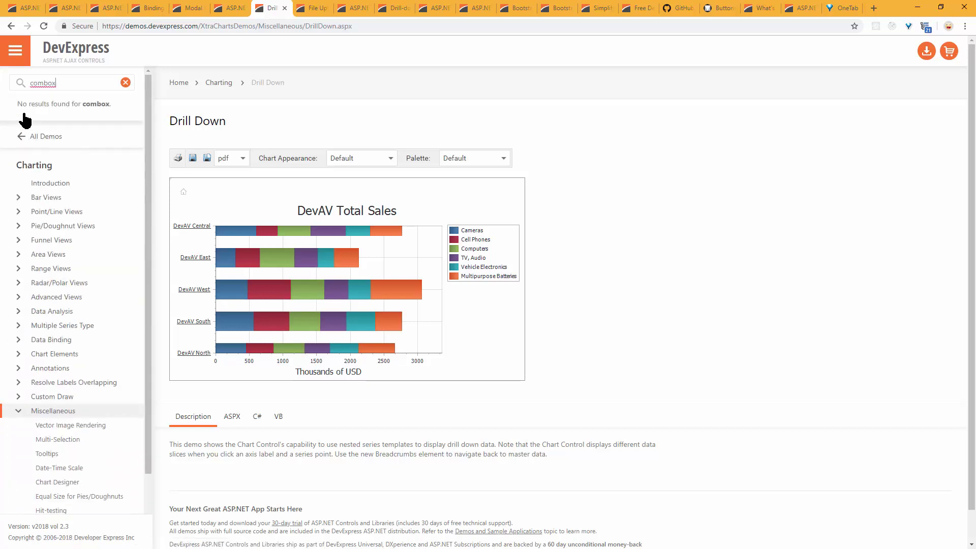
key(BackSpace)
click(74, 107)
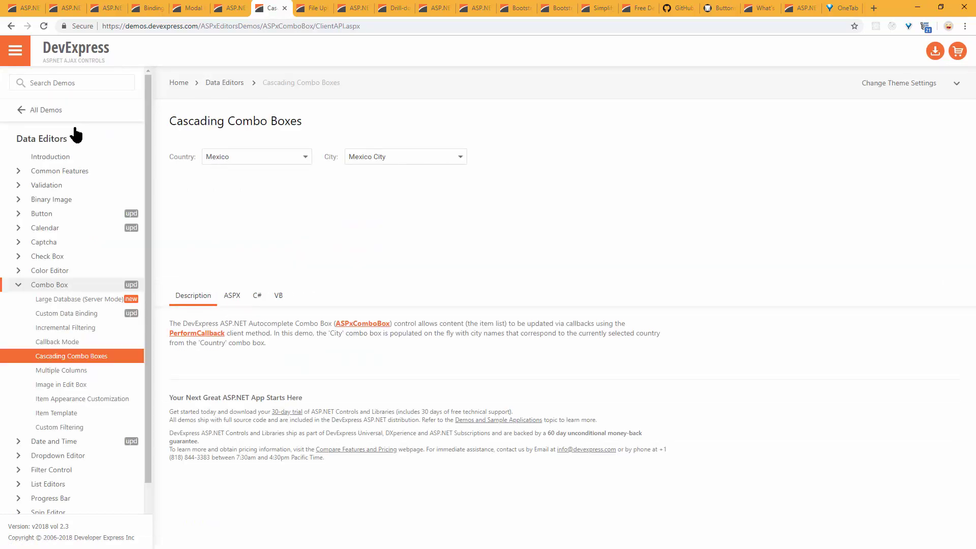
click(85, 304)
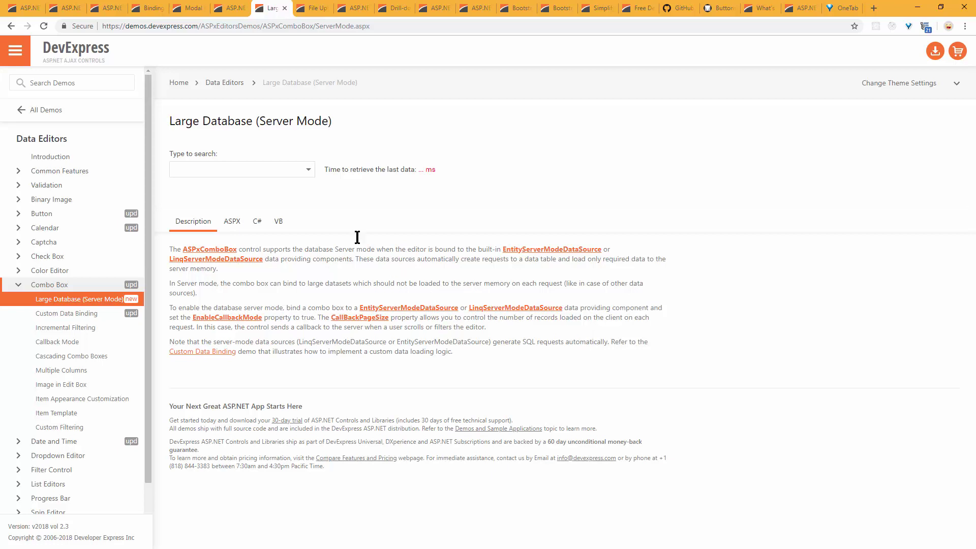
Step: Expand the server-mode combo box and browse far down its list of records
click(309, 170)
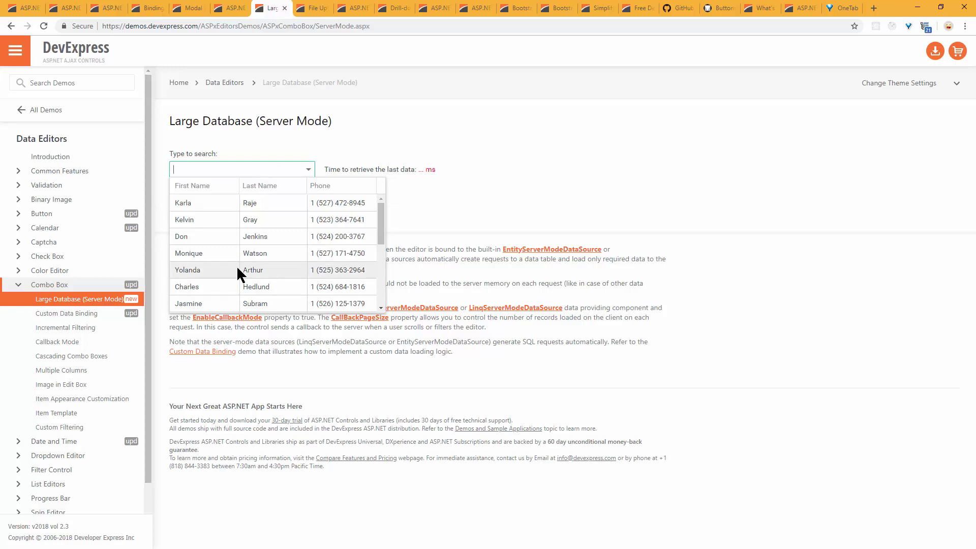
drag(382, 219, 376, 277)
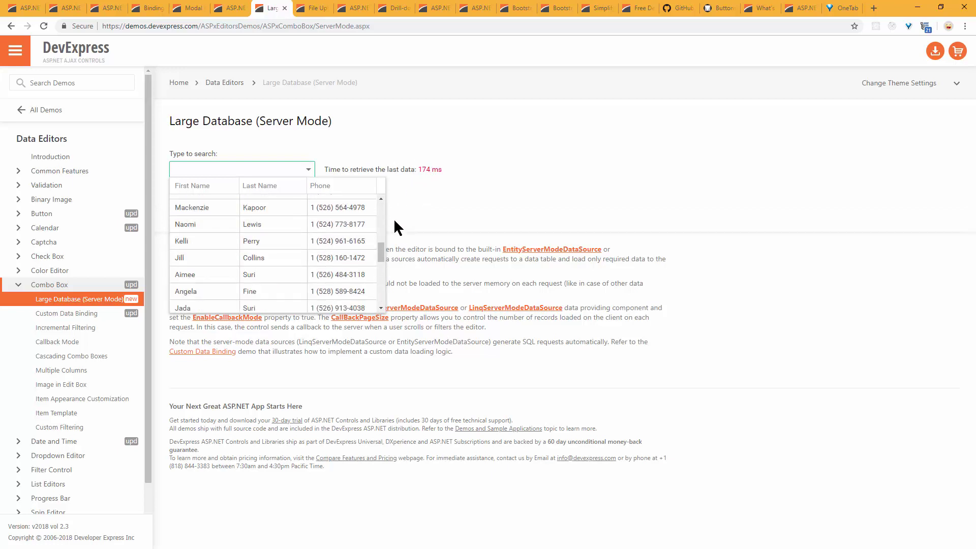
drag(380, 245, 385, 300)
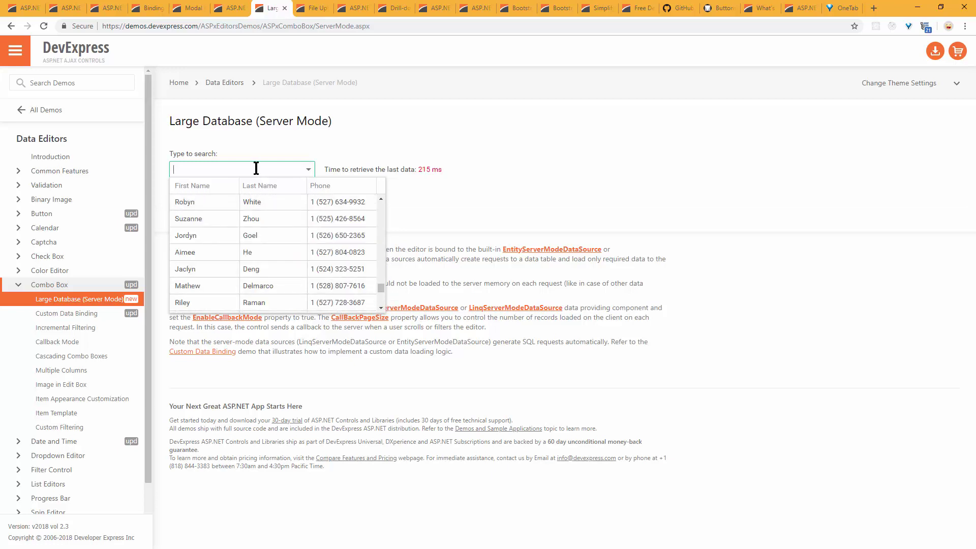
Step: Filter the server-mode combo box by "Jul", browse the matching records and close the list
text(Jul)
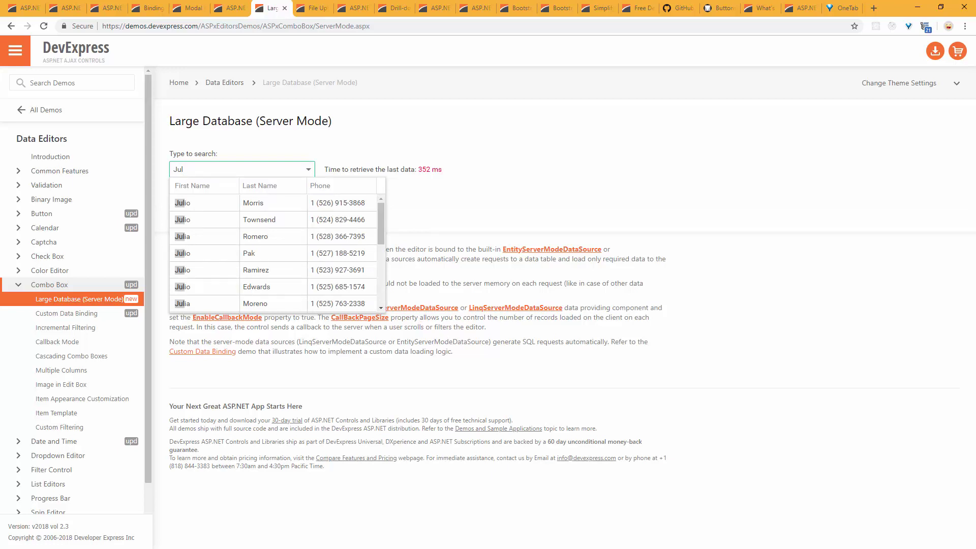
drag(380, 224, 379, 276)
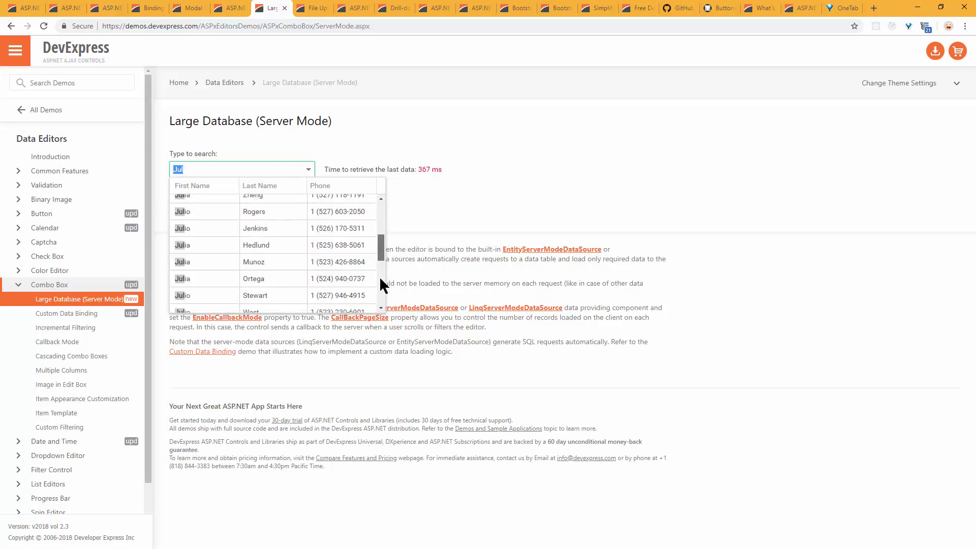
click(509, 192)
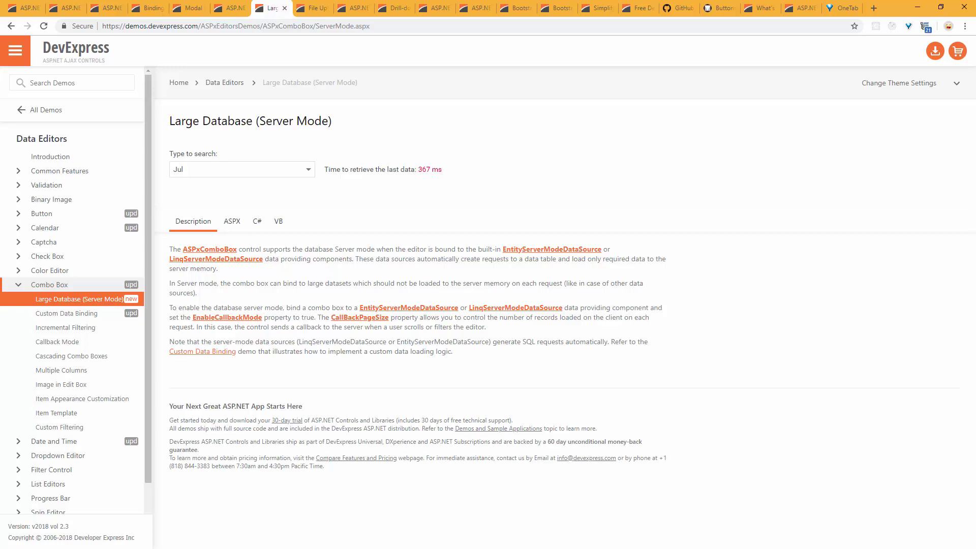
Step: Open the Modal DropDowns demo in phone layout and close the duplicate Modal browser tab
drag(969, 388, 823, 374)
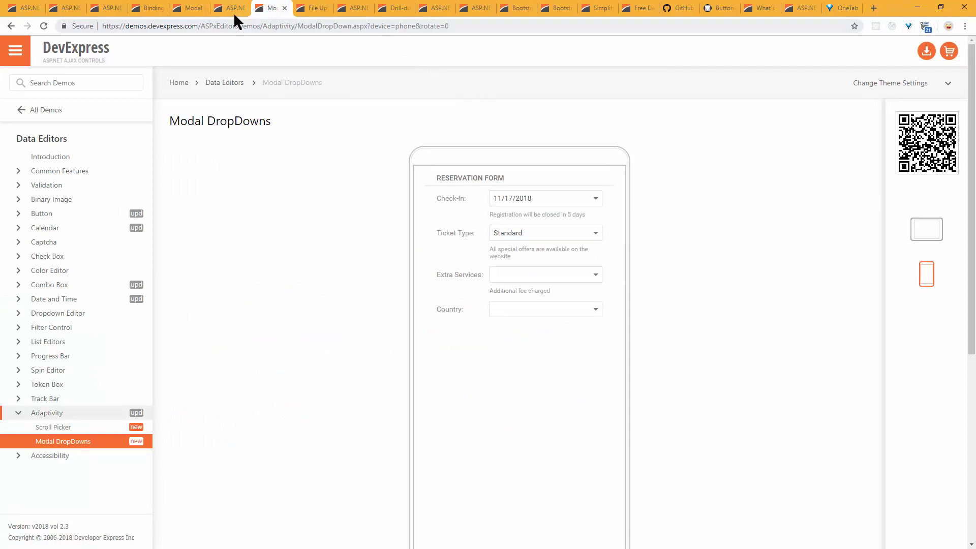
middle_click(189, 9)
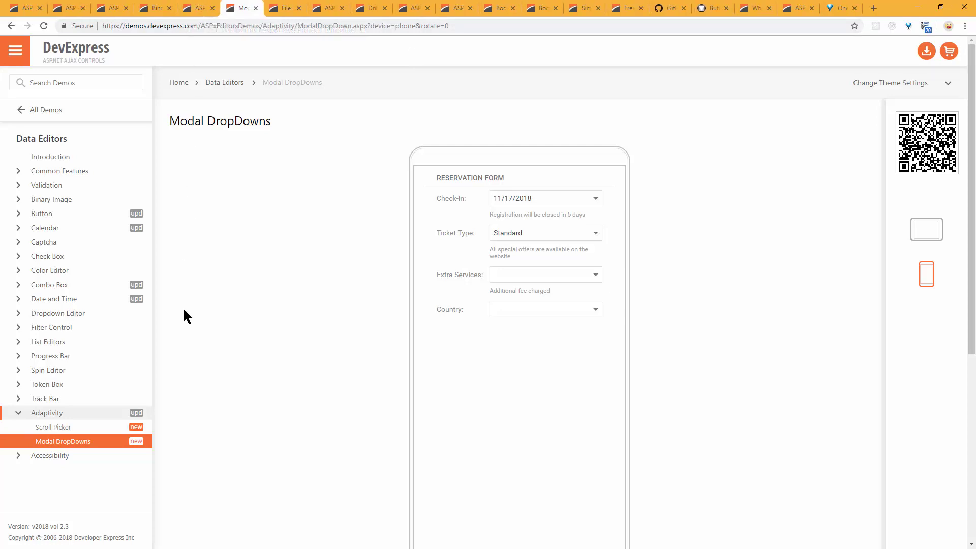
Step: Preview the reservation form's Ticket Type and Extra Services modal drop-downs in the phone layout, dismissing each without a selection
click(595, 231)
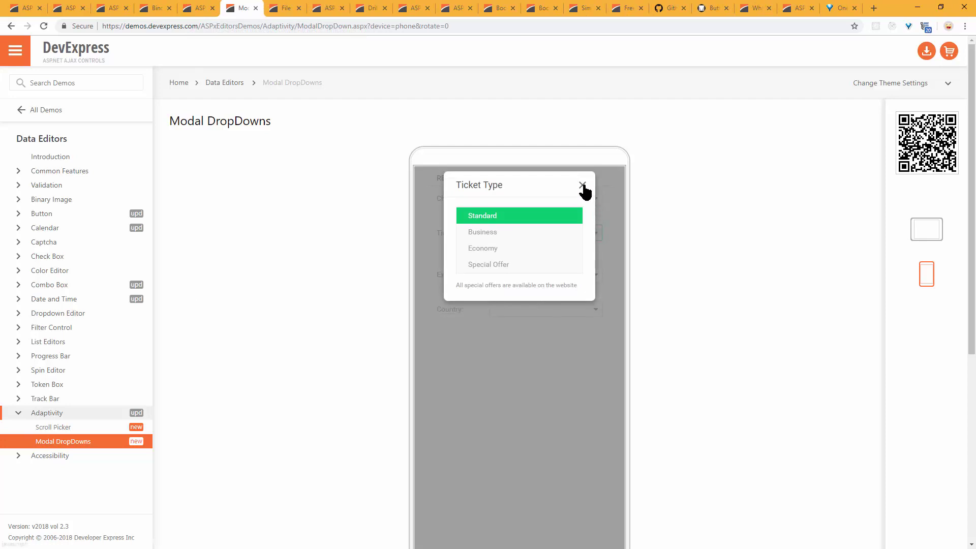
click(583, 185)
click(594, 280)
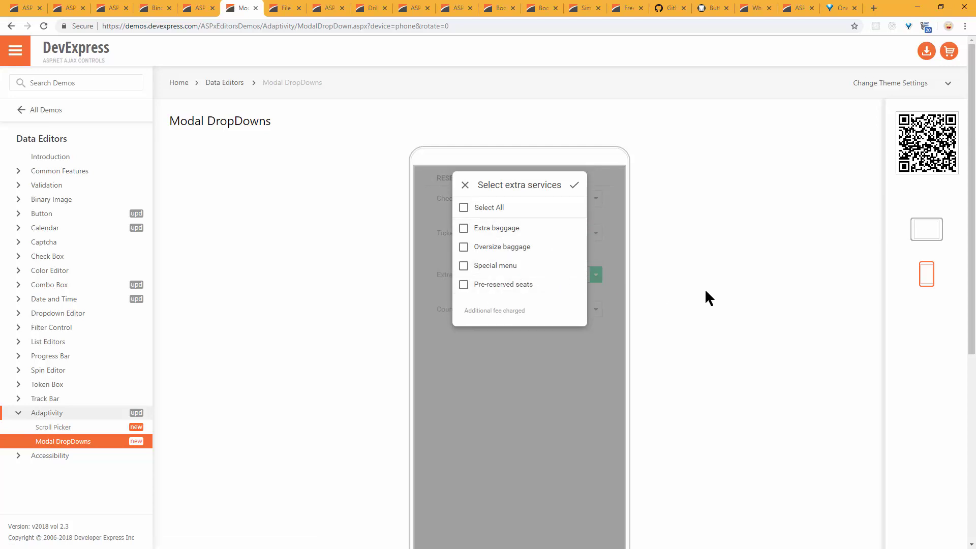
click(465, 186)
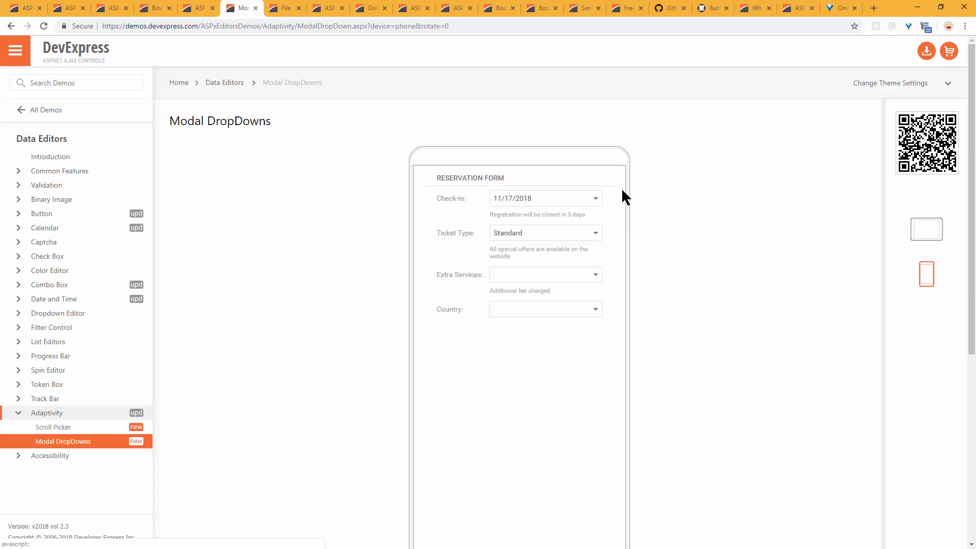
Step: Switch the reservation form to the tablet layout and preview its Check-In calendar and Extra Services drop-down
click(919, 226)
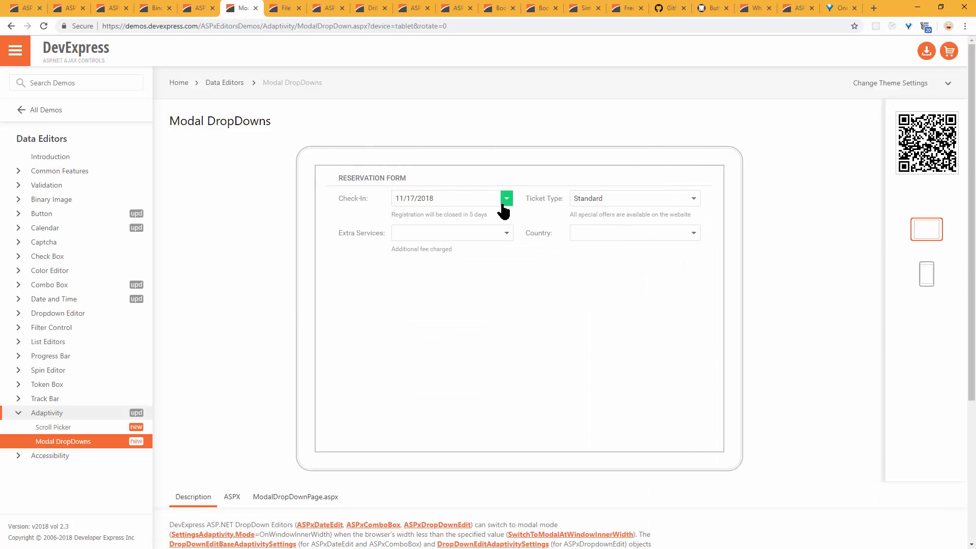
click(505, 200)
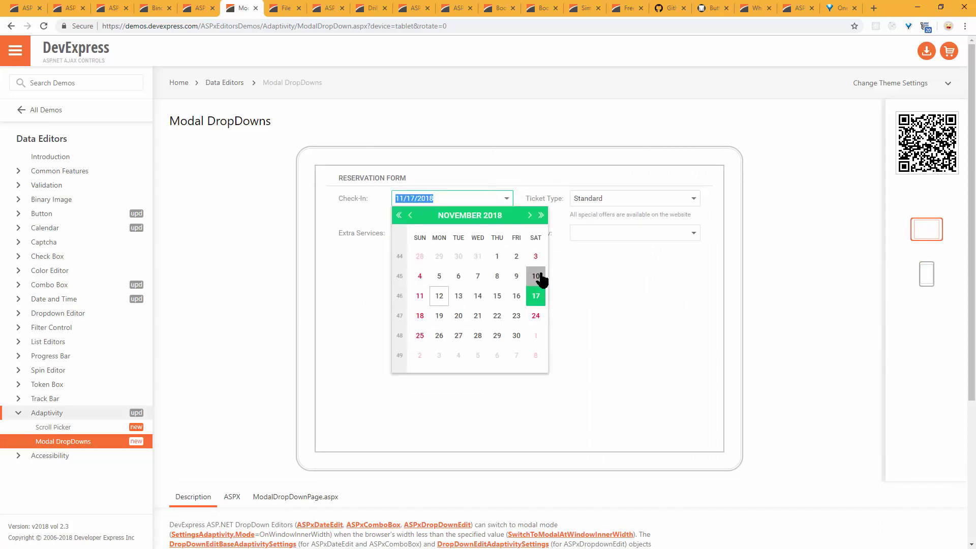
click(627, 295)
click(508, 234)
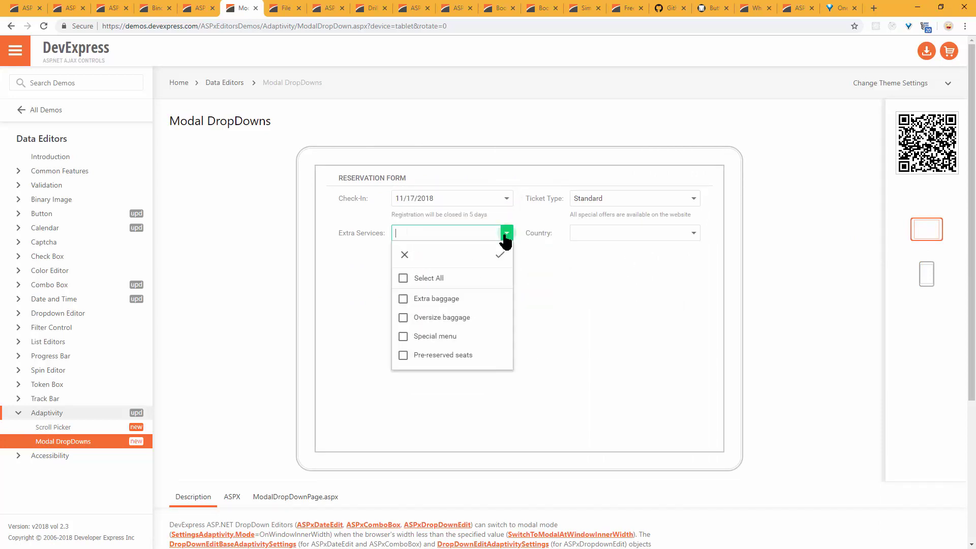
click(510, 197)
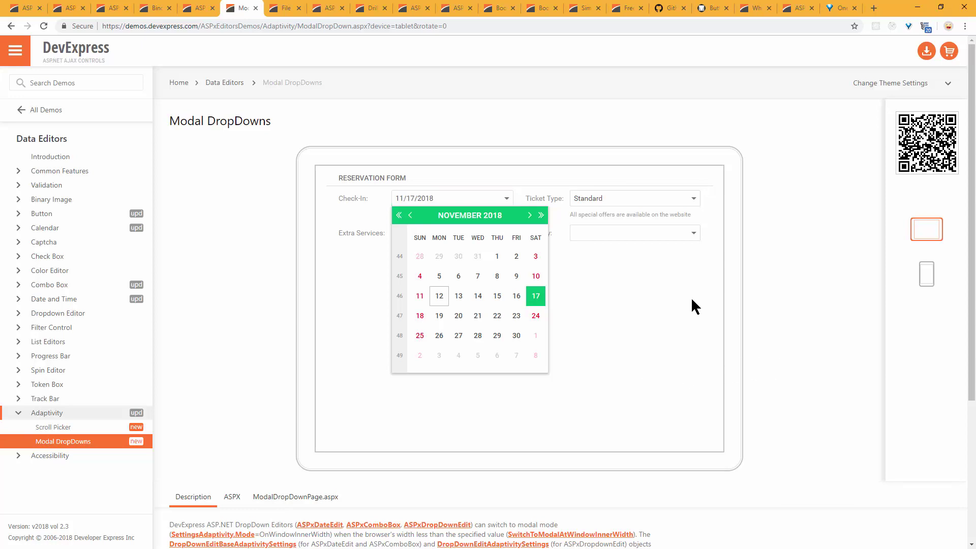
click(660, 288)
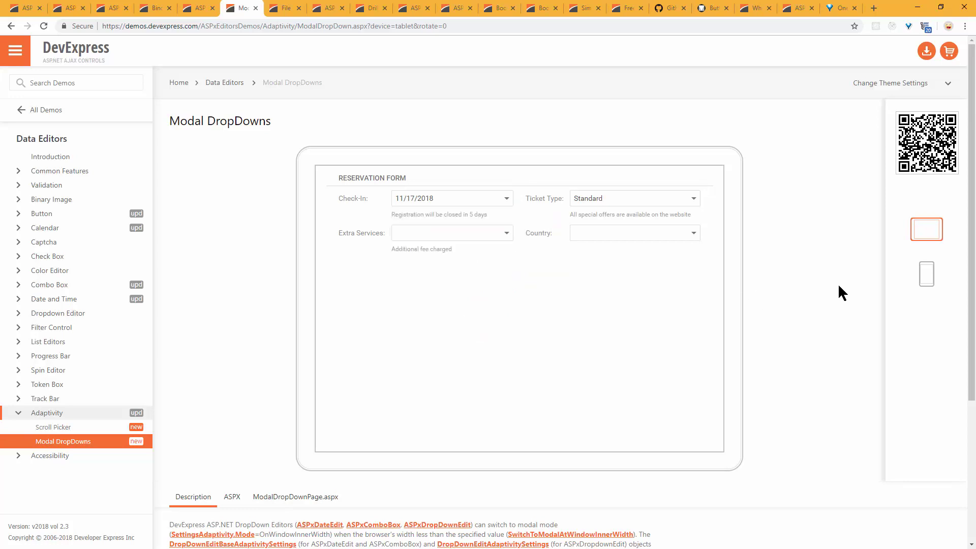
Step: Return to the phone layout and preview the Check-In, Ticket Type, Country and Extra Services modal drop-downs without changing any value
click(921, 278)
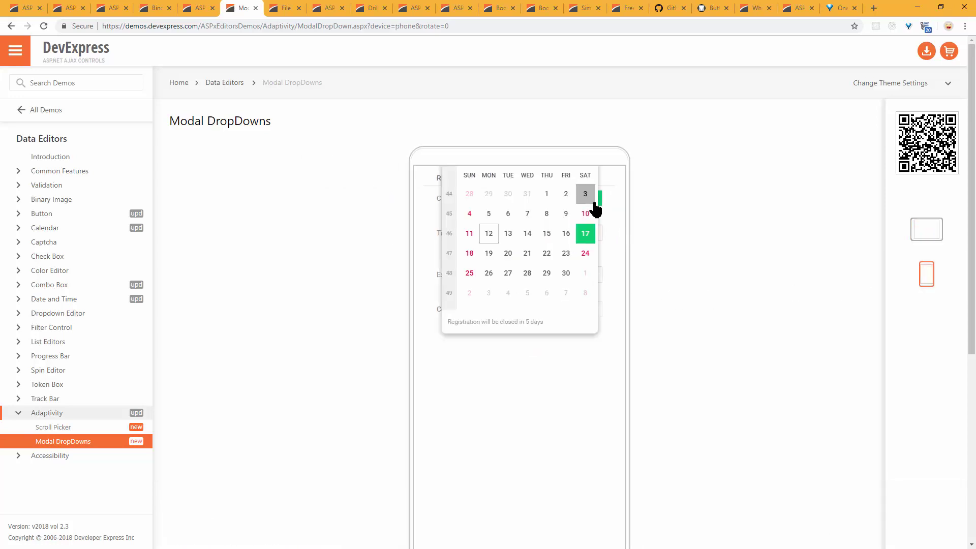
click(595, 206)
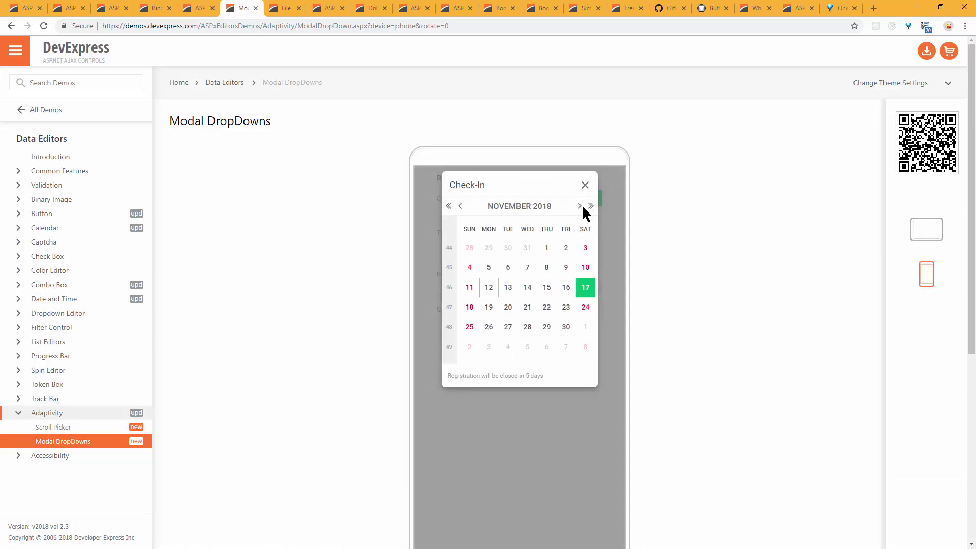
click(584, 186)
click(597, 240)
click(545, 438)
click(593, 310)
click(584, 373)
click(596, 275)
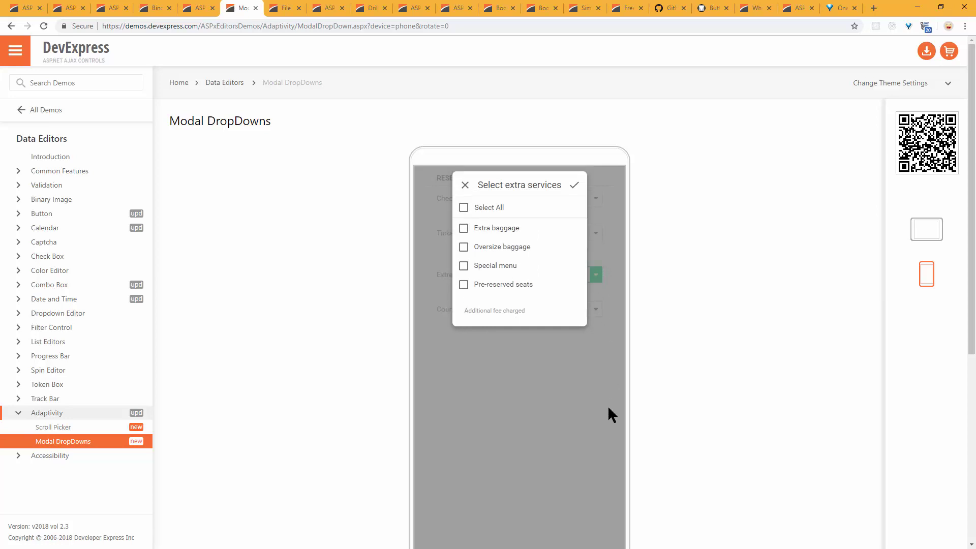
click(609, 424)
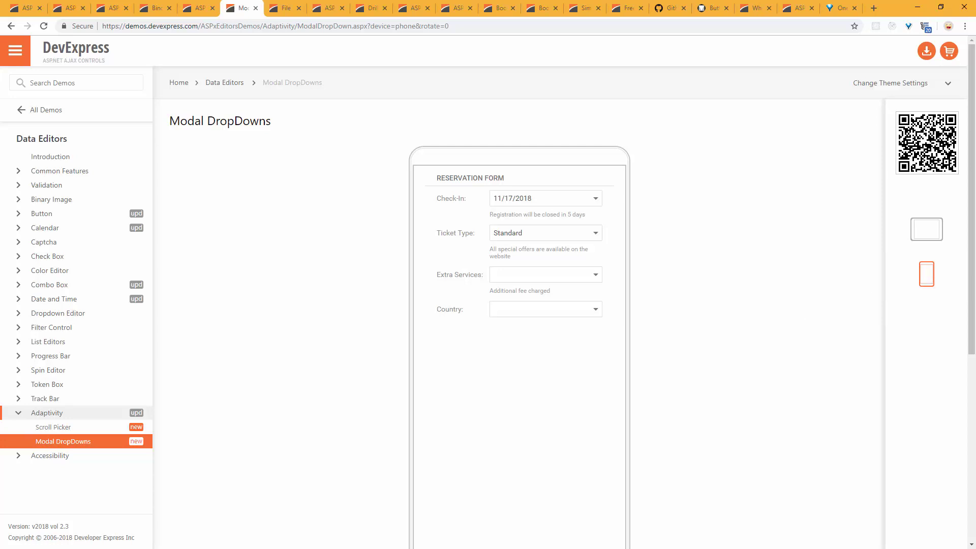
Step: Open the Month-Year Picker demo and highlight the words in its title
drag(714, 269, 683, 279)
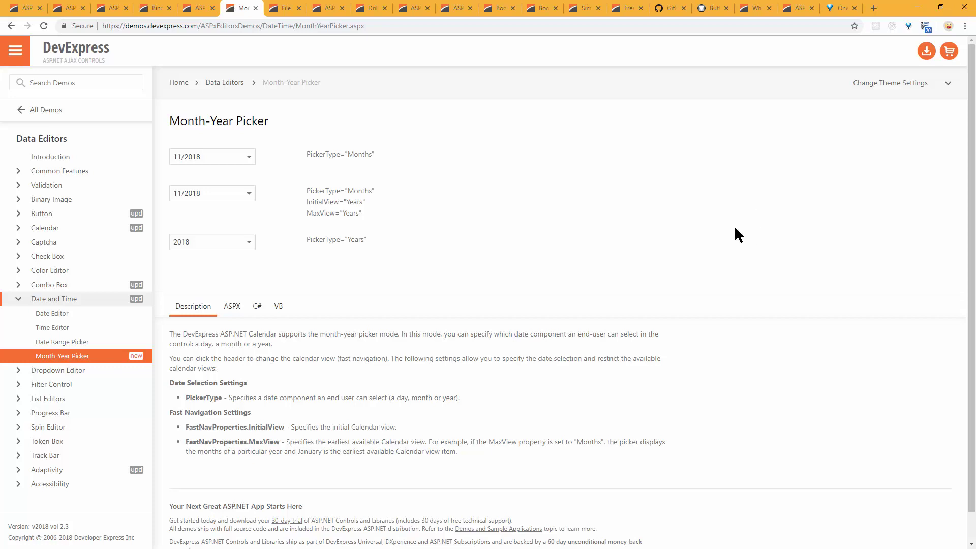
triple_click(258, 122)
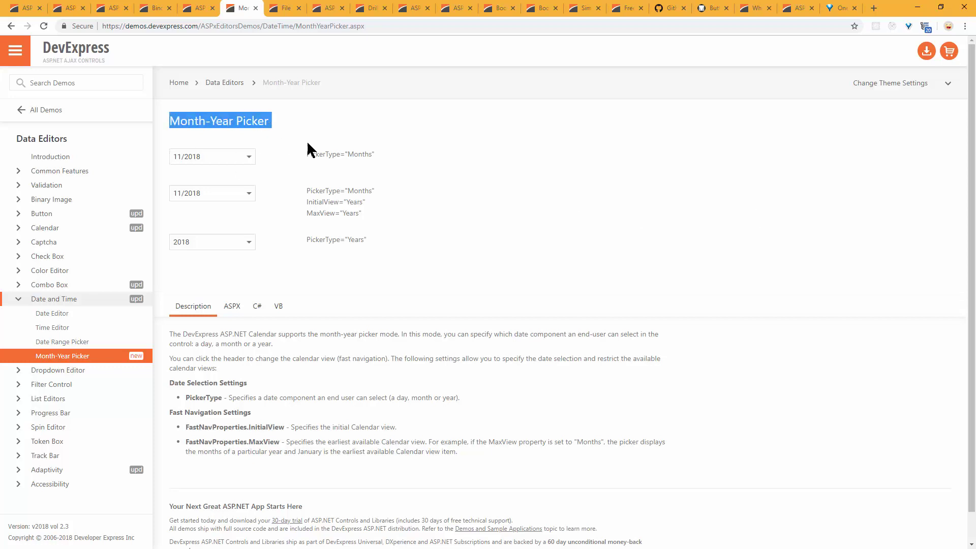
click(315, 142)
double_click(243, 121)
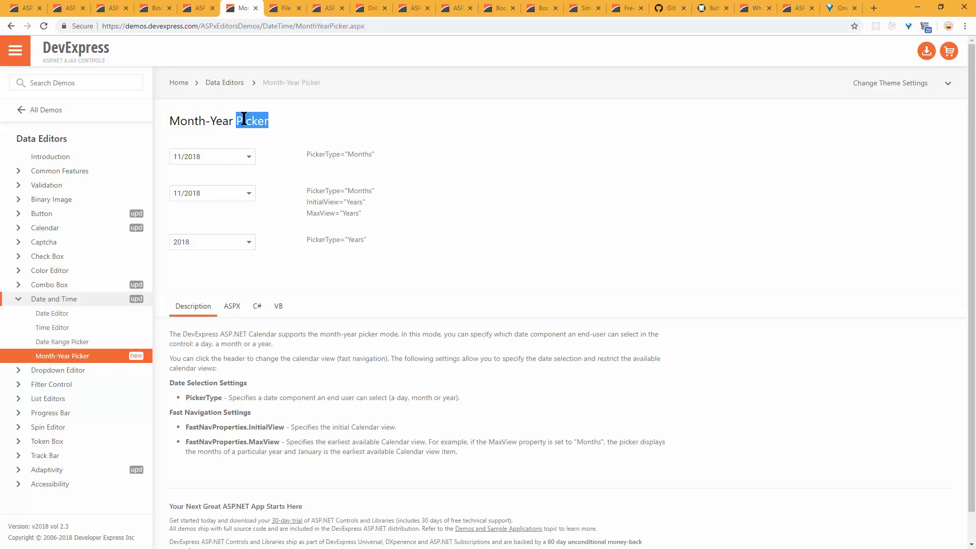
click(289, 127)
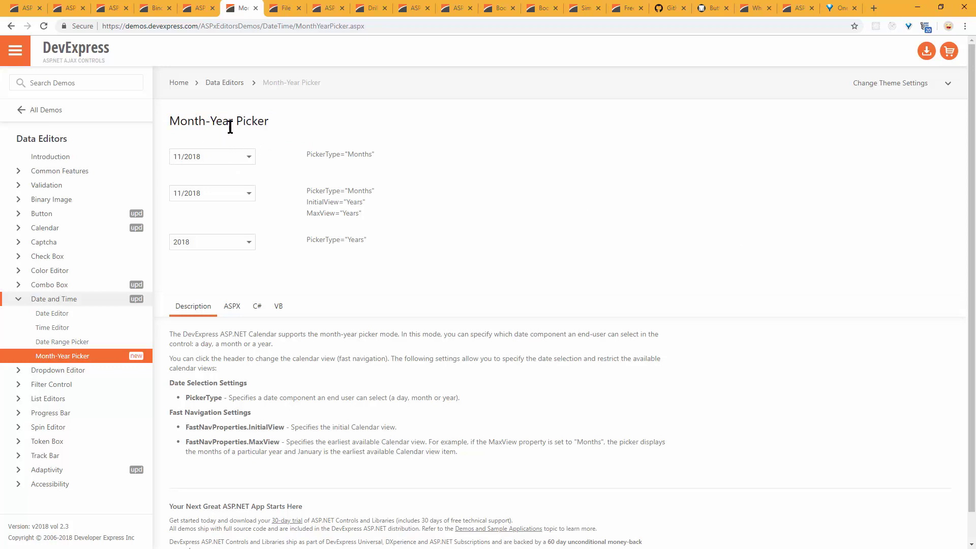
drag(168, 123, 231, 124)
Step: Preview the picker with the Years initial view and the years-only picker, highlighting the InitialView and MaxView settings
click(252, 199)
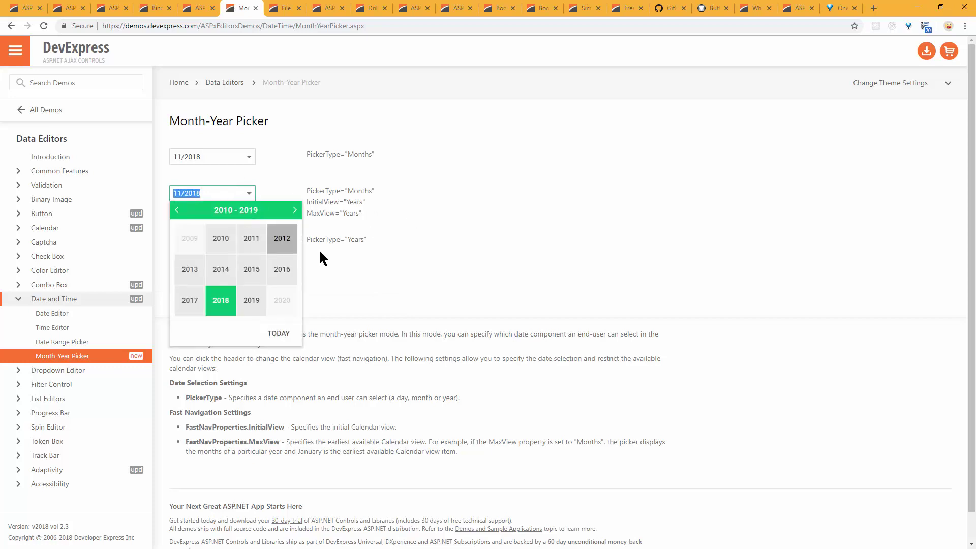
click(373, 200)
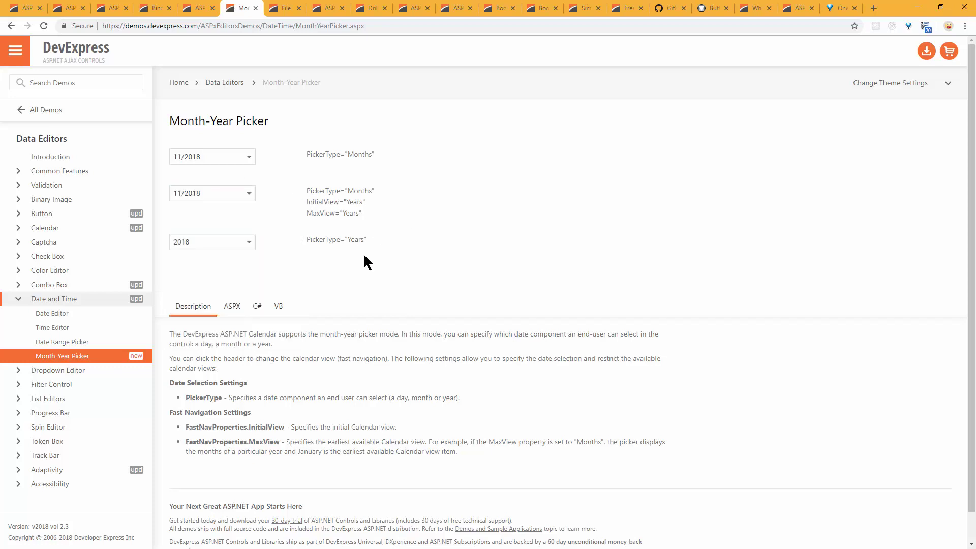
click(249, 242)
click(453, 288)
double_click(323, 202)
double_click(322, 213)
click(452, 337)
click(249, 193)
click(449, 269)
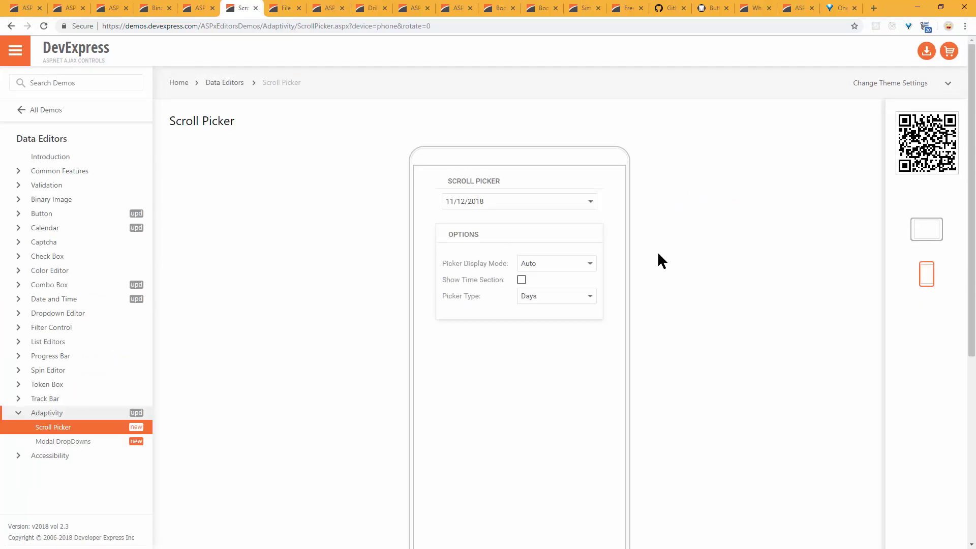
Step: Open the date scroll picker in the phone layout and spin the month wheel to April
click(590, 202)
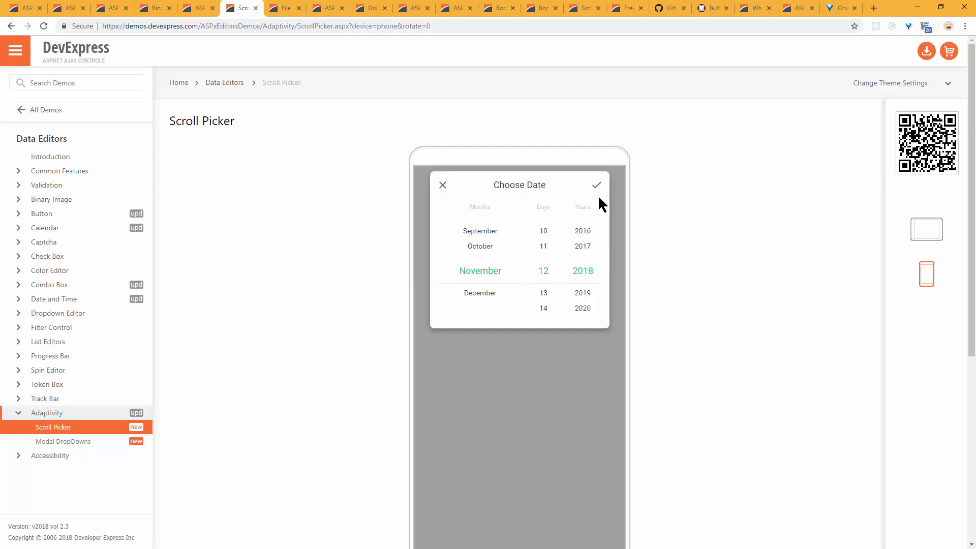
scroll(488, 279, down, 1)
scroll(487, 279, up, 11)
scroll(488, 279, down, 3)
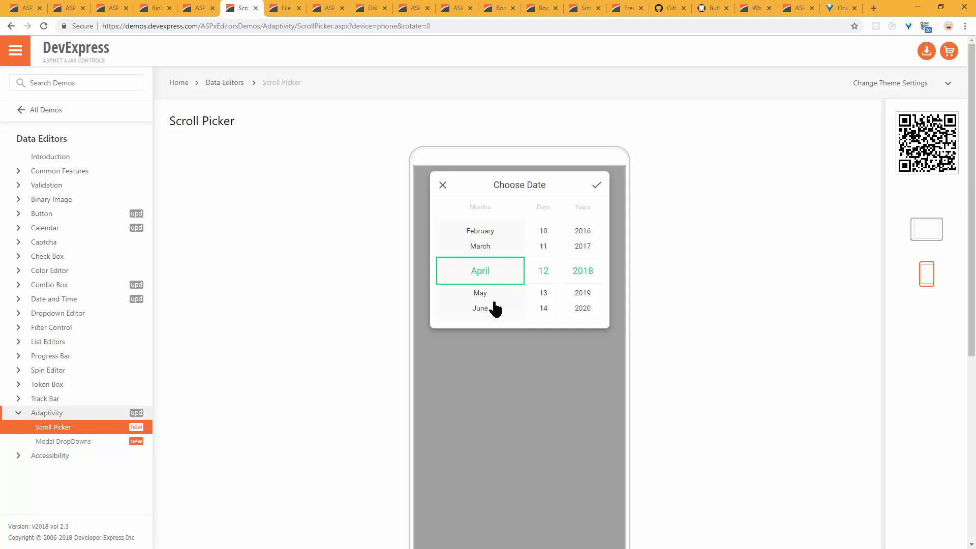
Step: Switch the Scroll Picker demo to the tablet layout, preview its drop-down calendar, and return to the phone layout
click(917, 243)
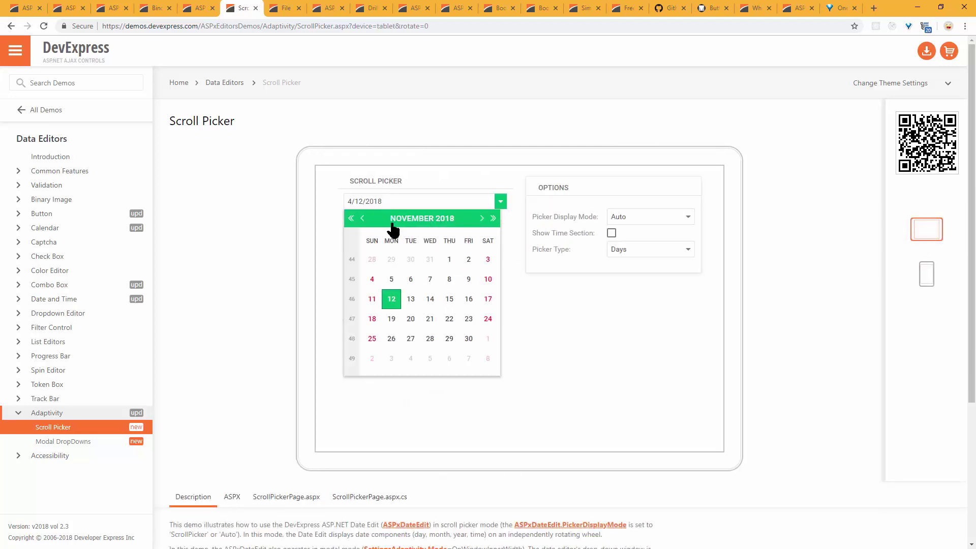
click(501, 201)
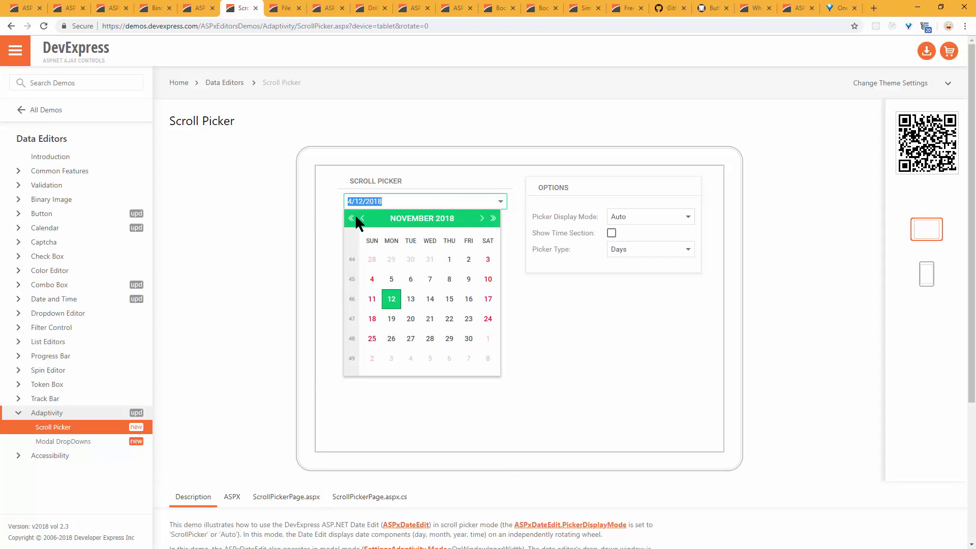
click(508, 210)
click(926, 274)
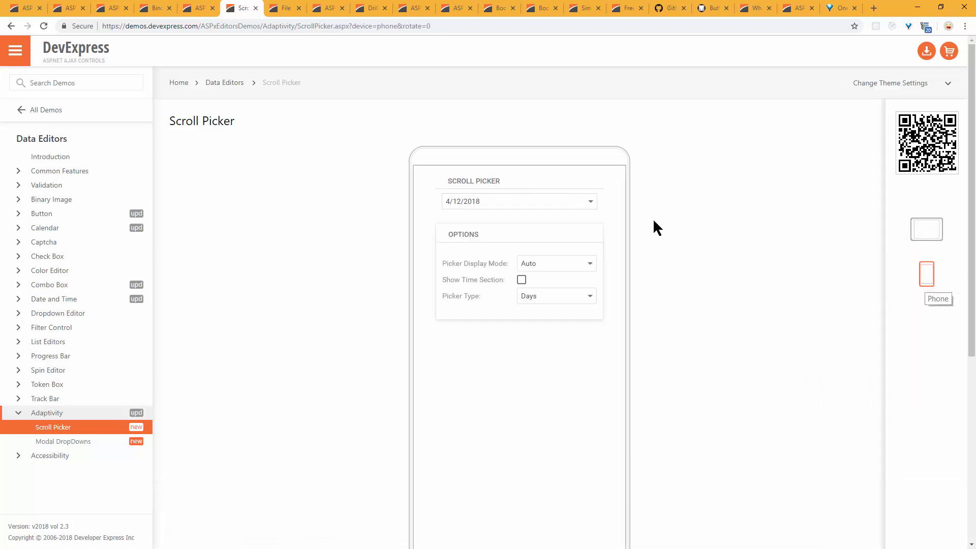
Step: Reopen the scroll picker in the phone layout and demonstrate spinning its date wheels, including the years
click(589, 203)
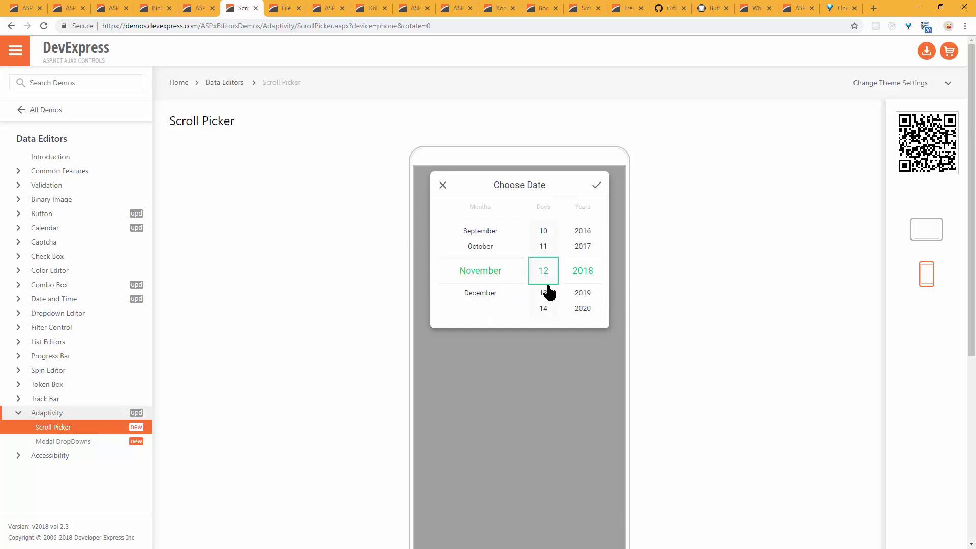
scroll(586, 275, down, 8)
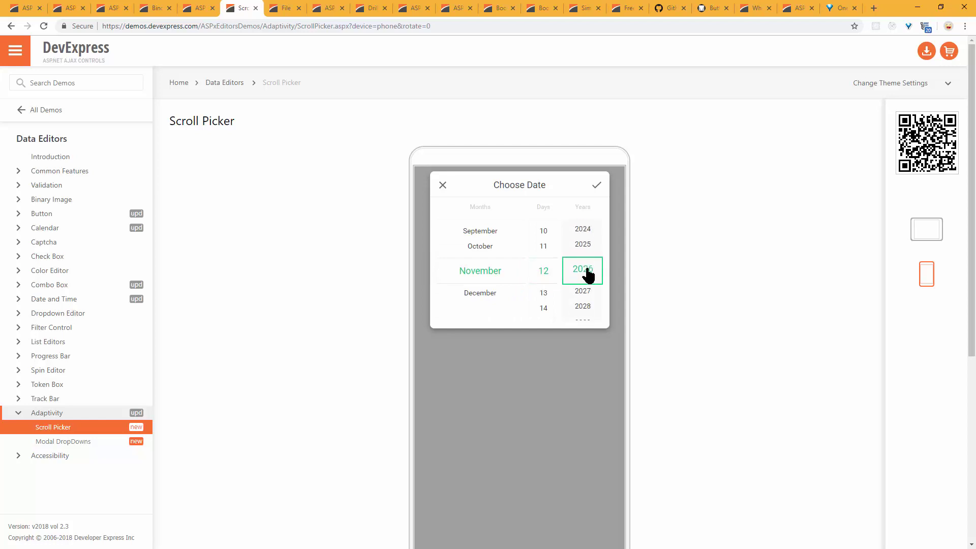
scroll(588, 275, up, 10)
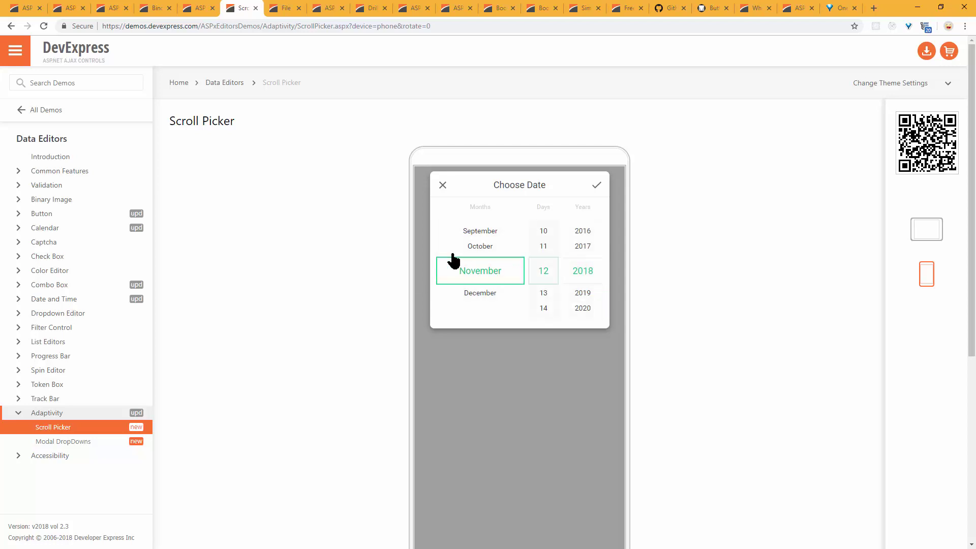
scroll(492, 249, down, 7)
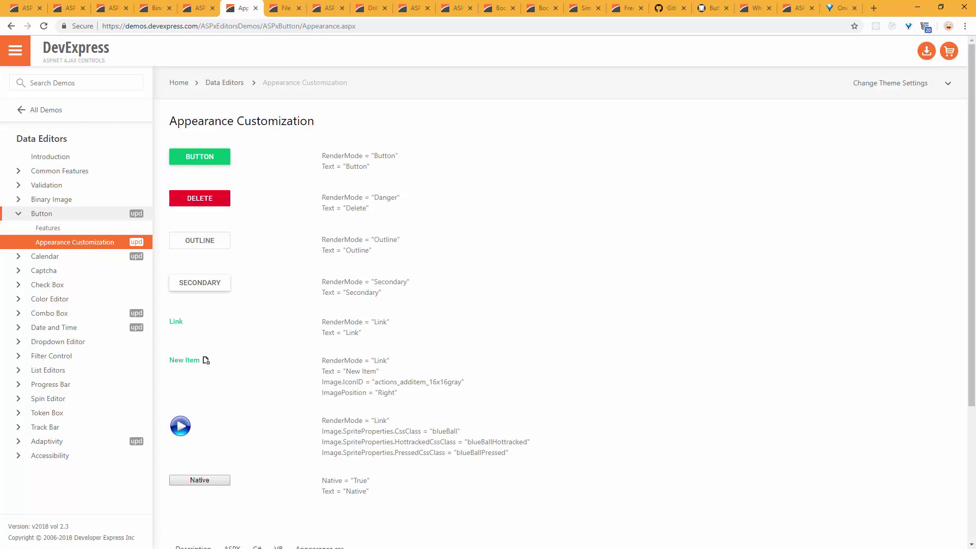
Step: Try out the Button, Danger, Outline and Secondary render modes in the button Appearance Customization demo
click(218, 157)
click(218, 209)
click(213, 243)
click(210, 285)
click(722, 244)
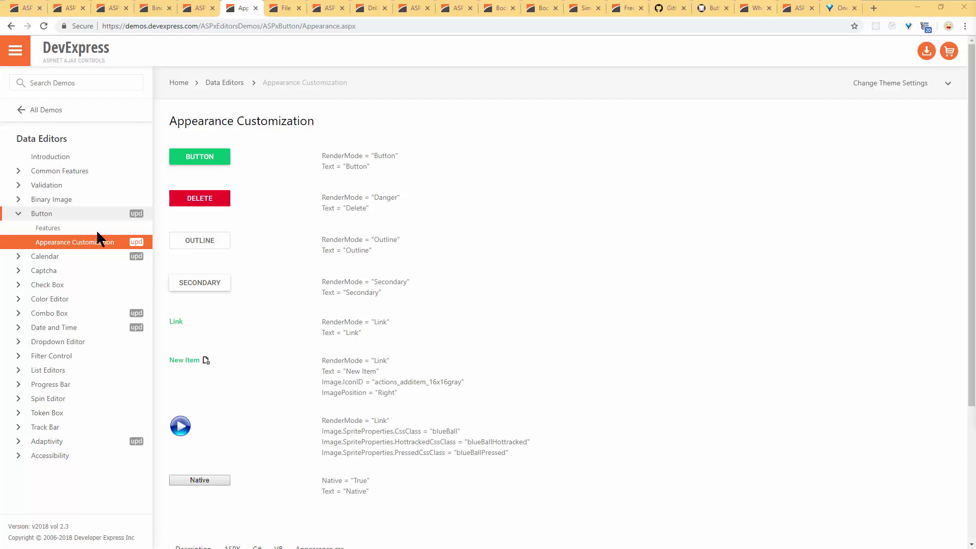
click(21, 111)
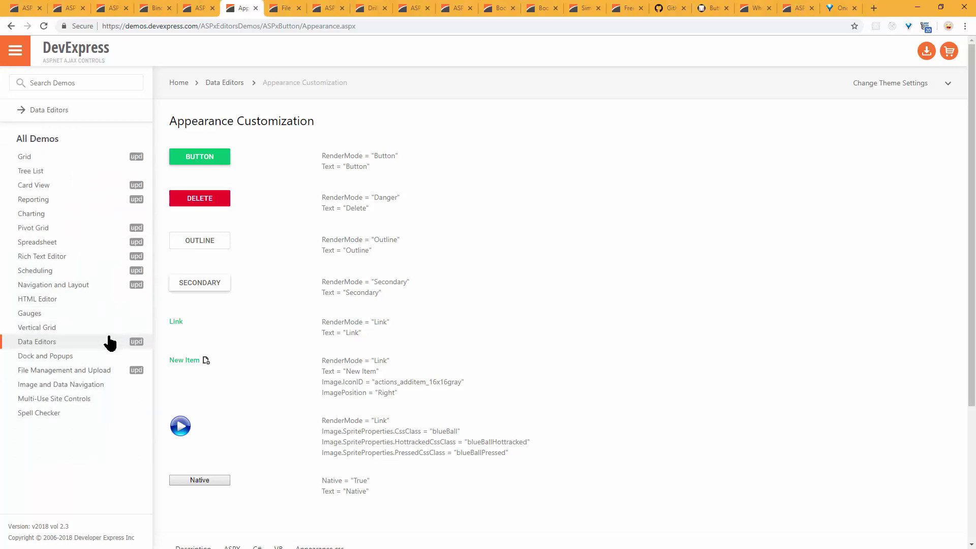
click(48, 258)
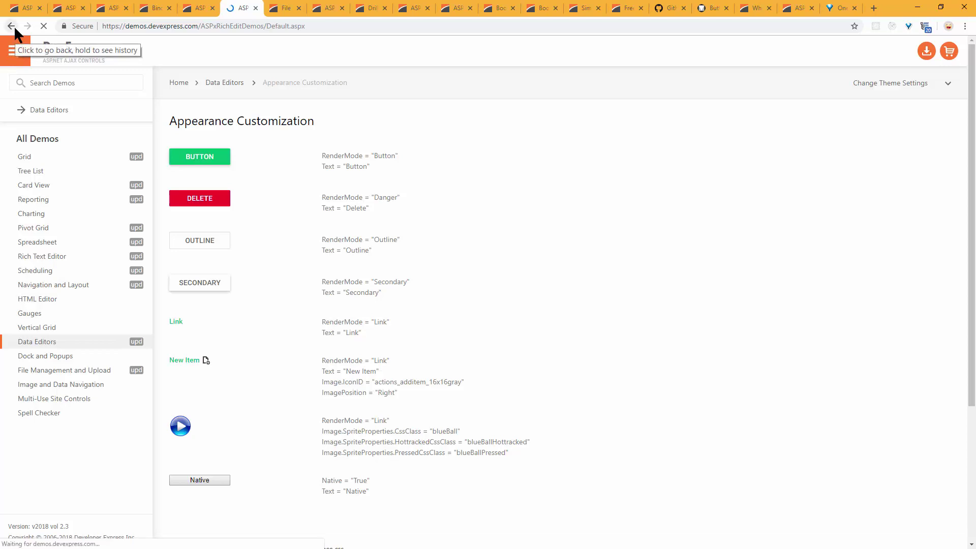
click(12, 27)
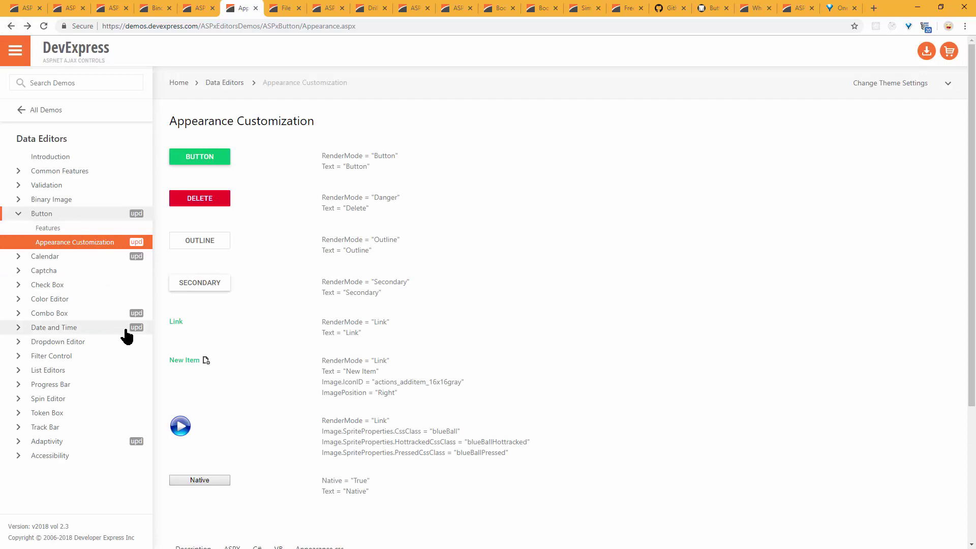
Step: Open the Rich Text Editor demos in a new browser tab and go to the Simple View (Web Layout) demo
click(22, 112)
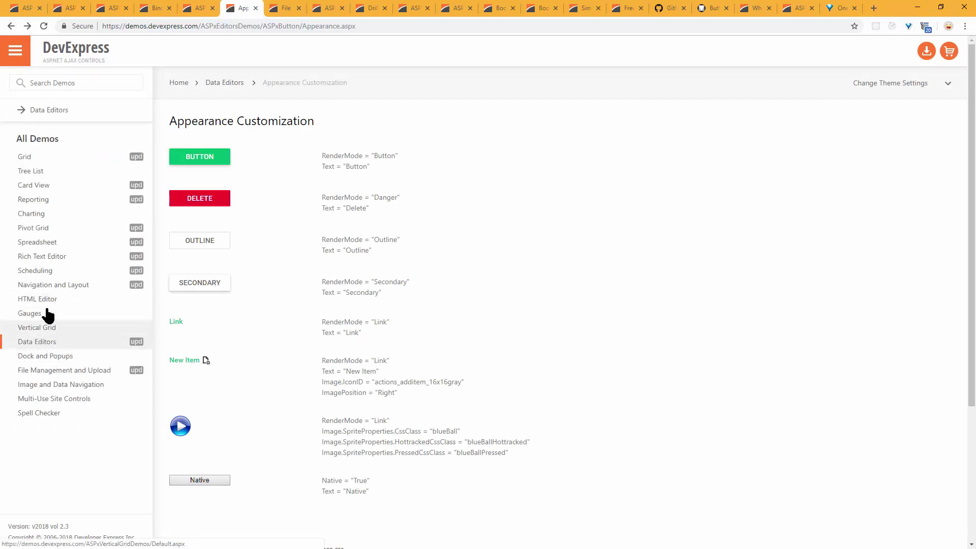
middle_click(44, 260)
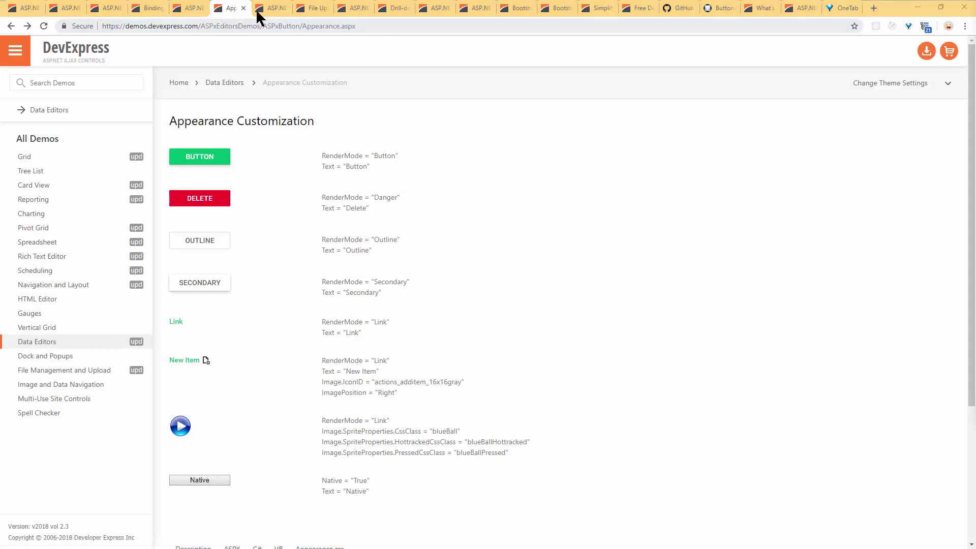
click(275, 8)
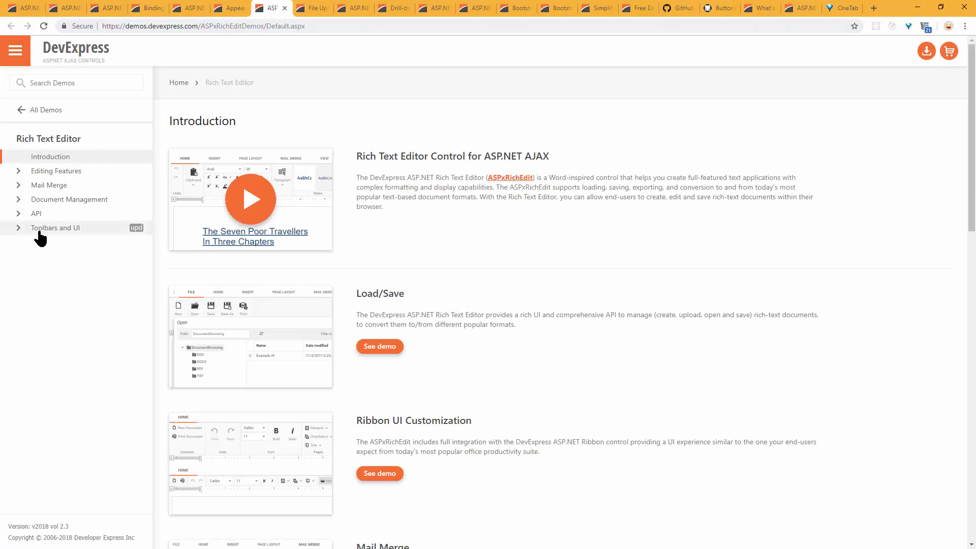
click(18, 228)
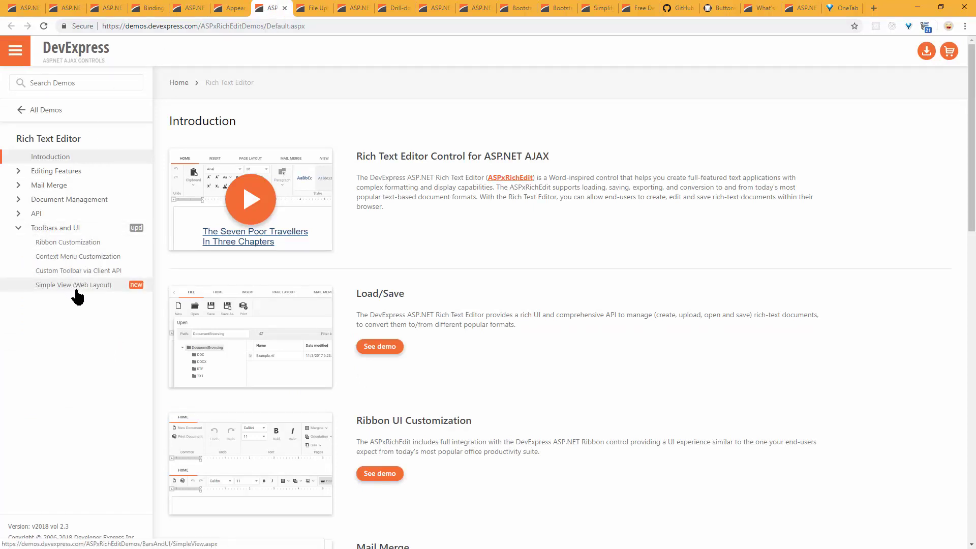
click(76, 290)
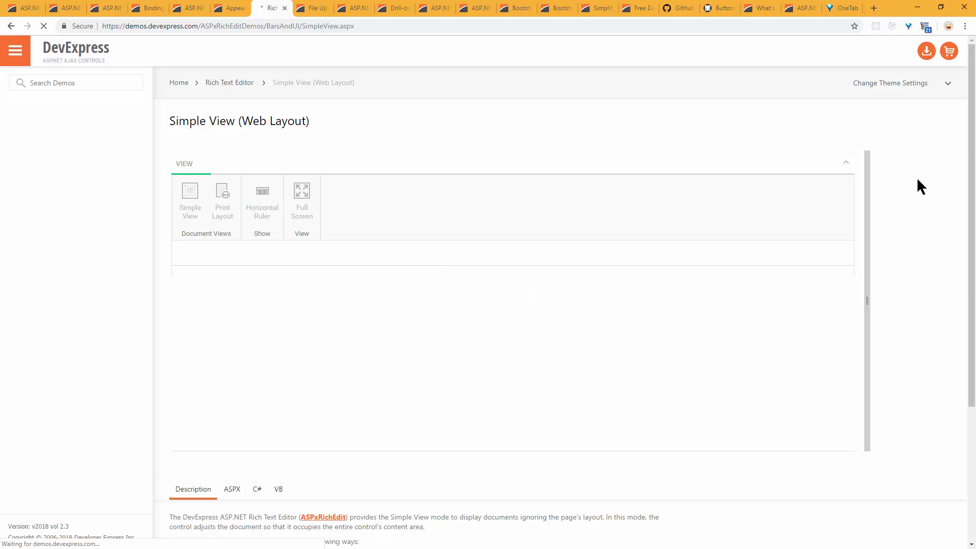
Step: Look over the Simple View demo, browse its document in full screen, and leave full screen
scroll(922, 184, down, 3)
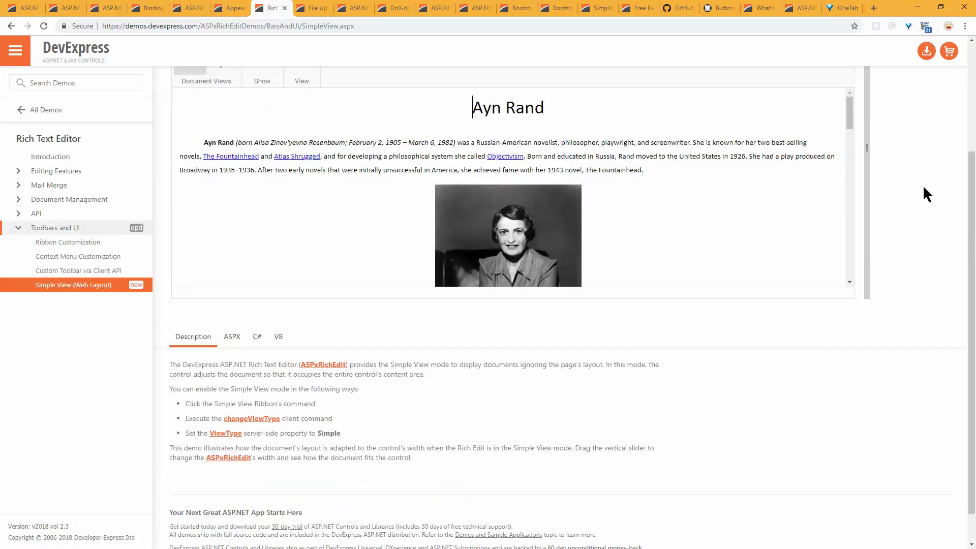
scroll(924, 187, up, 3)
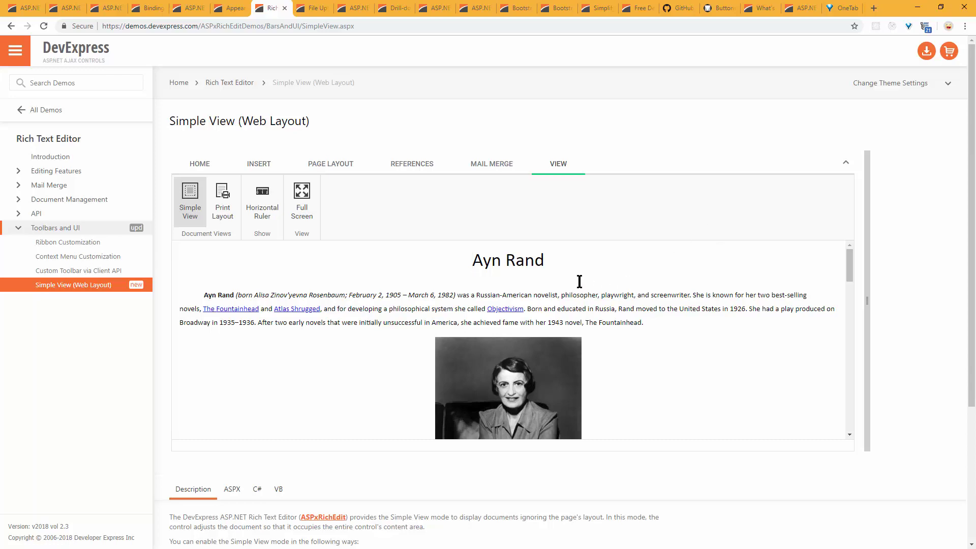
click(308, 203)
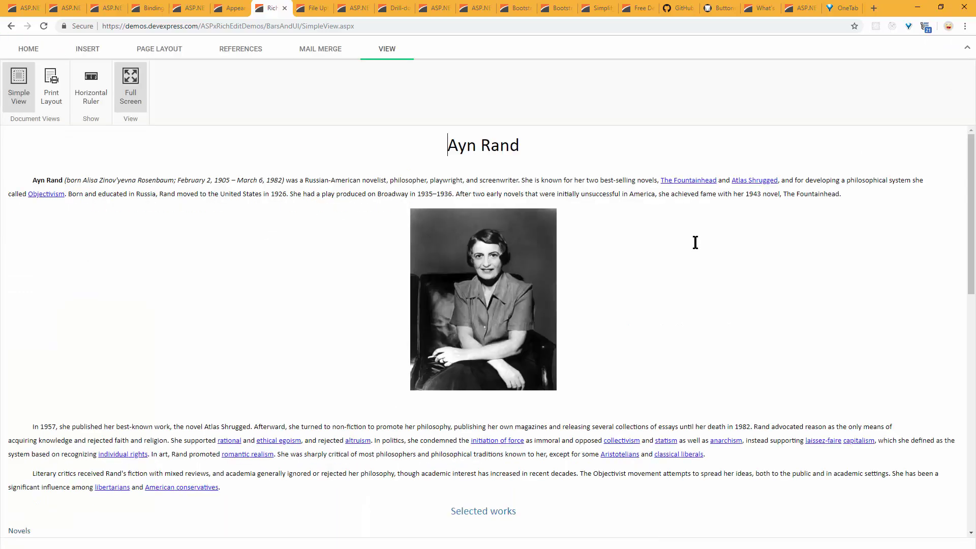
scroll(774, 305, down, 10)
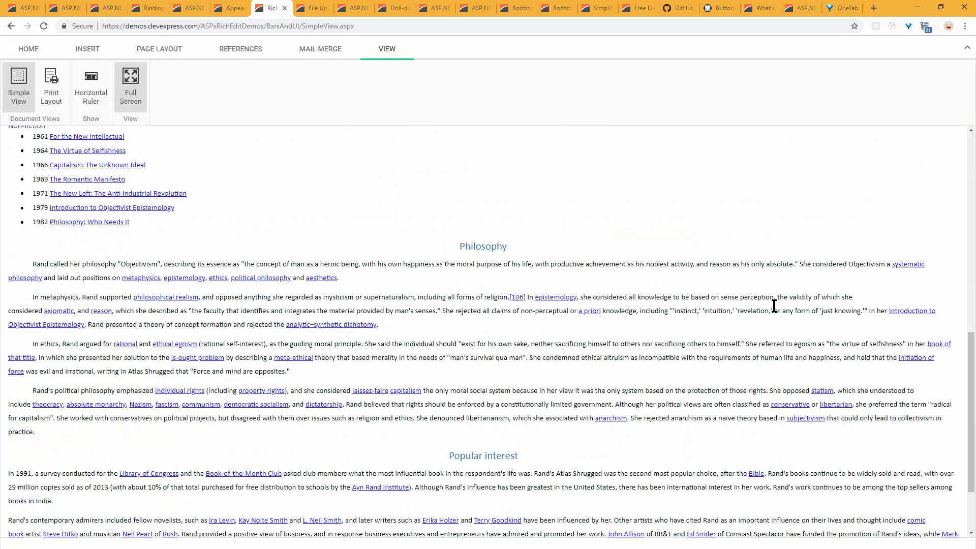
scroll(770, 310, up, 10)
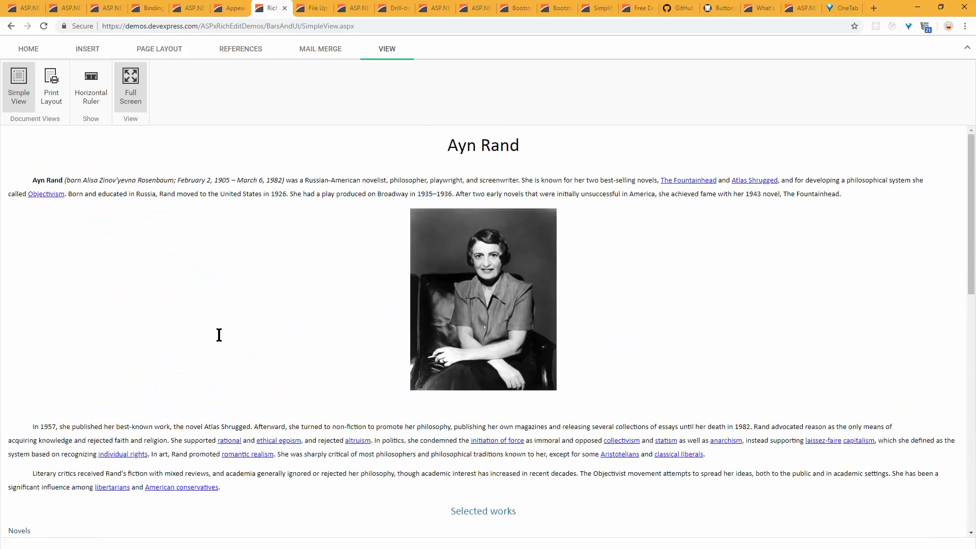
click(131, 86)
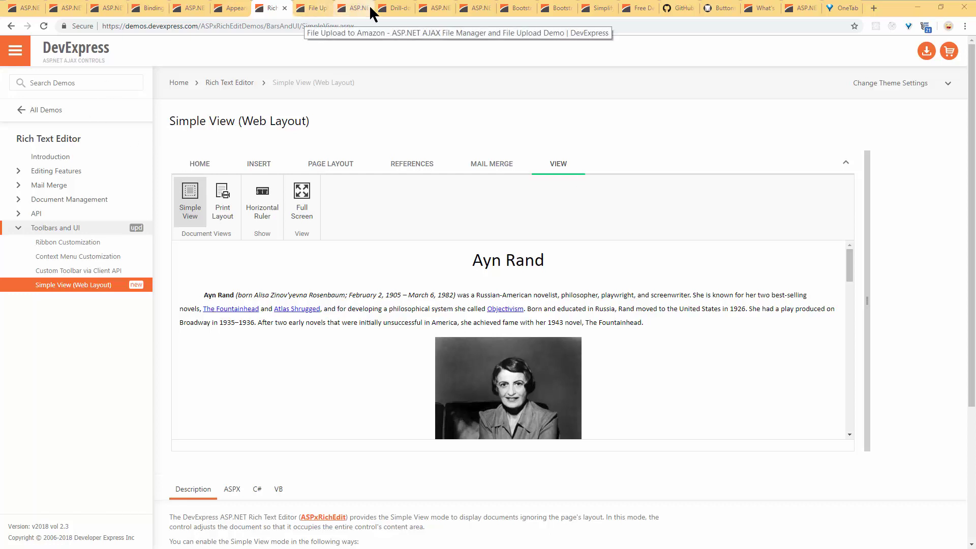
Step: Open the menu's Responsive Layout demo in the Navigation and Layout demos
click(46, 110)
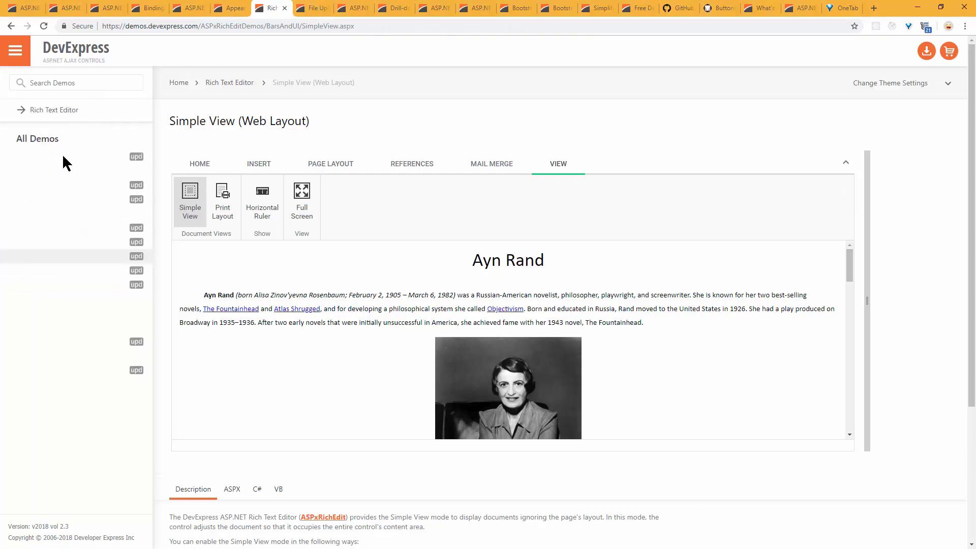
click(77, 285)
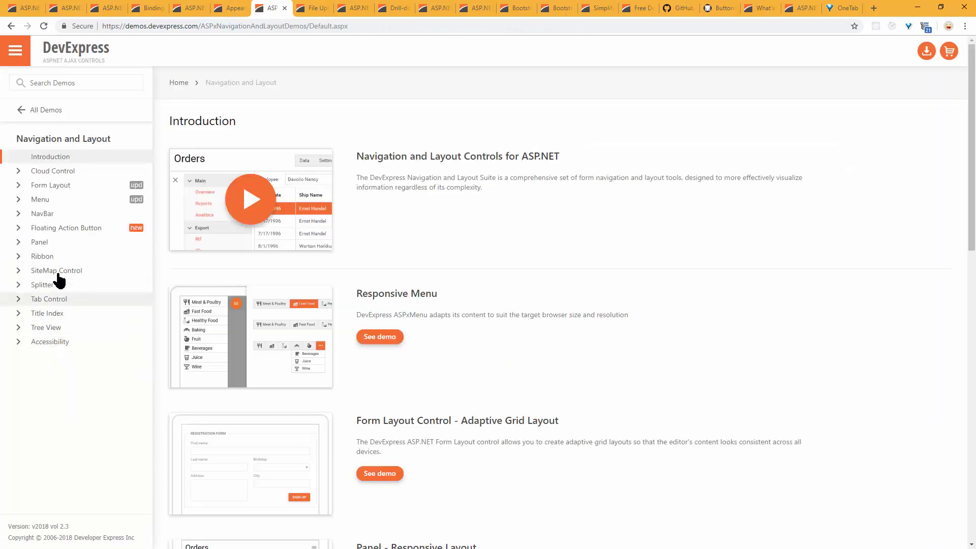
click(61, 199)
click(87, 282)
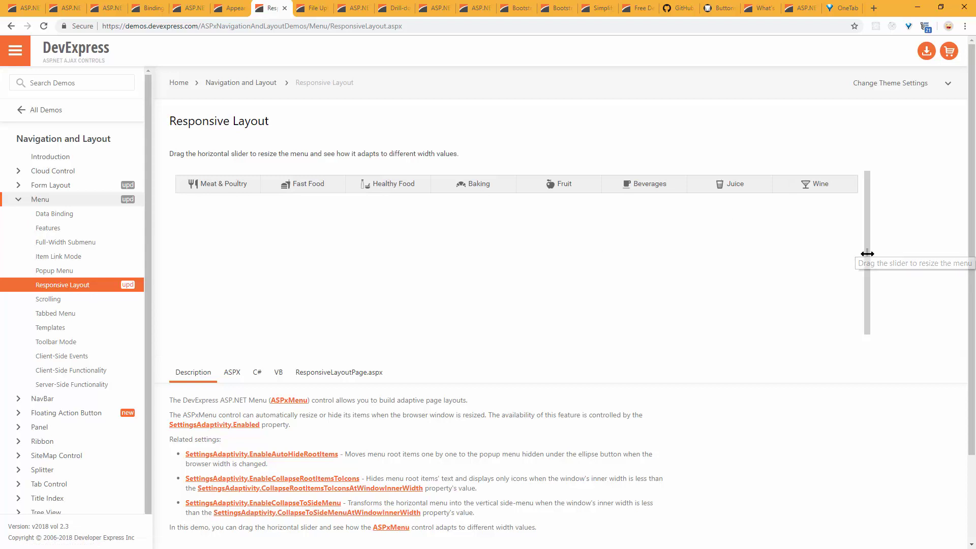
Step: Narrow the demo menu until it collapses to a side menu, and expand and collapse that side menu
drag(867, 254, 251, 272)
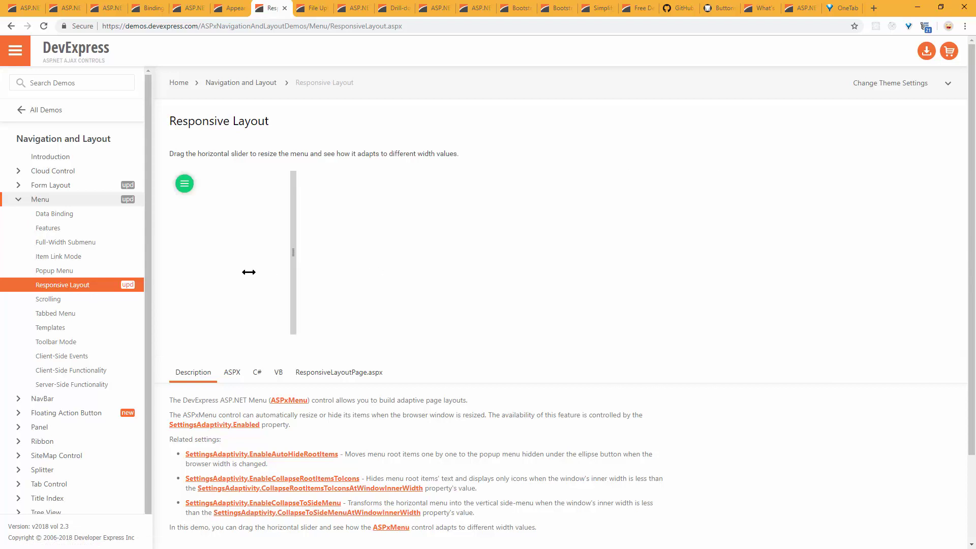
click(187, 182)
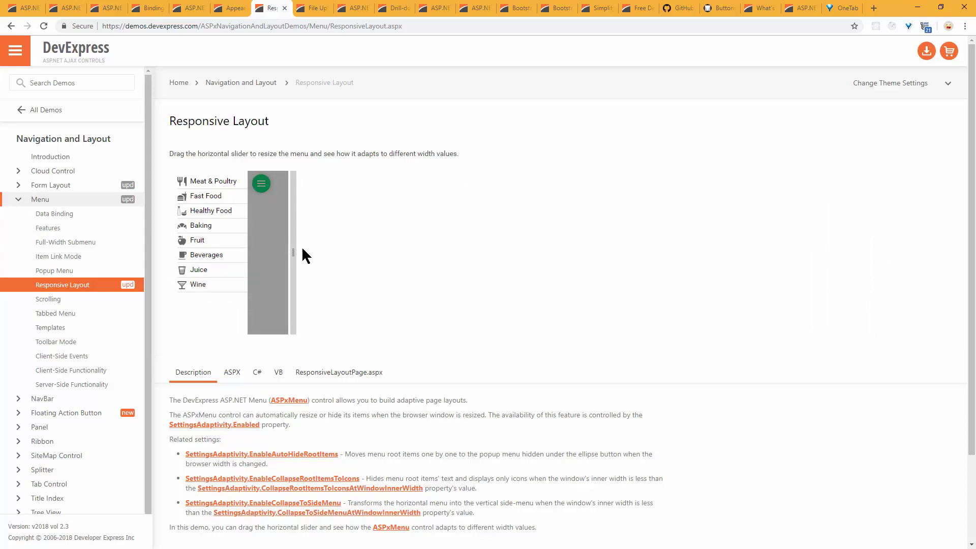
click(260, 185)
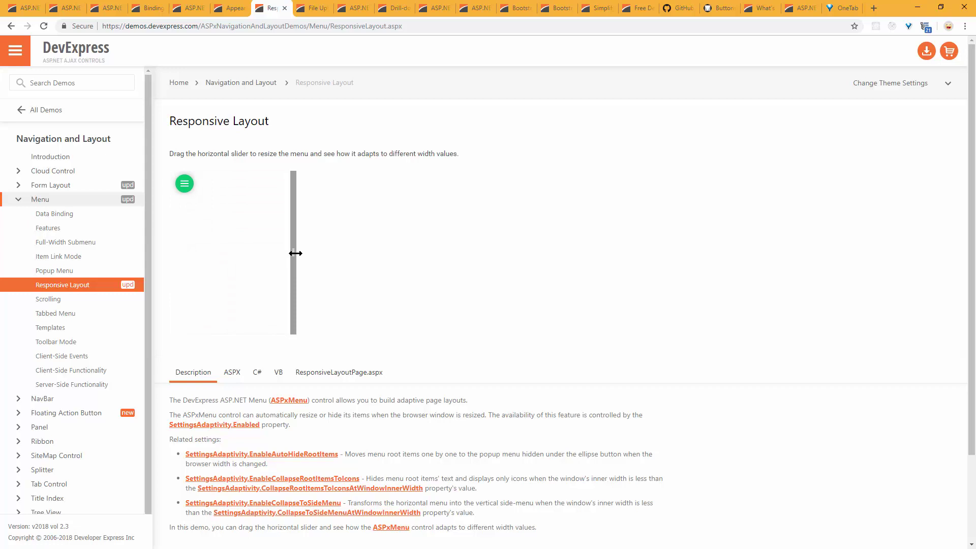
Step: Widen the demo menu to its icons-only layout, review the description, and widen it until all item labels show
drag(295, 253, 479, 269)
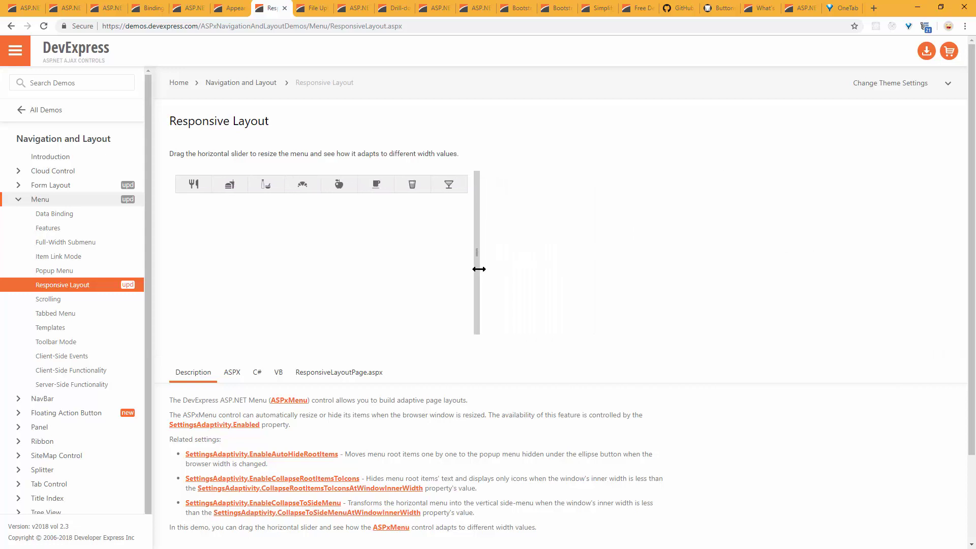
drag(479, 269, 477, 262)
scroll(864, 300, down, 2)
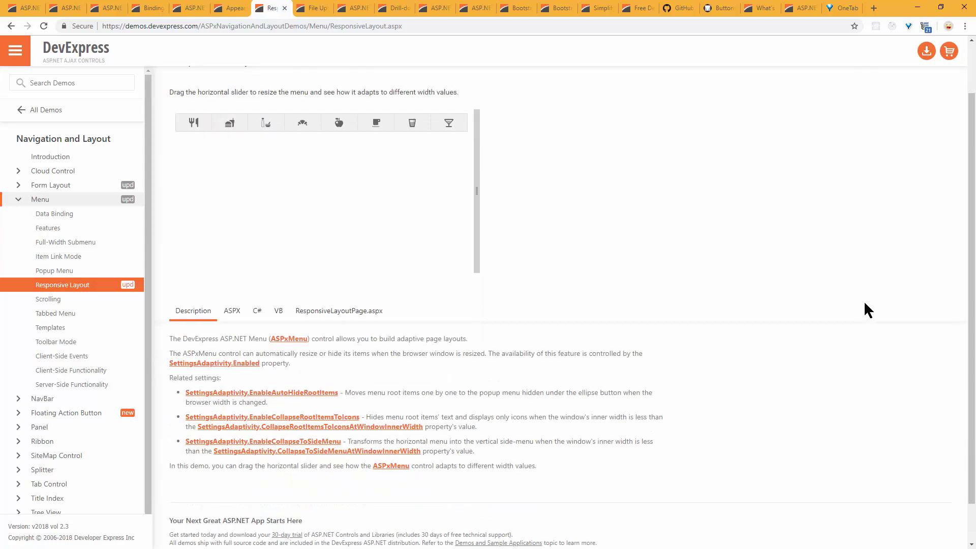
scroll(864, 300, up, 2)
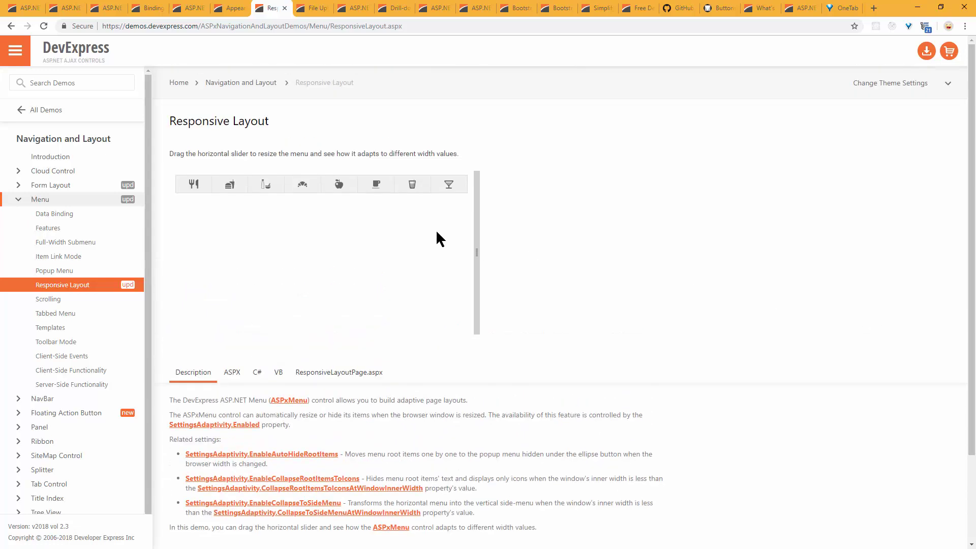
drag(476, 249, 959, 285)
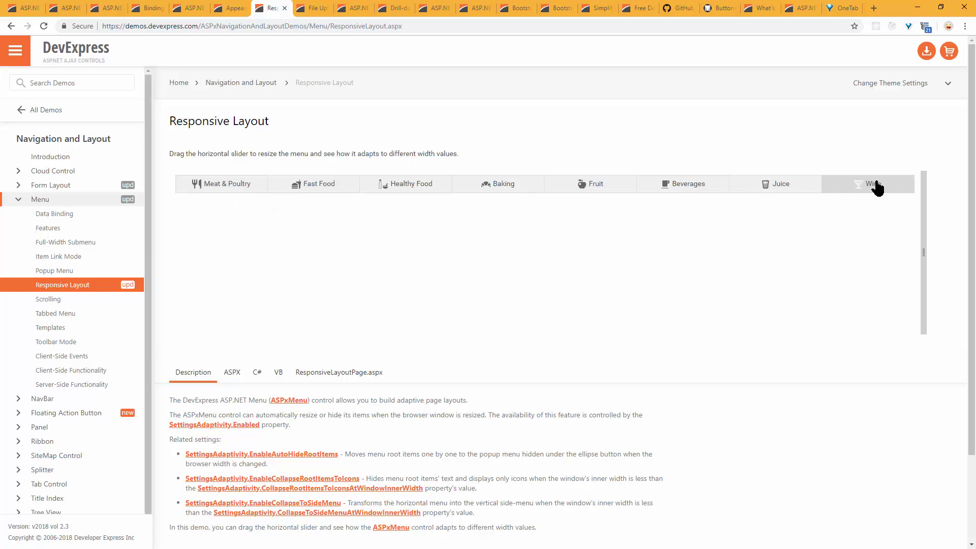
mouse_move(925, 289)
mouse_down()
mouse_move(921, 259)
mouse_move(346, 290)
mouse_move(923, 289)
mouse_up()
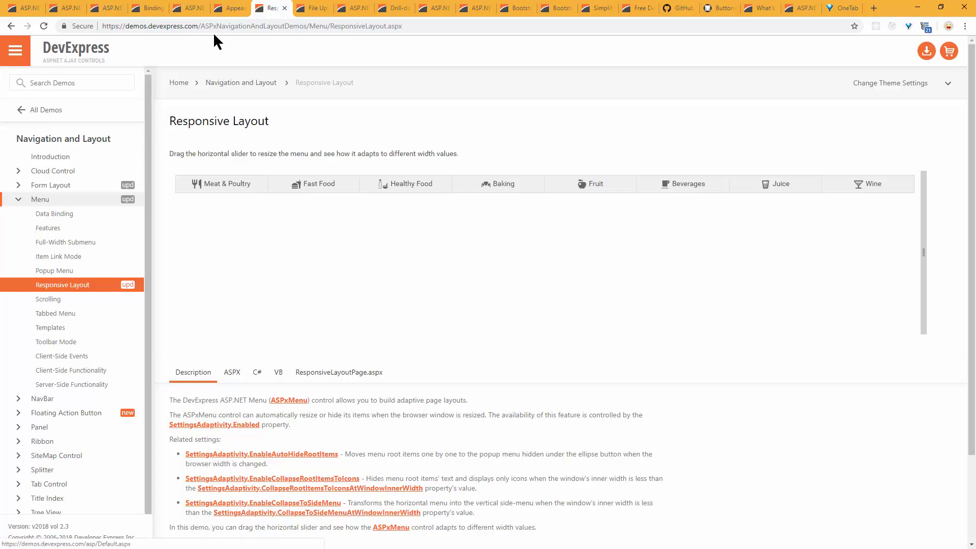
Step: Search the ASP.NET demos for "schedul" and open the Scheduling Day View demo
click(306, 8)
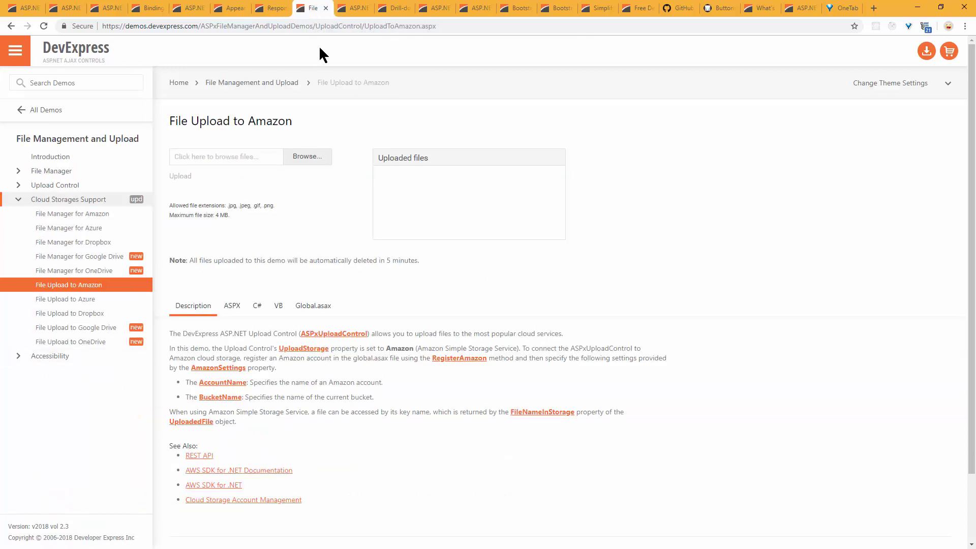
click(68, 85)
text(schedul)
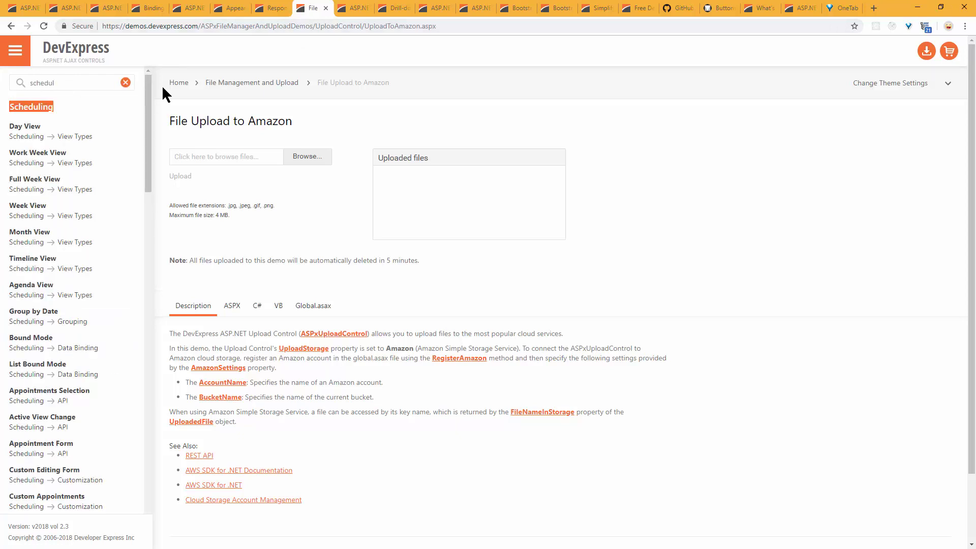
click(38, 141)
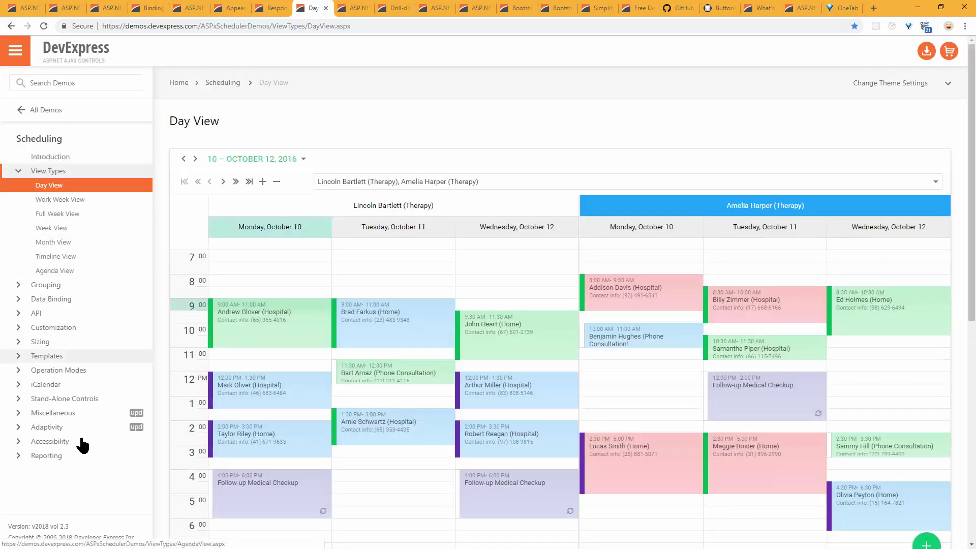
Step: Open the Scheduling Adaptive Layout demo, preview it in the phone layout, and return it to the tablet layout
click(56, 428)
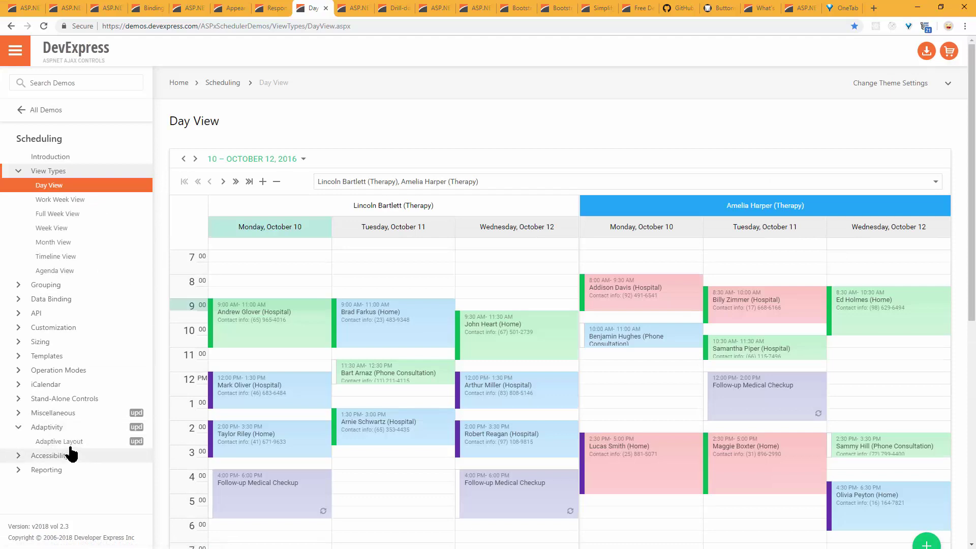
click(66, 442)
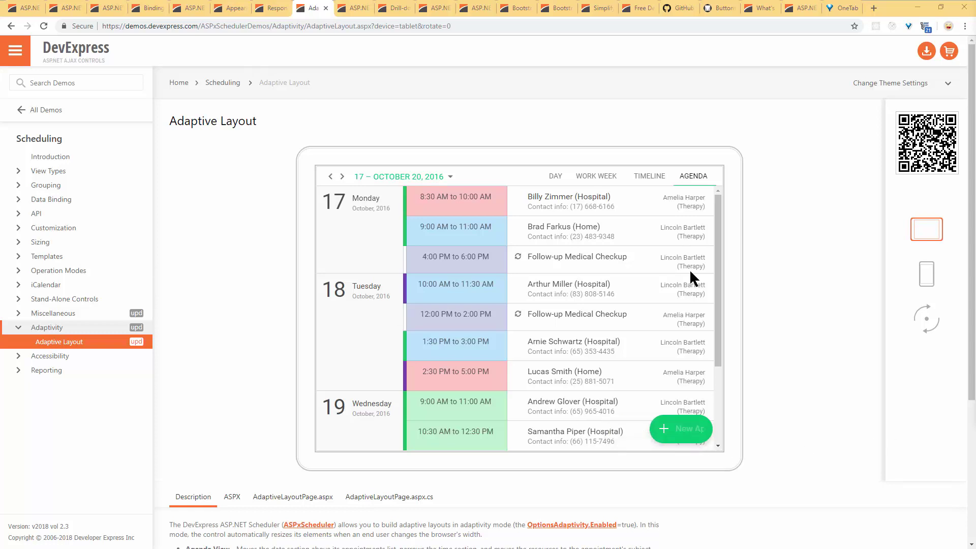
click(925, 273)
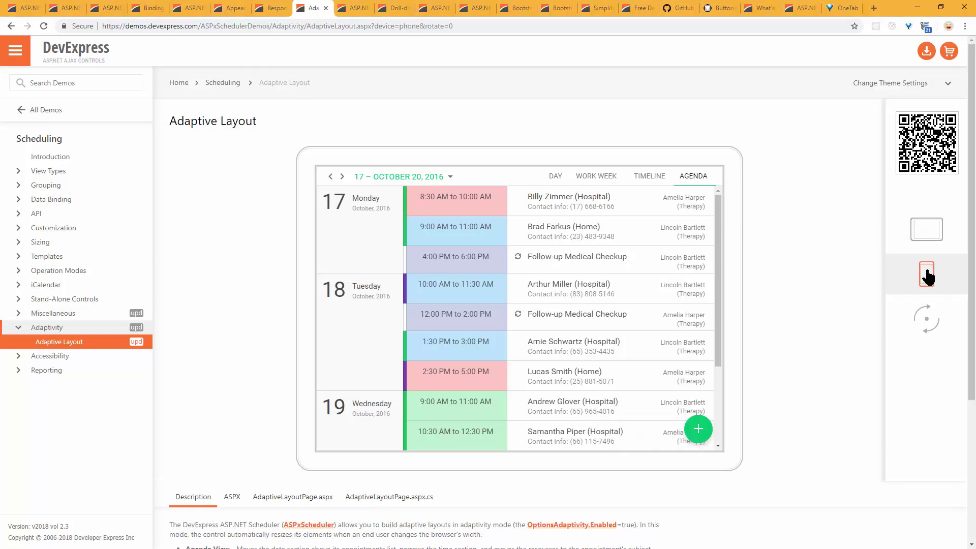
scroll(783, 318, down, 2)
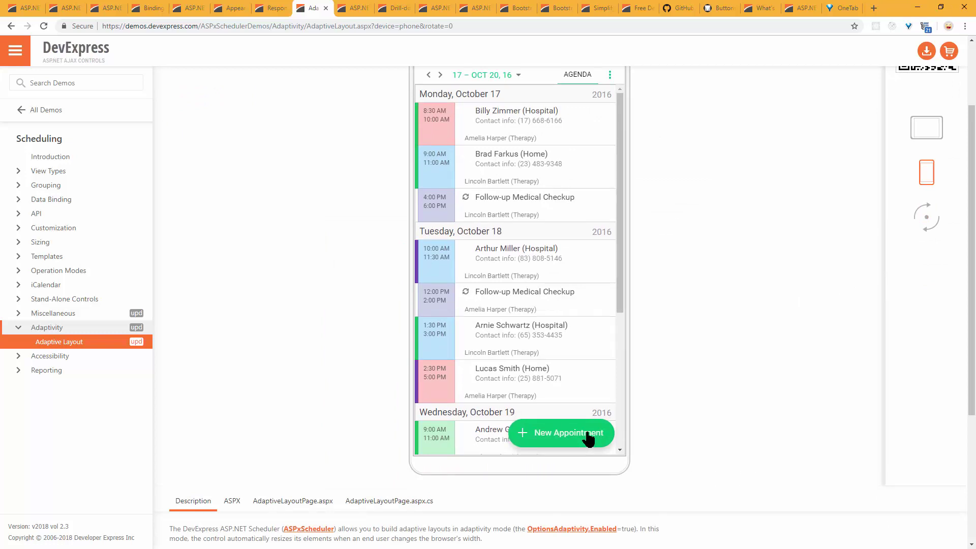
click(926, 130)
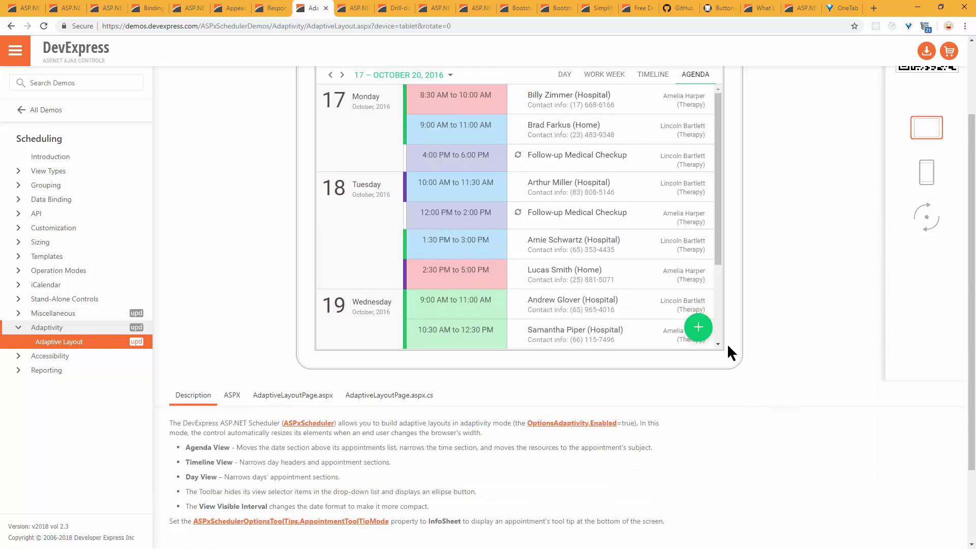
scroll(763, 325, up, 2)
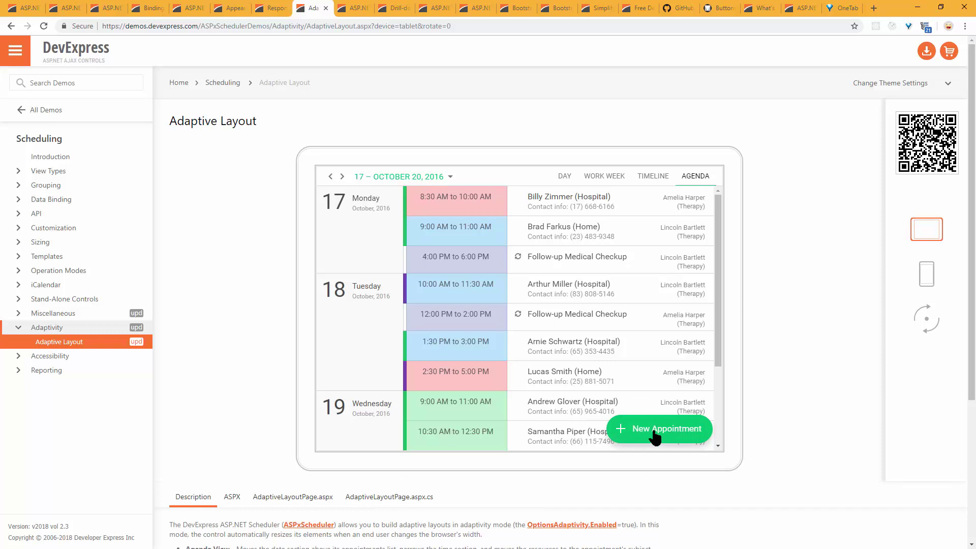
Step: Open and dismiss a new appointment form in the adaptive scheduler, and inspect the details of the October 18, 10:00 AM appointment
click(697, 433)
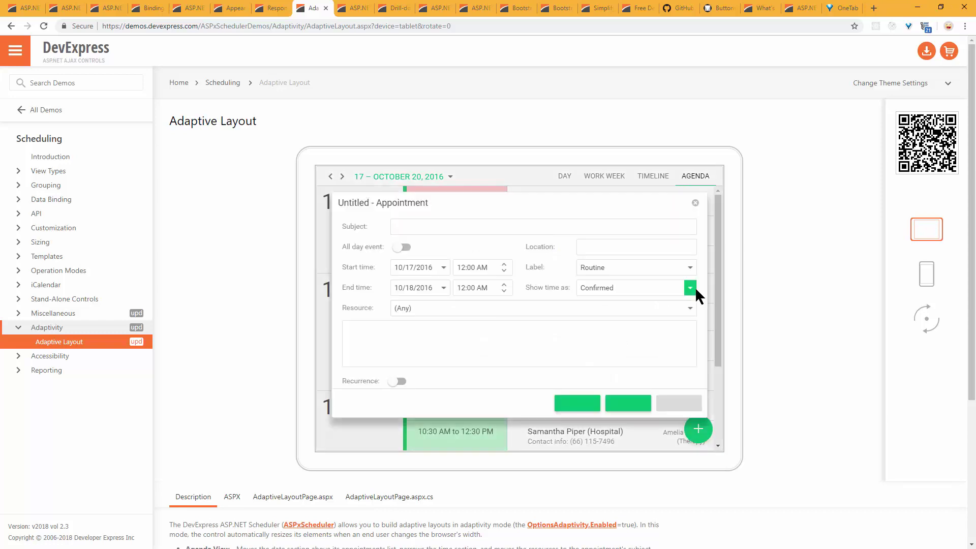
click(629, 403)
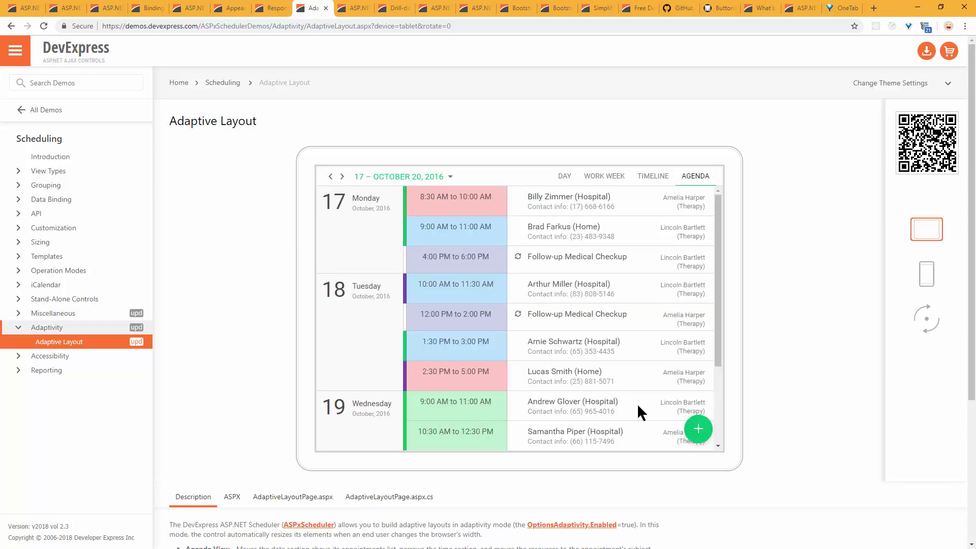
click(574, 282)
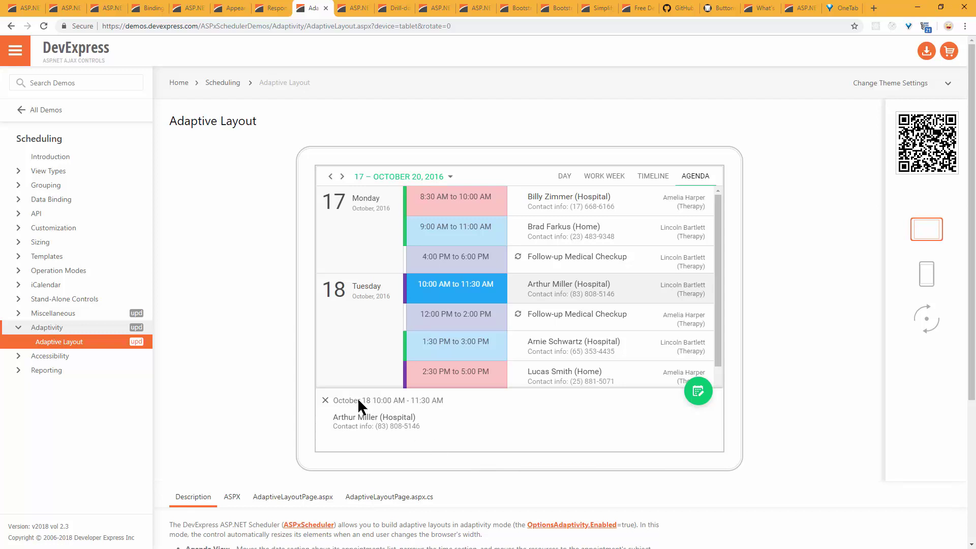
click(698, 395)
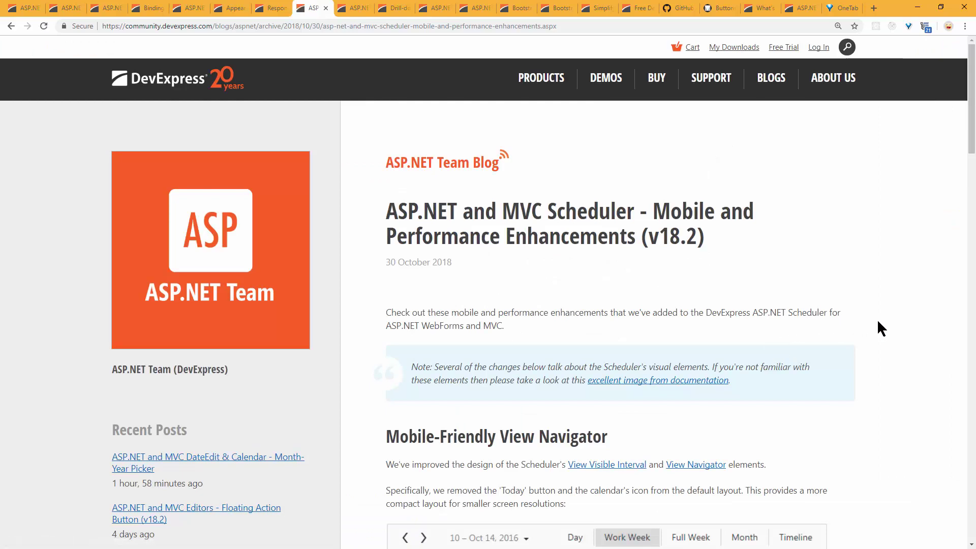
Step: Read the Scheduler Mobile and Performance Enhancements blog post, highlight its Google Chrome performance line, and go back to the Adaptive Layout demo
scroll(901, 301, down, 14)
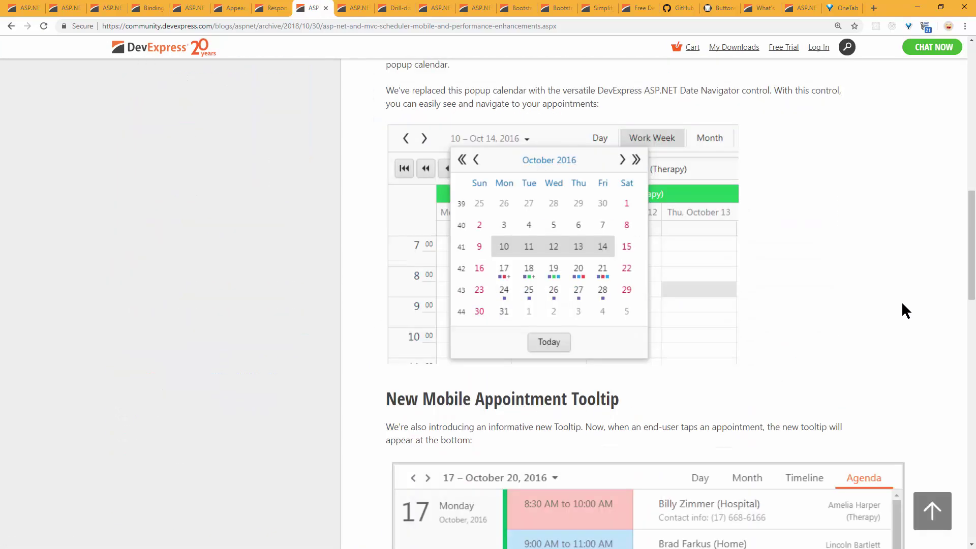
scroll(902, 304, down, 15)
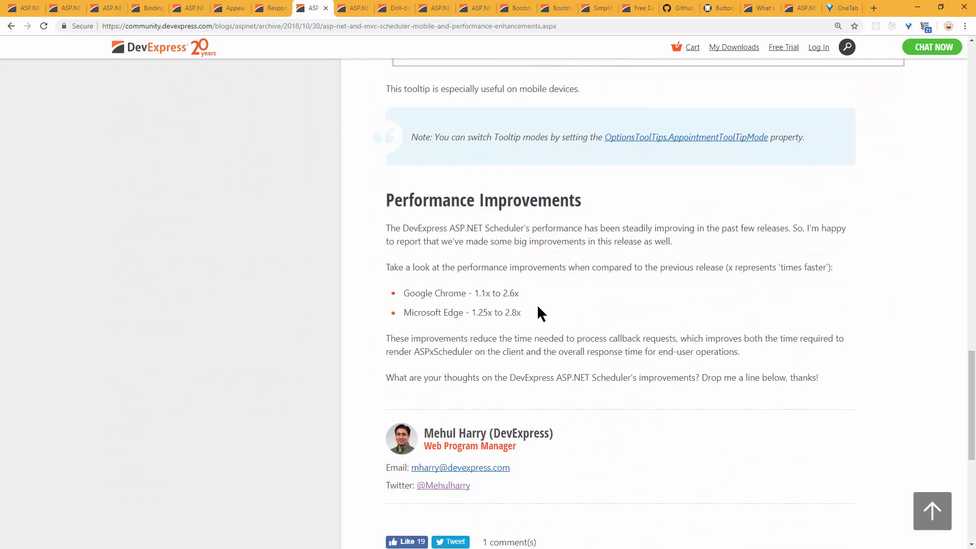
drag(534, 294, 399, 296)
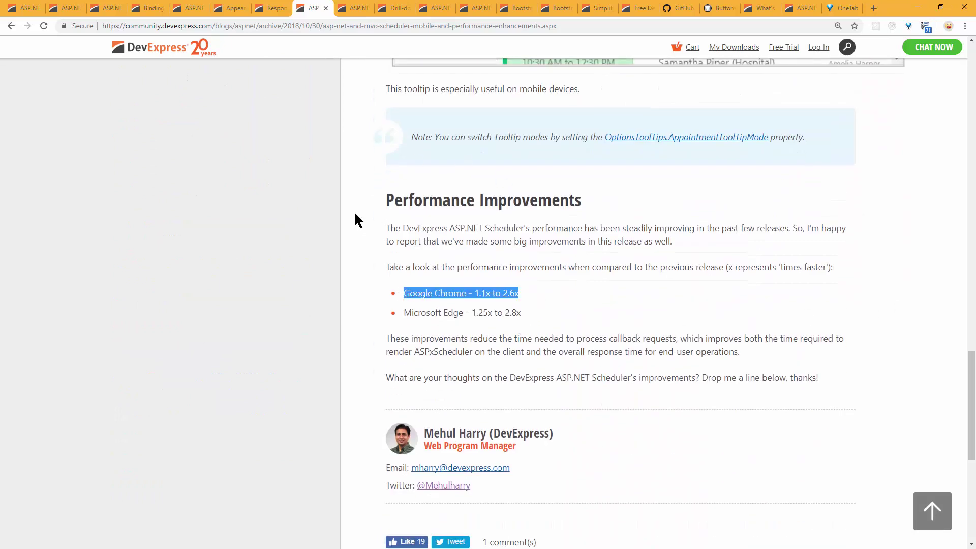
click(504, 308)
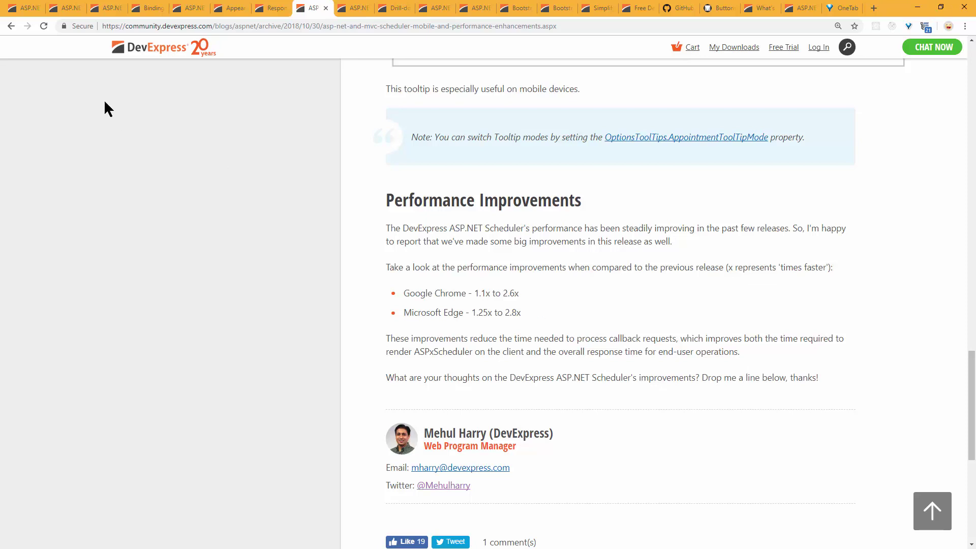
click(11, 25)
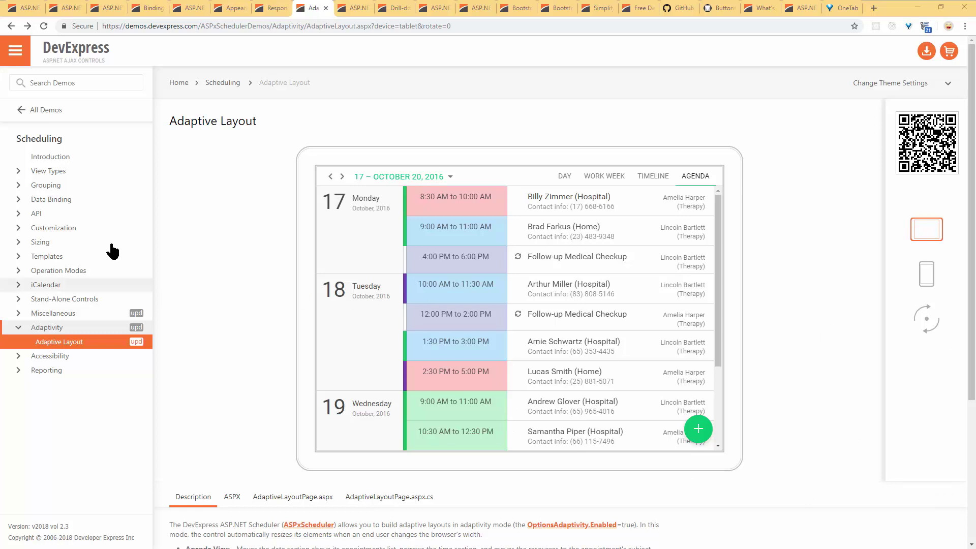
Step: Search the demos for "spreadsh" and open the Spreadsheet PivotTables demo
click(94, 84)
text(spreadsh)
click(28, 142)
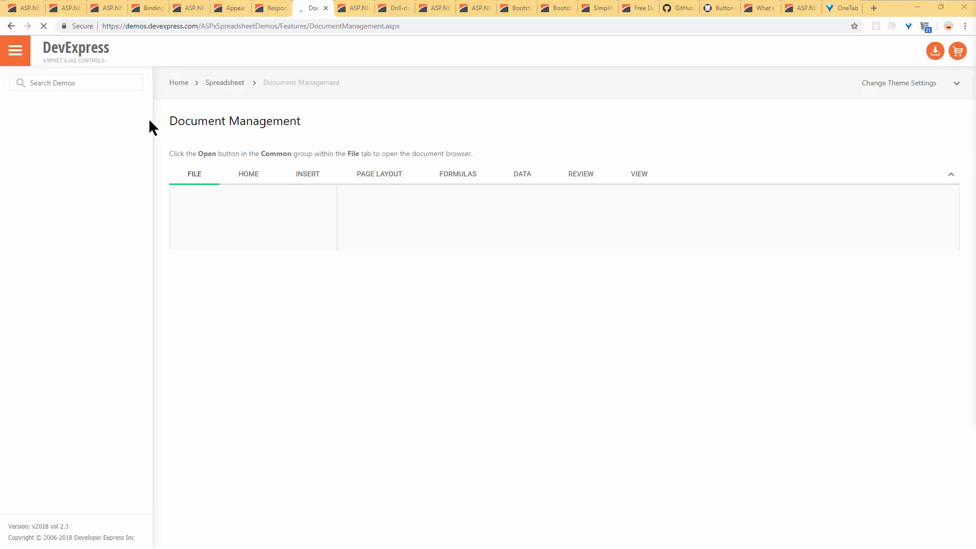
click(91, 300)
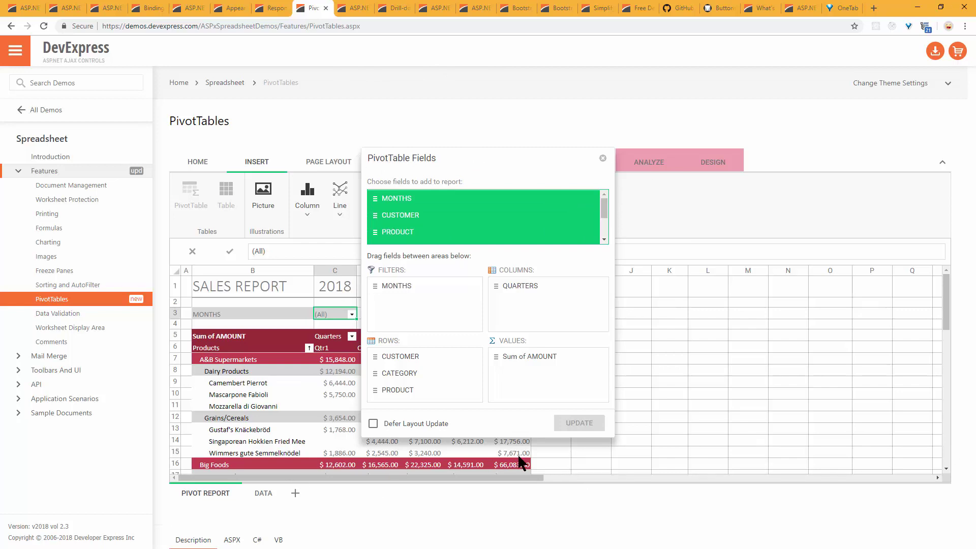
Step: Defer the pivot table's layout update, move CUSTOMER to the filters and MONTHS to the columns, and close the field settings without updating
click(374, 423)
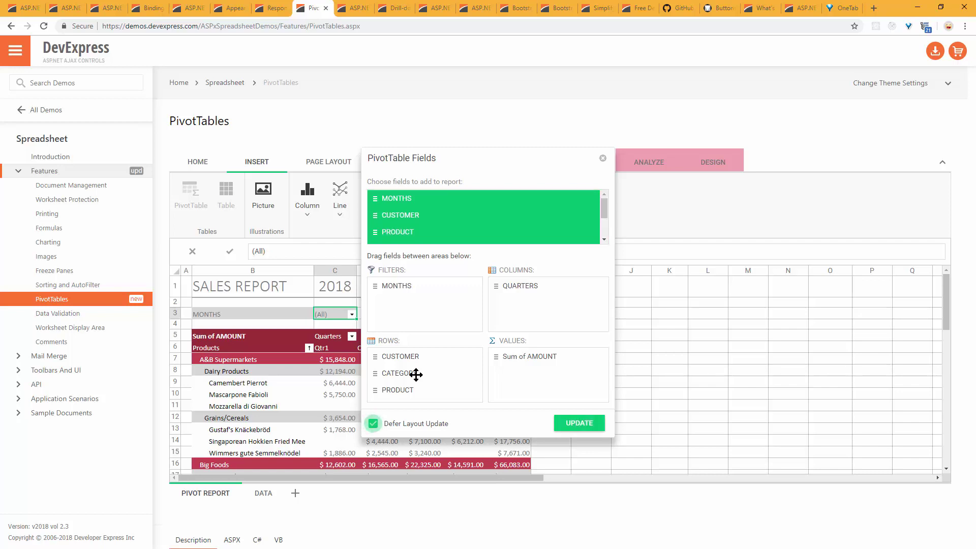
drag(405, 215, 451, 307)
drag(414, 200, 534, 315)
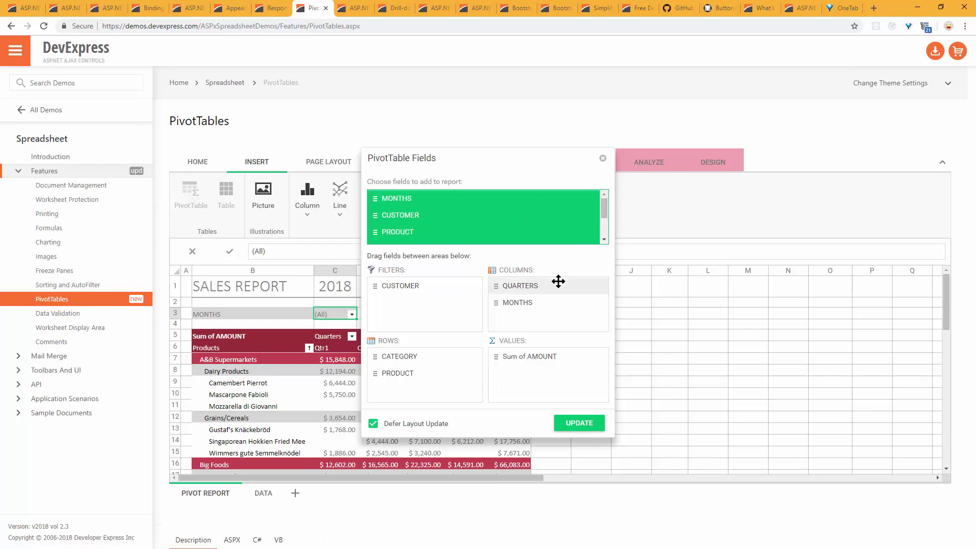
click(603, 163)
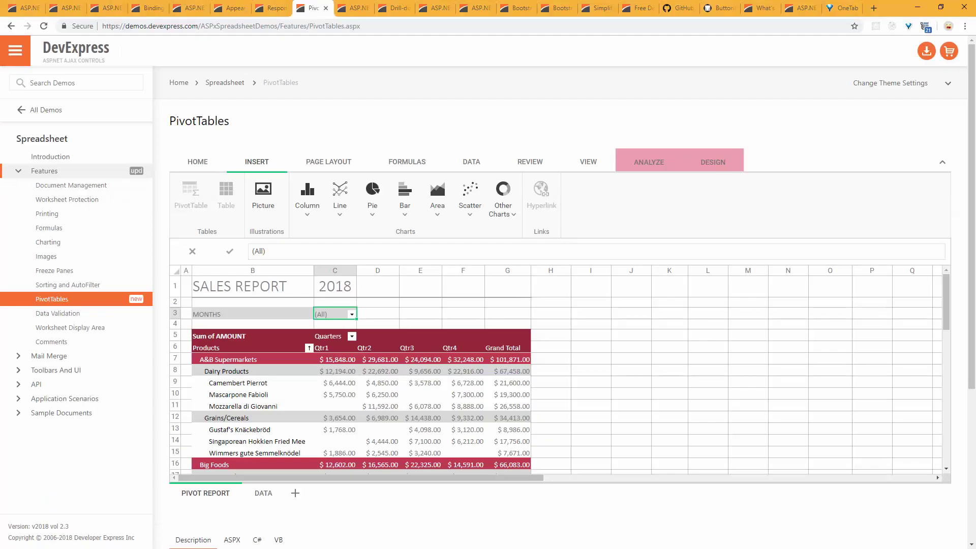
Step: Glance at the Responsive Template page and skim the v18.2 "What You Can Expect in mid-November" blog post, ending at its title
click(349, 7)
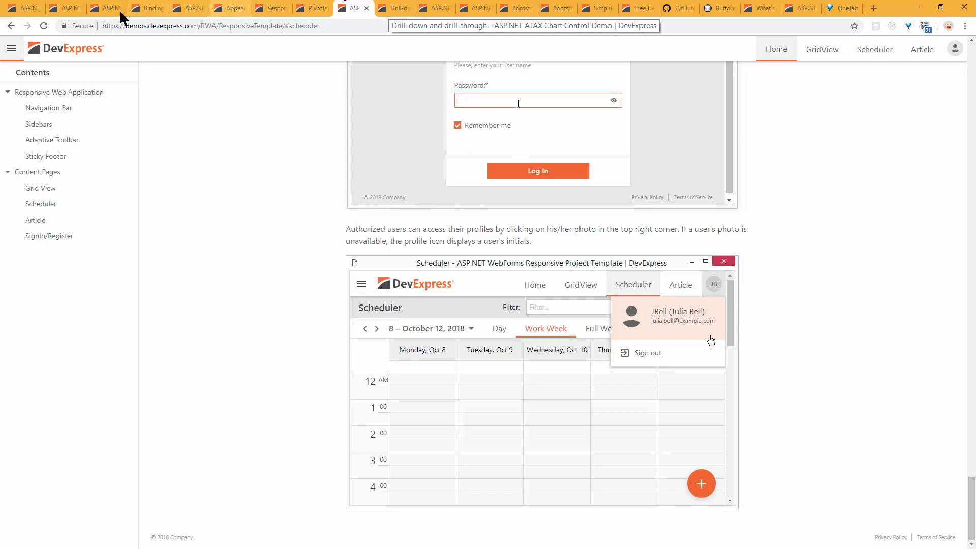
click(11, 9)
scroll(508, 270, down, 15)
scroll(583, 233, up, 5)
scroll(732, 266, up, 20)
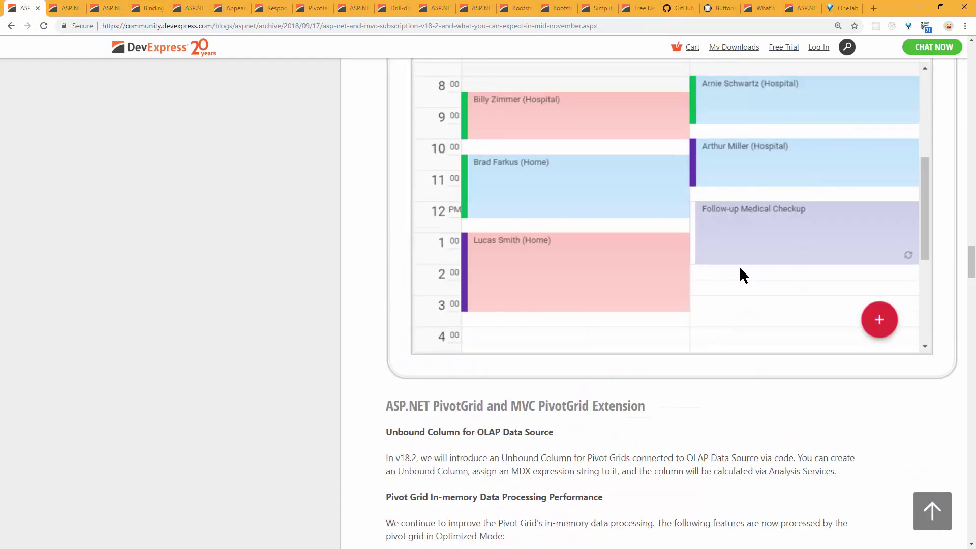
scroll(722, 278, up, 20)
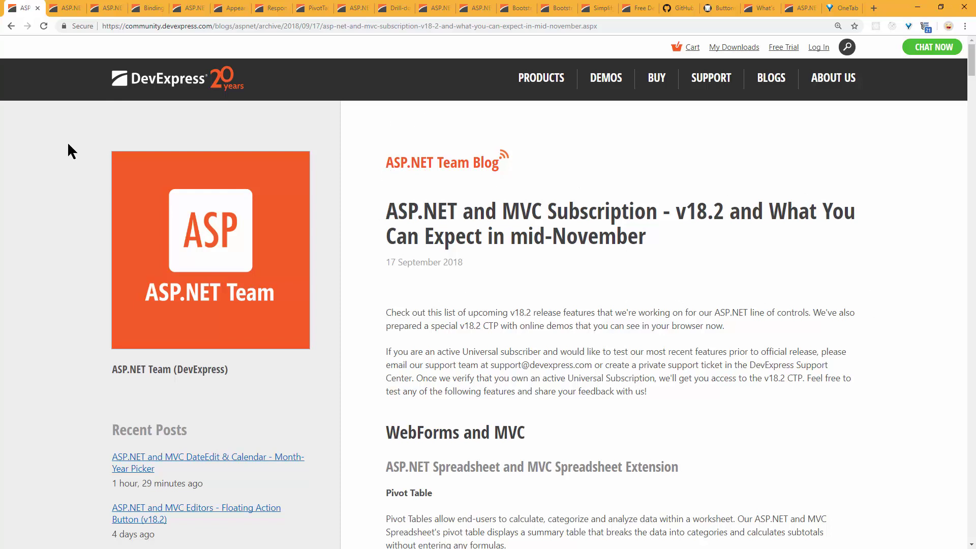
Step: Revisit the Responsive Template page and switch to the ASP.NET Core - Reporting (v18.2) blog post
click(357, 10)
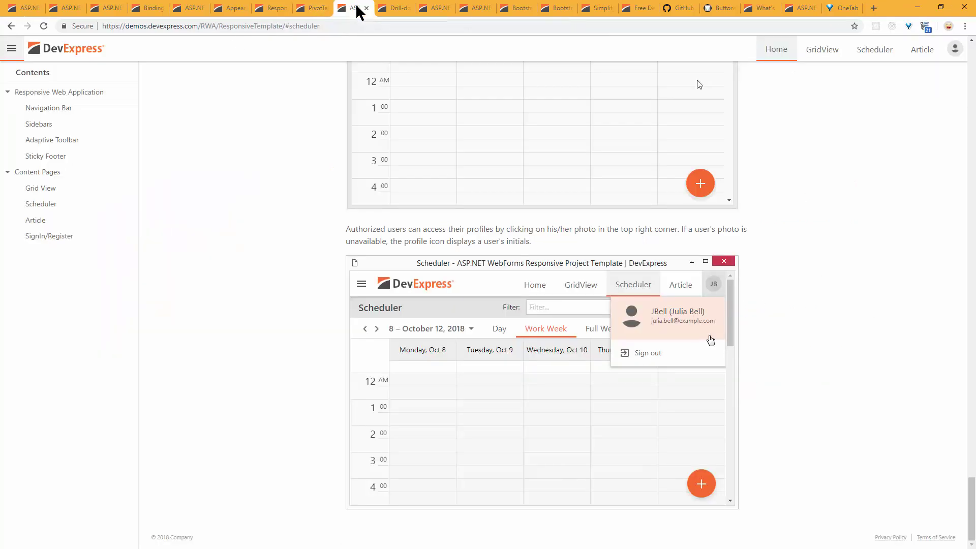
click(397, 10)
click(420, 10)
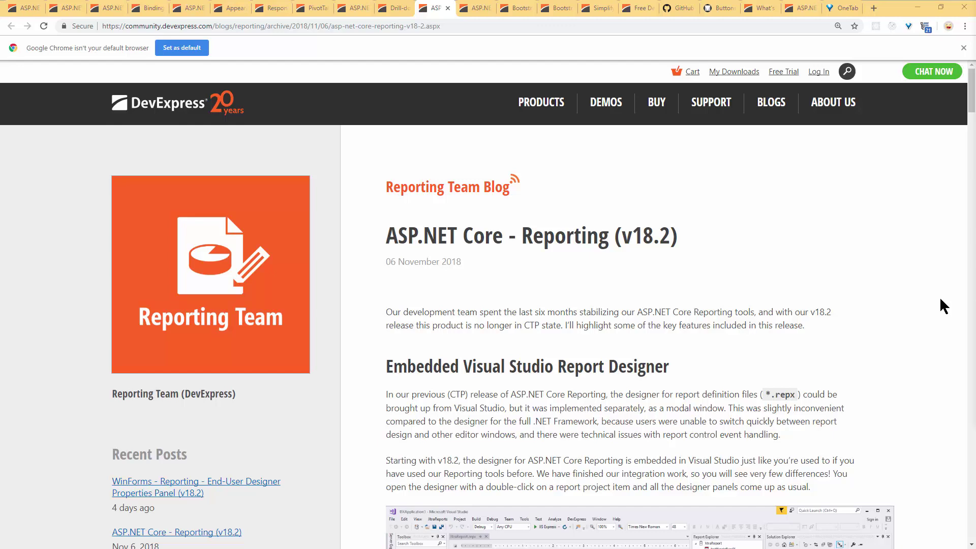
Step: Skim the ASP.NET Core Reporting post from its introduction through event handling to the One Item Template section
click(863, 258)
scroll(863, 258, down, 1)
scroll(862, 257, down, 4)
scroll(865, 259, up, 4)
click(894, 308)
scroll(907, 307, down, 15)
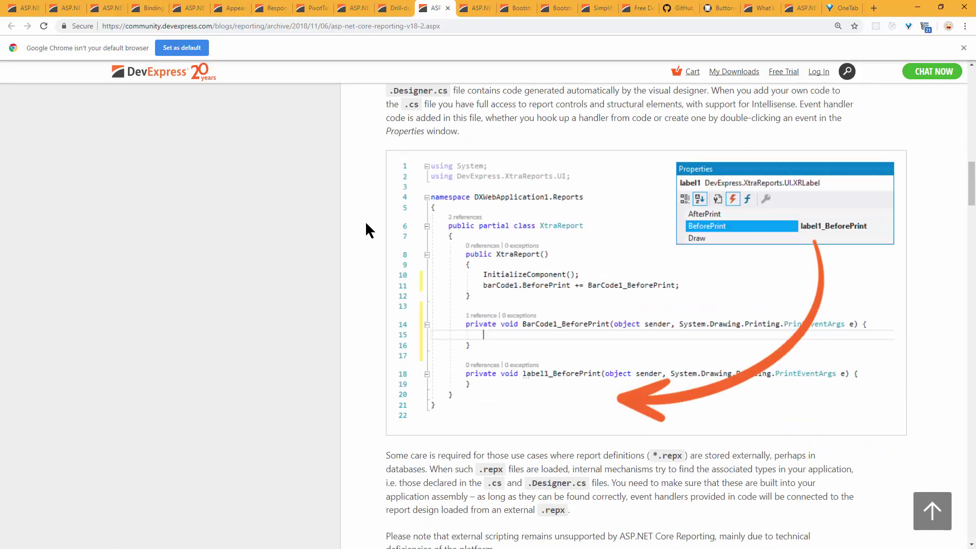
scroll(368, 230, down, 10)
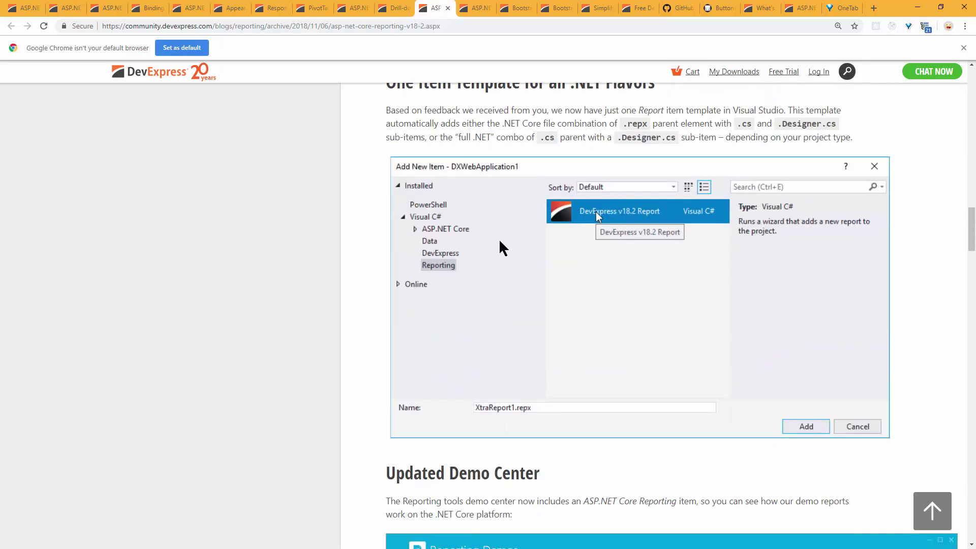
Step: Go back to the post's Embedded Visual Studio Report Designer section and review the content down to the Updated Demo Center section
scroll(495, 248, up, 10)
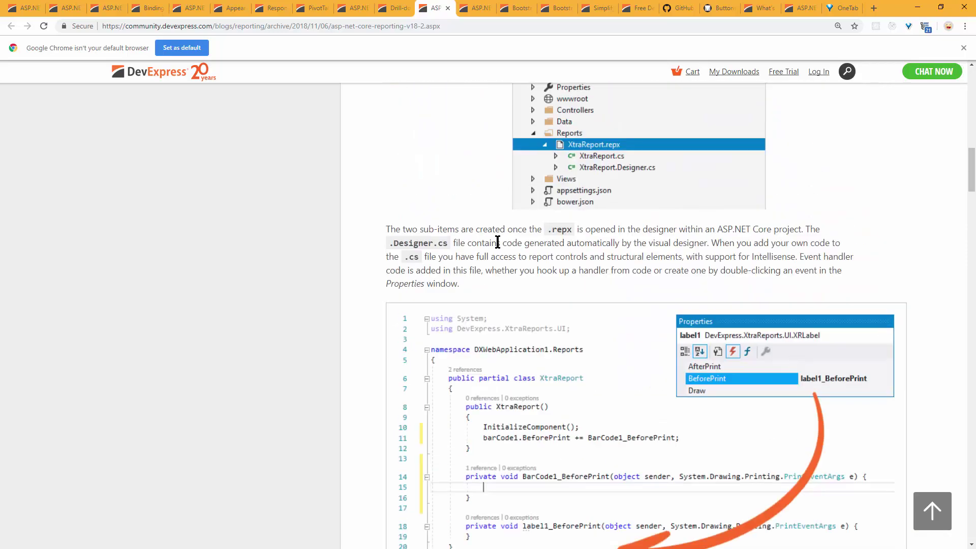
scroll(498, 238, up, 11)
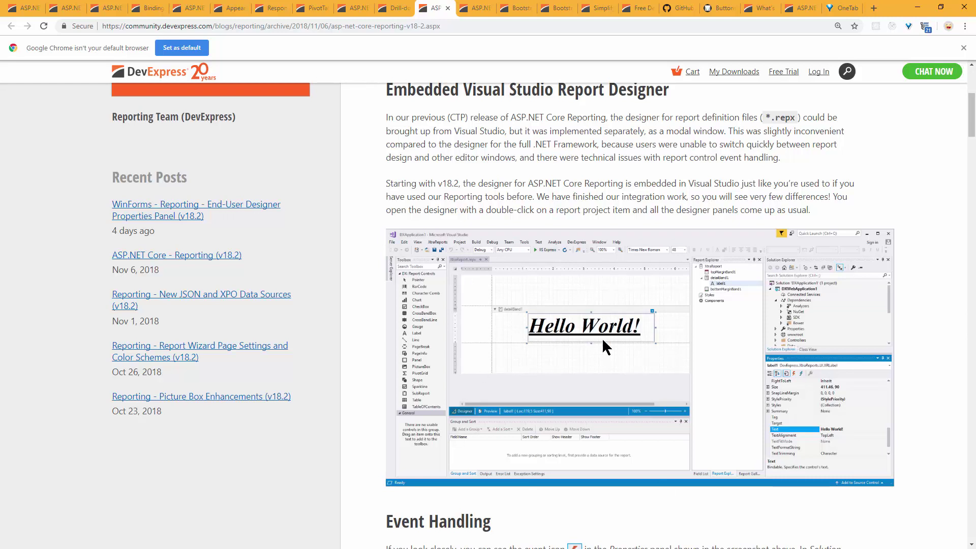
scroll(917, 276, down, 3)
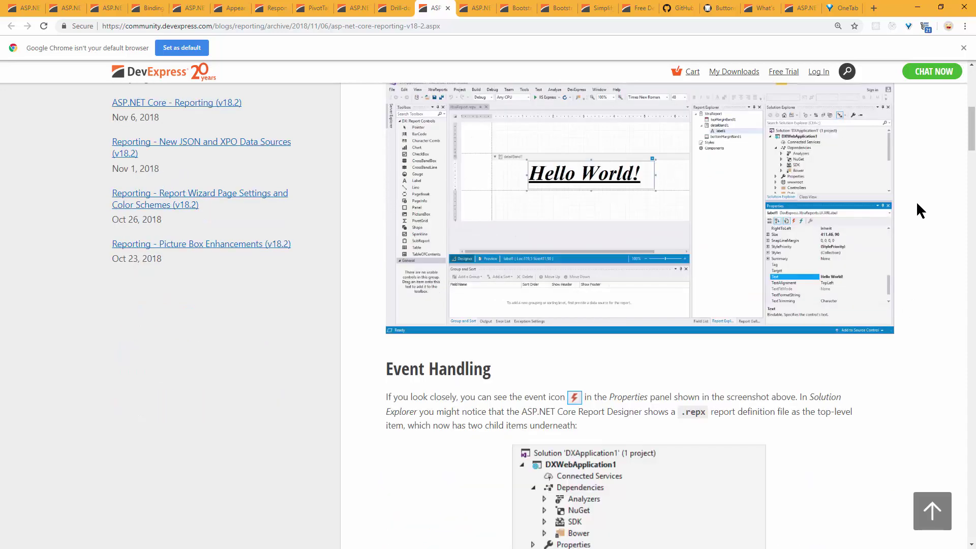
scroll(940, 325, down, 20)
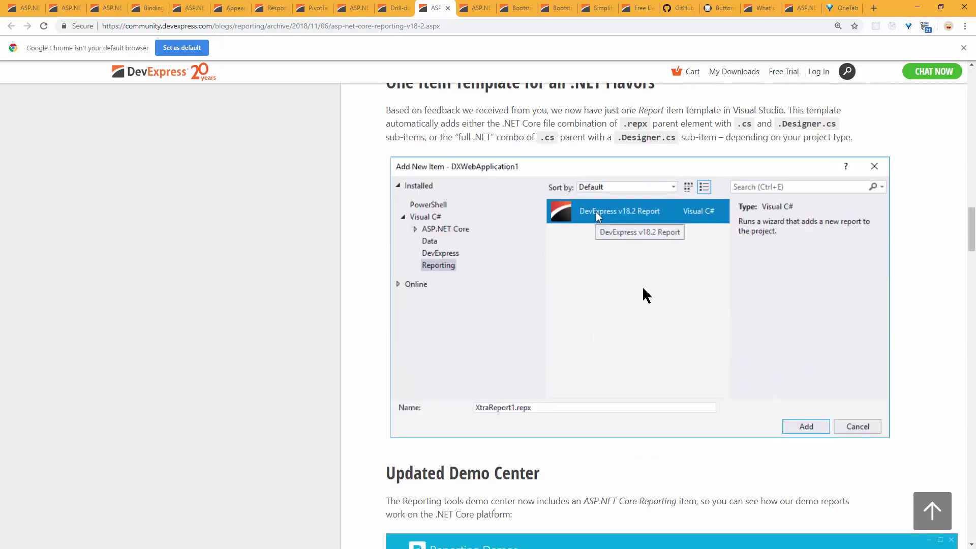
scroll(644, 294, down, 4)
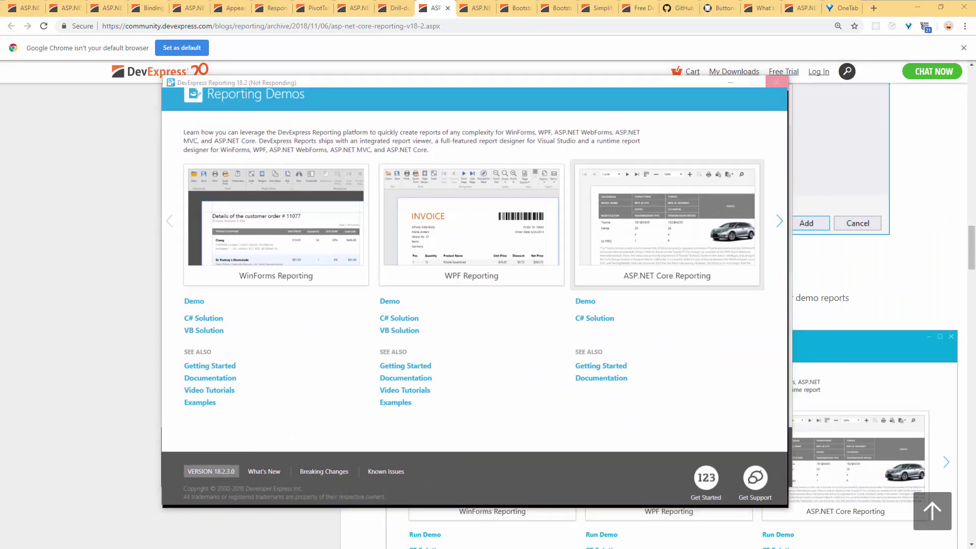
Step: Leave the Reporting Demos window and review the blog post's Angular-specific components and A Word About Limitations sections
drag(509, 217, 975, 217)
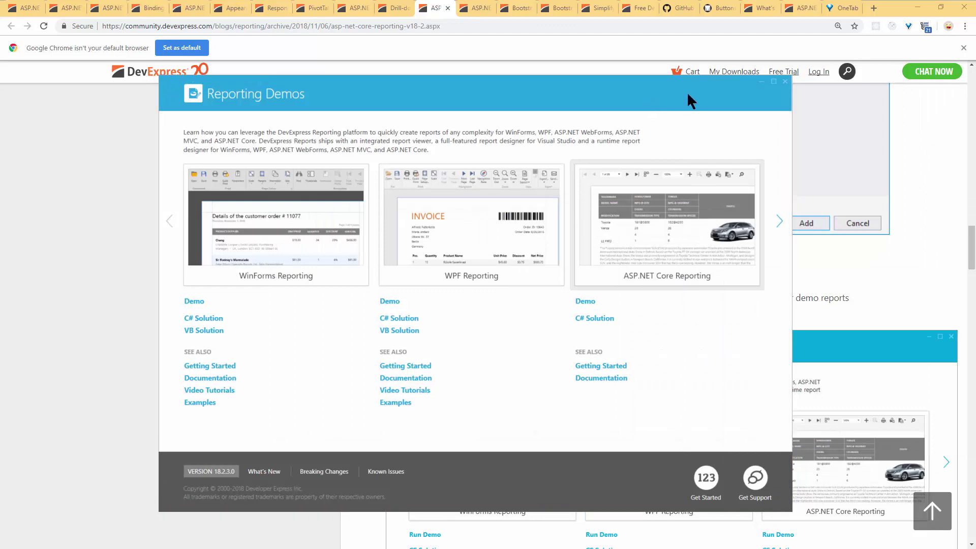
click(828, 366)
scroll(888, 280, down, 10)
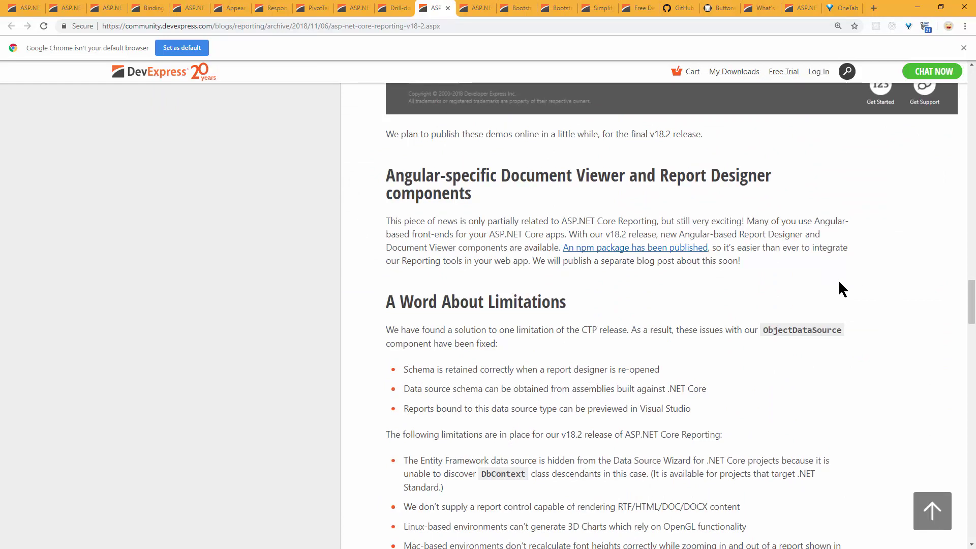
scroll(839, 284, down, 3)
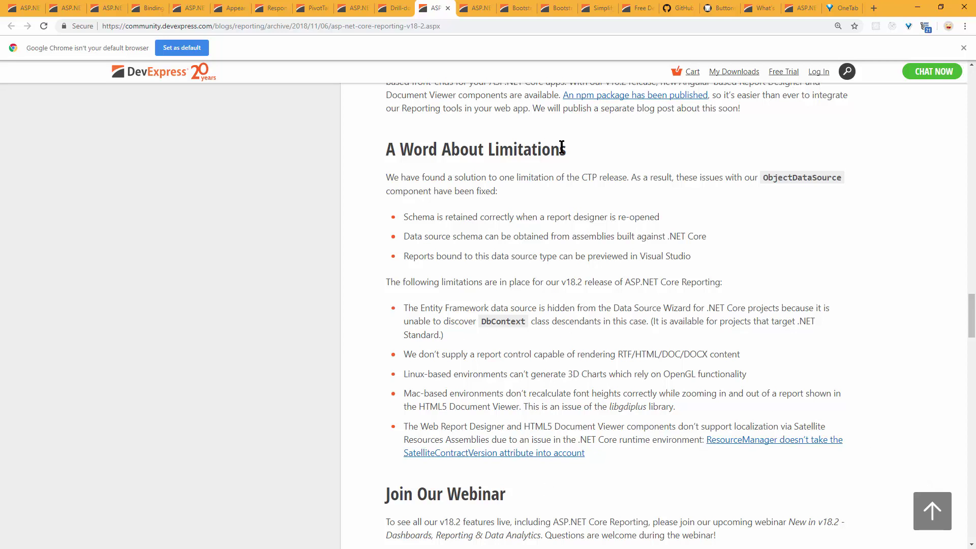
Step: Review the post's Join Our Webinar section and the three-question feedback survey under Please Let Us Know Your Thoughts
scroll(598, 252, down, 8)
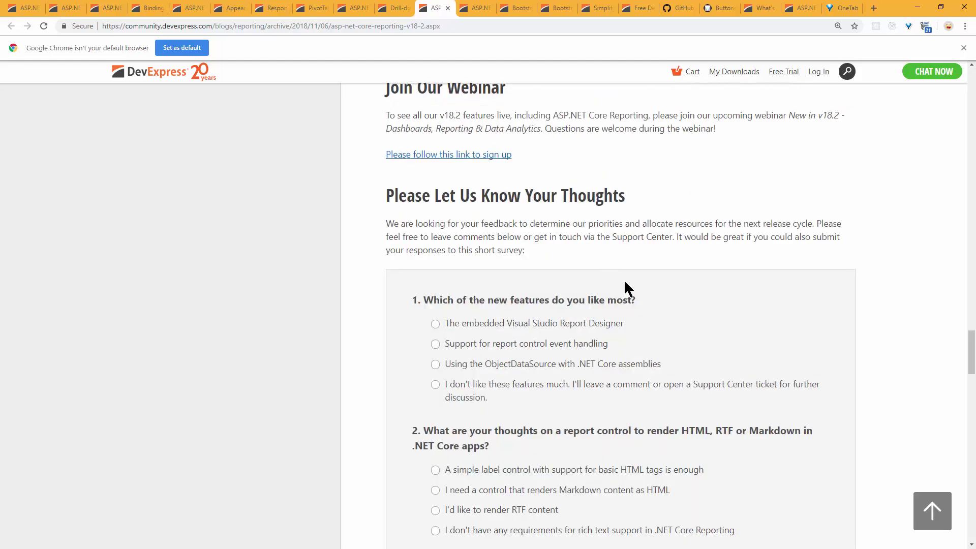
scroll(623, 279, up, 5)
scroll(767, 295, down, 6)
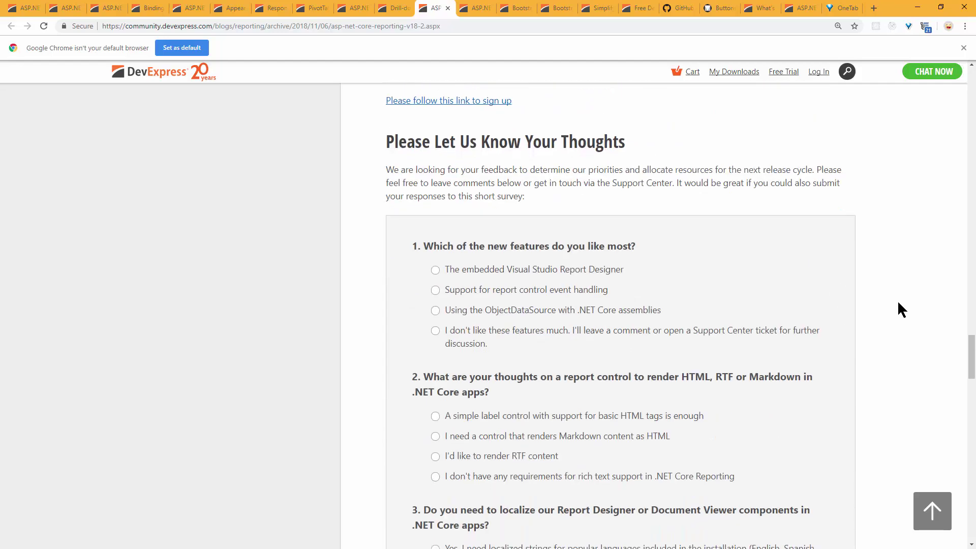
scroll(898, 302, down, 3)
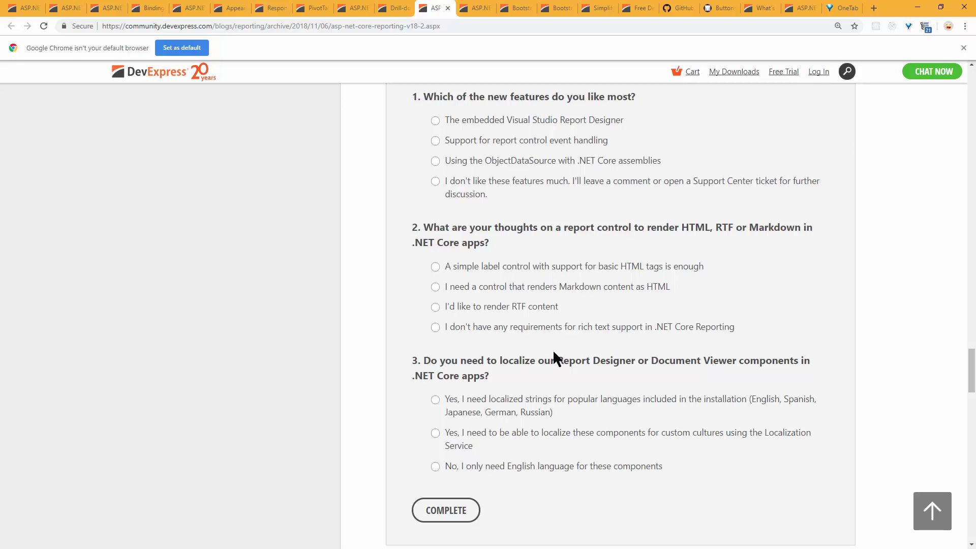
scroll(919, 462, down, 5)
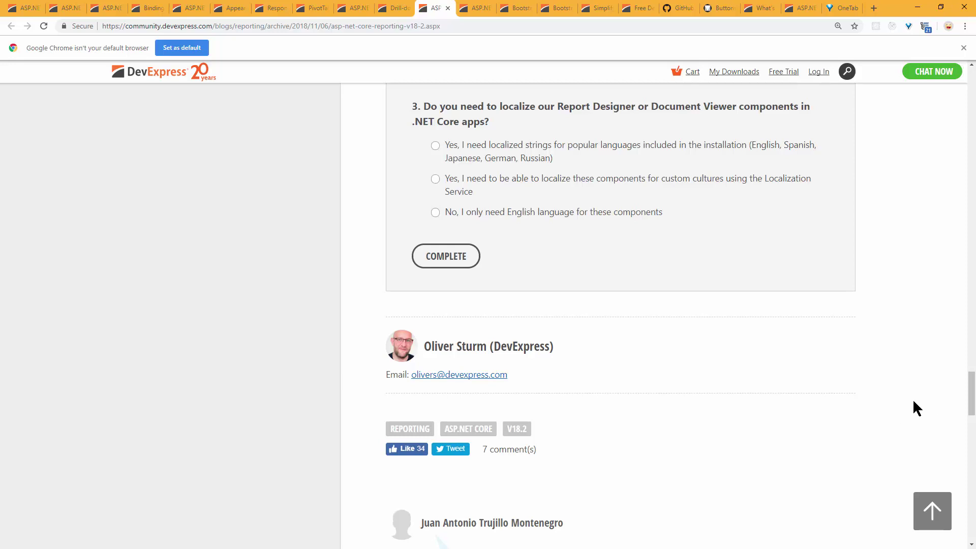
scroll(913, 399, up, 10)
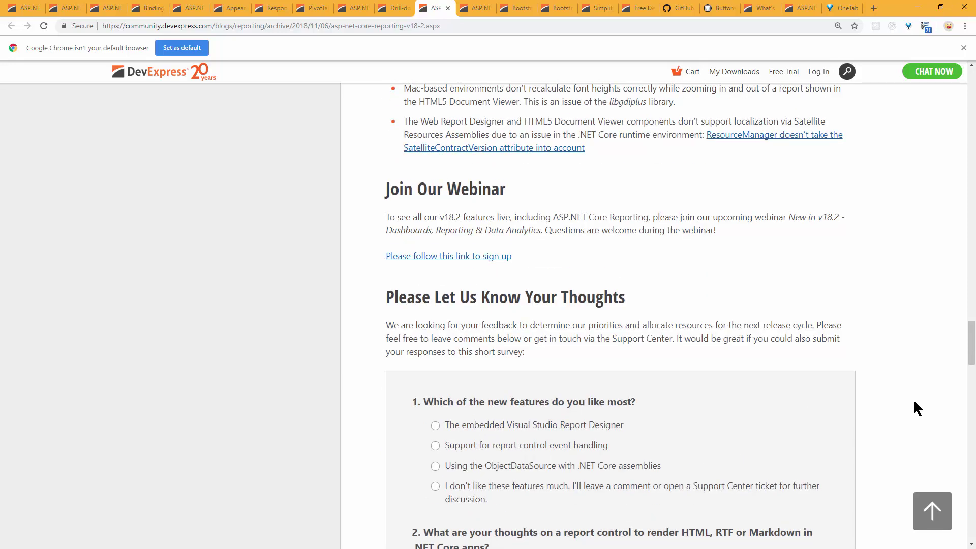
Step: Return to the top of the ASP.NET Core Reporting post and skim it again down to the Angular-specific Document Viewer and Report Designer section
click(928, 512)
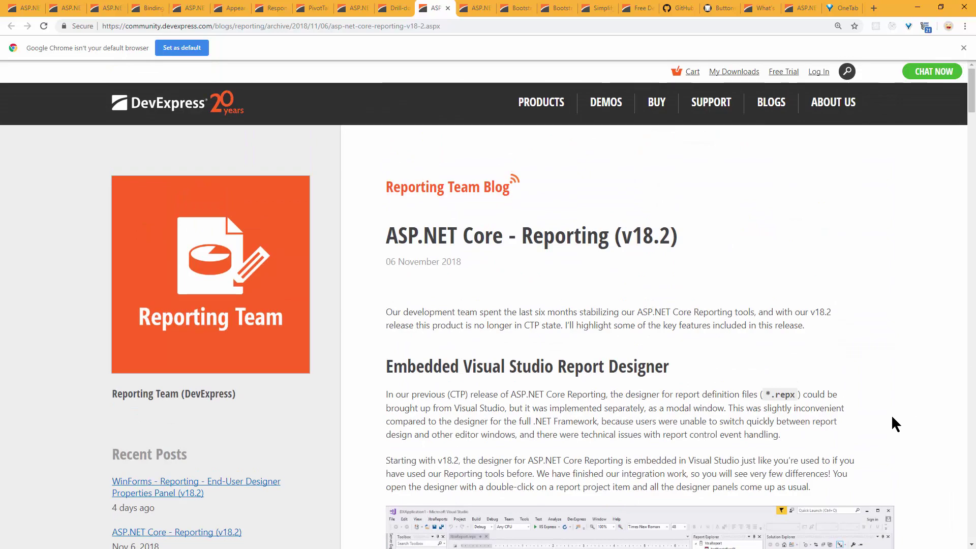
scroll(892, 417, down, 5)
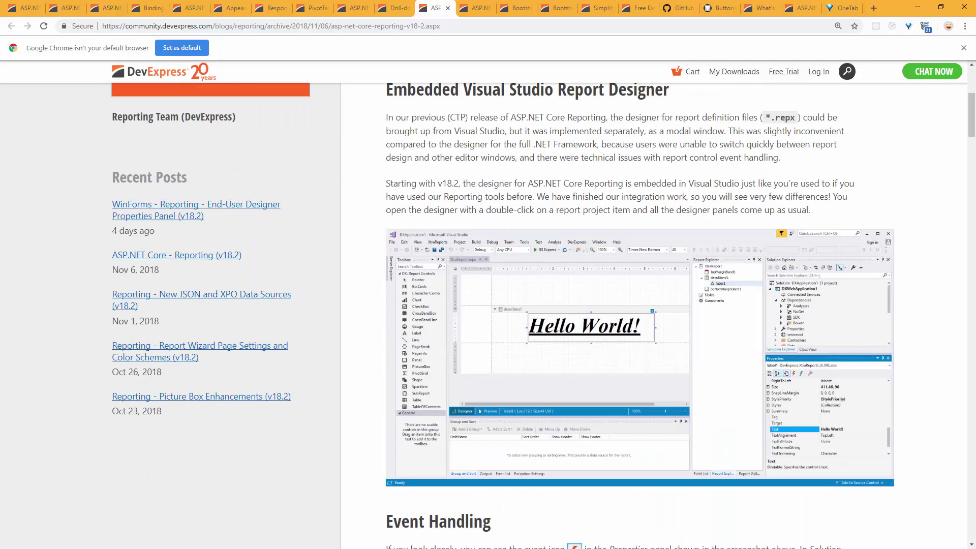
scroll(817, 320, down, 18)
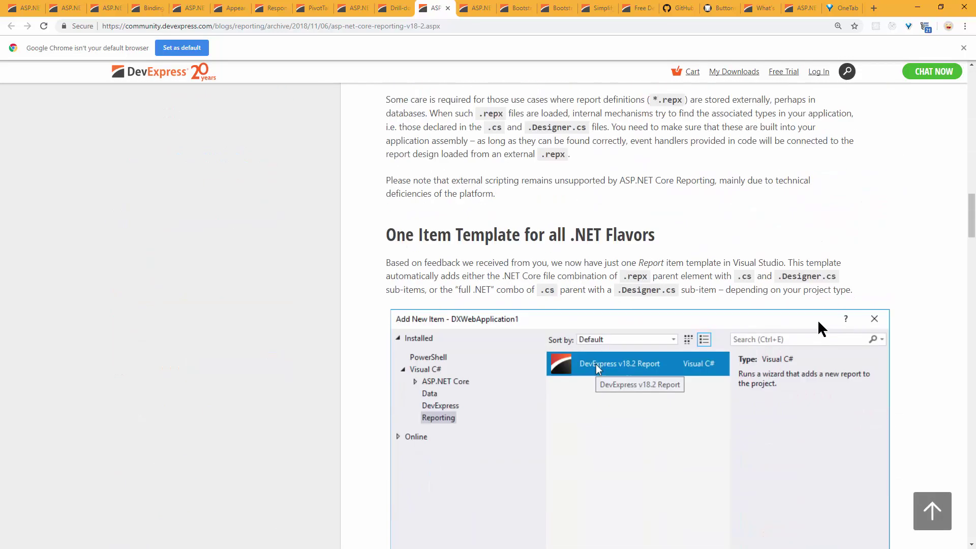
scroll(817, 319, down, 9)
scroll(817, 319, up, 6)
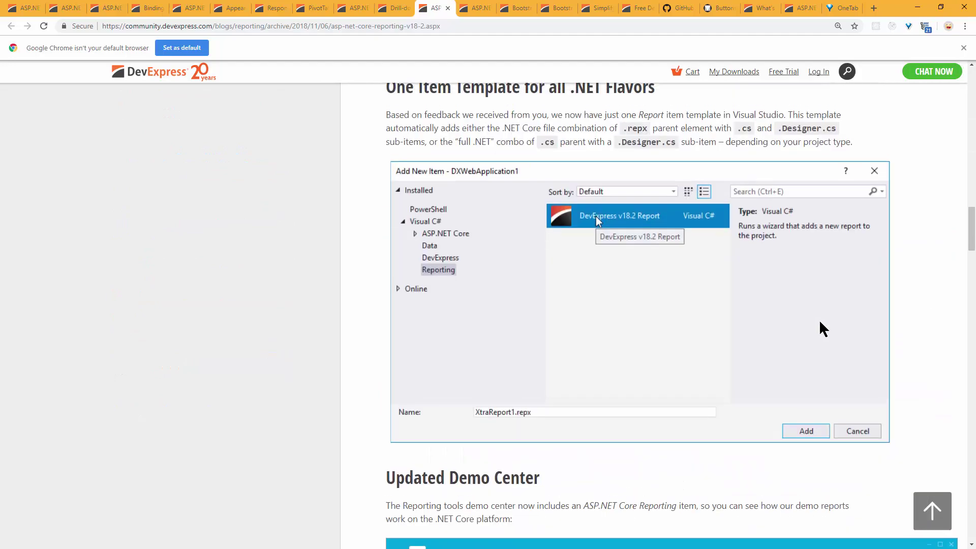
scroll(818, 322, up, 20)
scroll(819, 322, down, 20)
scroll(818, 320, down, 6)
scroll(819, 325, up, 3)
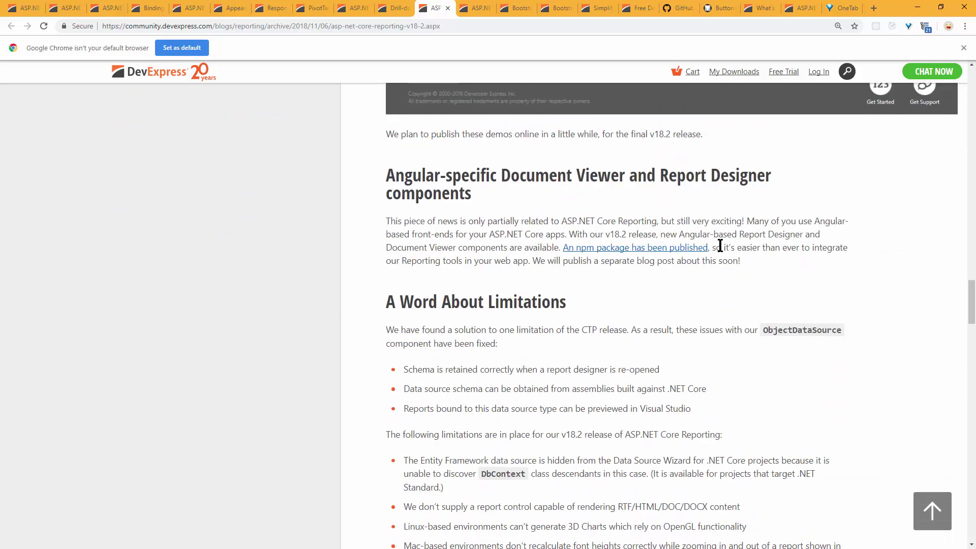
Step: Open the published npm package link for devexpress-reporting-angular and skim its readme down to the nested options and back to the top
click(671, 249)
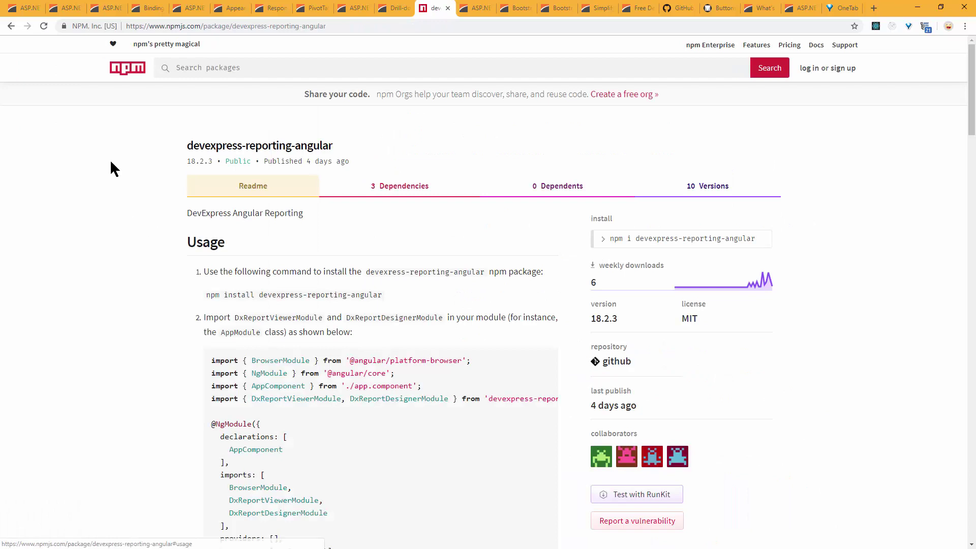
drag(167, 251, 202, 264)
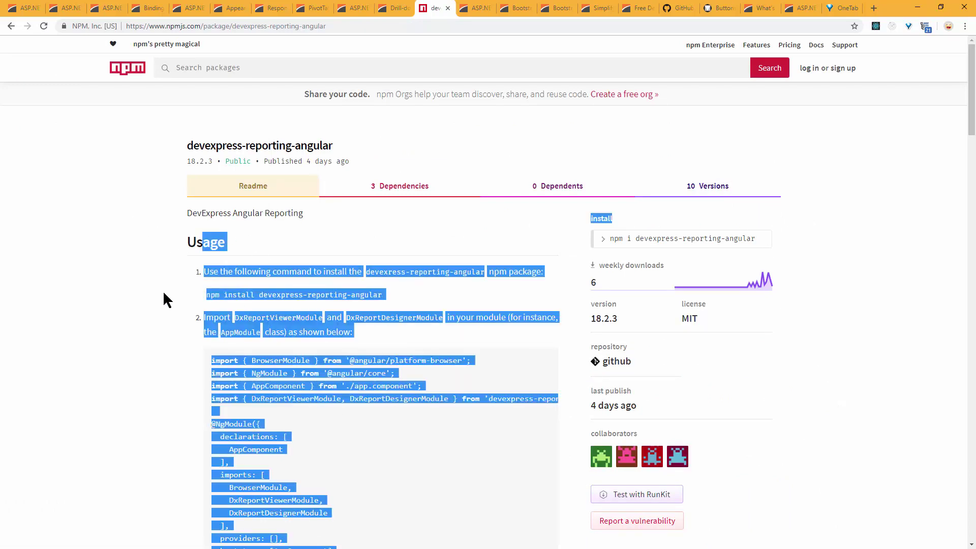
click(158, 309)
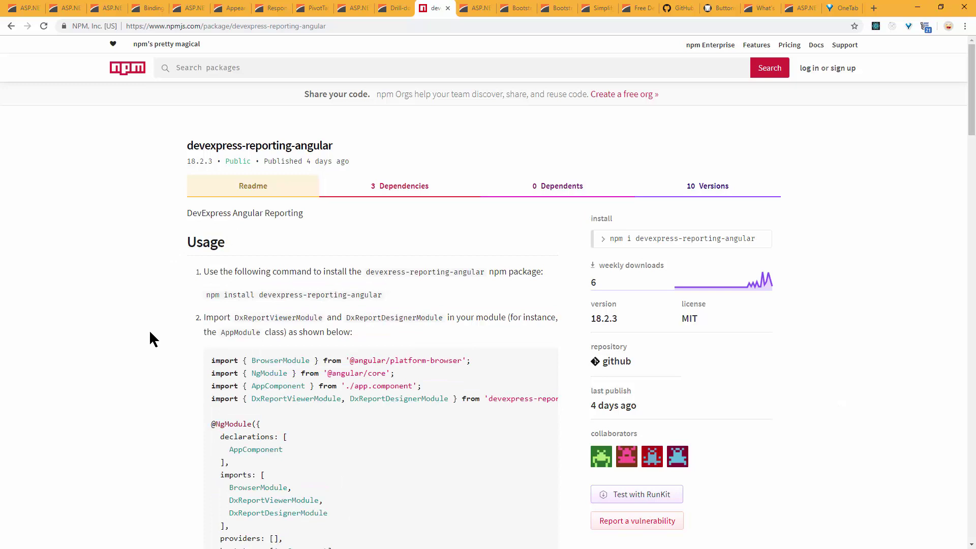
scroll(149, 333, down, 3)
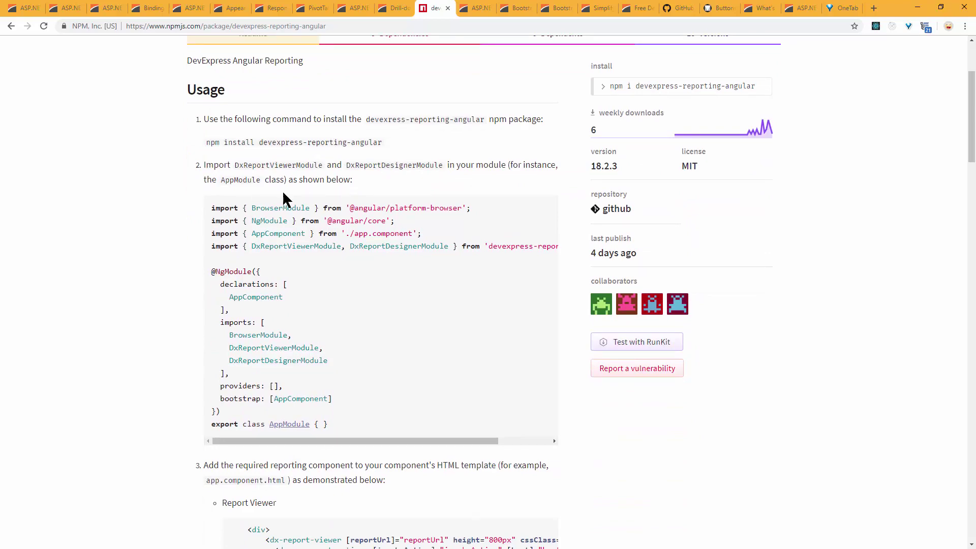
scroll(109, 429, down, 15)
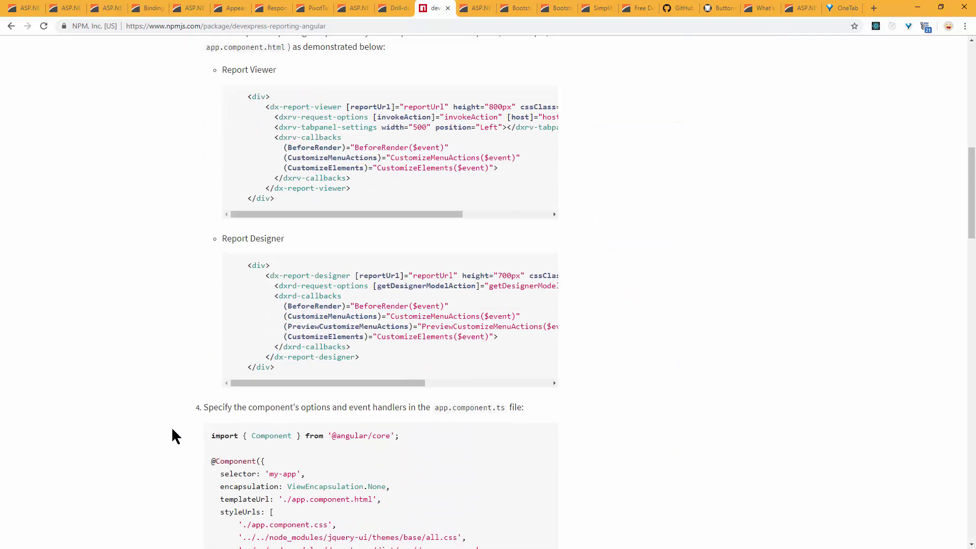
scroll(172, 429, down, 14)
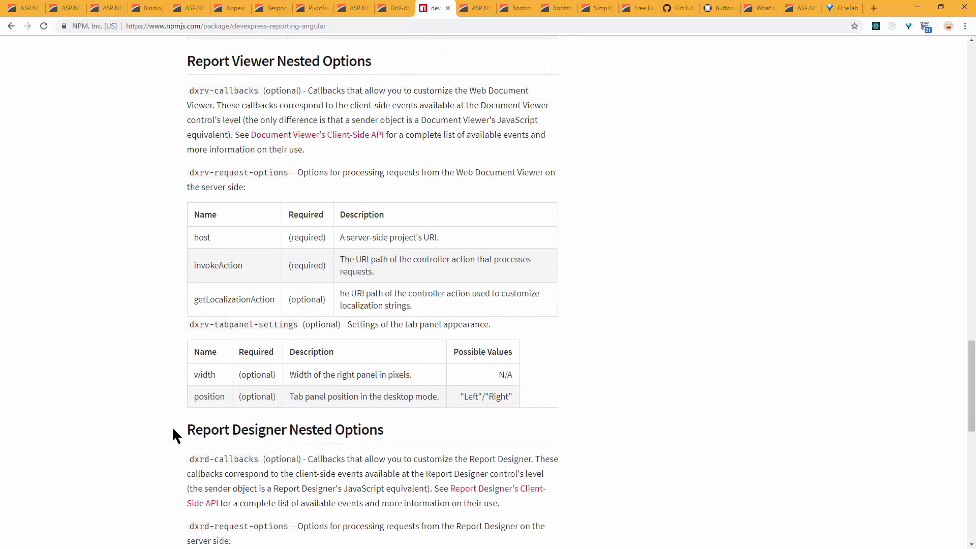
scroll(172, 430, up, 14)
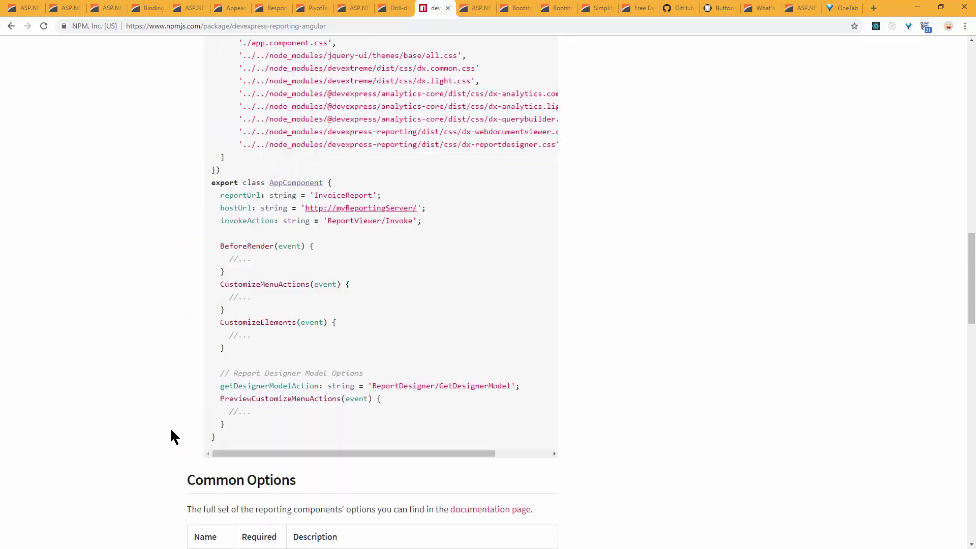
scroll(171, 436, up, 14)
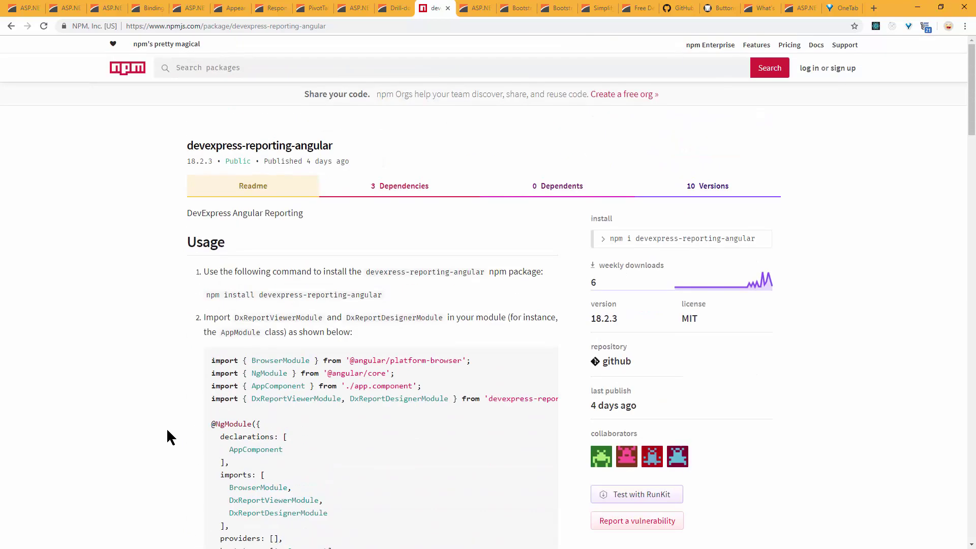
Step: Highlight the "npm install devexpress-reporting-angular" command in the Usage section and examine the full width of the module import code
scroll(167, 430, down, 4)
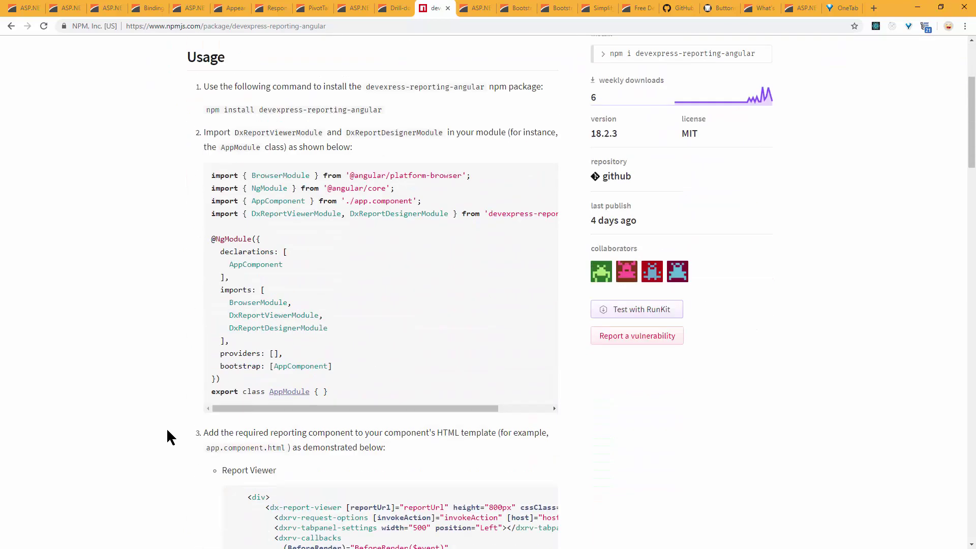
drag(206, 89, 415, 100)
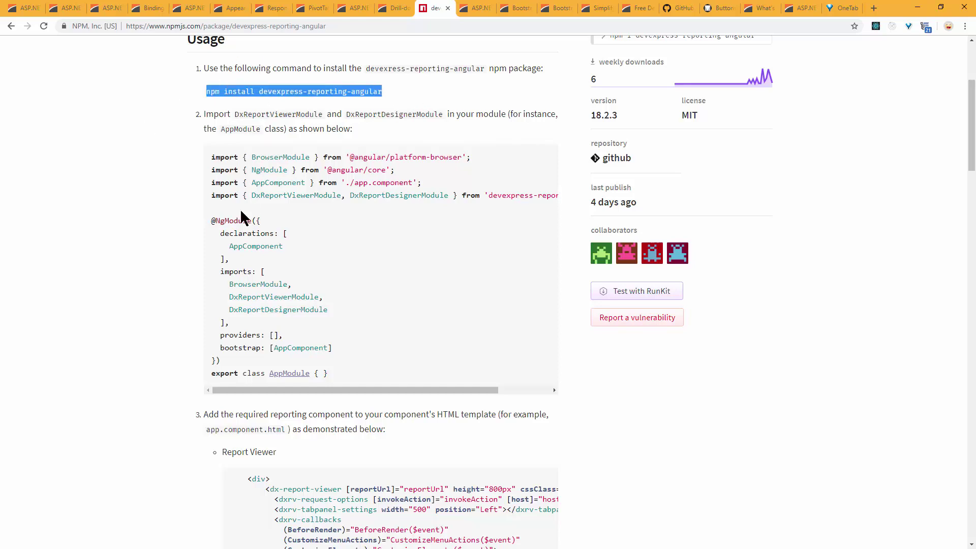
click(145, 257)
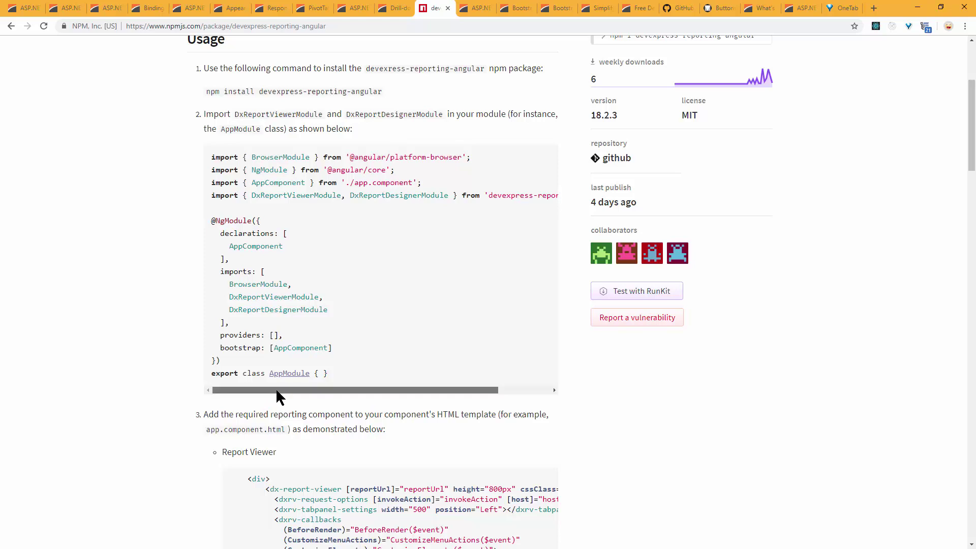
scroll(297, 388, right, 3)
scroll(274, 387, left, 3)
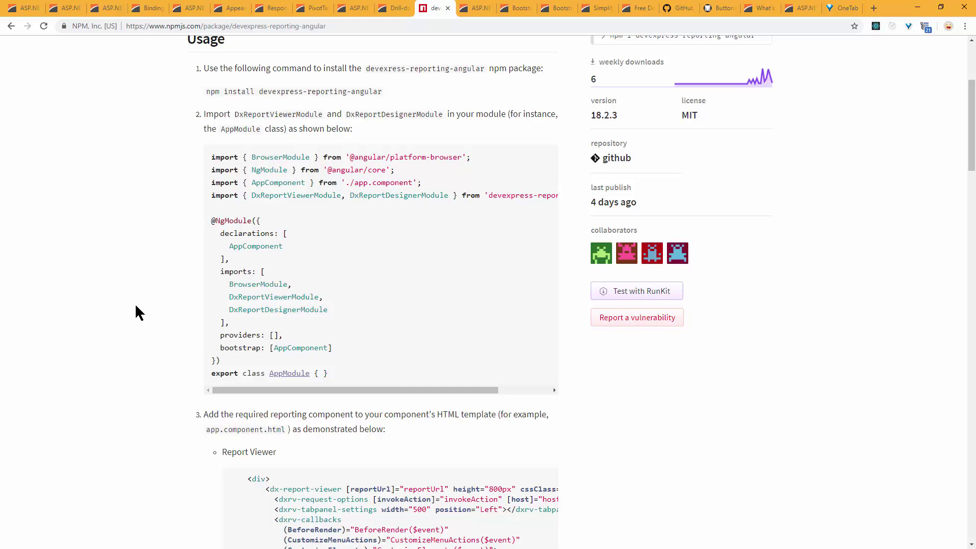
Step: Review the Report Viewer and Report Designer template code, then close the npm page and highlight the ASP.NET Core Spreadsheet and Rich Text Editor post's title
scroll(149, 389, down, 4)
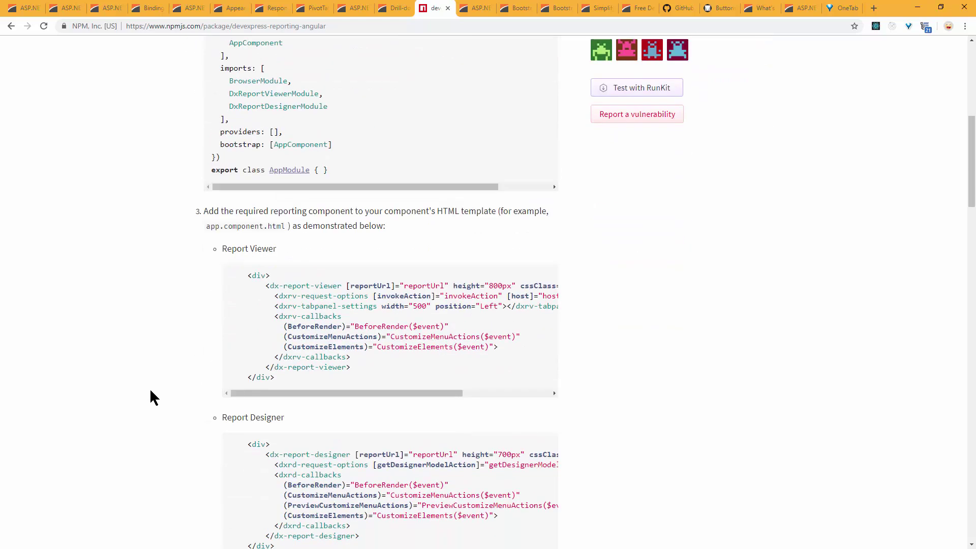
scroll(150, 389, down, 3)
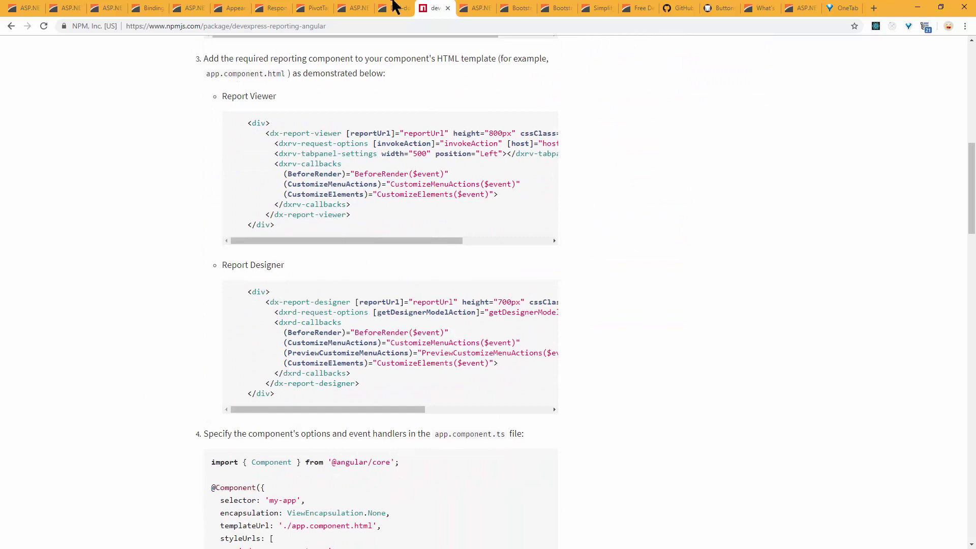
click(447, 9)
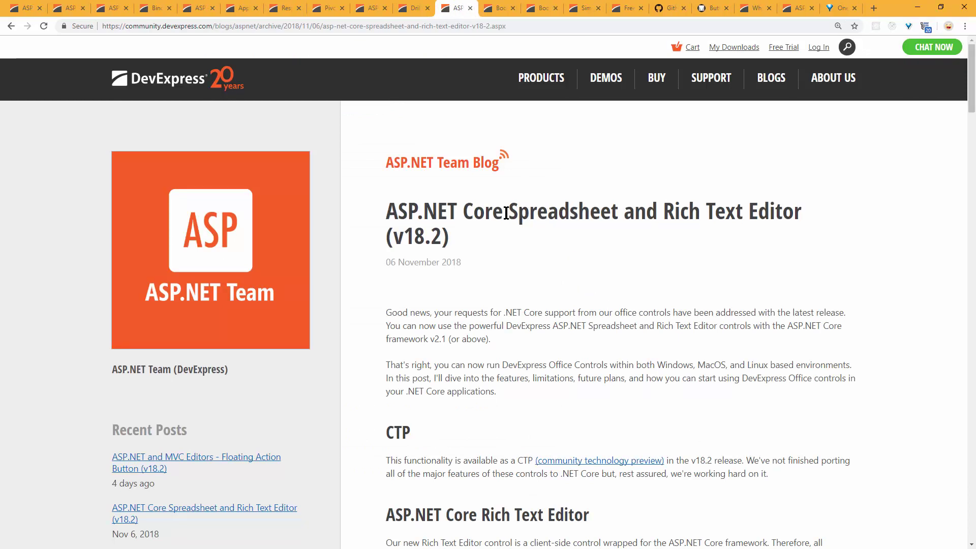
drag(510, 208, 794, 212)
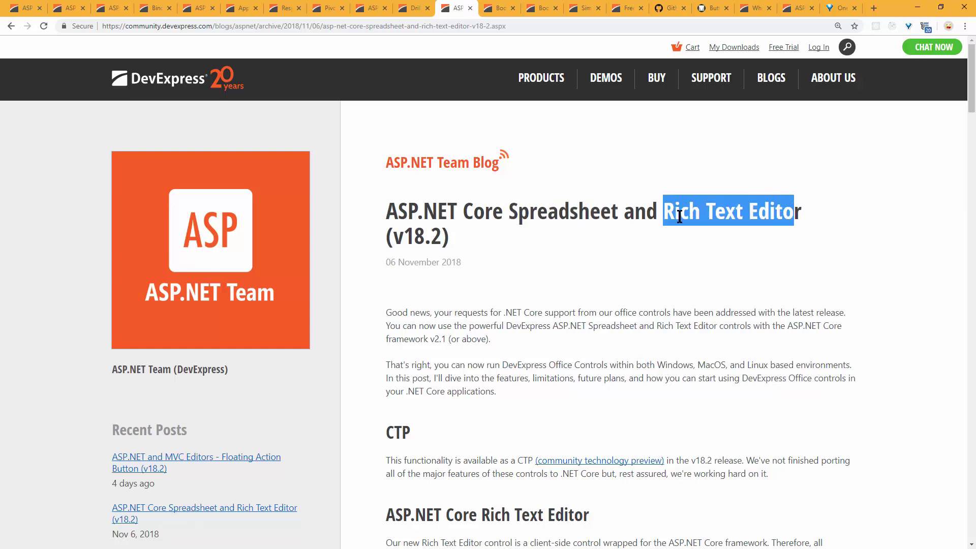
drag(509, 217, 503, 217)
drag(423, 216, 376, 215)
click(566, 277)
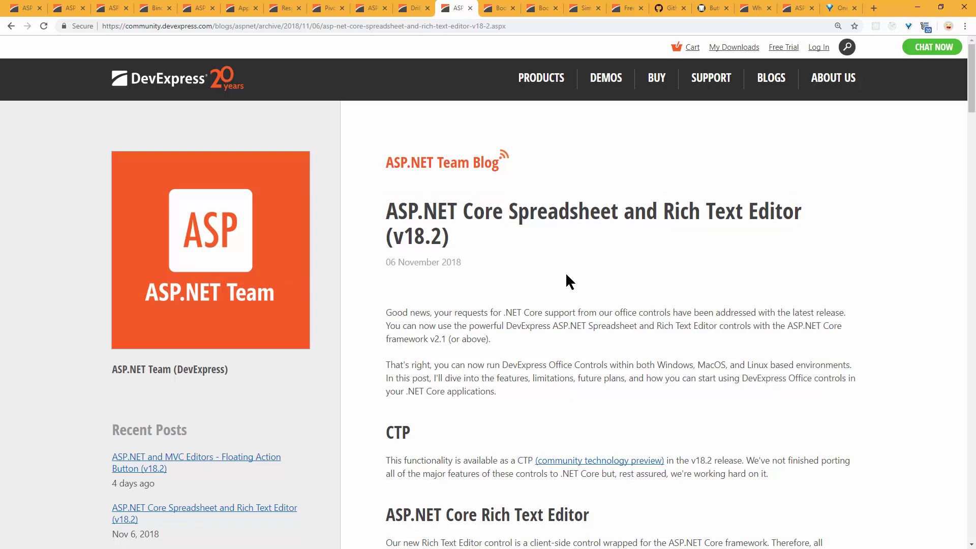
Step: Highlight the CTP heading, then "Spreadsheet" and "Rich Text Editor" in the post's title, and clear the selection
double_click(391, 431)
click(410, 464)
double_click(526, 210)
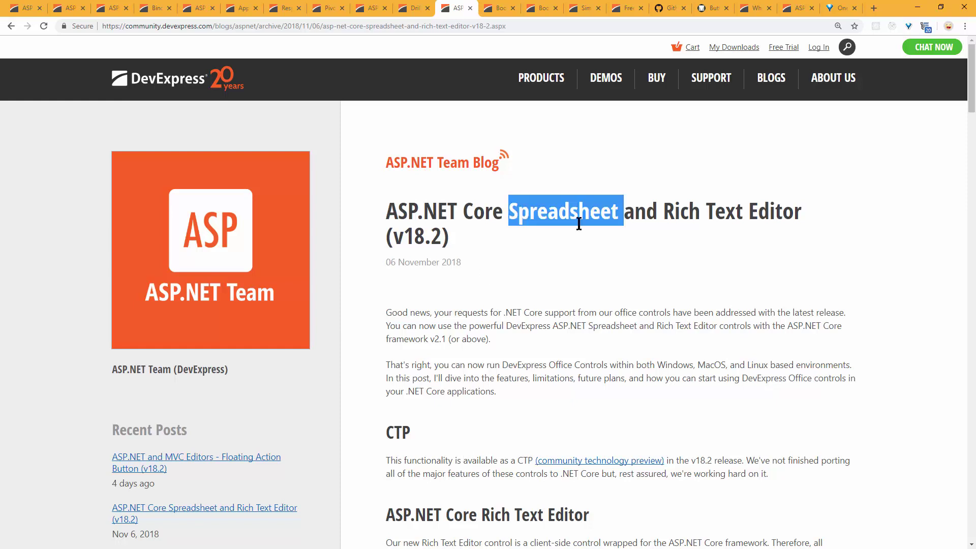
click(717, 208)
drag(662, 210, 795, 204)
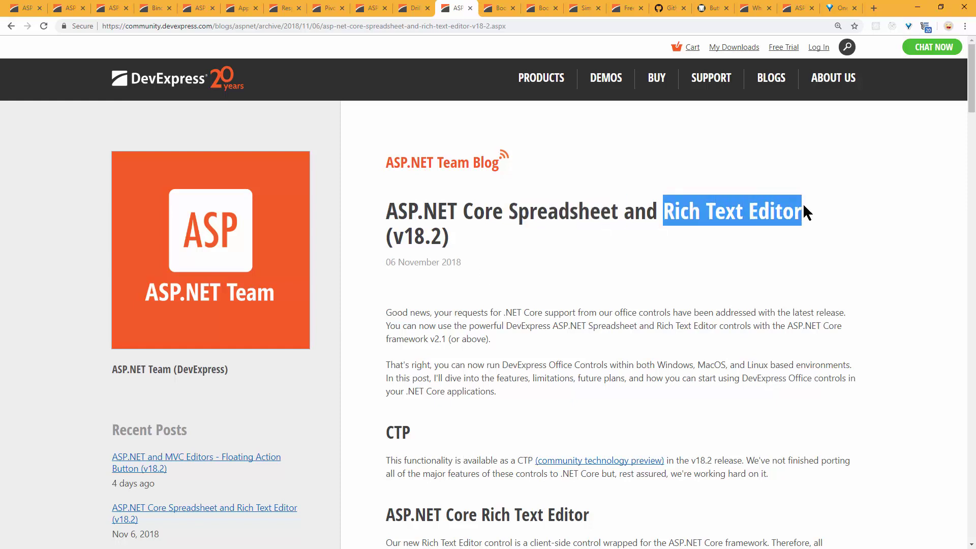
click(569, 274)
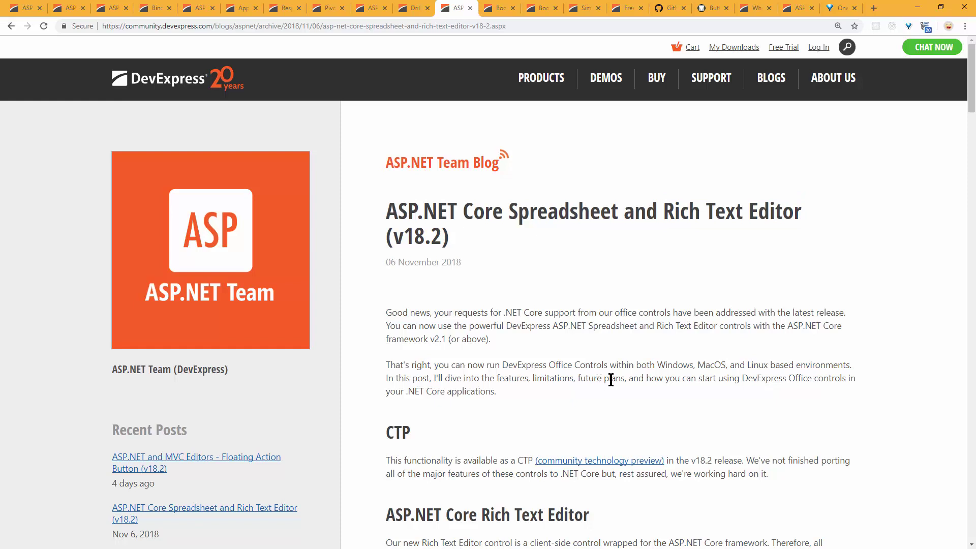
Step: Highlight the supported platforms MacOS, Linux and Windows and the words "NET Core" in the post's introduction, and clear the selection
double_click(718, 364)
double_click(756, 365)
double_click(676, 363)
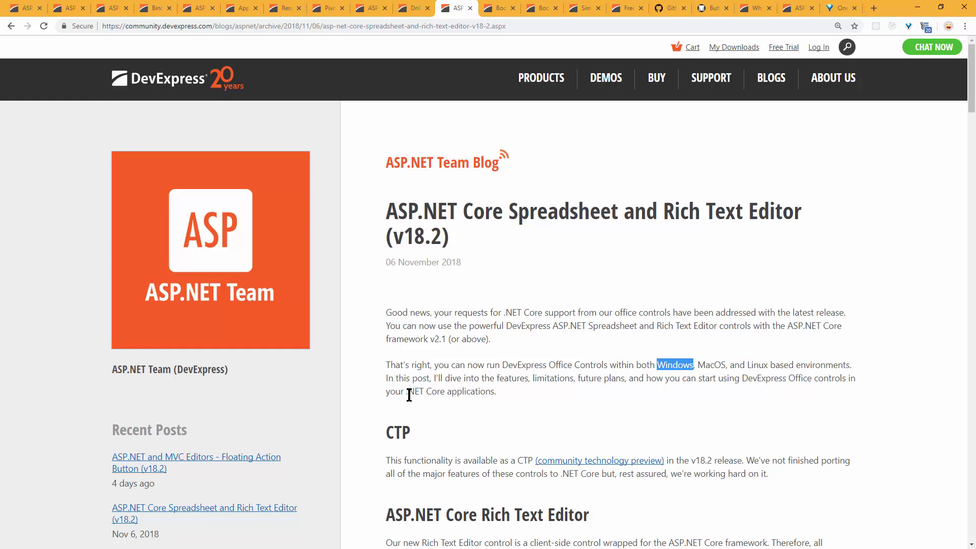
drag(404, 391, 447, 390)
click(462, 413)
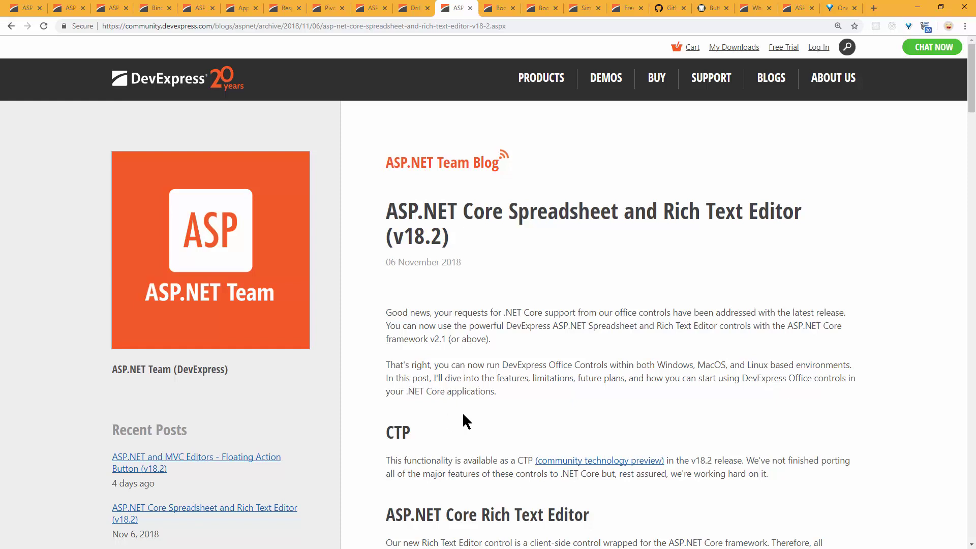
Step: Highlight ".NET Core" and the framework version v2.1 in the introduction, then "ASP.NET Core" in the post's title, and clear the selection
drag(444, 391, 407, 392)
click(479, 404)
drag(445, 343, 427, 342)
click(493, 378)
drag(358, 209, 503, 212)
click(504, 251)
Step: Go to the ASP.NET Core Rich Text Editor section, highlight the words about importing and exporting the document's model, and clear the selection
scroll(714, 309, down, 4)
scroll(616, 300, down, 4)
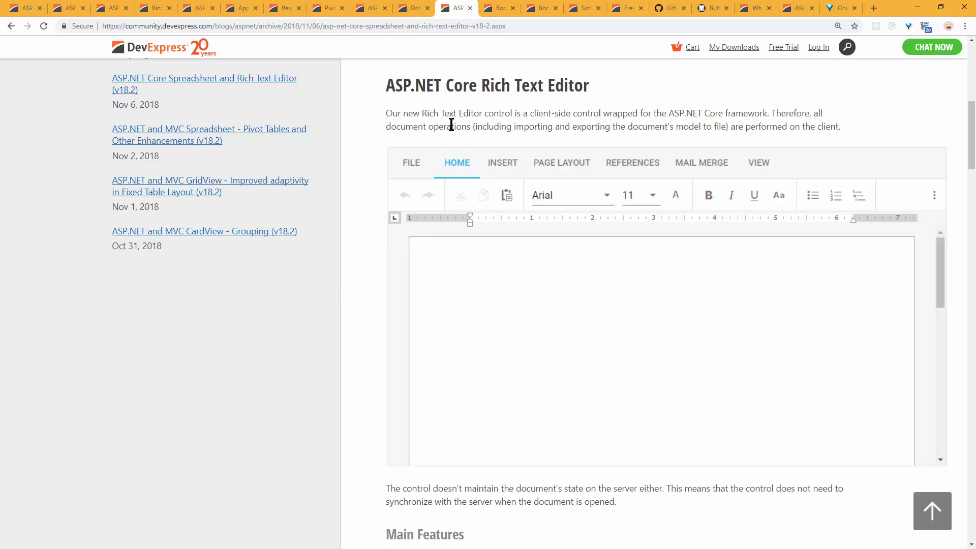
drag(488, 126, 654, 127)
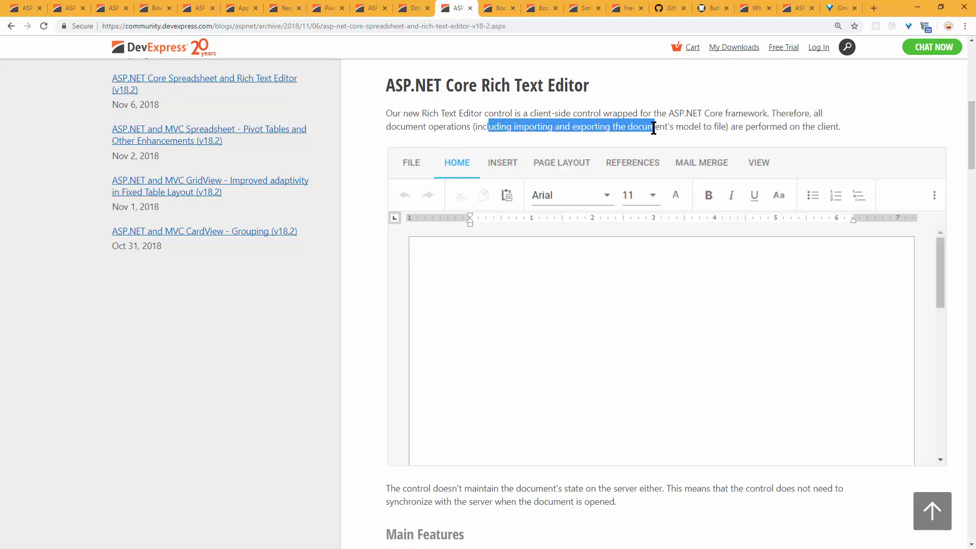
click(681, 133)
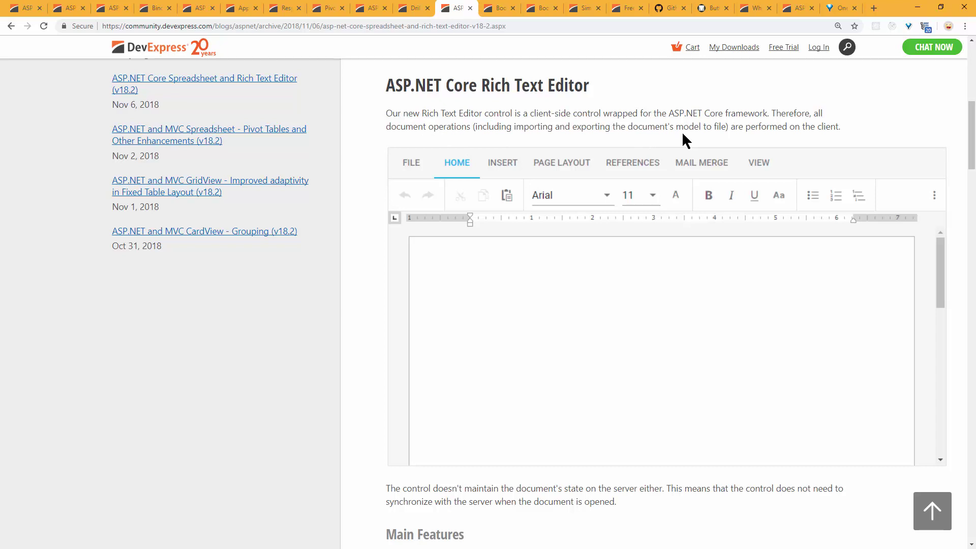
Step: Review the Rich Text Editor section, then highlight "heavy tasks" in the ASP.NET Core Spreadsheet description and clear the selection
scroll(388, 376, down, 1)
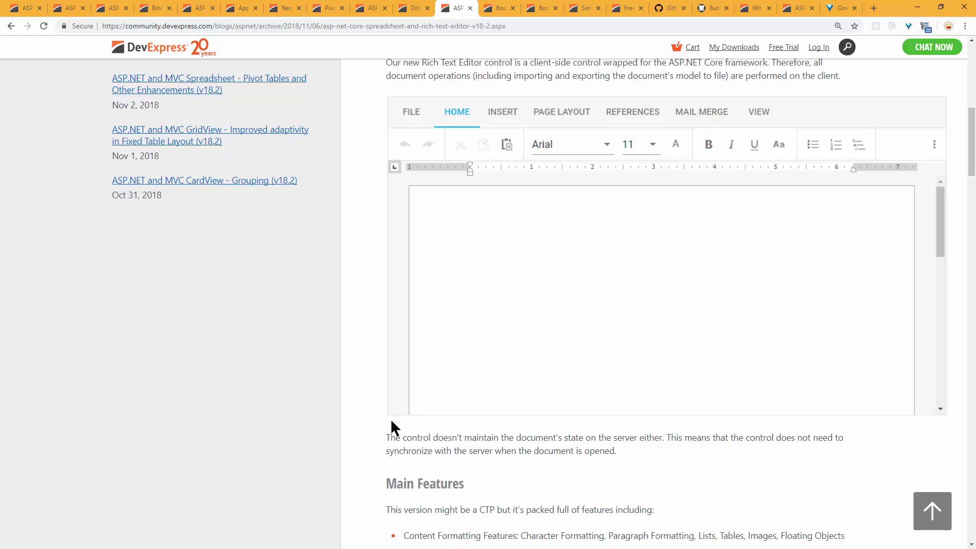
scroll(384, 434, down, 18)
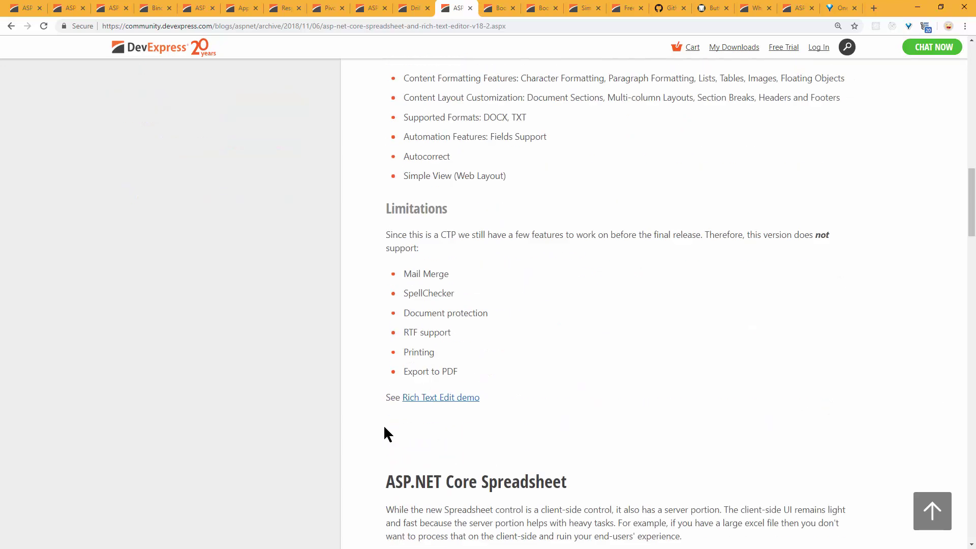
scroll(385, 432, up, 1)
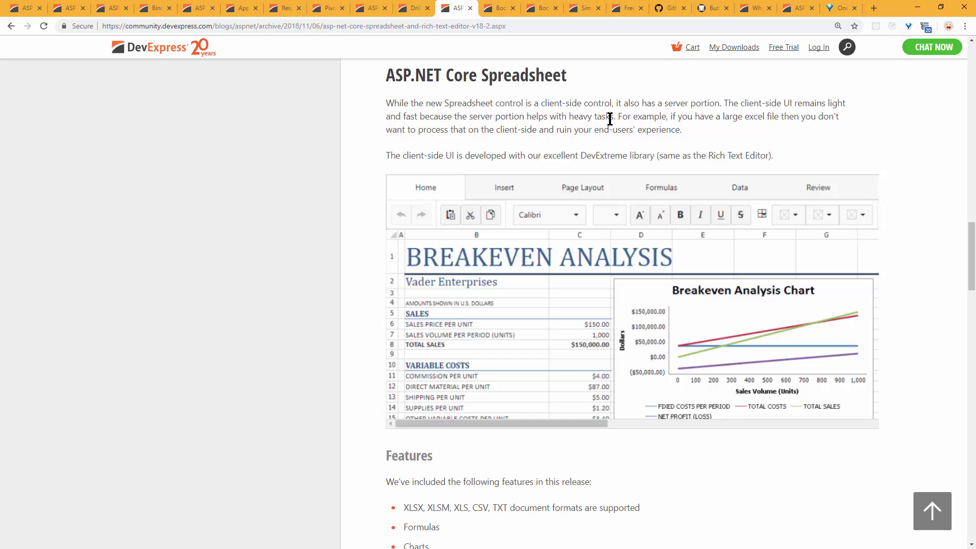
drag(610, 117, 569, 116)
click(823, 127)
Step: Return to the Rich Text Editor's Main Features list, highlight Autocorrect, Simple View (Web Layout) and the DOCX format, and clear the selection
scroll(376, 260, up, 5)
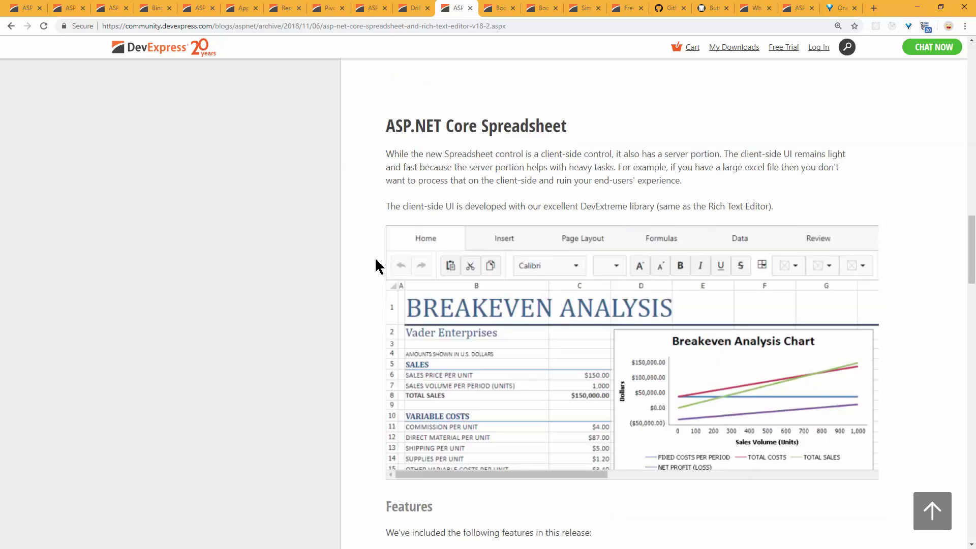
scroll(374, 257, up, 7)
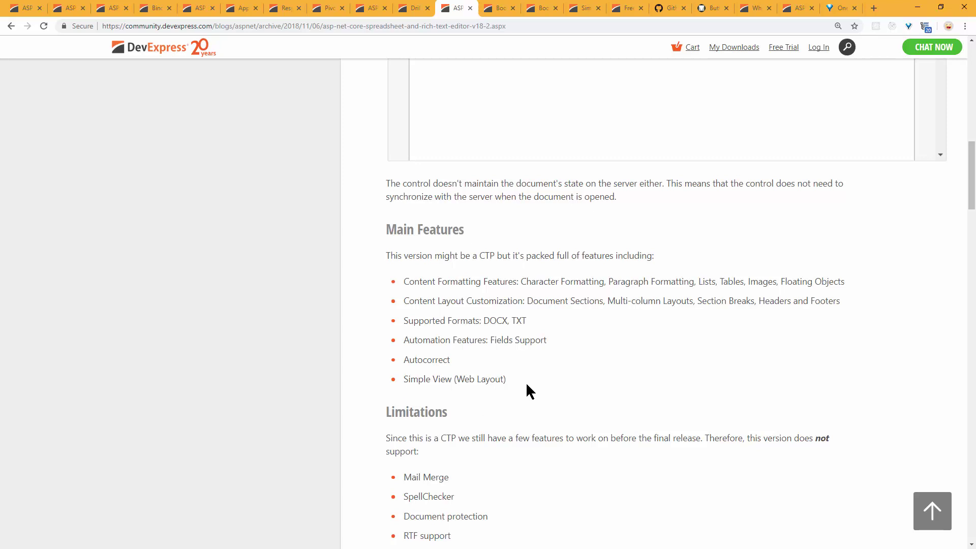
double_click(428, 359)
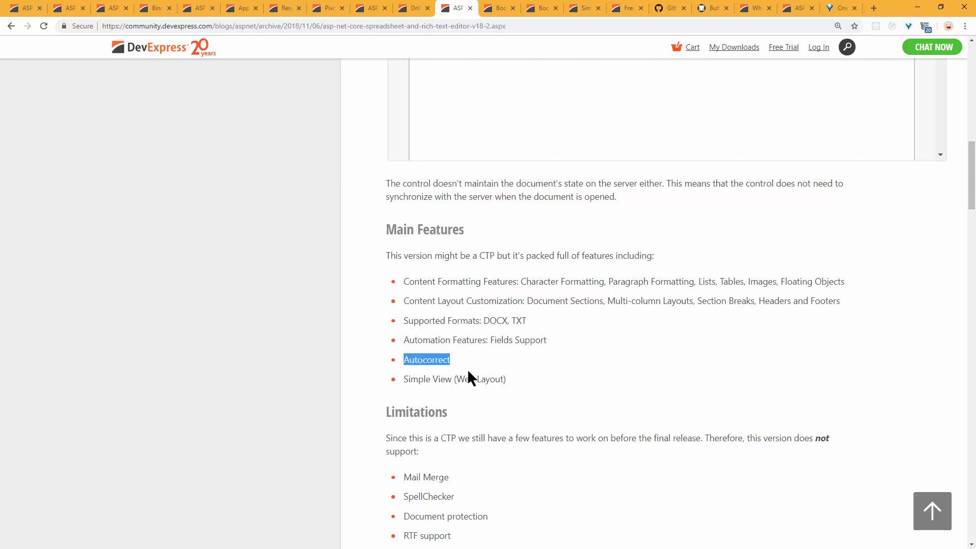
drag(505, 382, 439, 369)
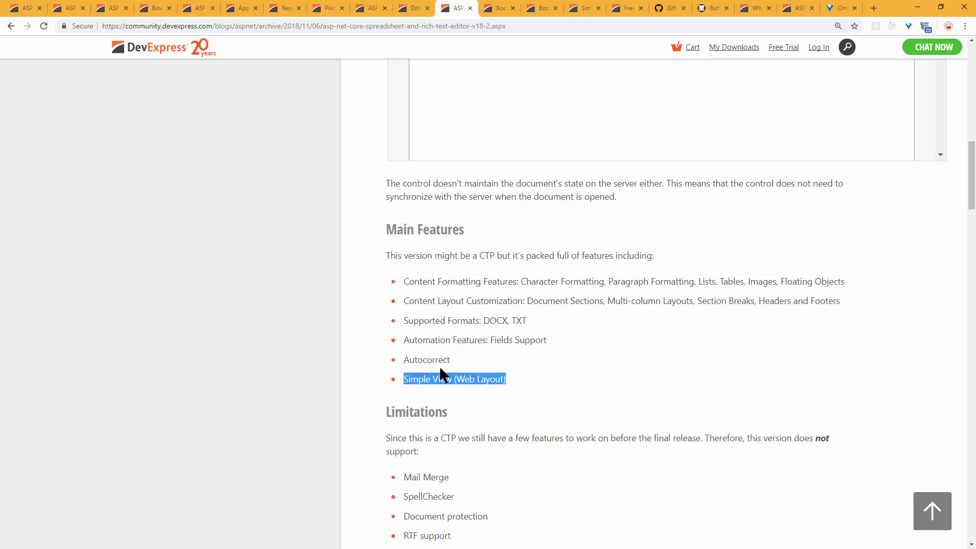
double_click(437, 359)
click(503, 319)
double_click(503, 319)
click(547, 324)
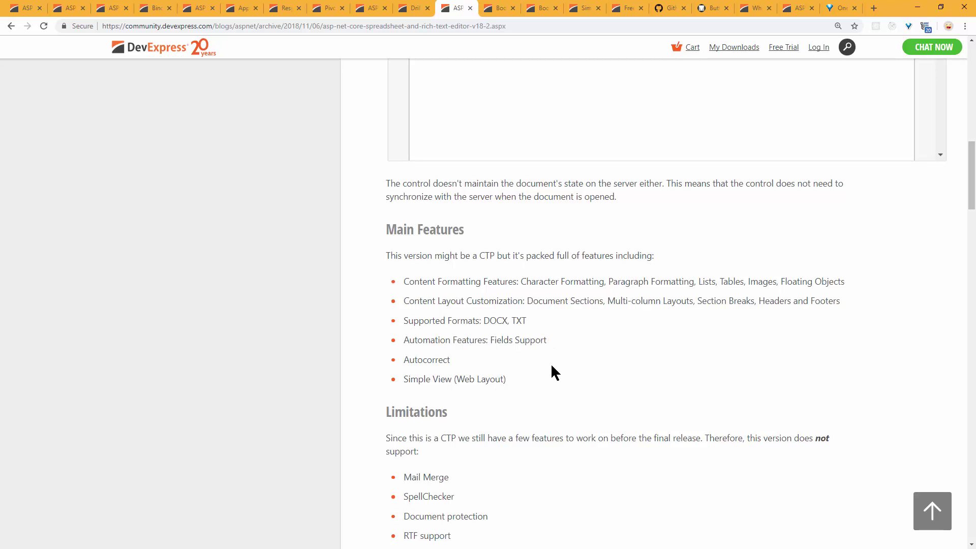
Step: Highlight the Mail Merge item in the Rich Text Editor's Limitations list and clear the selection
scroll(551, 373, down, 2)
double_click(419, 375)
click(536, 465)
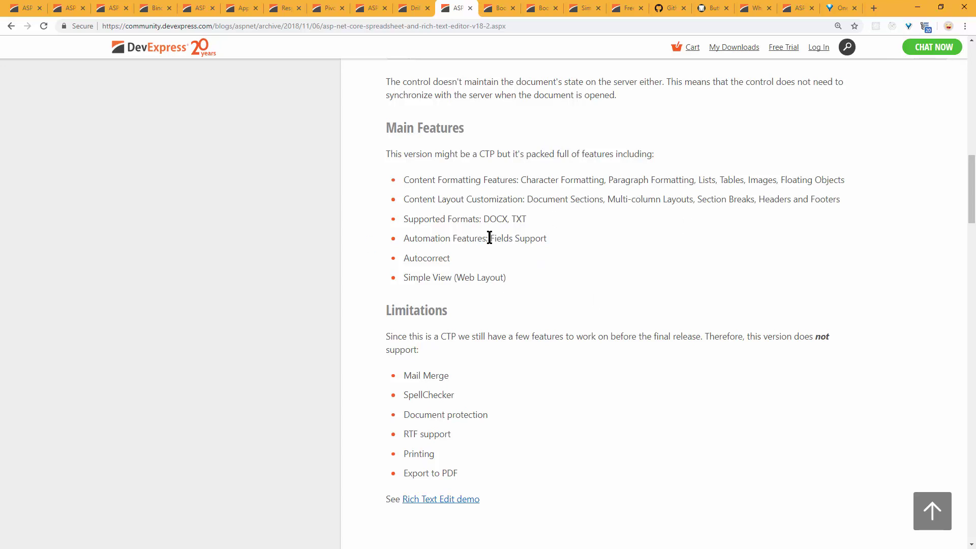
Step: Review the Spreadsheet features, highlight Formula Bar UI and "Context" of Context Menu UI among its limitations, and clear the selection
scroll(504, 255, down, 14)
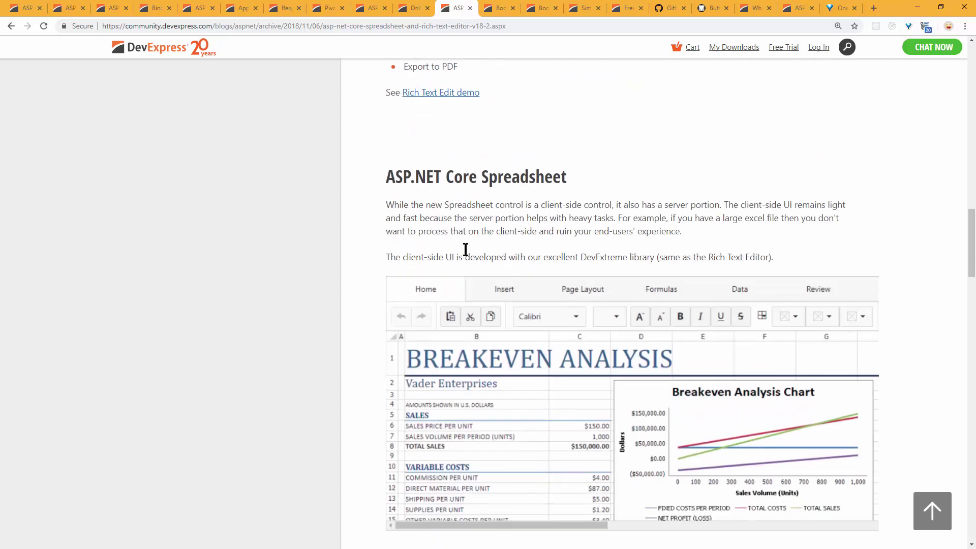
scroll(371, 279, down, 3)
scroll(370, 279, up, 3)
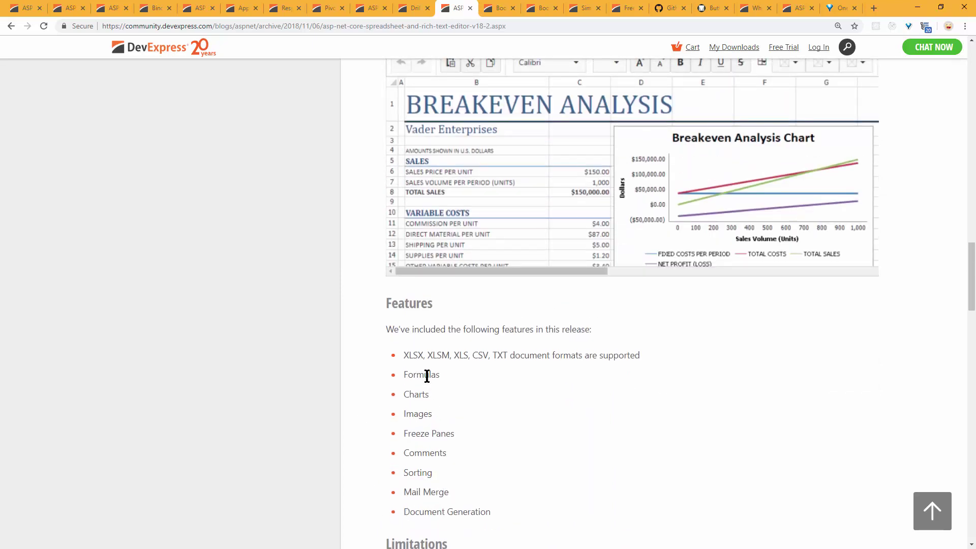
scroll(536, 437, down, 4)
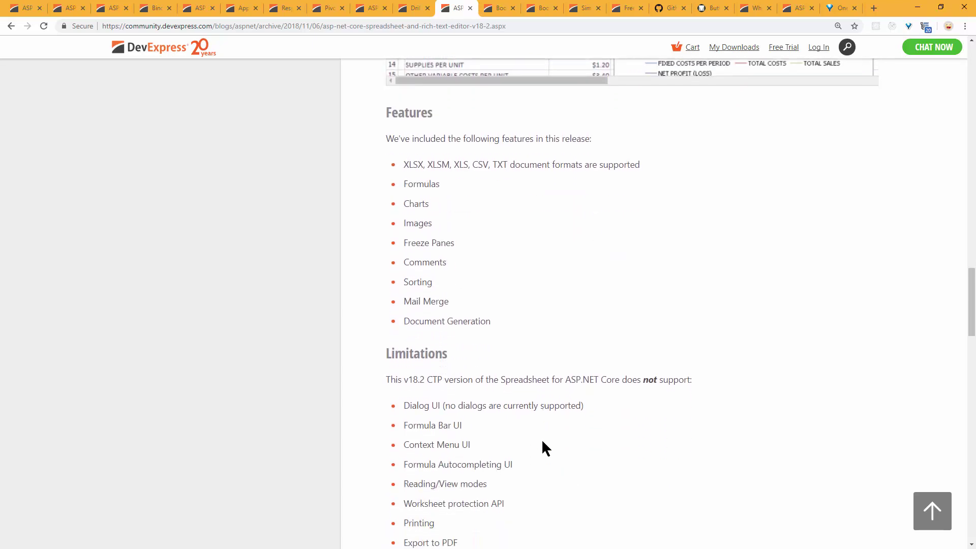
scroll(542, 442, down, 1)
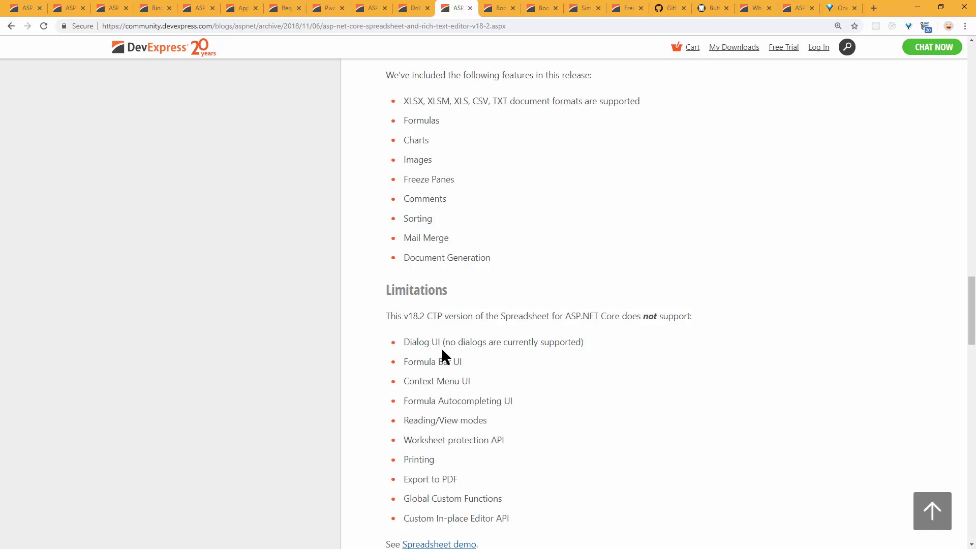
drag(407, 361, 468, 361)
double_click(404, 381)
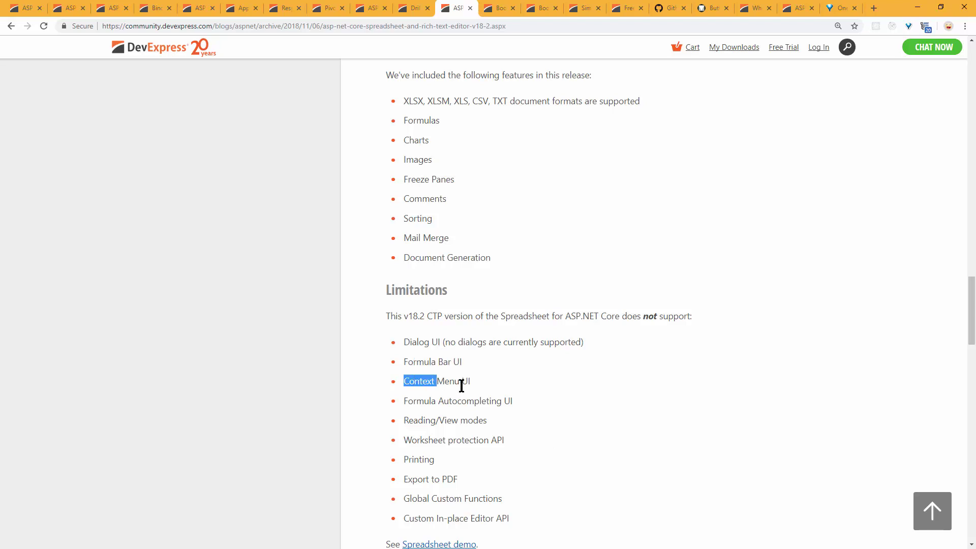
click(476, 424)
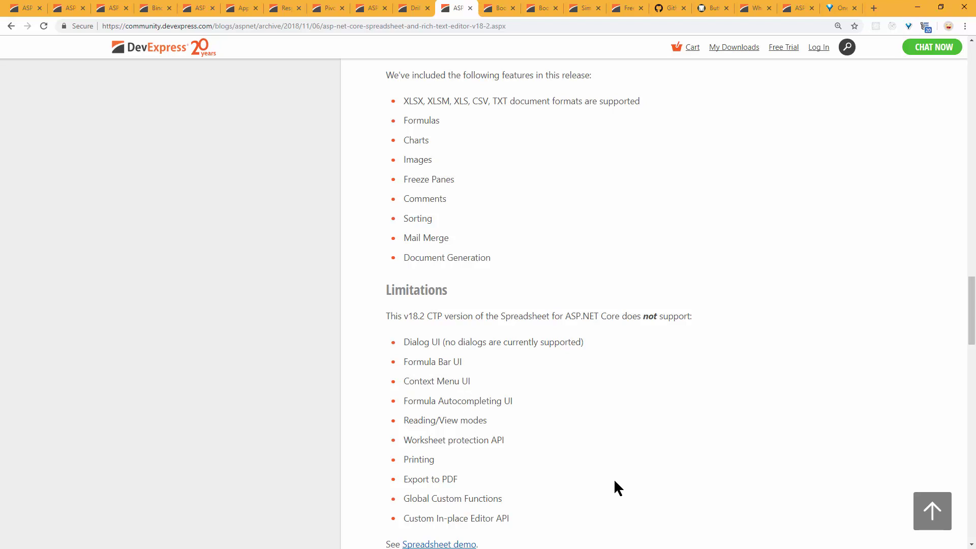
Step: Read the rest of the Spreadsheet limitations and the Future Plans section of the post
scroll(614, 481, down, 5)
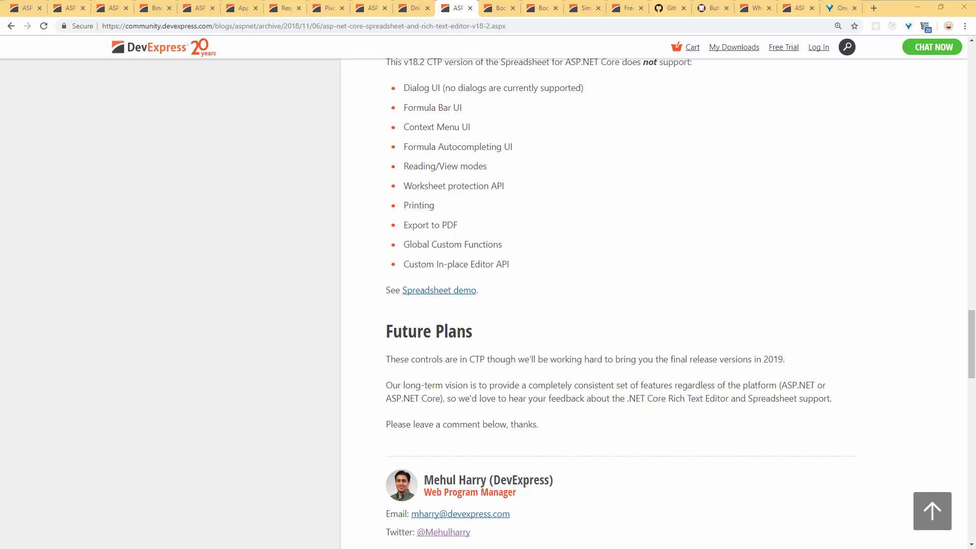
key(alt+Tab)
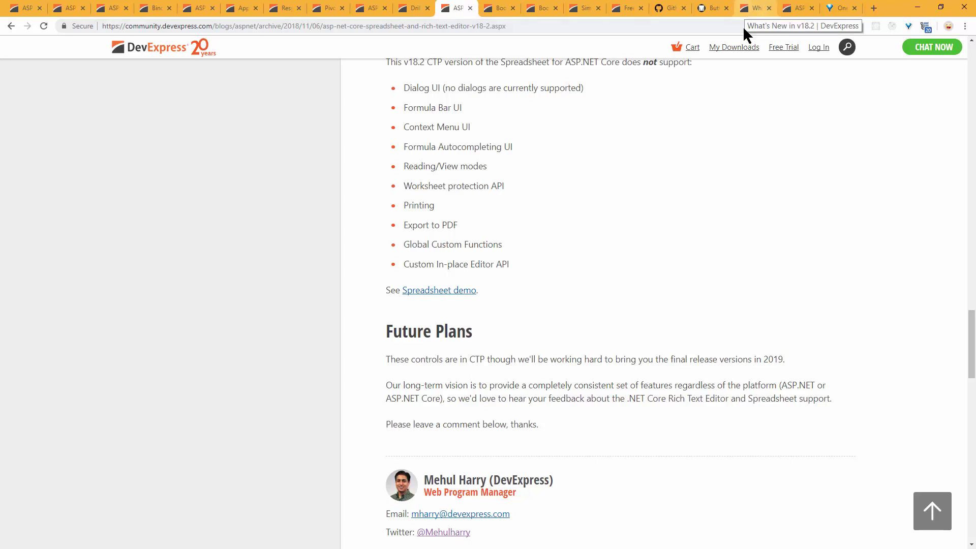
scroll(731, 224, up, 3)
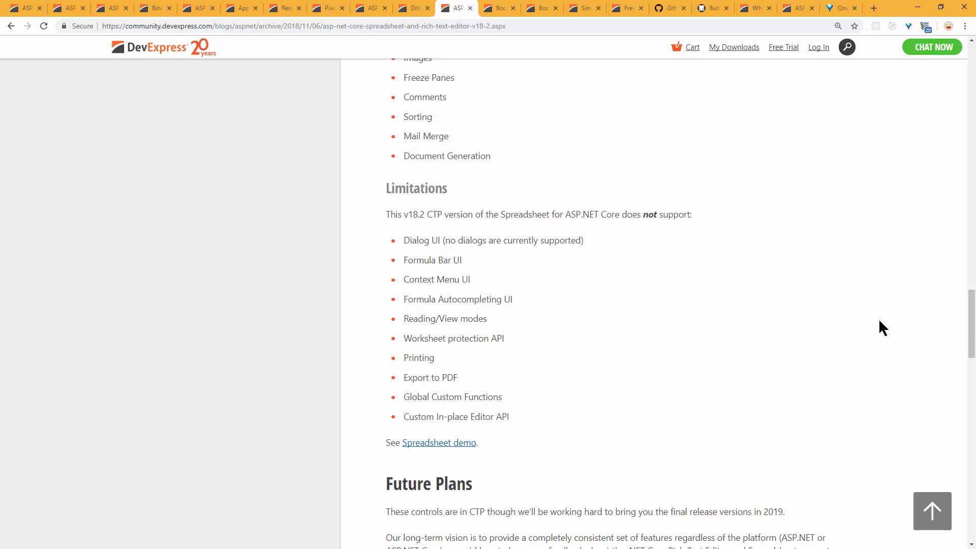
scroll(879, 321, down, 3)
click(743, 8)
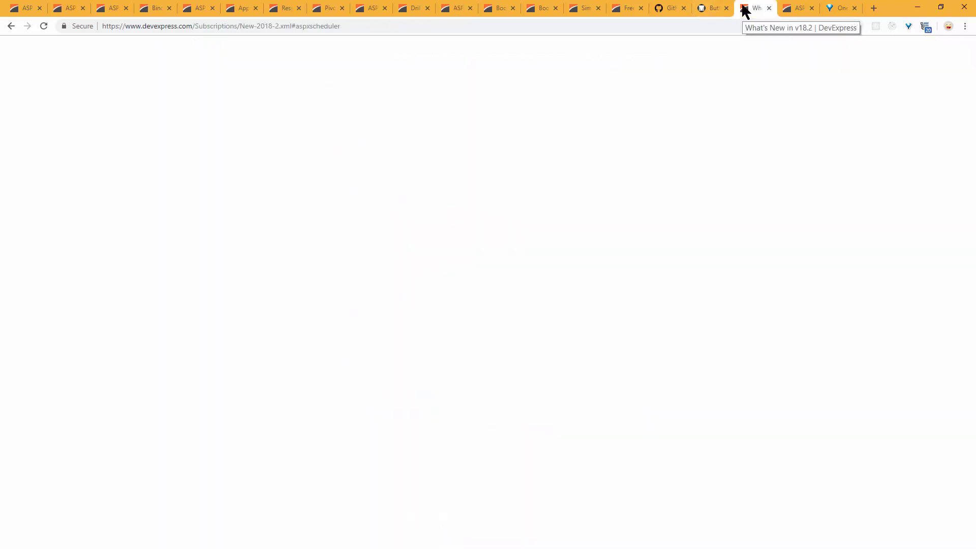
click(538, 8)
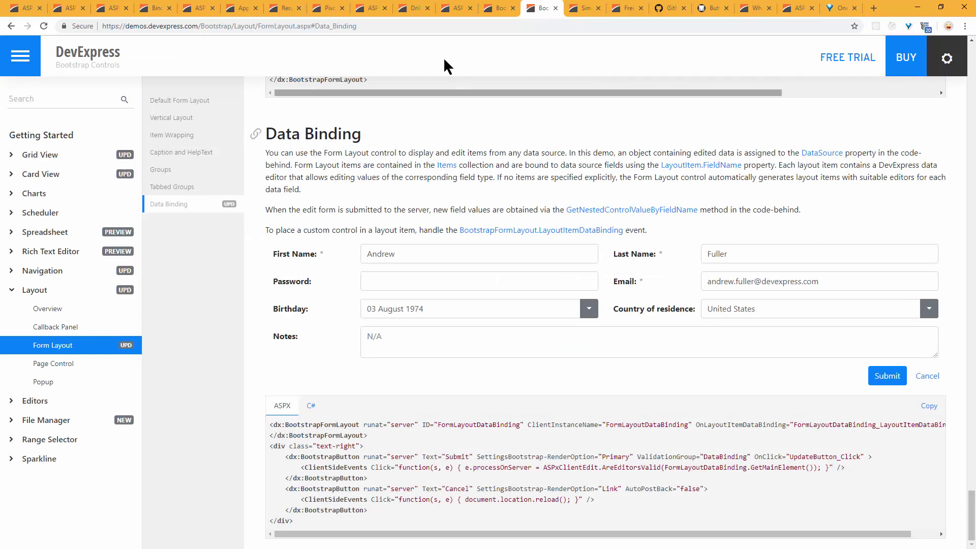
click(416, 8)
click(447, 8)
scroll(638, 201, up, 5)
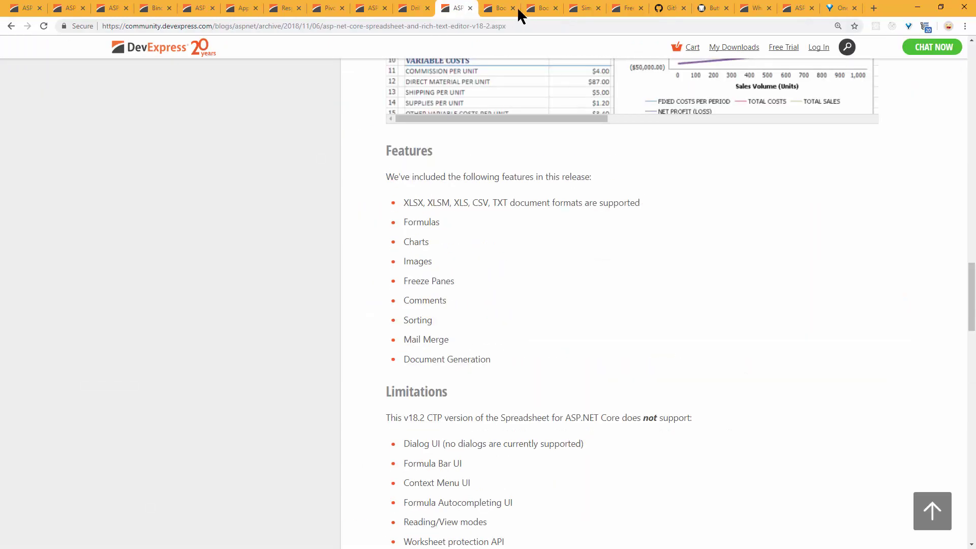
click(499, 8)
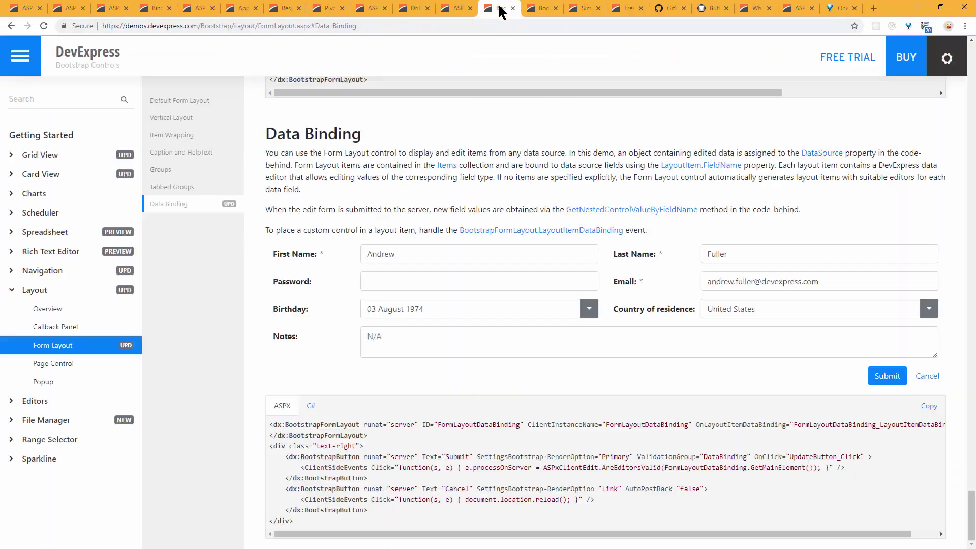
Step: Show the start of the "Simplifying our ASP.NET Control Suites" post, highlight its date and title, and clear the selection
click(585, 8)
scroll(683, 195, up, 10)
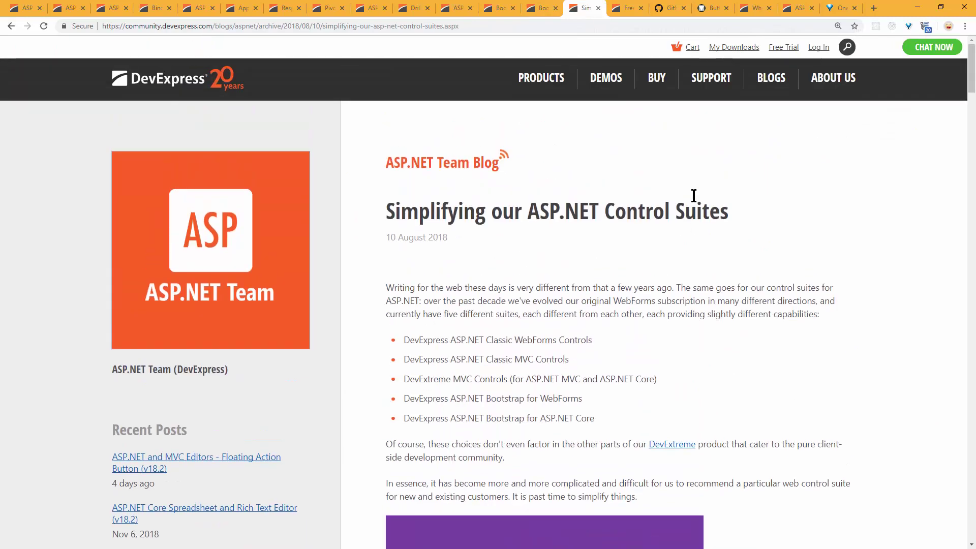
drag(457, 240, 413, 237)
drag(742, 221, 379, 219)
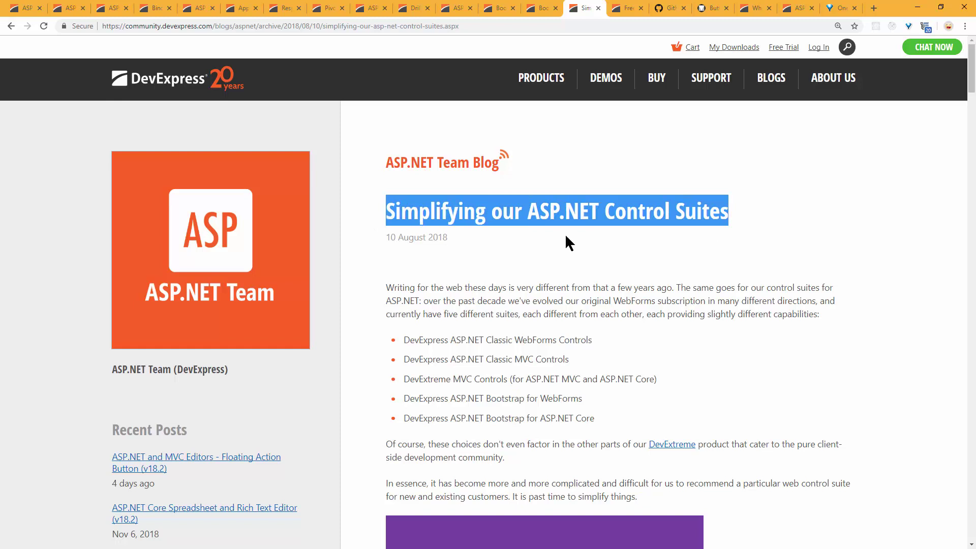
click(613, 237)
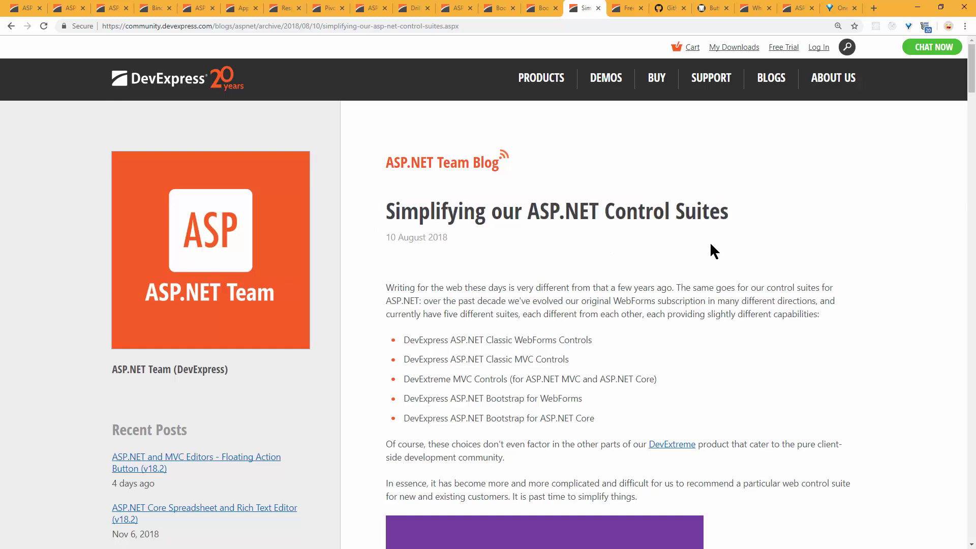
Step: Skim the post, highlight the first four control suites in its introductory list, and clear the selection
scroll(746, 318, down, 8)
scroll(747, 312, up, 8)
drag(545, 385, 399, 342)
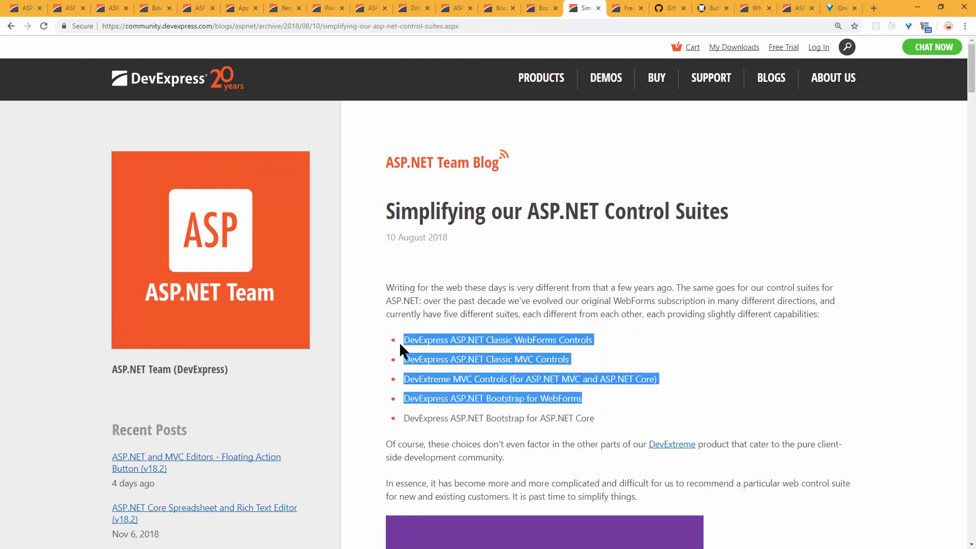
click(653, 371)
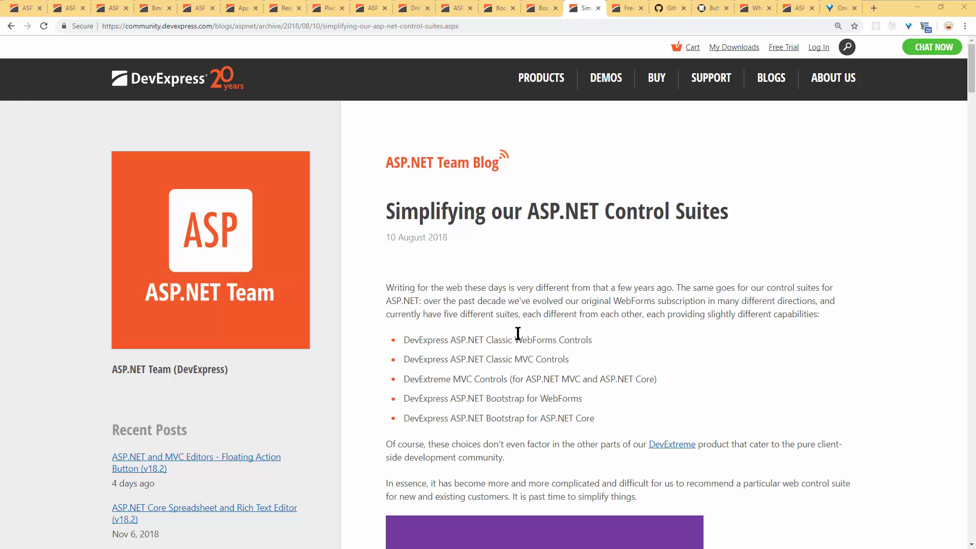
Step: Highlight the Classic WebForms Controls and Classic MVC Controls entries in the post's suite list, and clear the selection
drag(514, 338, 562, 341)
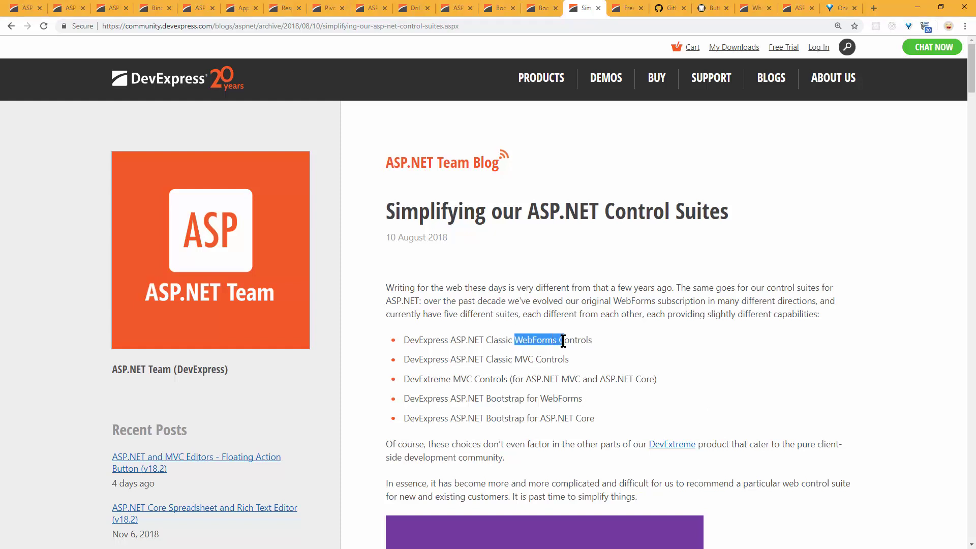
click(581, 363)
drag(525, 355, 472, 354)
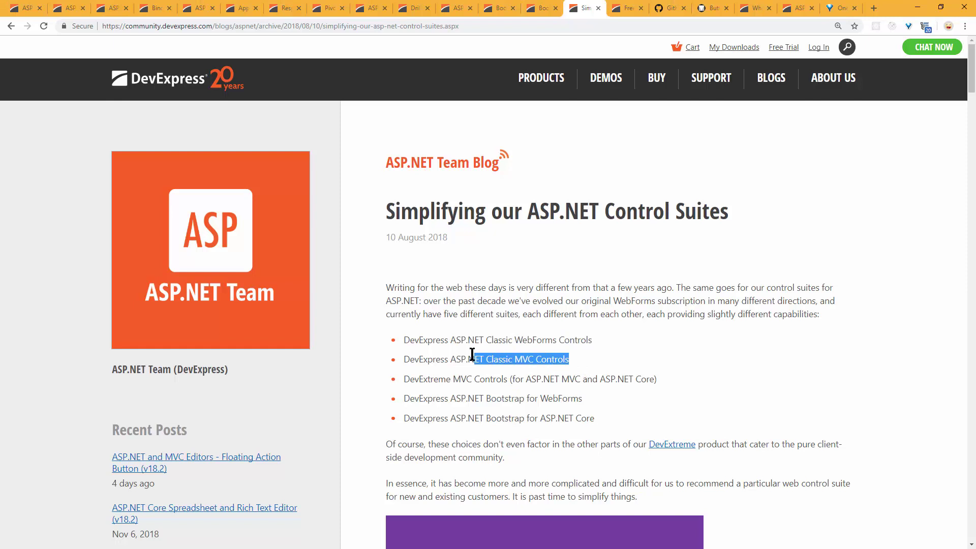
click(513, 356)
drag(474, 379, 455, 366)
drag(570, 358, 448, 358)
drag(521, 340, 597, 341)
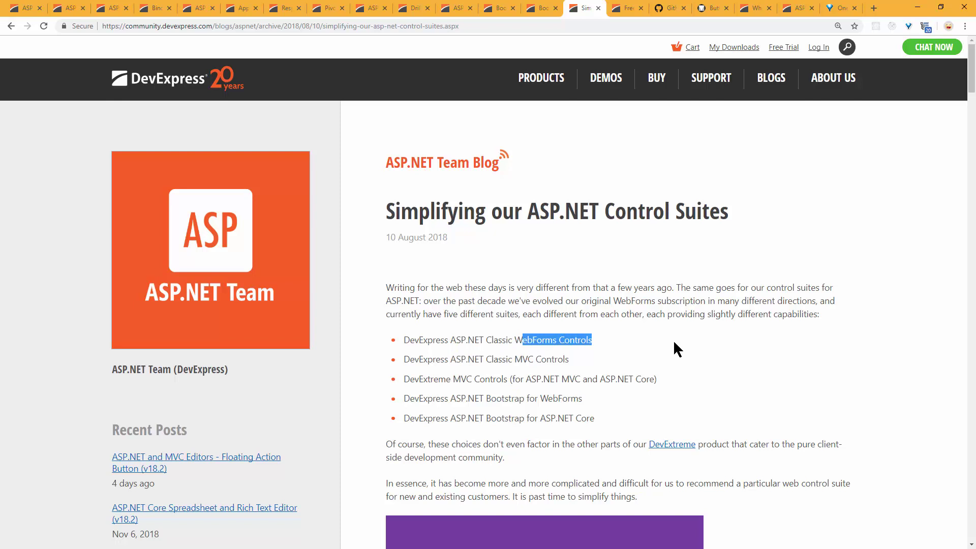
click(565, 360)
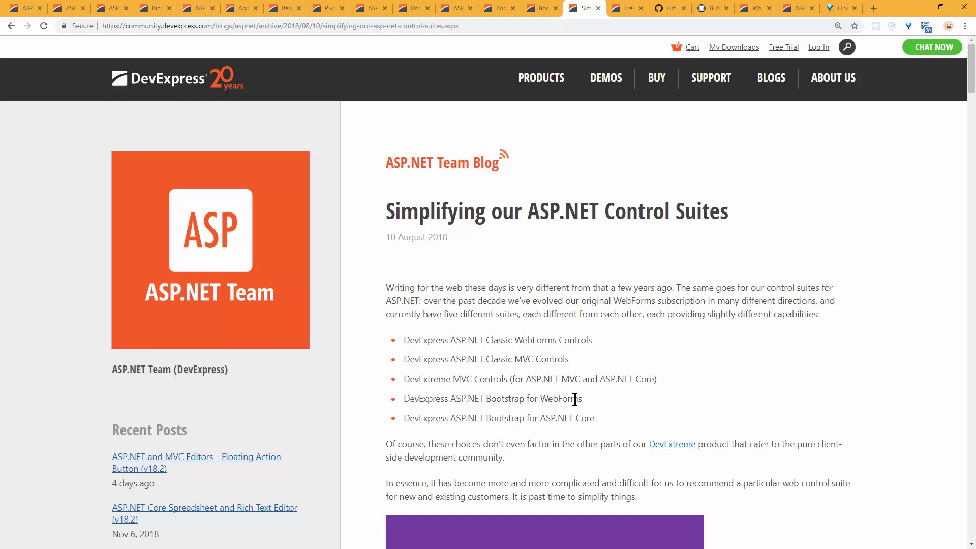
Step: Highlight the DevExtreme MVC, Bootstrap for WebForms and Bootstrap for ASP.NET Core entries in the suite list, and clear the selection
drag(404, 379, 458, 383)
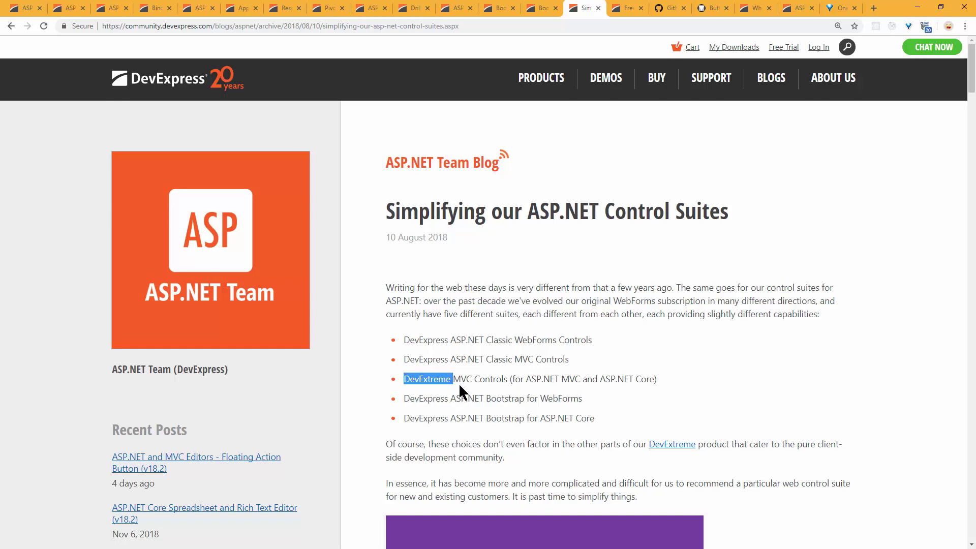
double_click(459, 381)
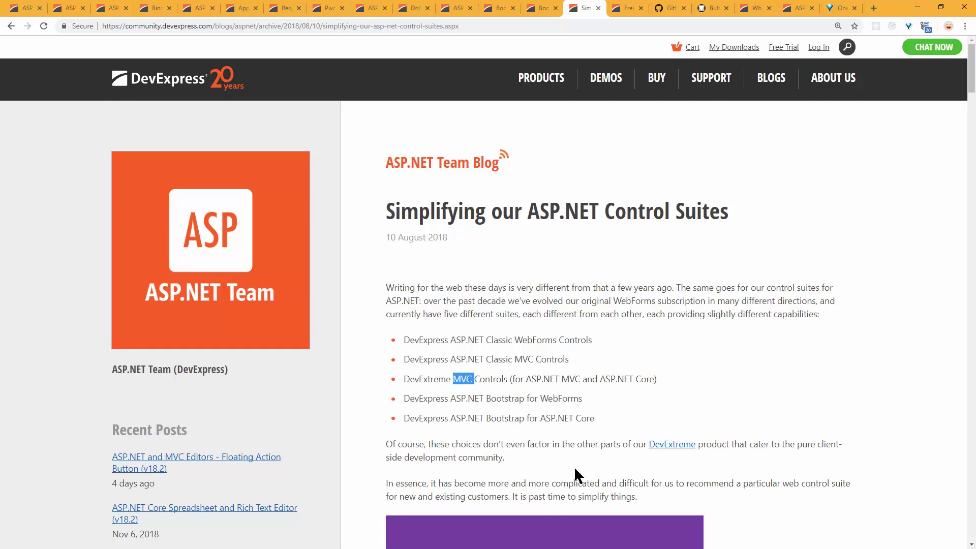
click(501, 380)
drag(586, 398, 403, 400)
click(502, 400)
drag(437, 333, 559, 339)
click(604, 337)
triple_click(405, 420)
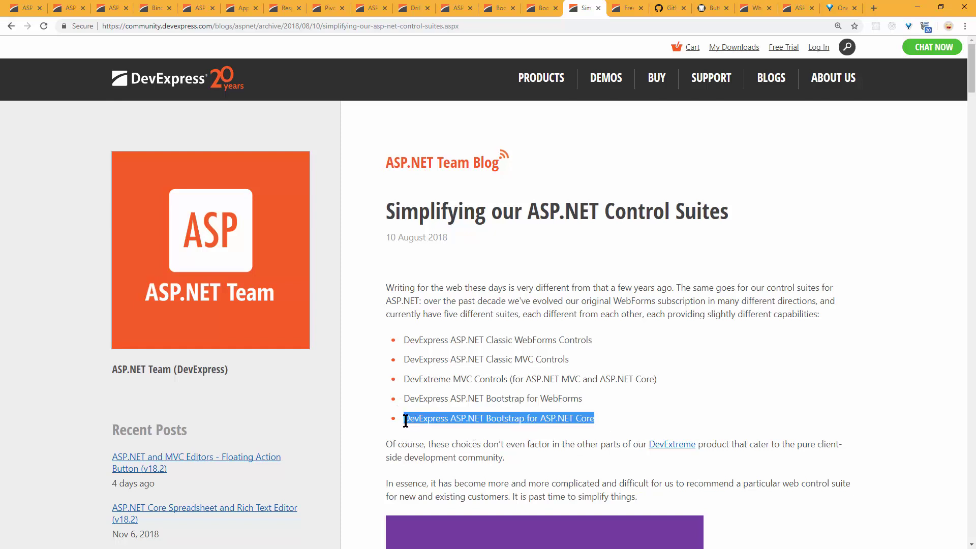
click(467, 453)
Step: Show the list together with the Bootstrap ASP.NET Core simplification banner, highlighting DevExtreme MVC Controls and Bootstrap for ASP.NET Core before clearing the selection
scroll(864, 486, down, 4)
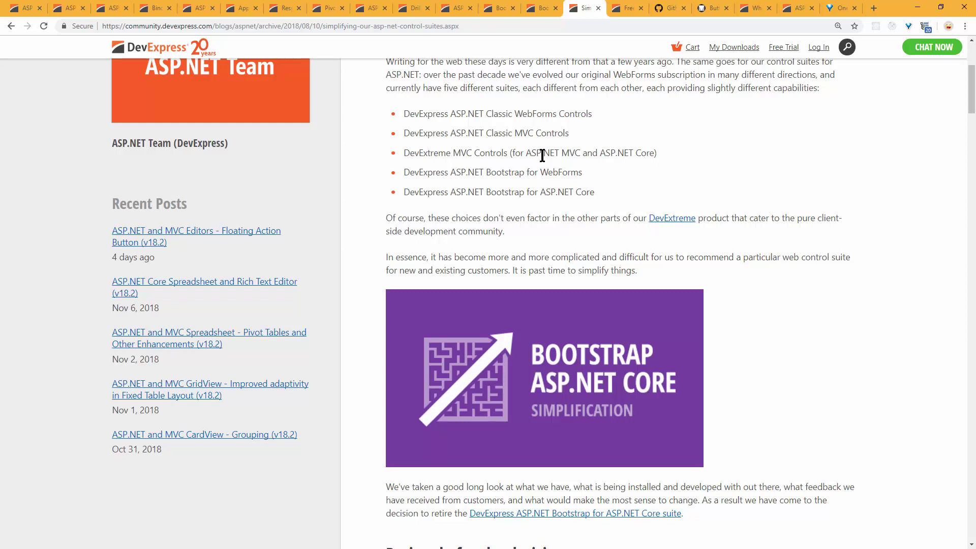
drag(509, 152, 404, 153)
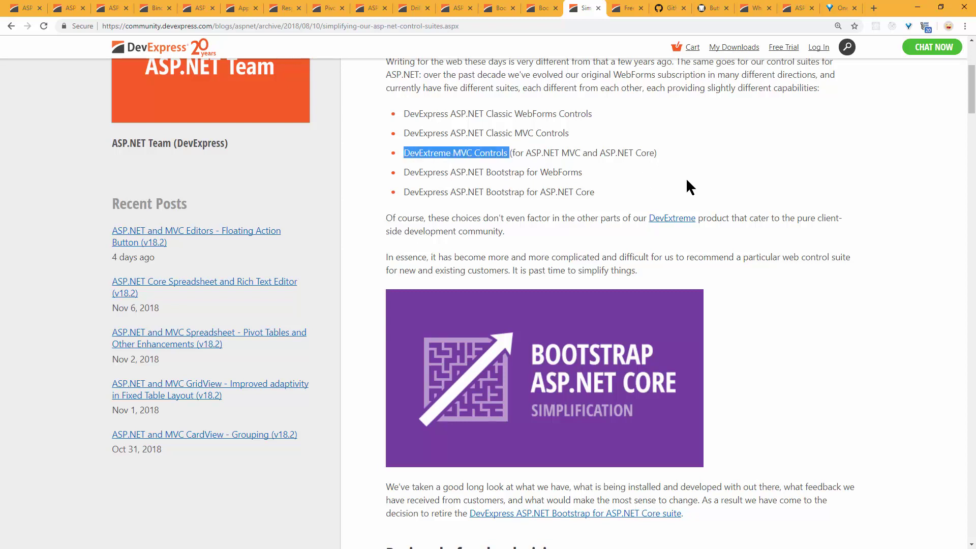
double_click(433, 155)
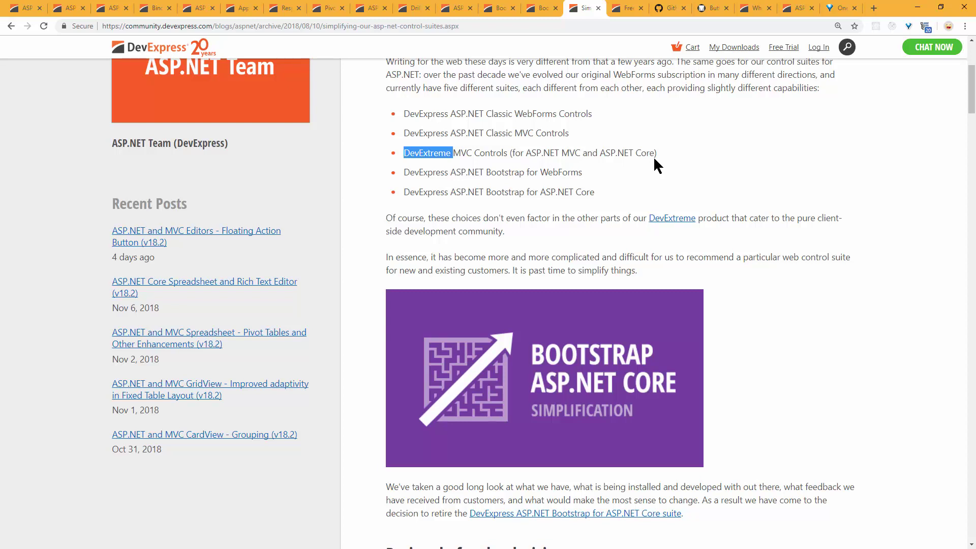
click(612, 190)
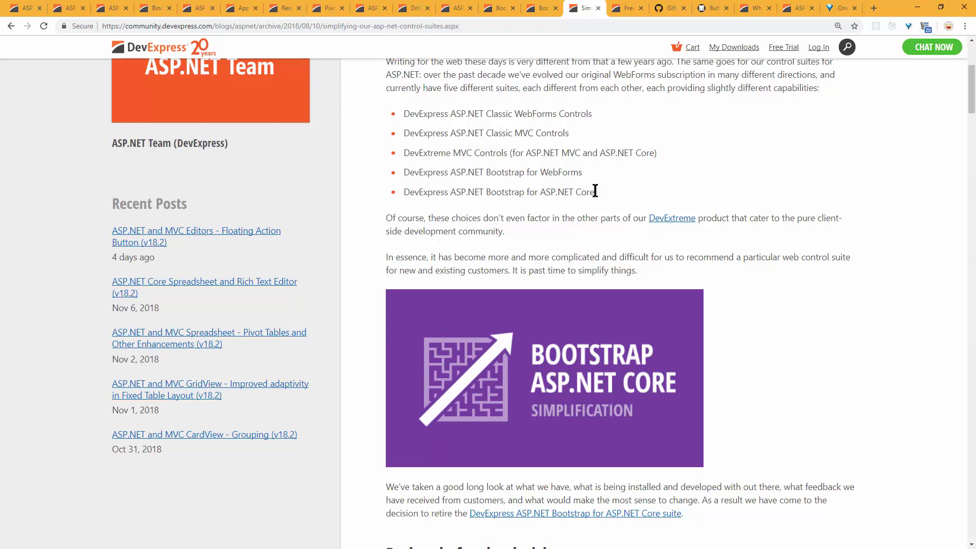
drag(588, 191, 418, 184)
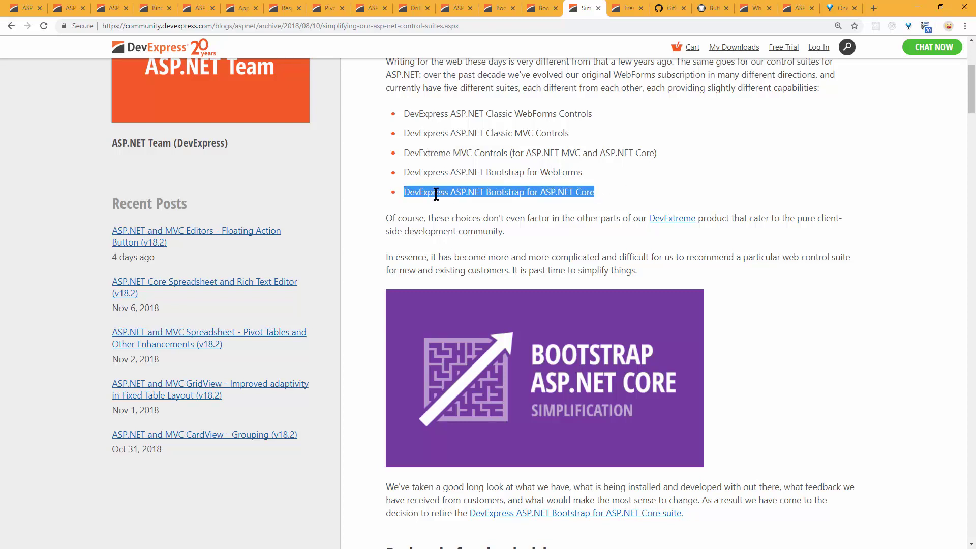
click(924, 365)
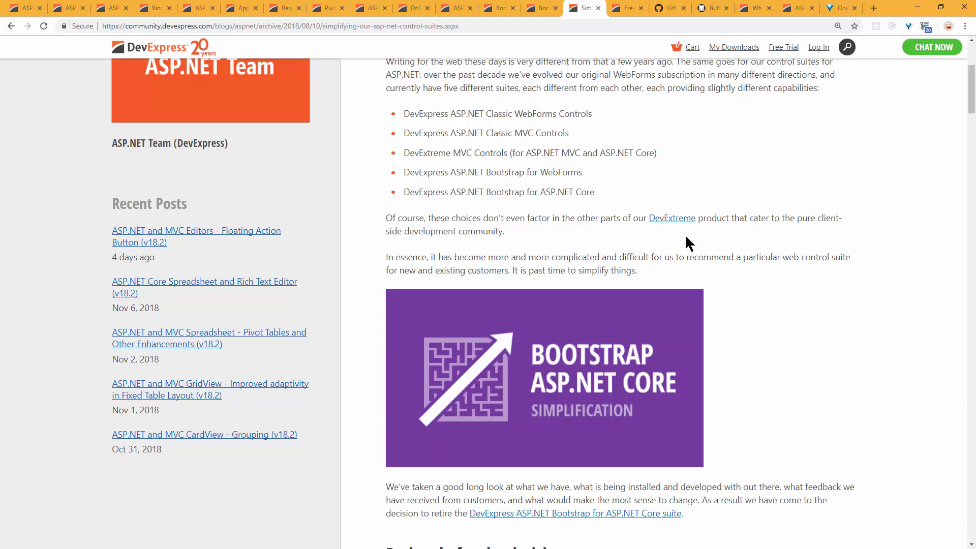
drag(599, 193, 403, 190)
click(500, 204)
Step: Skim the reader comments below the post and return to its beginning
drag(969, 98, 925, 407)
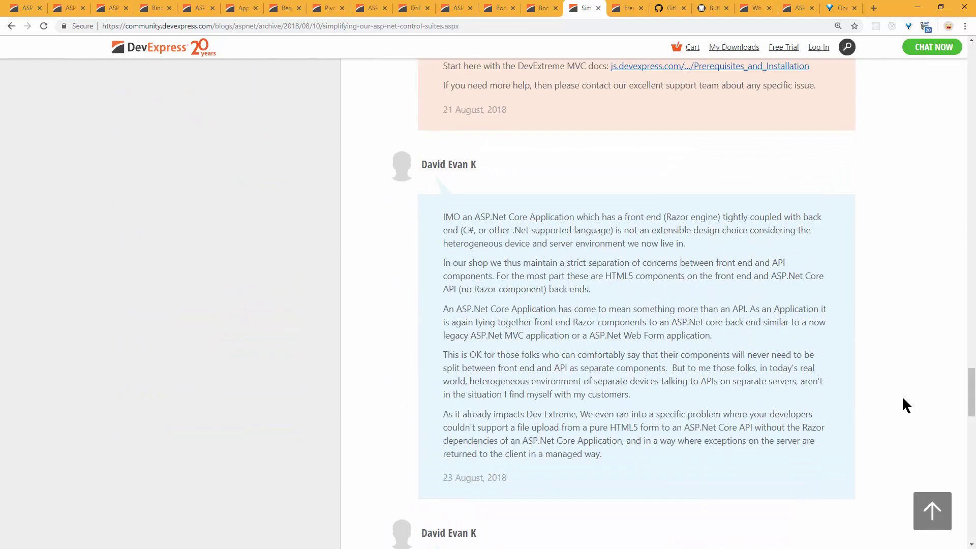
scroll(692, 287, up, 5)
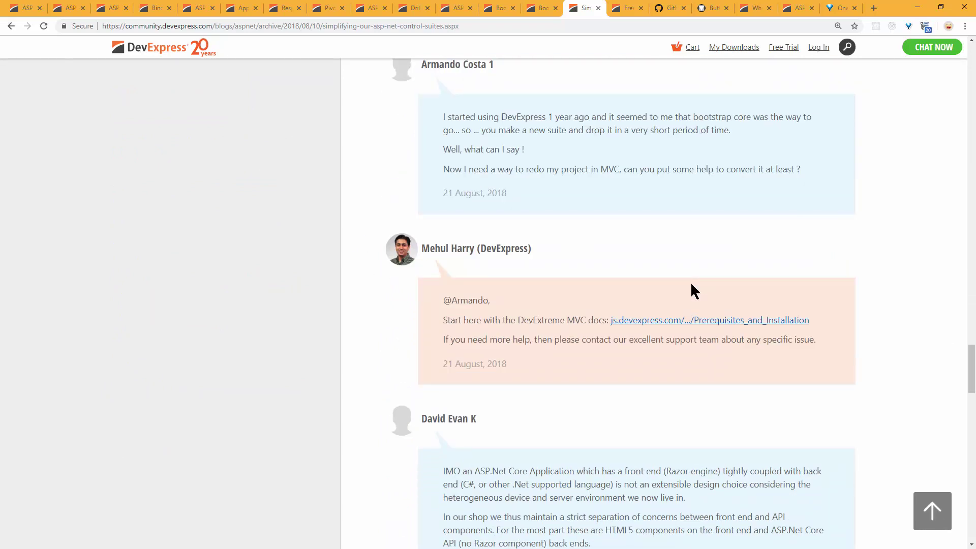
click(930, 512)
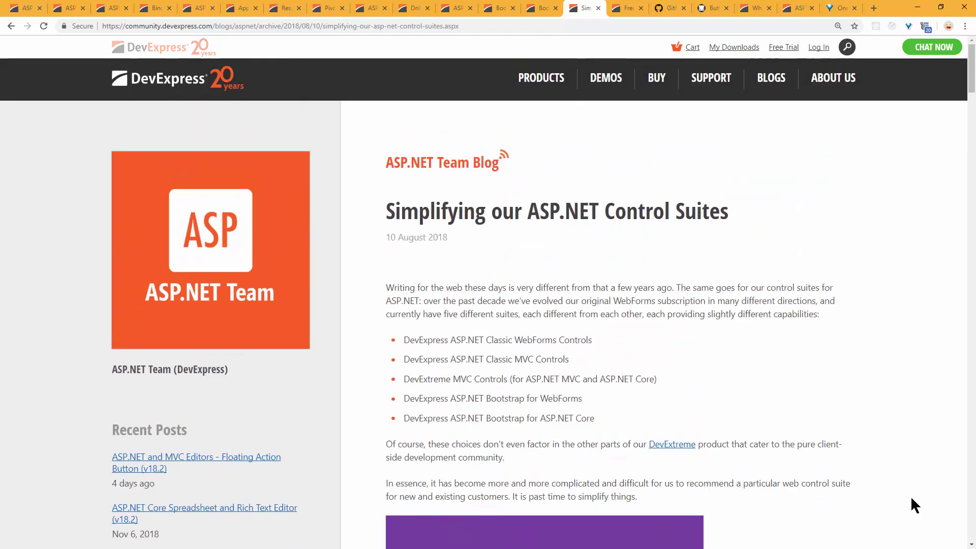
Step: Highlight the suite list's Bootstrap for ASP.NET Core entry and the whole DevExtreme MVC Controls entry, and clear the selection
drag(595, 418, 399, 417)
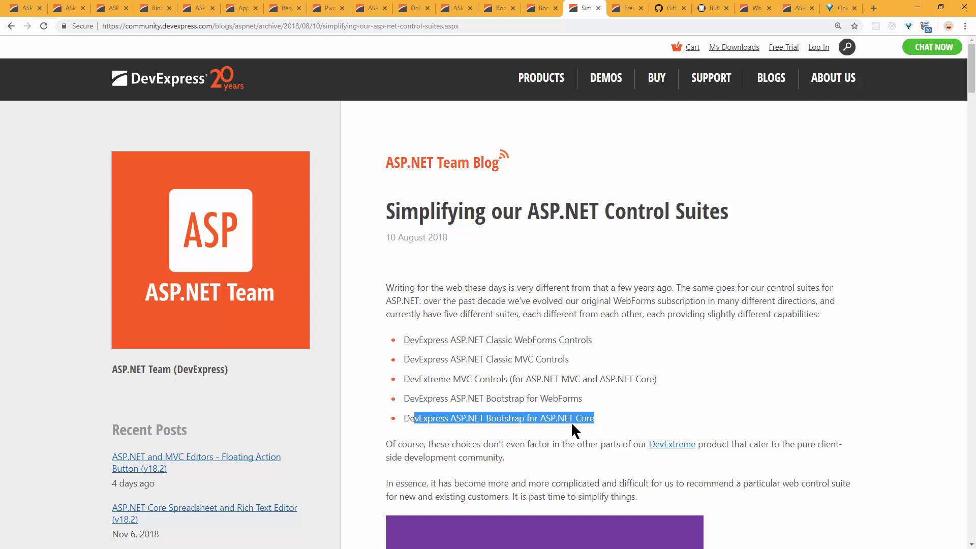
click(605, 425)
drag(403, 380, 646, 380)
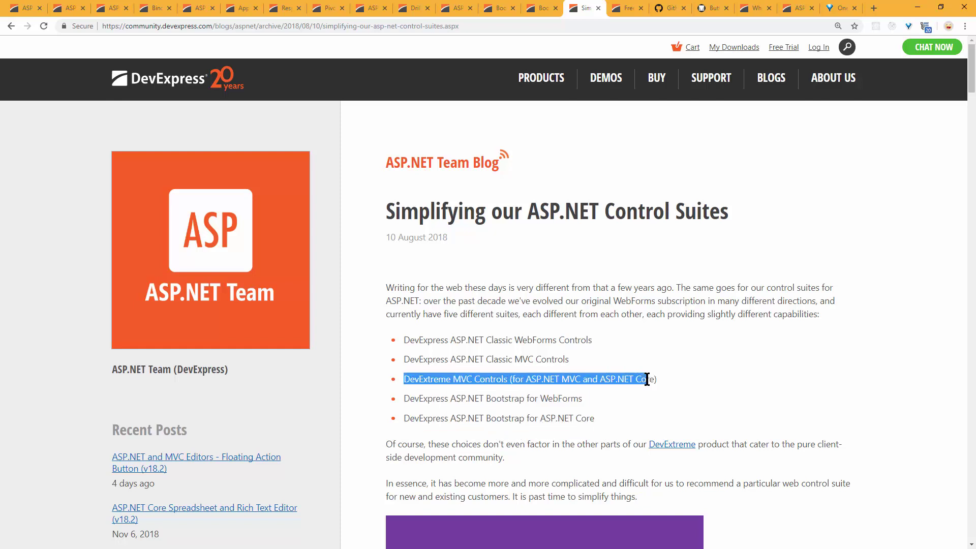
click(686, 376)
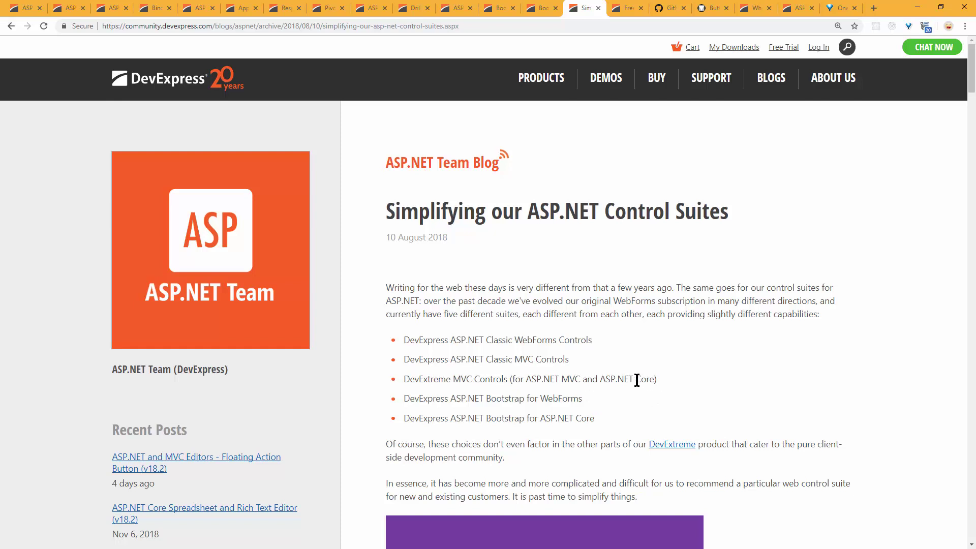
Step: Highlight "ASP.NET Core" and "DevExtreme MVC Controls" in the third list entry and the Bootstrap for WebForms entry, and clear the selection
drag(654, 379, 597, 378)
click(682, 377)
drag(403, 379, 514, 379)
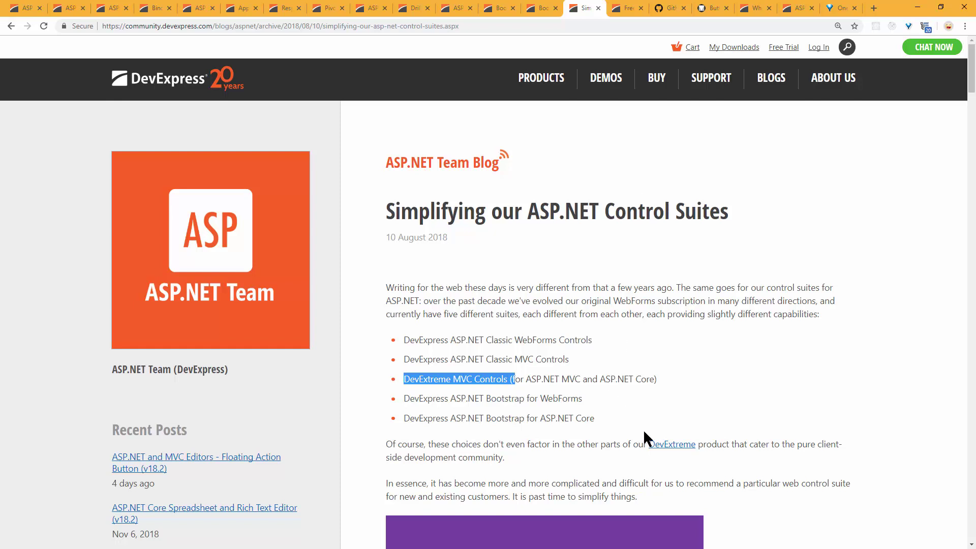
click(645, 398)
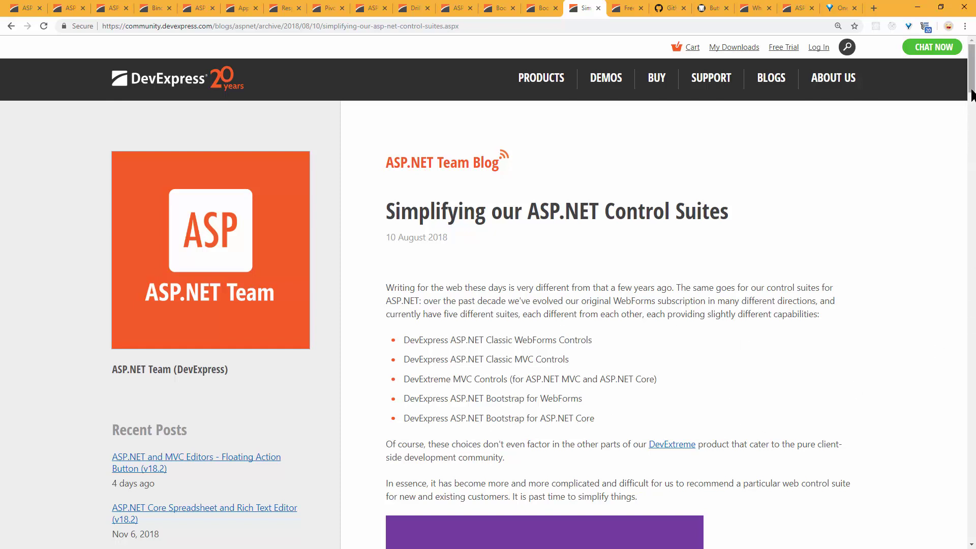
drag(593, 401, 399, 394)
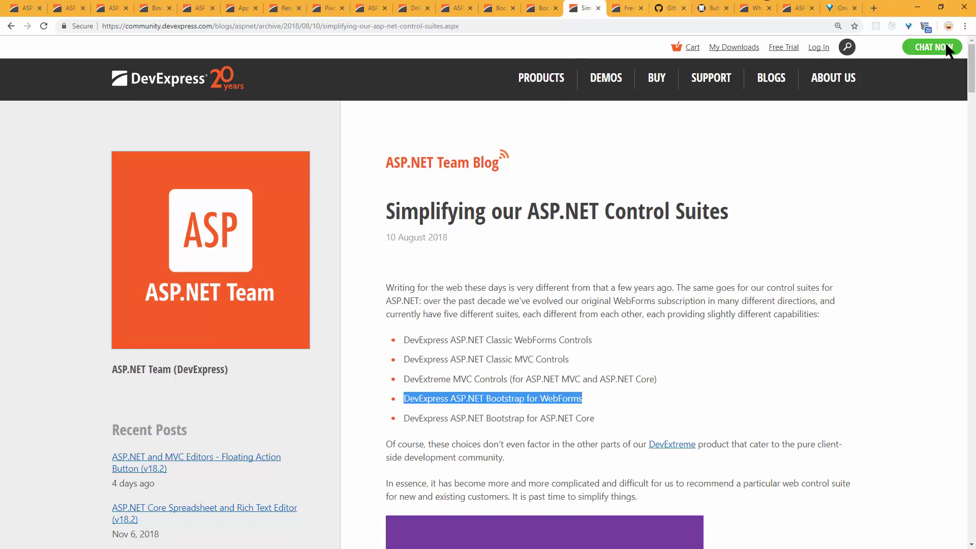
click(832, 307)
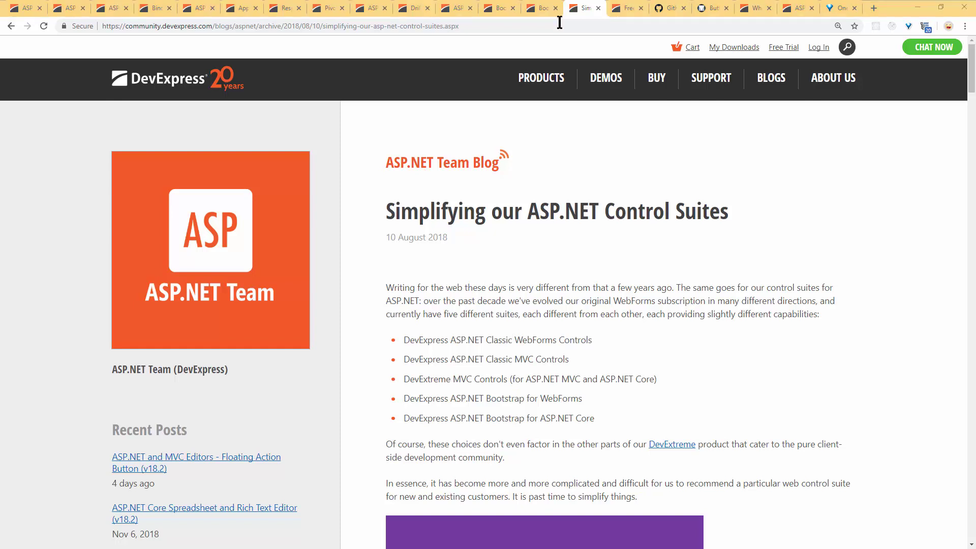
Step: Switch to the Bootstrap Controls demo site and view the File Manager Overview demo
click(497, 8)
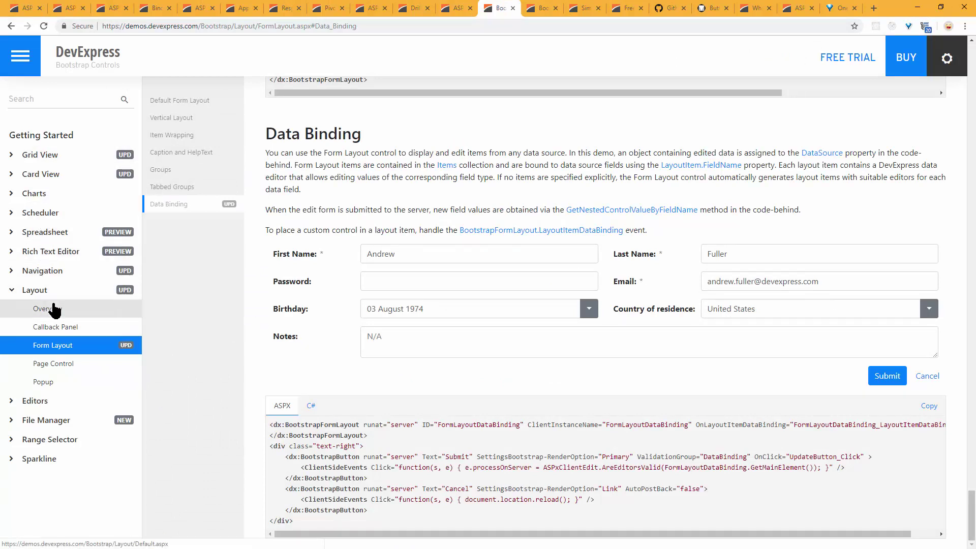
click(34, 422)
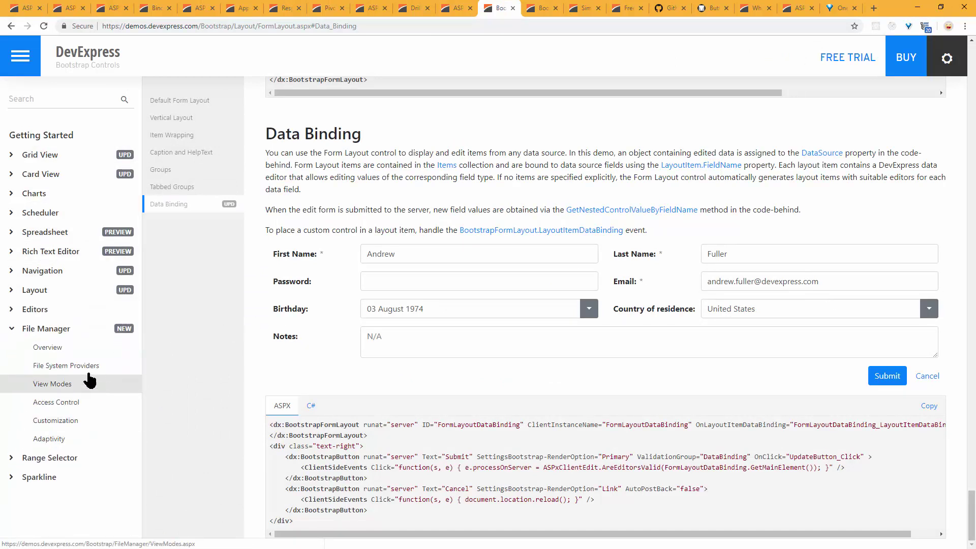
click(62, 350)
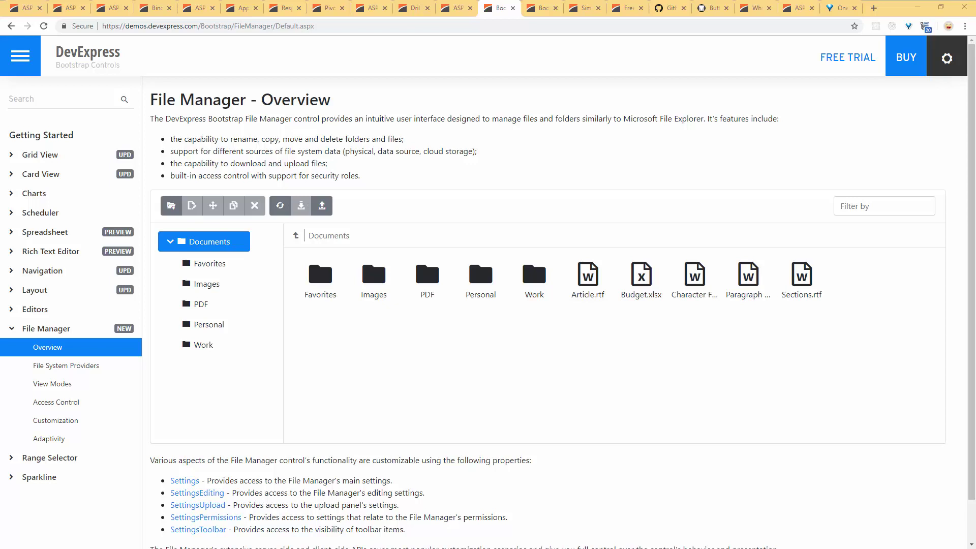
scroll(430, 280, down, 1)
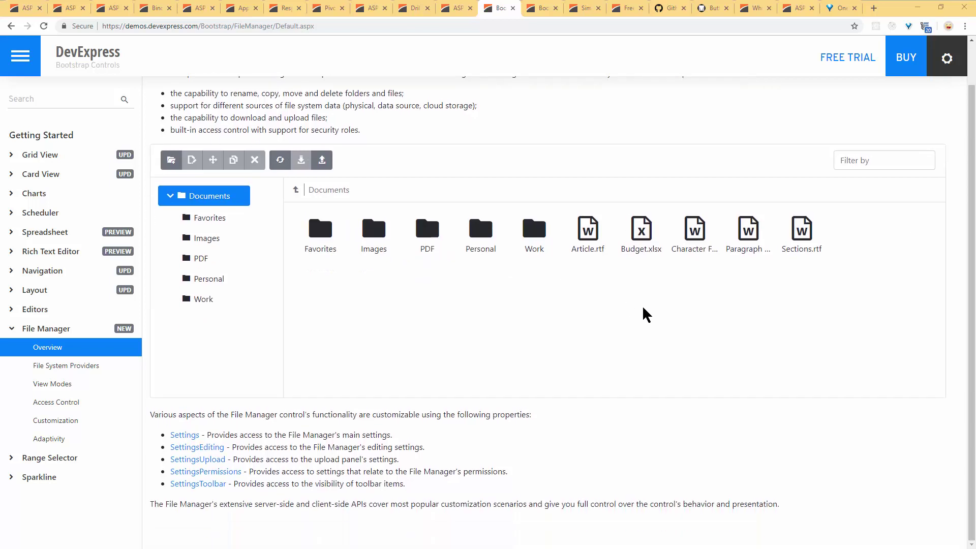
Step: In the File Manager Customization demo, browse the System folder, return to Files, and highlight the paragraph on assigning a custom provider
click(78, 423)
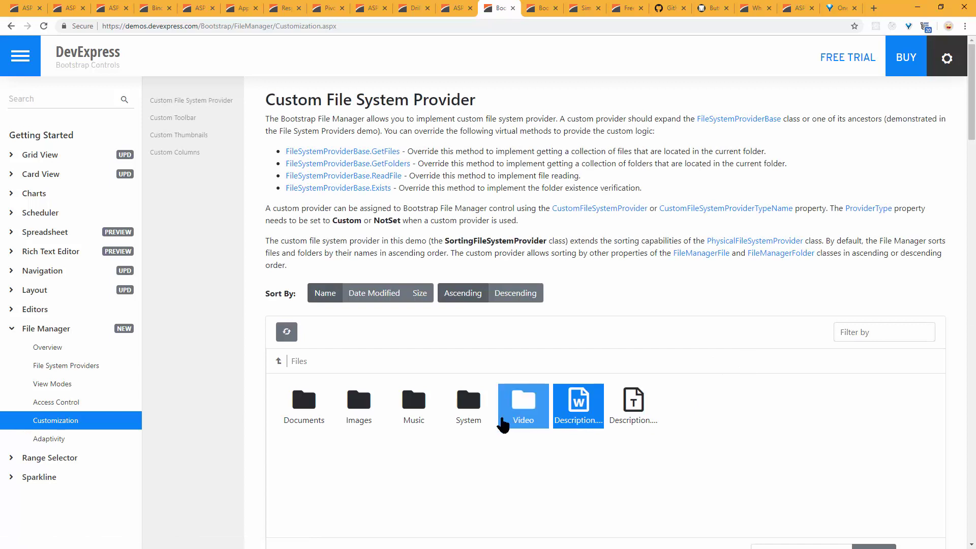
double_click(460, 422)
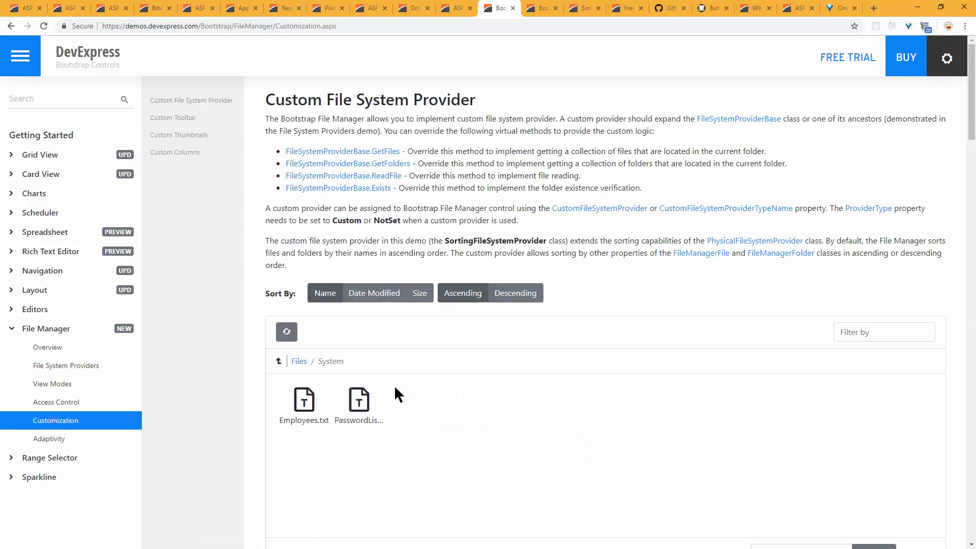
click(304, 362)
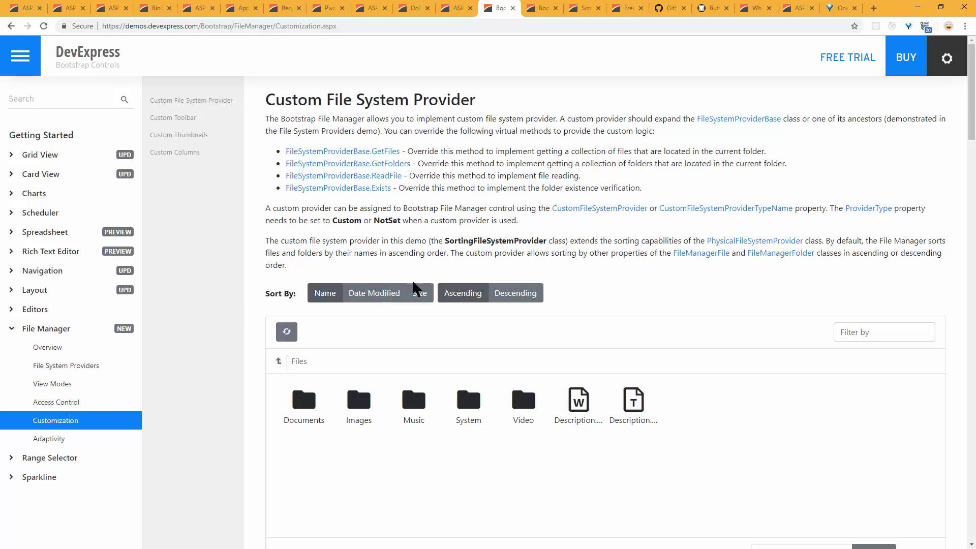
click(626, 395)
drag(265, 208, 542, 219)
click(533, 229)
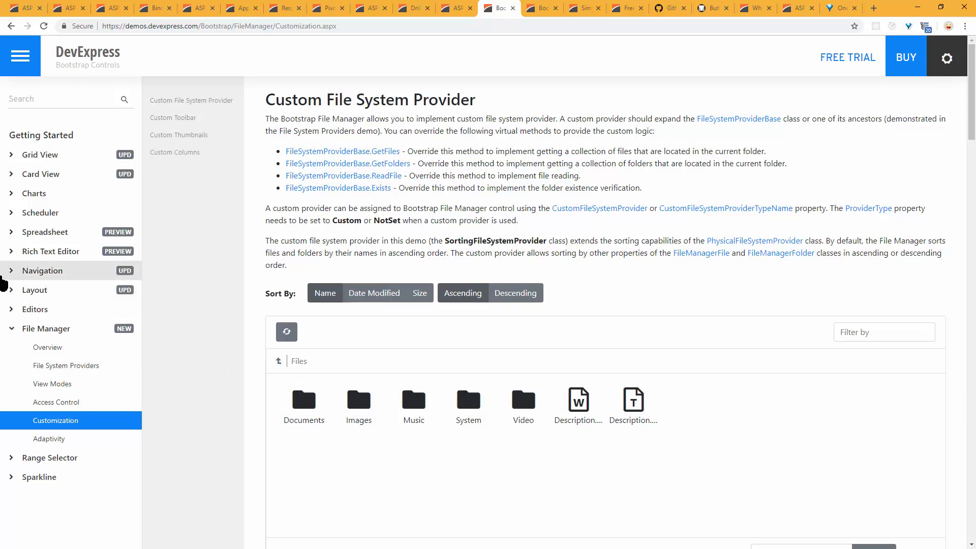
Step: Show the Ribbon demo from the Navigation group and go to its Adaptivity section
click(13, 275)
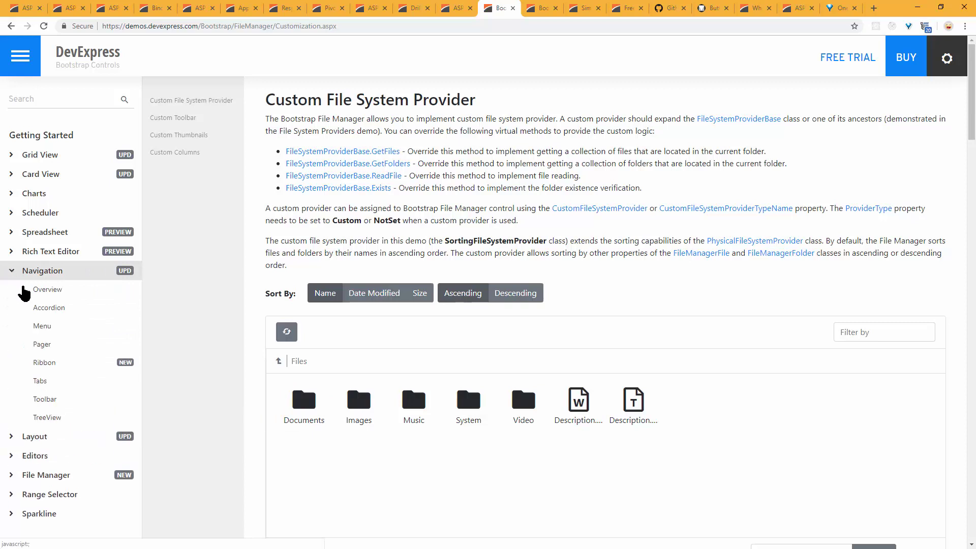
click(83, 365)
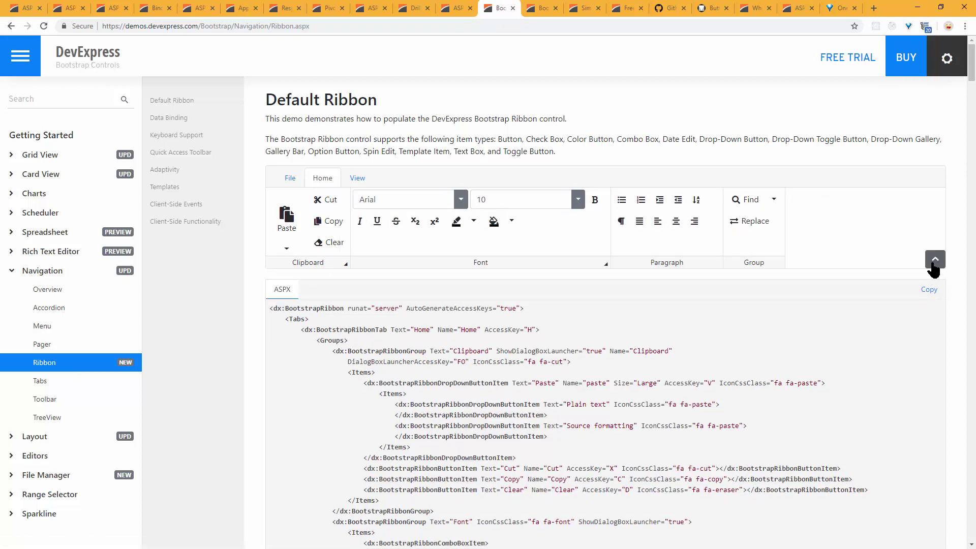
click(285, 248)
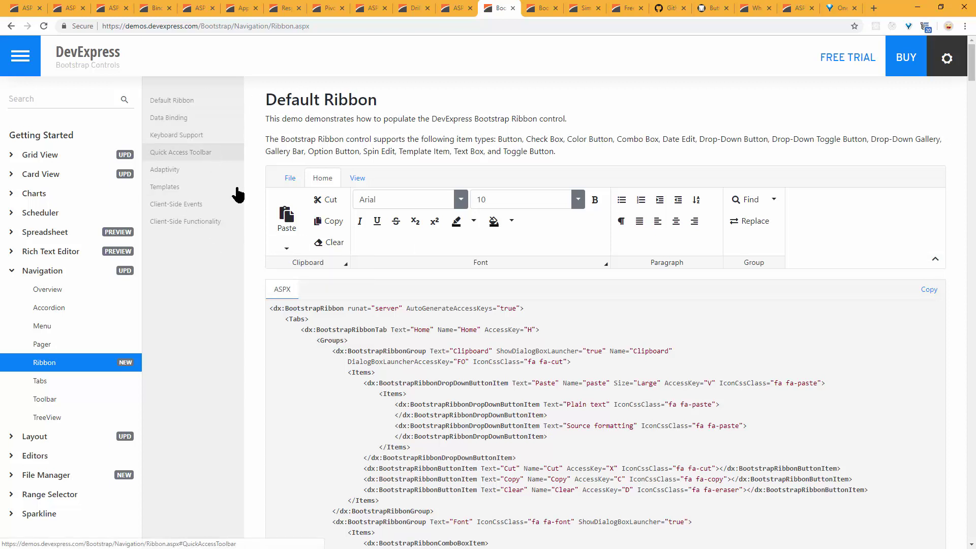
click(165, 170)
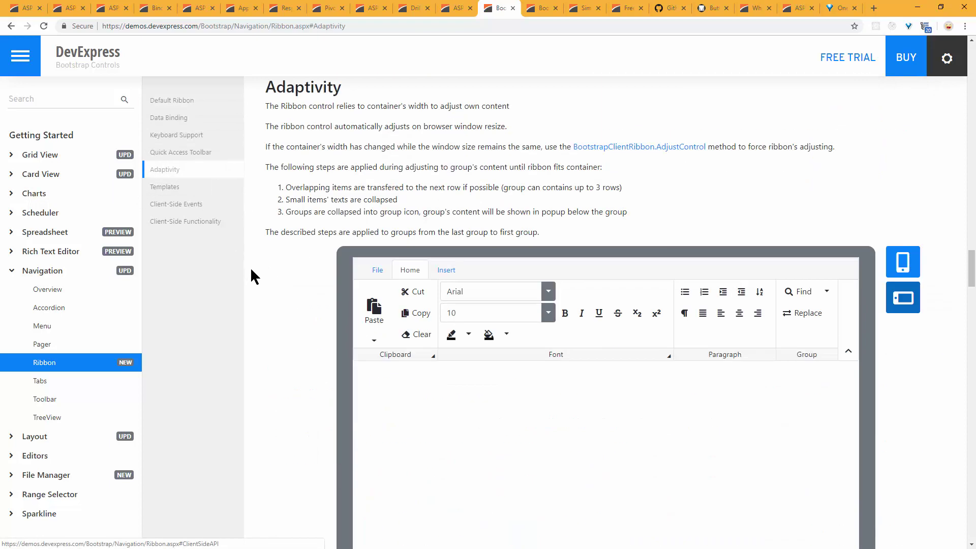
Step: Preview the adaptive ribbon in the landscape and portrait device layouts
click(918, 306)
click(906, 270)
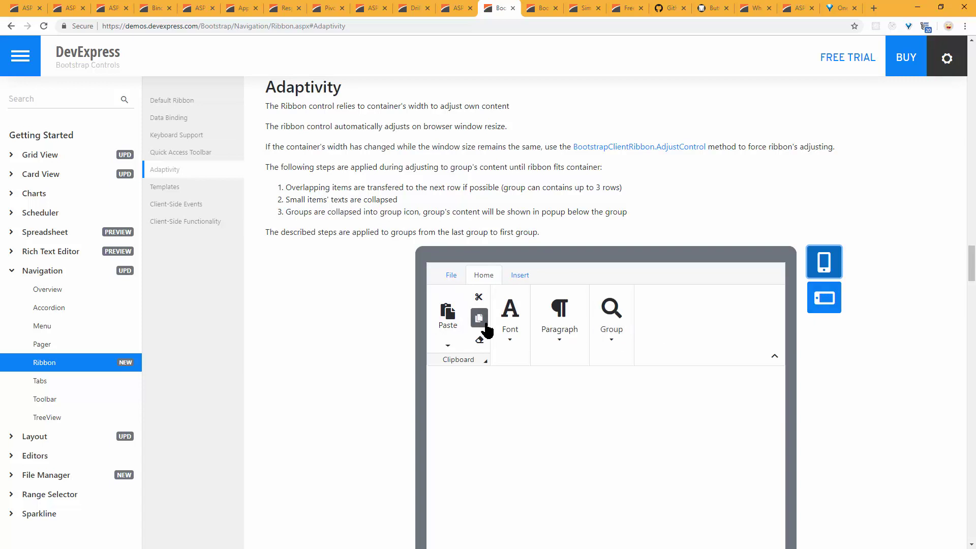
Step: Show the Rich Text Editor Overview demo and look through the list of Rich Text Editor demos
click(12, 252)
click(47, 271)
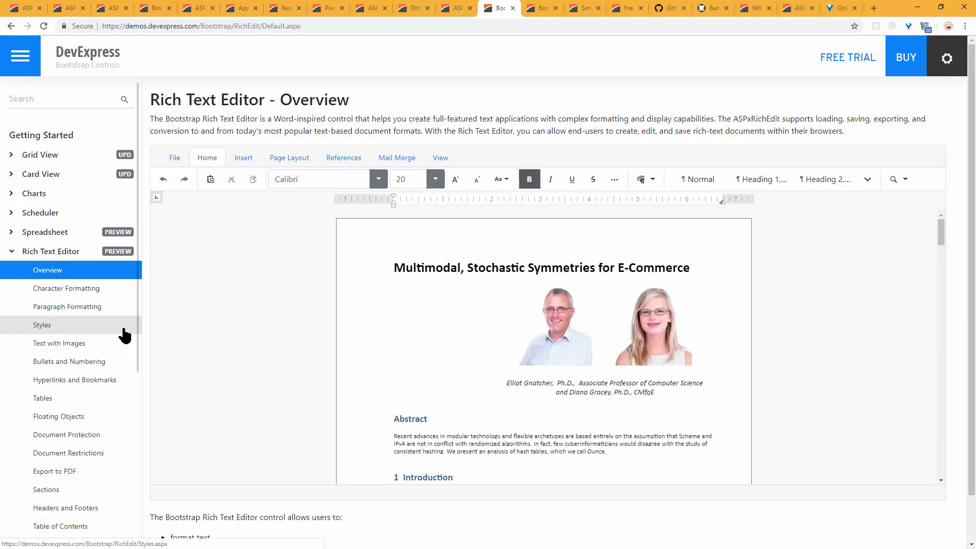
scroll(113, 311, down, 3)
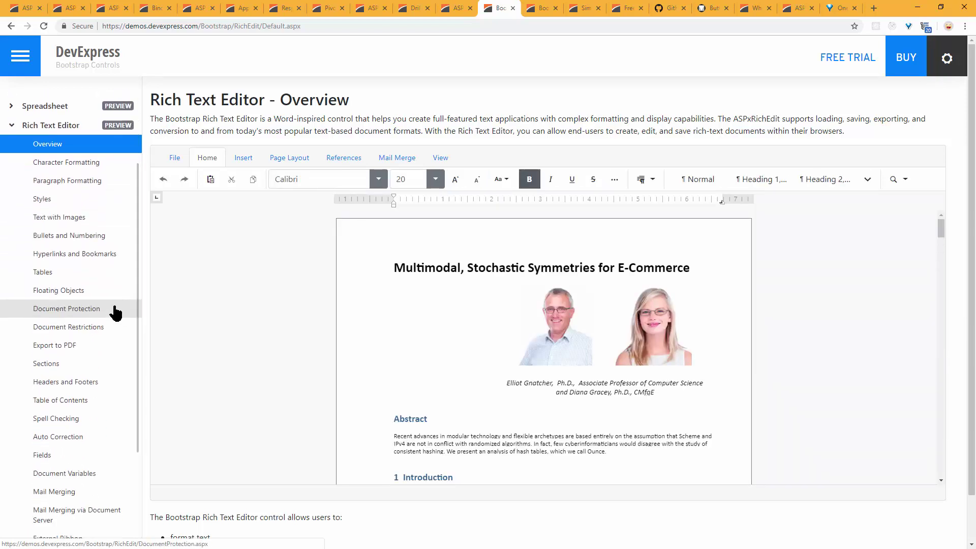
scroll(93, 387, down, 2)
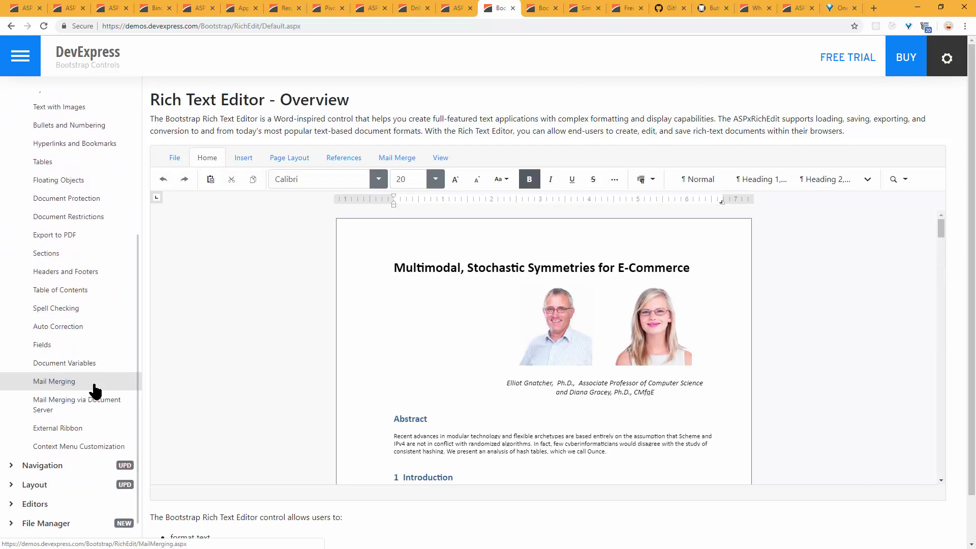
scroll(94, 390, up, 2)
scroll(89, 416, down, 2)
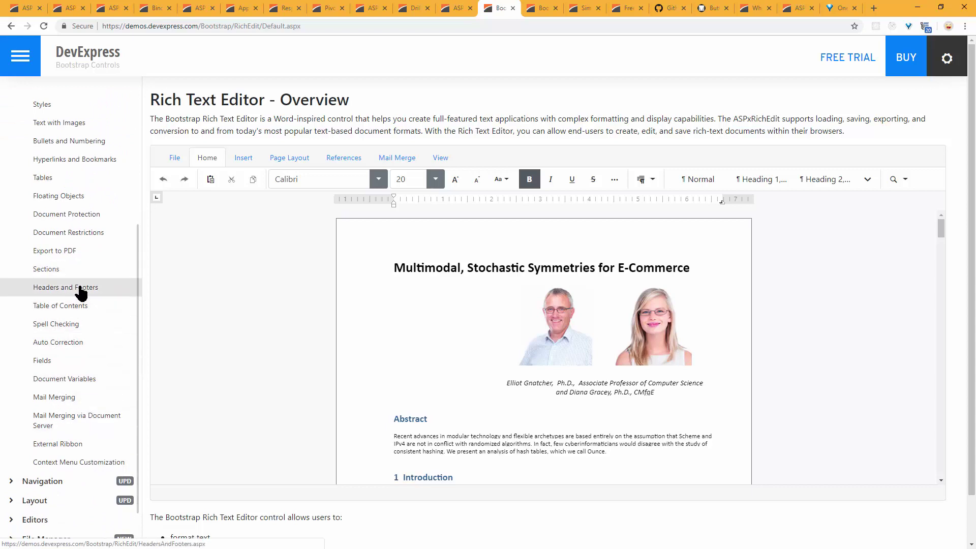
scroll(80, 294, up, 3)
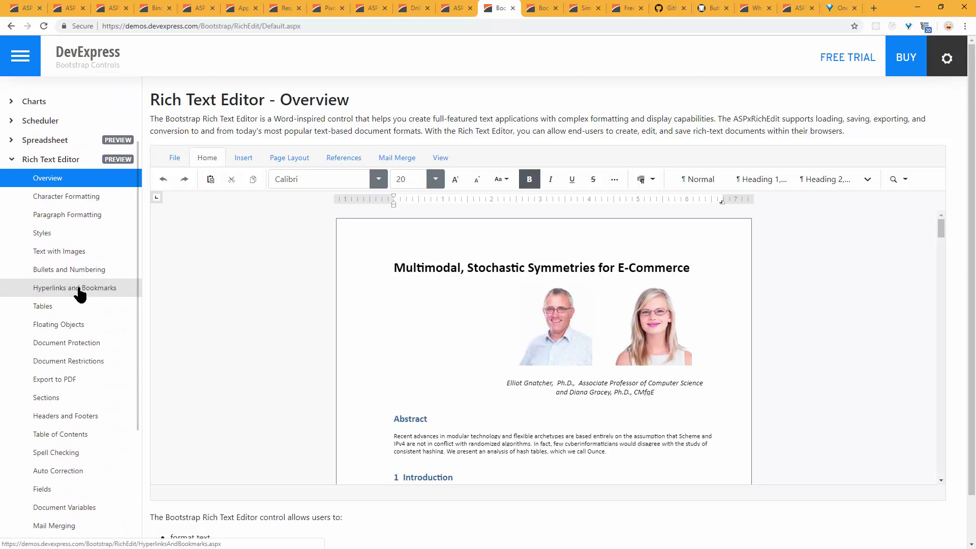
Step: Collapse the Rich Text Editor group and show the Spreadsheet Overview demo
click(14, 159)
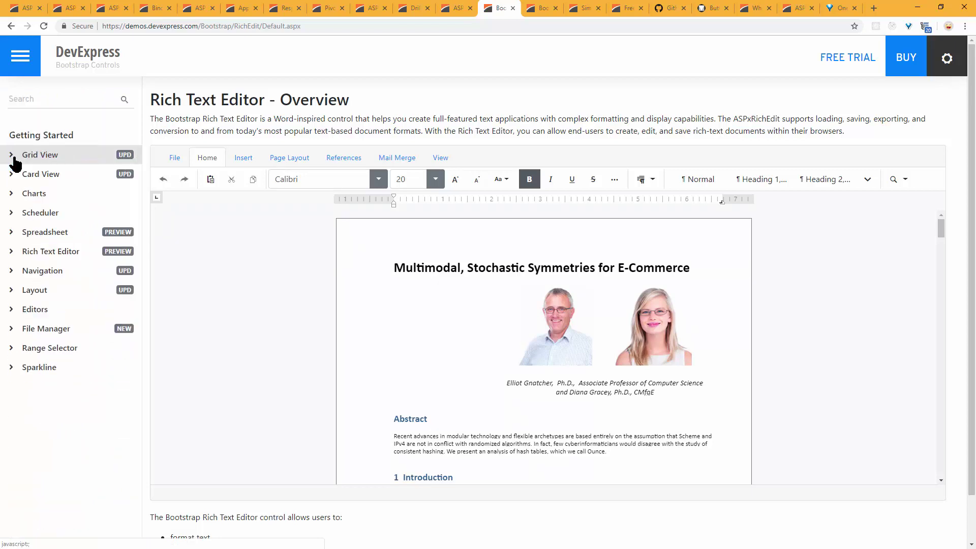
click(7, 235)
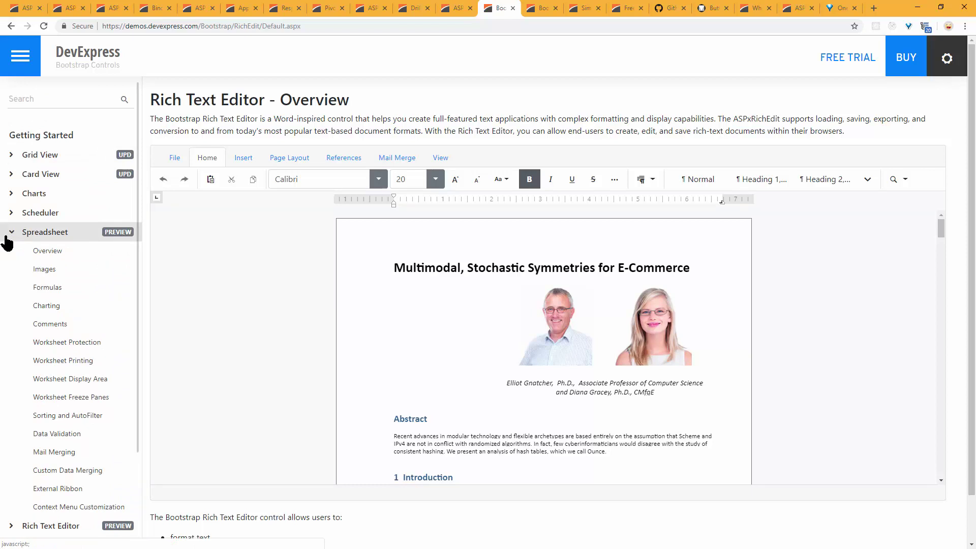
click(67, 253)
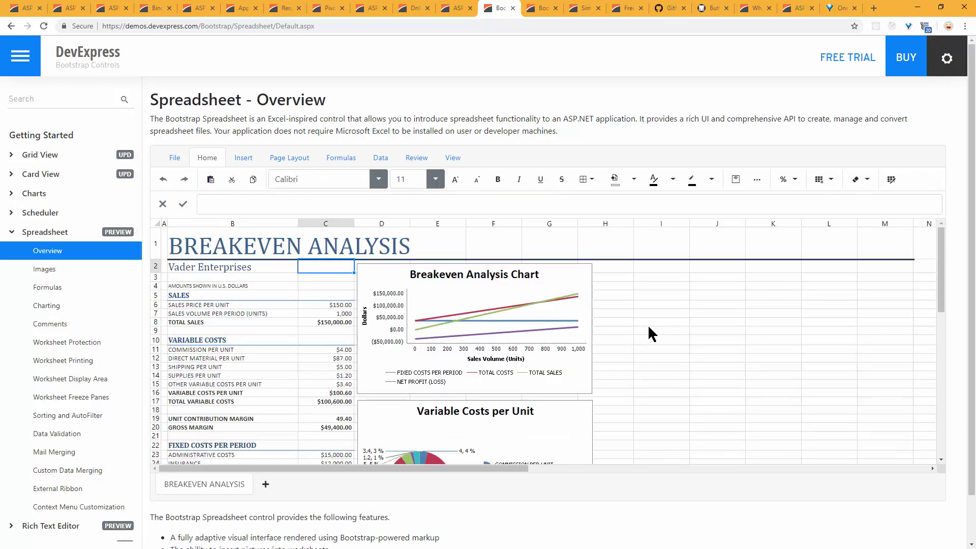
Step: Show the Card View Scrolling and Paging demo and view its Vertical Scrolling section
click(22, 178)
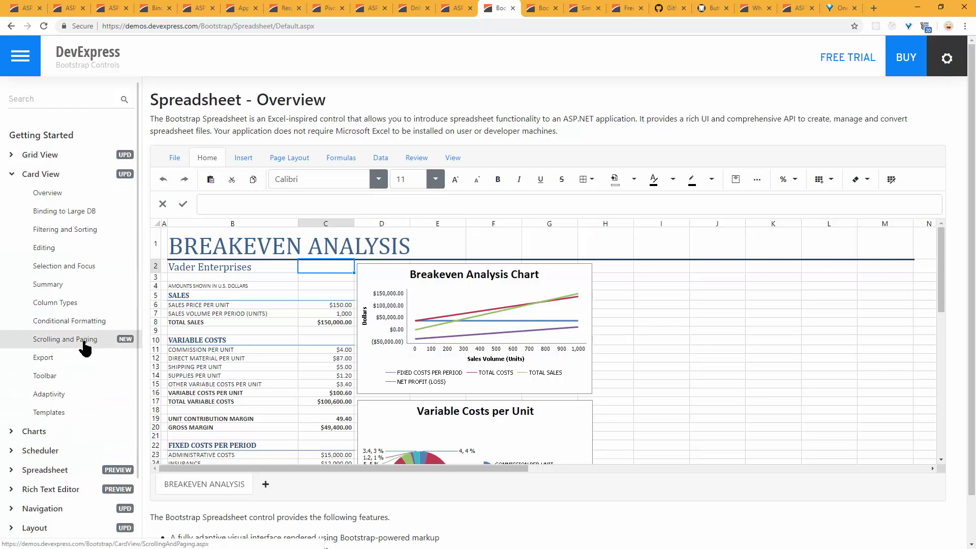
click(84, 342)
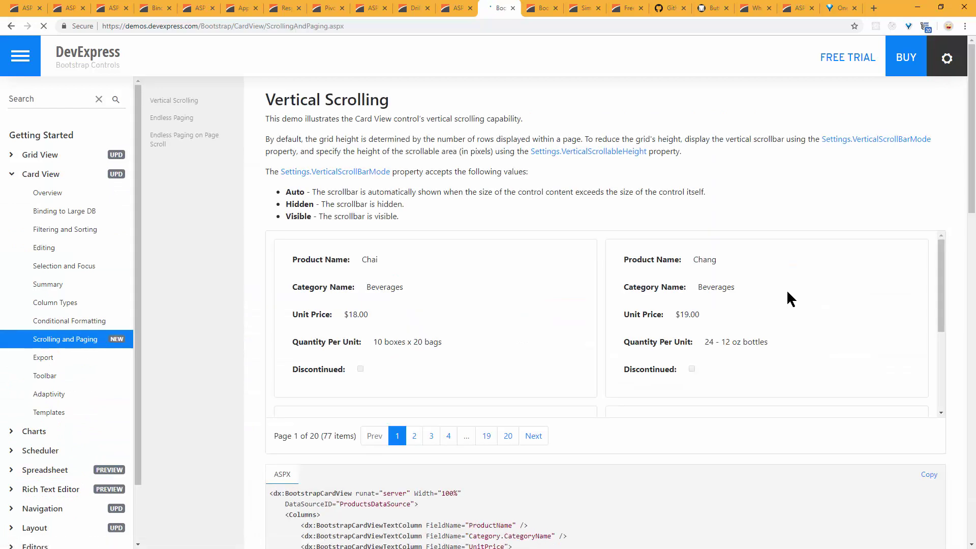
scroll(580, 230, down, 2)
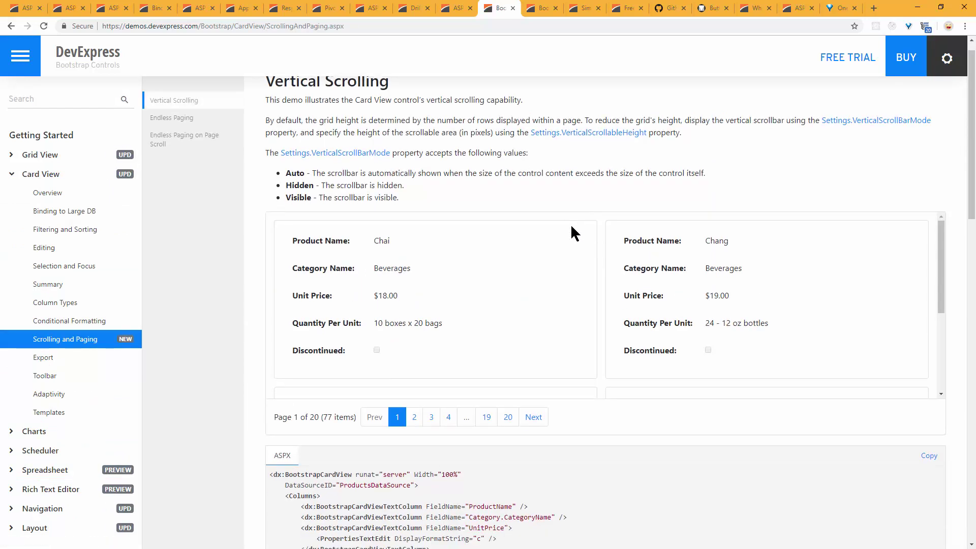
scroll(596, 227, up, 1)
drag(940, 281, 936, 220)
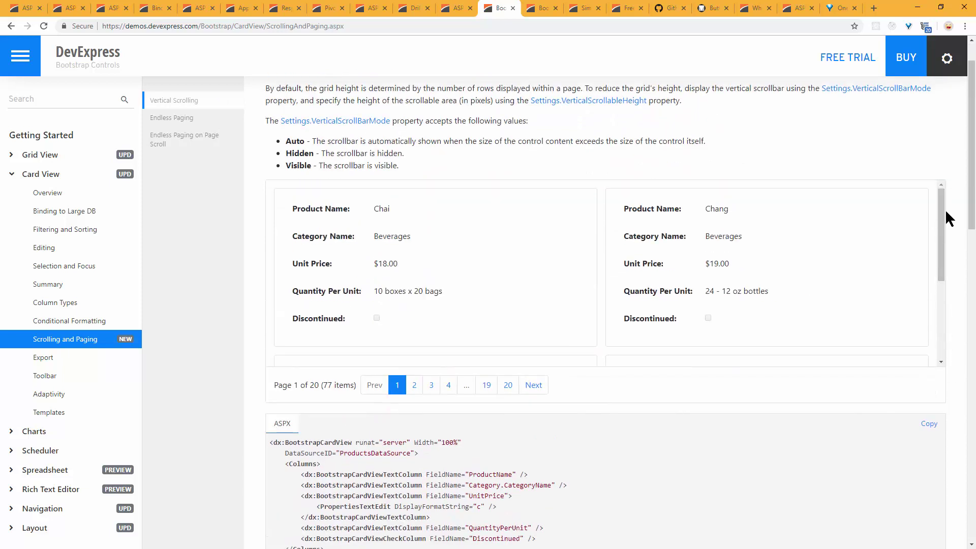
scroll(945, 216, up, 1)
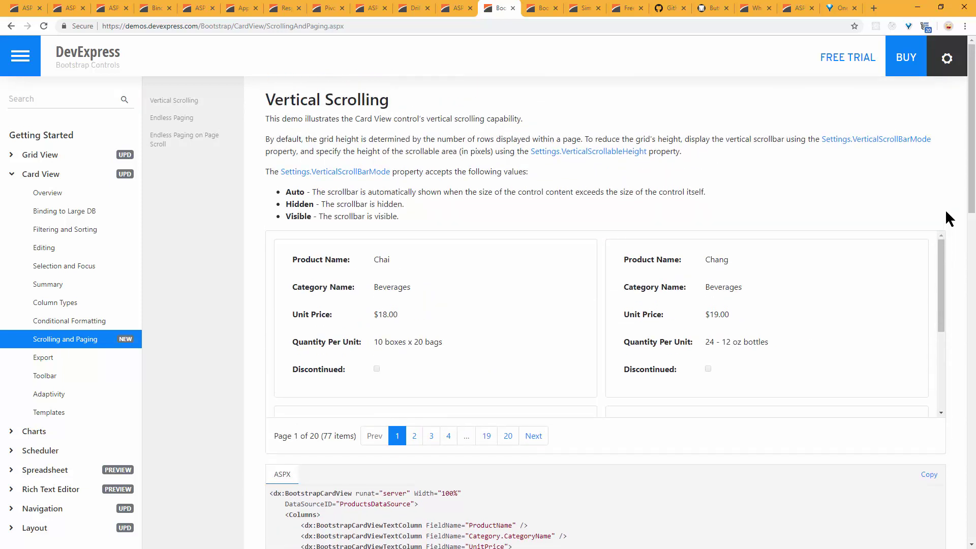
Step: Open the Settings.VerticalScrollBarMode help page in a new tab and close that tab
middle_click(341, 175)
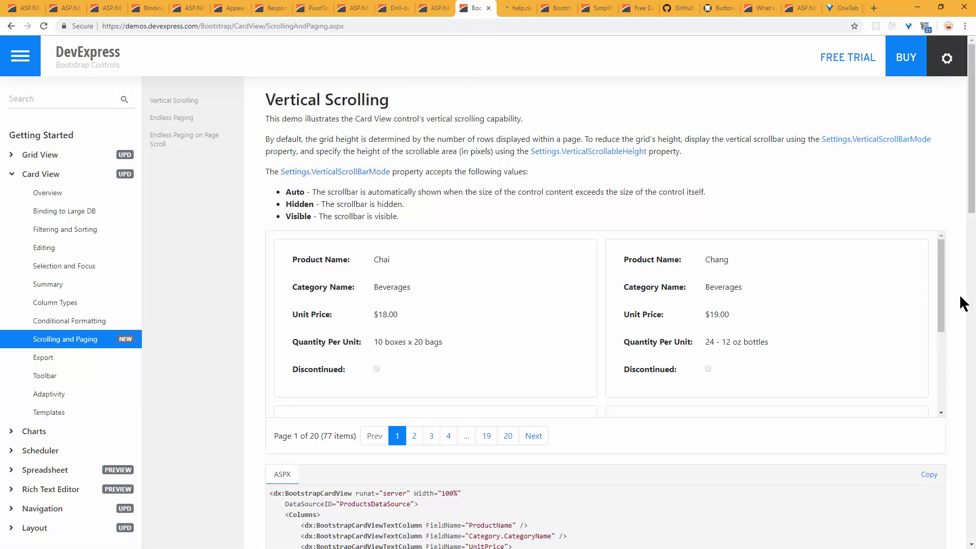
drag(941, 304, 958, 294)
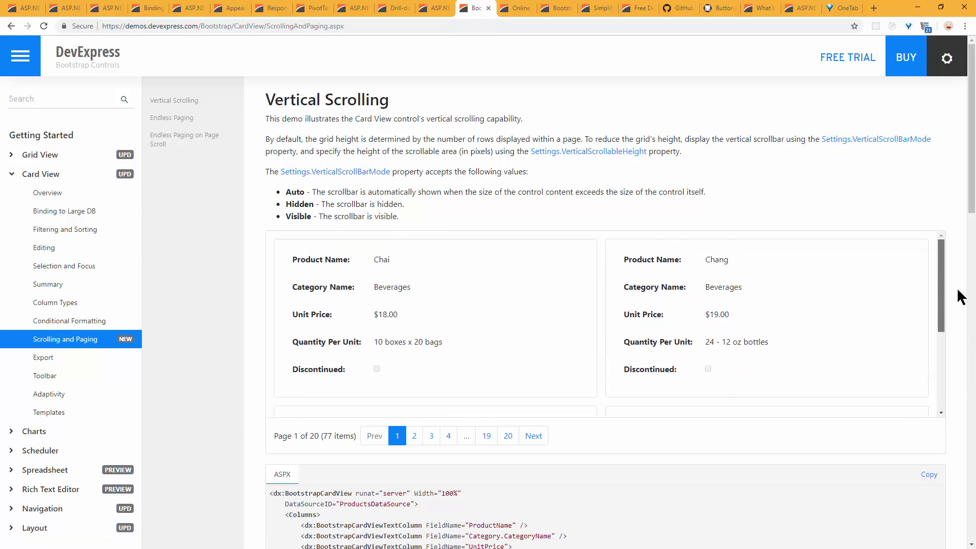
click(515, 8)
middle_click(514, 8)
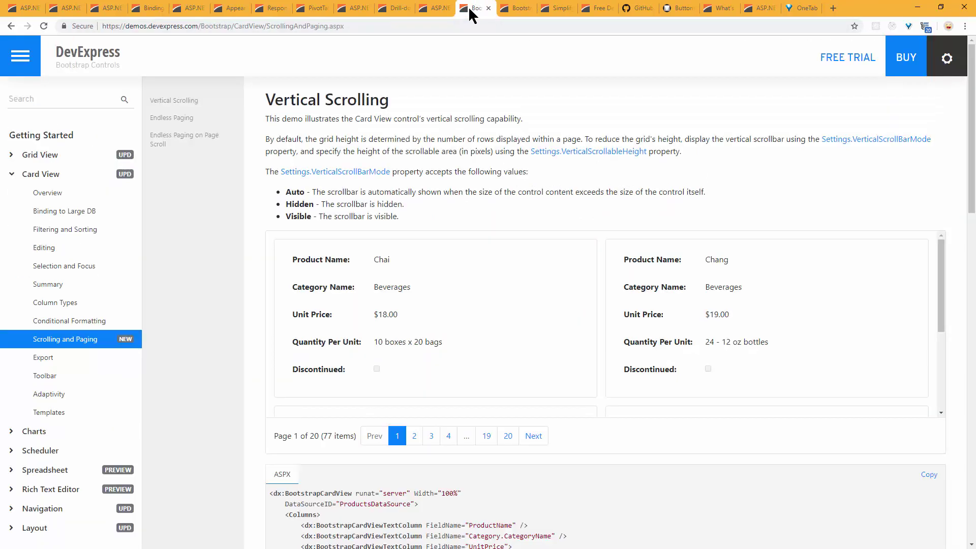
Step: Scroll through the Vertical Scrolling cards and load more cards four times in the Endless Paging demo
scroll(627, 319, down, 2)
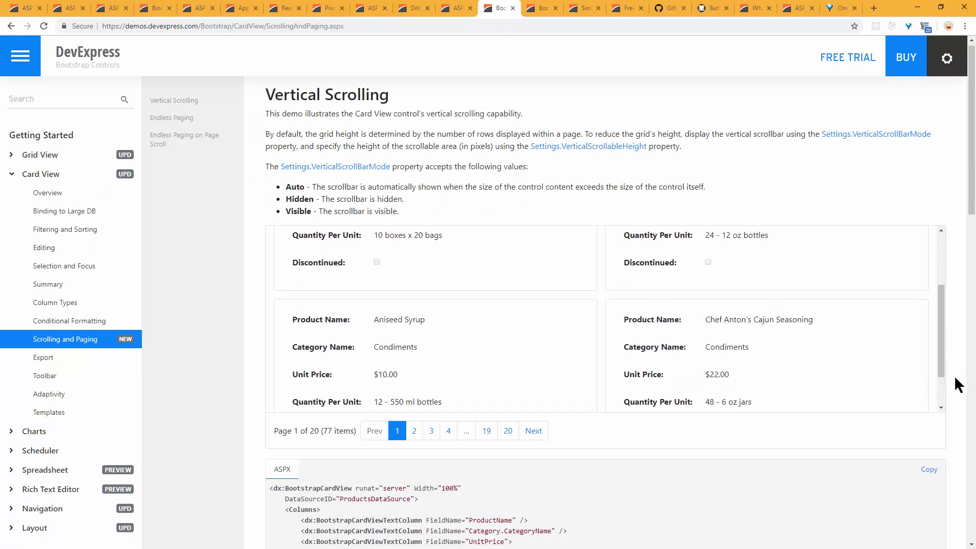
scroll(954, 375, down, 6)
scroll(953, 376, down, 5)
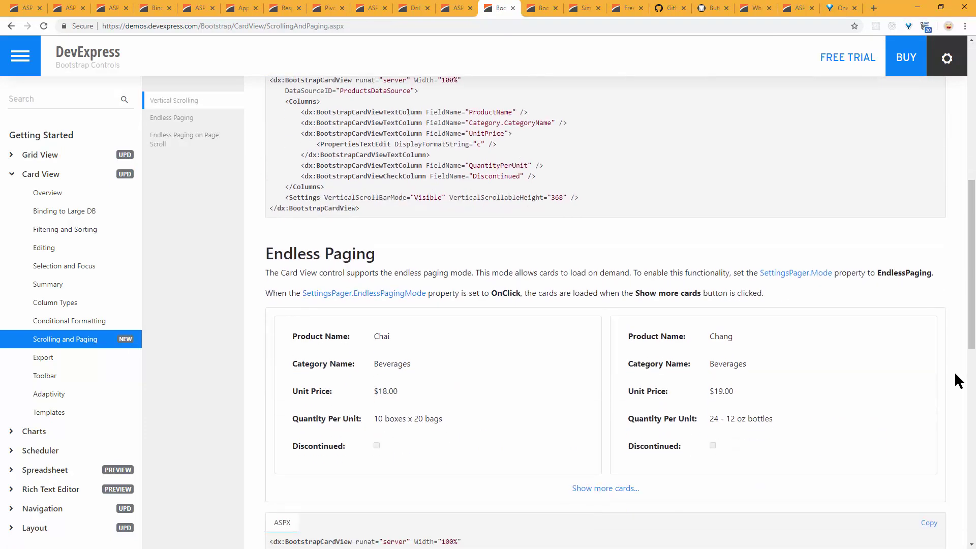
click(599, 349)
scroll(705, 359, down, 5)
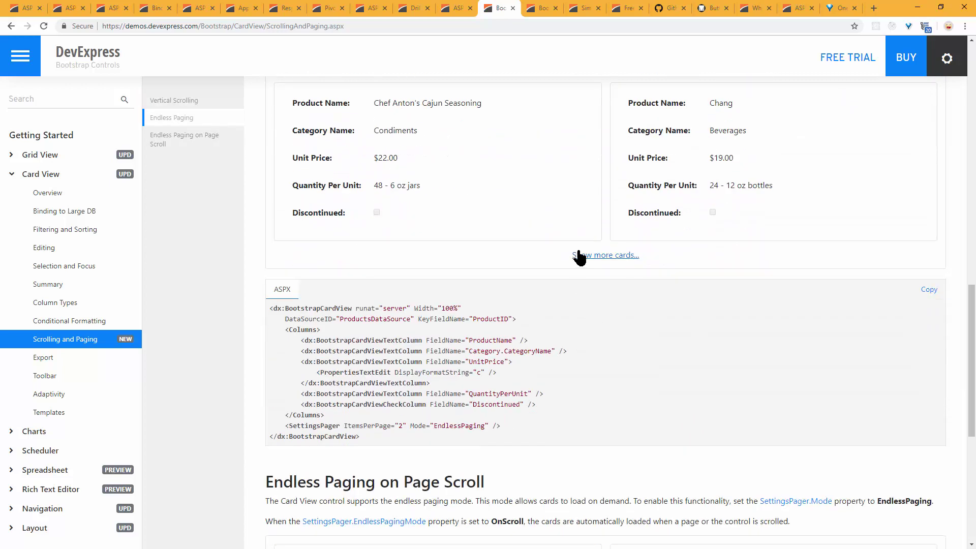
click(577, 254)
scroll(621, 271, down, 2)
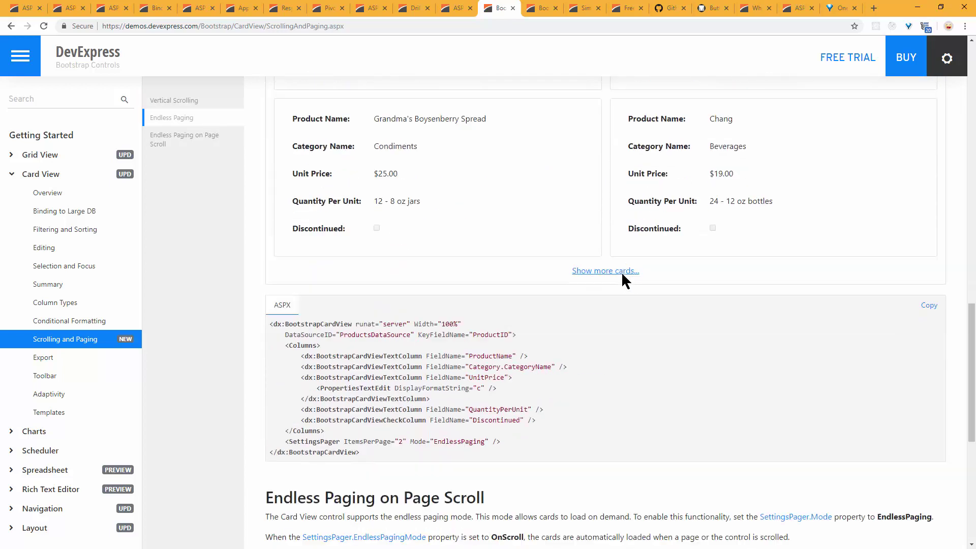
scroll(622, 274, down, 3)
click(587, 171)
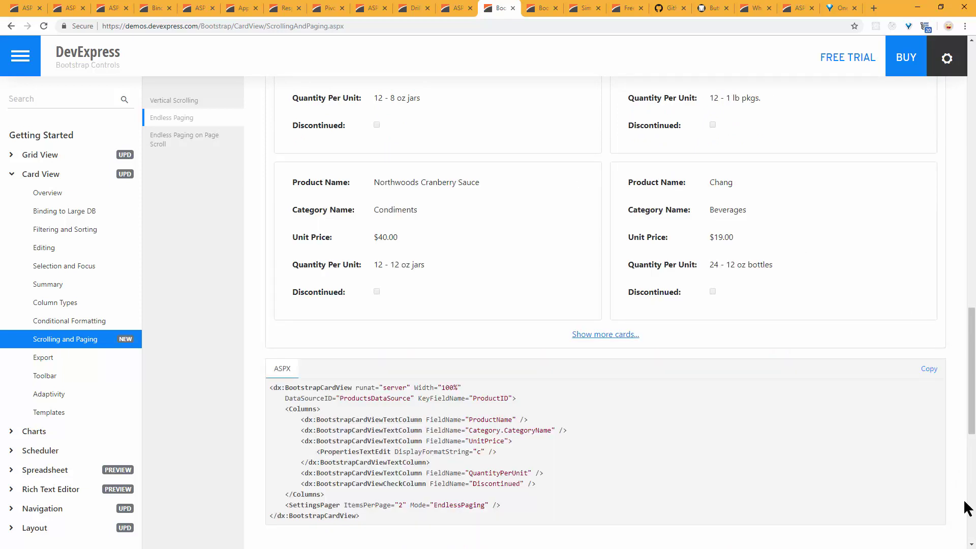
click(600, 335)
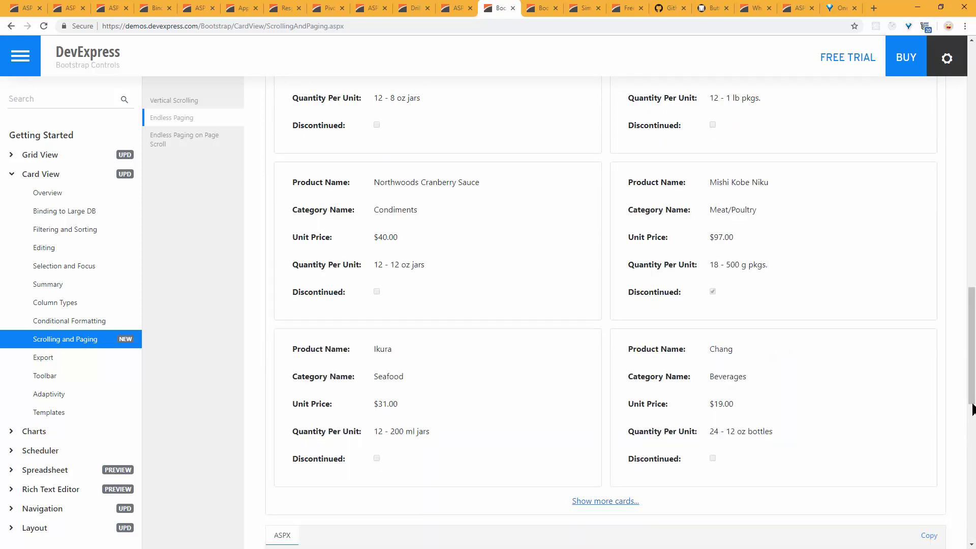
scroll(843, 417, down, 5)
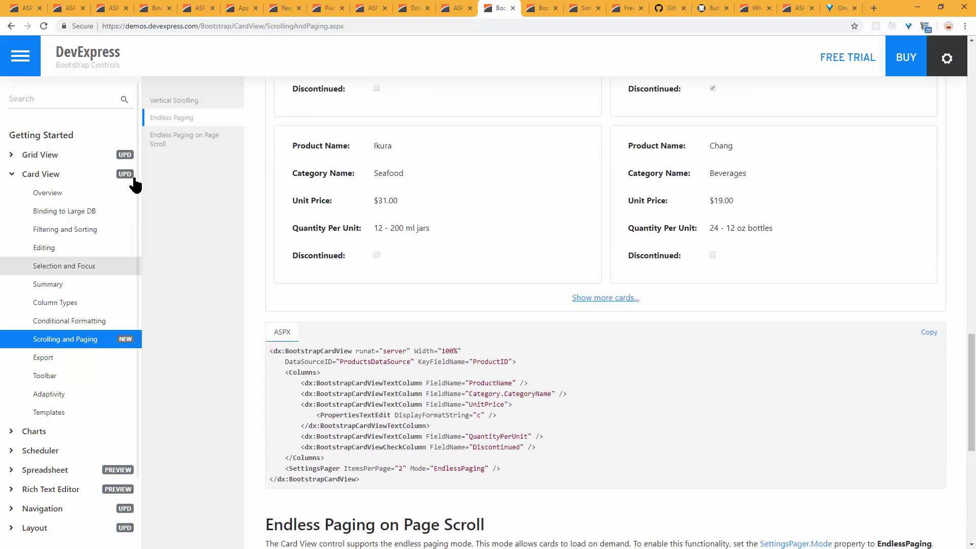
Step: Go to the Endless Paging on Page Scroll section and scroll through its cards so further ones load automatically
click(159, 145)
scroll(547, 357, down, 6)
scroll(569, 400, down, 15)
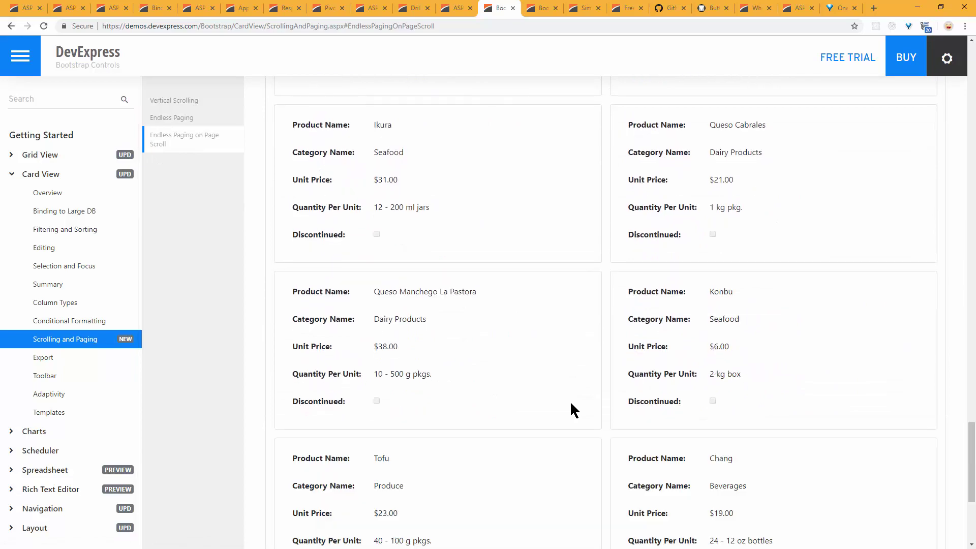
scroll(574, 398, down, 9)
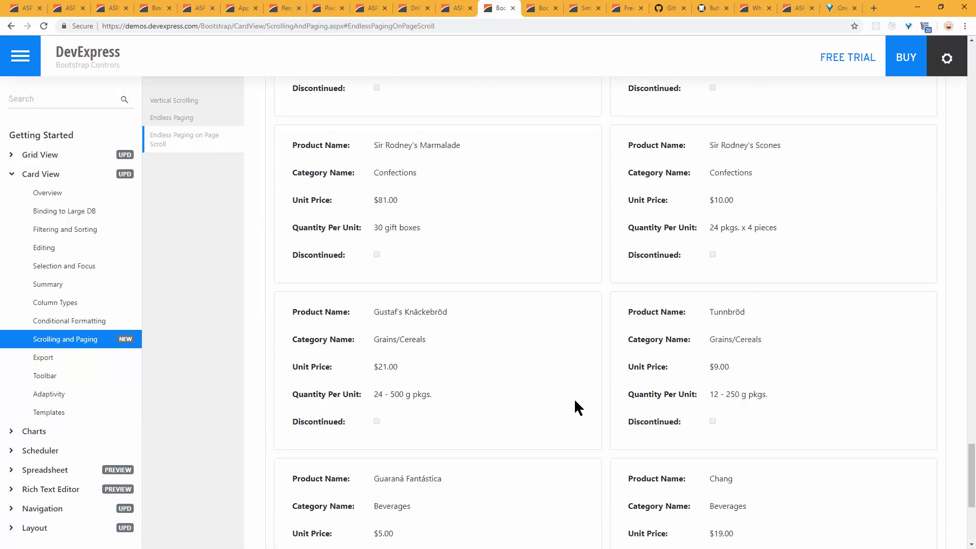
scroll(575, 398, down, 10)
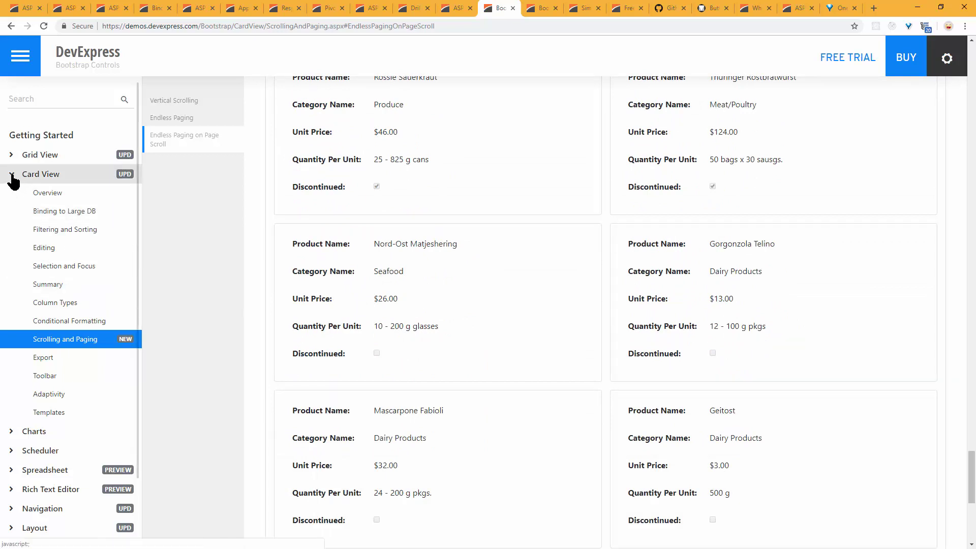
Step: Collapse the Card View group, show the Grid View Overview demo, and display the available color themes
click(12, 176)
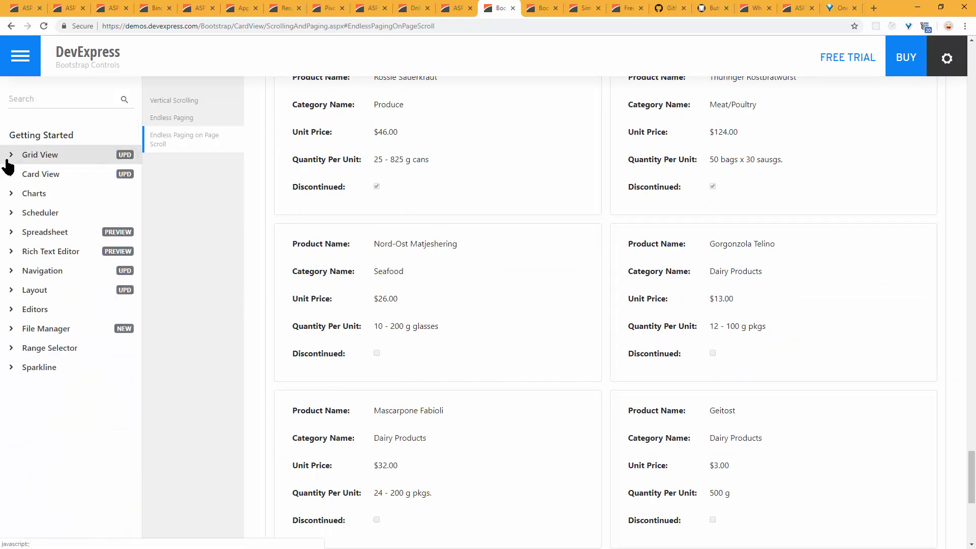
click(7, 161)
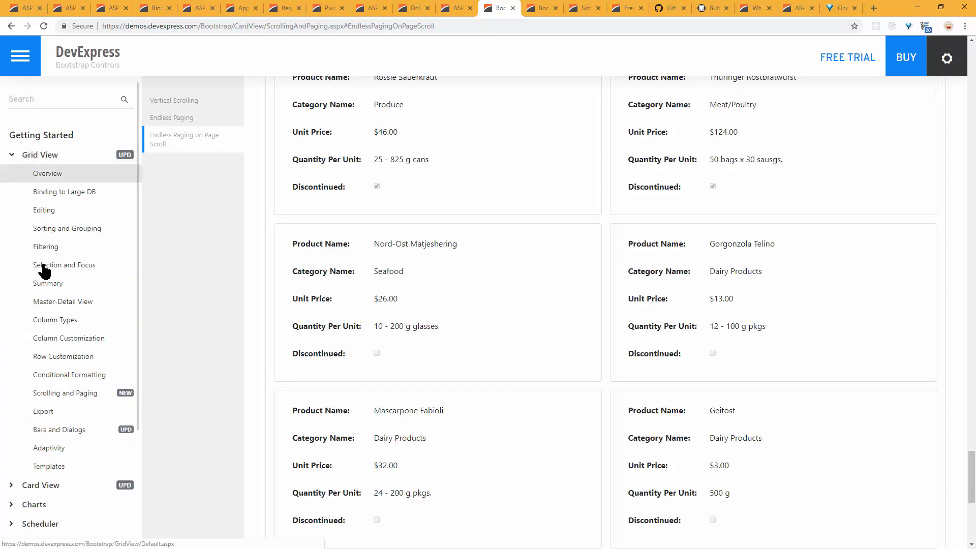
click(41, 171)
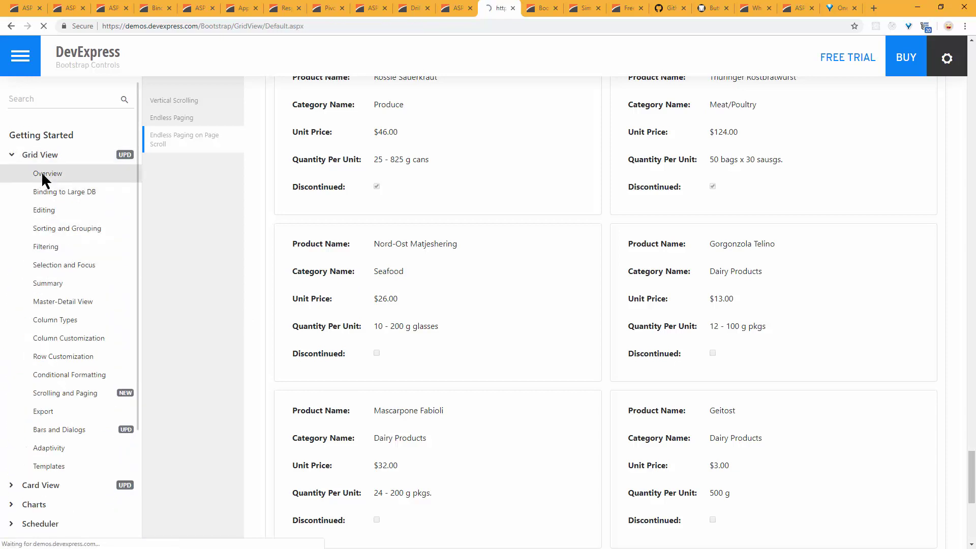
click(946, 60)
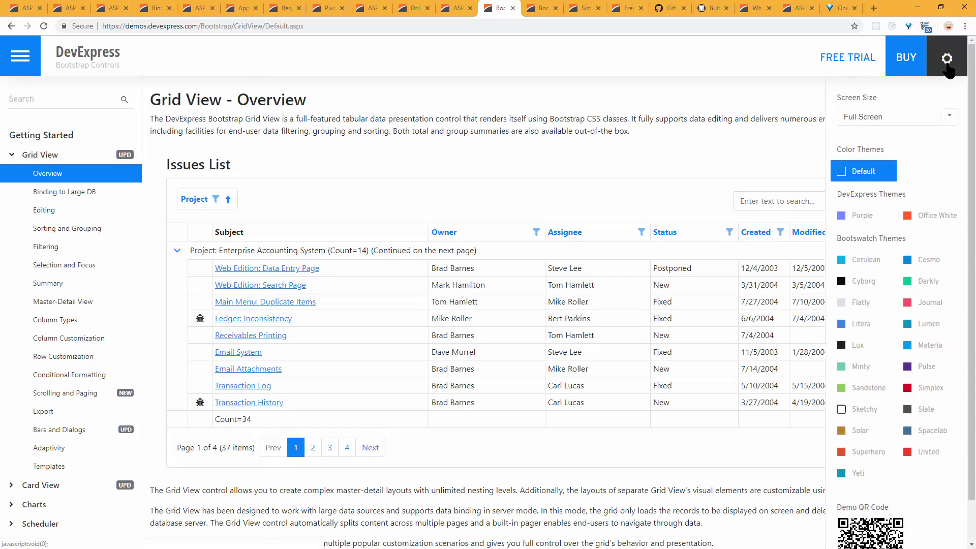
Step: Switch to the Free DevExpress Bootstrap 4 Themes blog post and highlight the MIT license bullets on using and modifying the themes
click(621, 9)
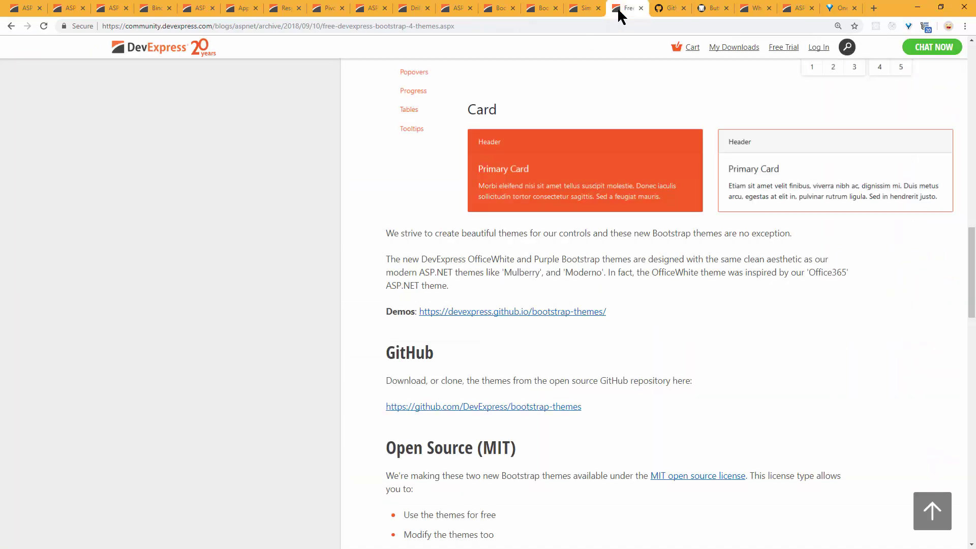
scroll(648, 392, up, 10)
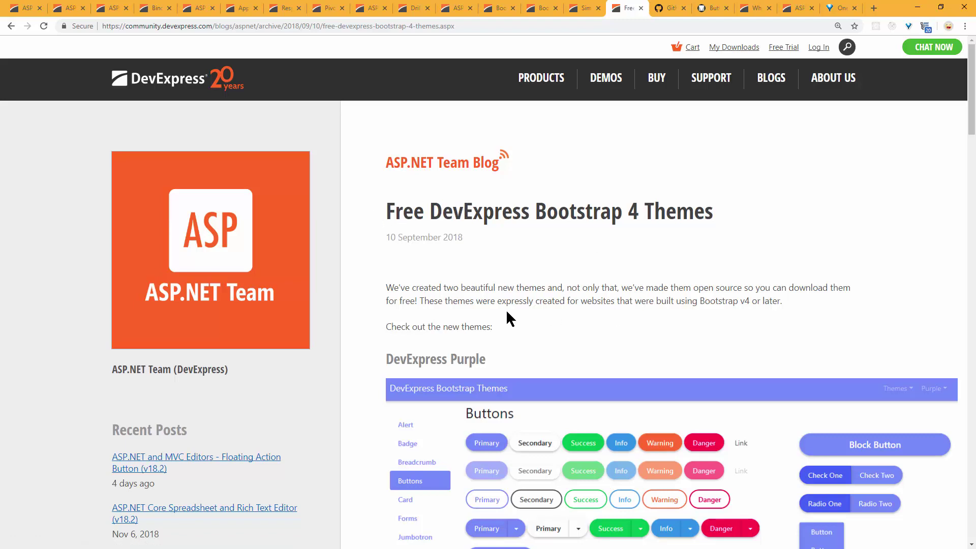
scroll(771, 401, down, 13)
scroll(771, 414, down, 8)
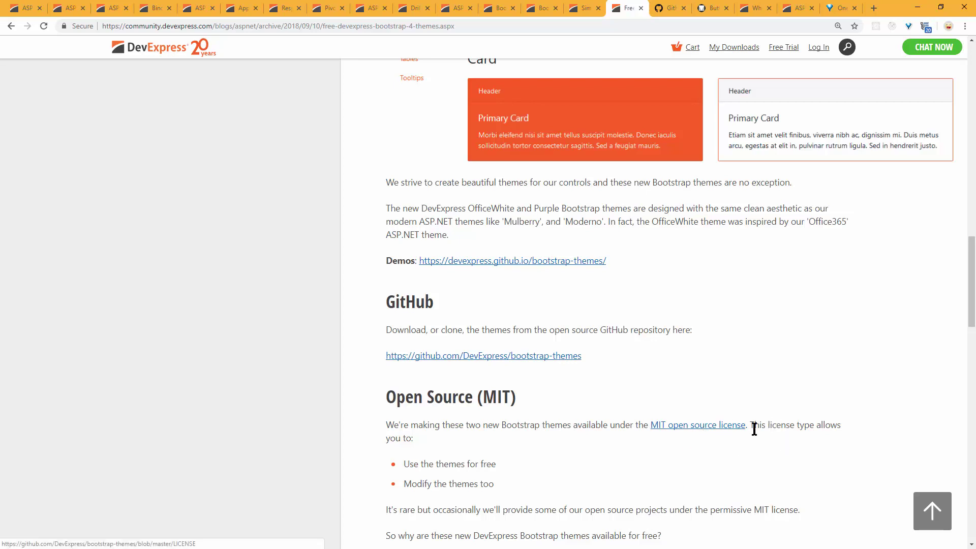
drag(494, 466, 406, 467)
drag(490, 484, 402, 481)
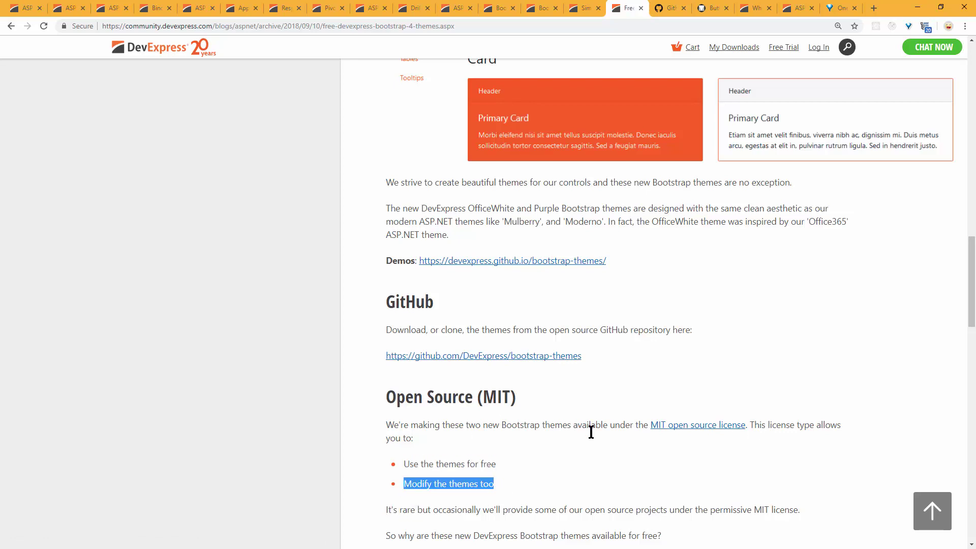
Step: Scroll back through the OfficeWhite and Purple theme previews, and show the DevExpress bootstrap-themes GitHub repository
scroll(682, 431, up, 9)
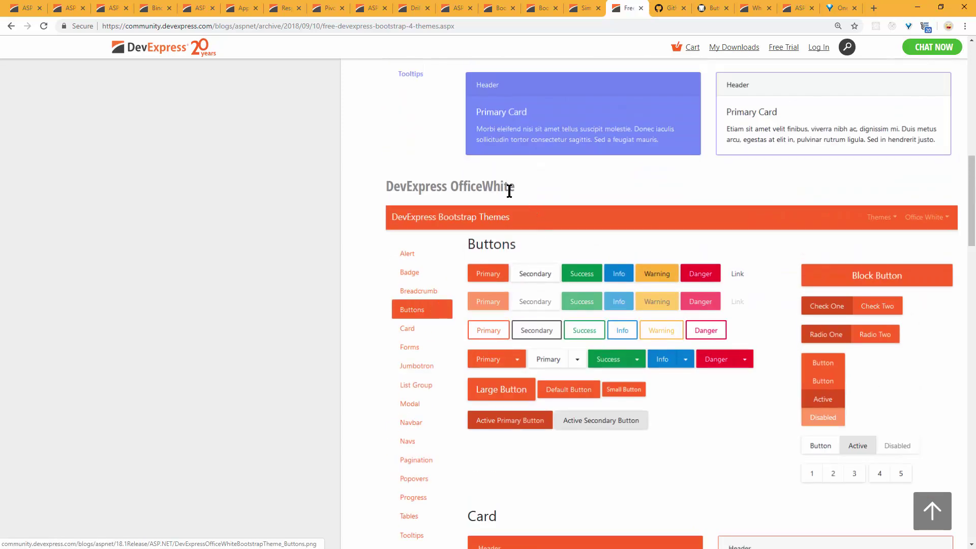
scroll(431, 189, up, 8)
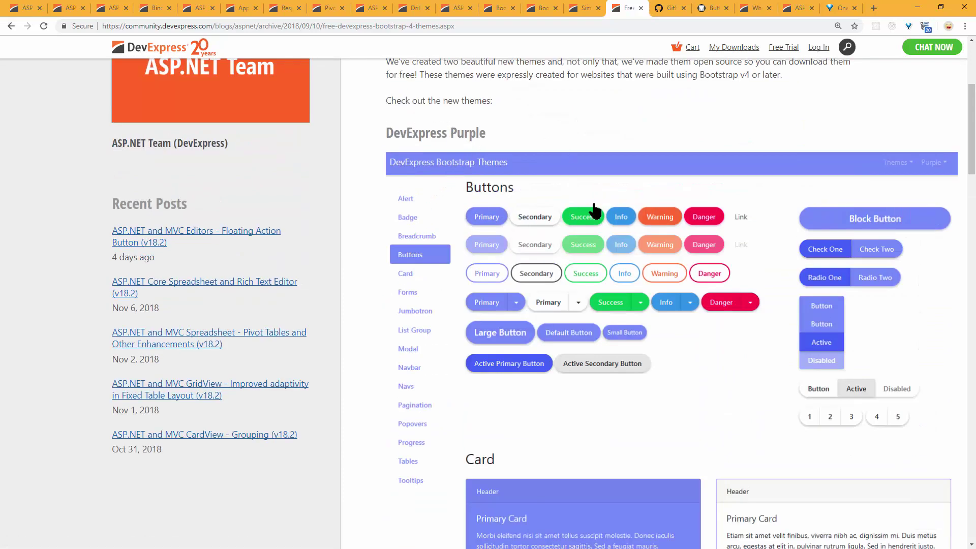
click(658, 10)
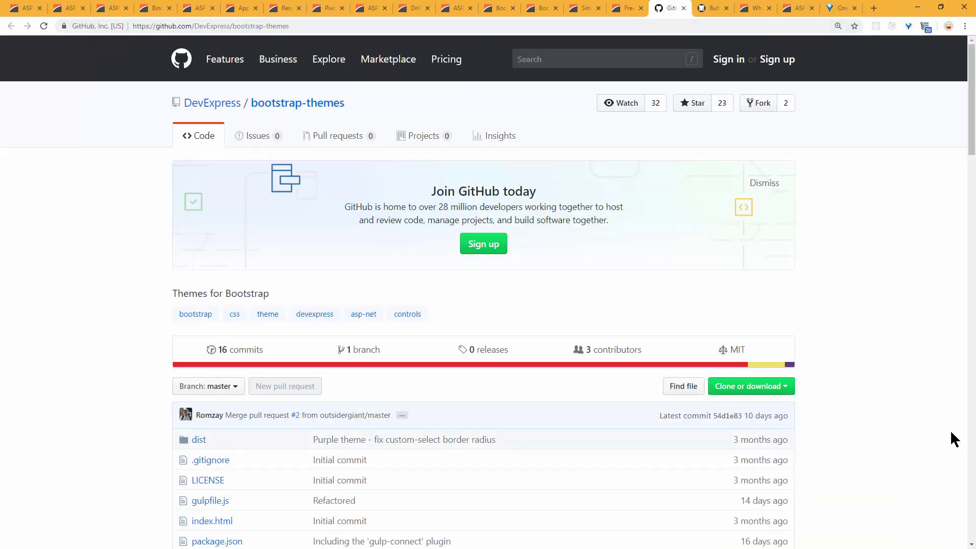
Step: Return to the Free DevExpress Bootstrap 4 Themes post and review the Purple and OfficeWhite previews down to the demos link
click(585, 10)
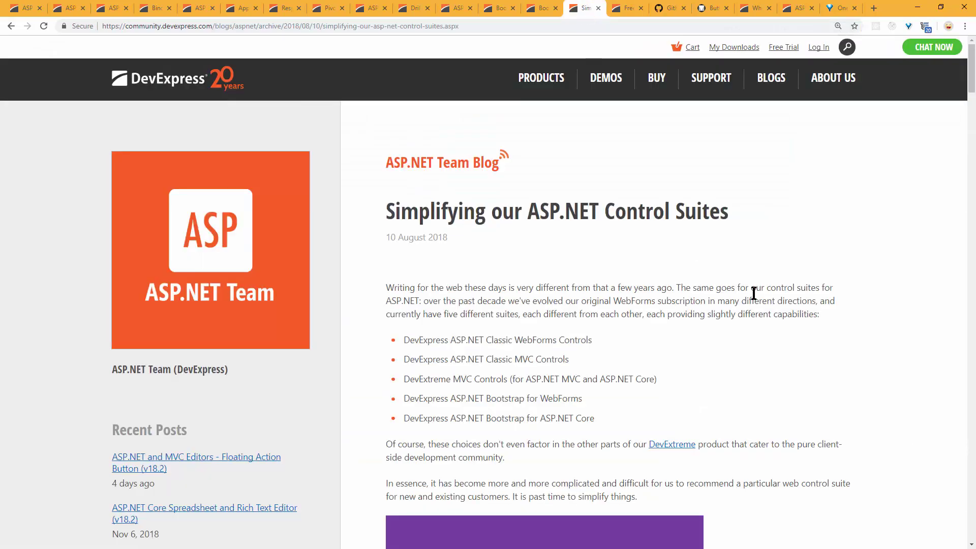
click(630, 10)
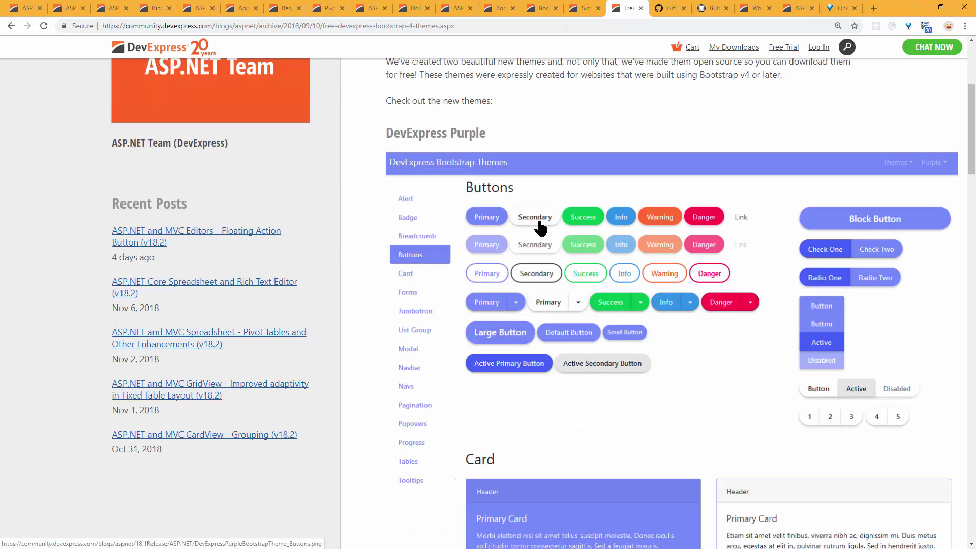
scroll(660, 305, down, 4)
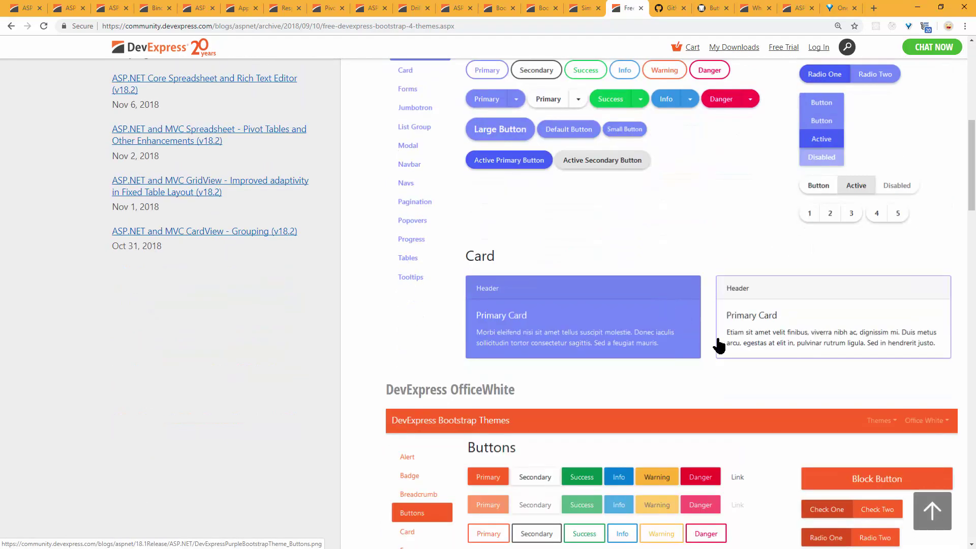
scroll(717, 346, down, 3)
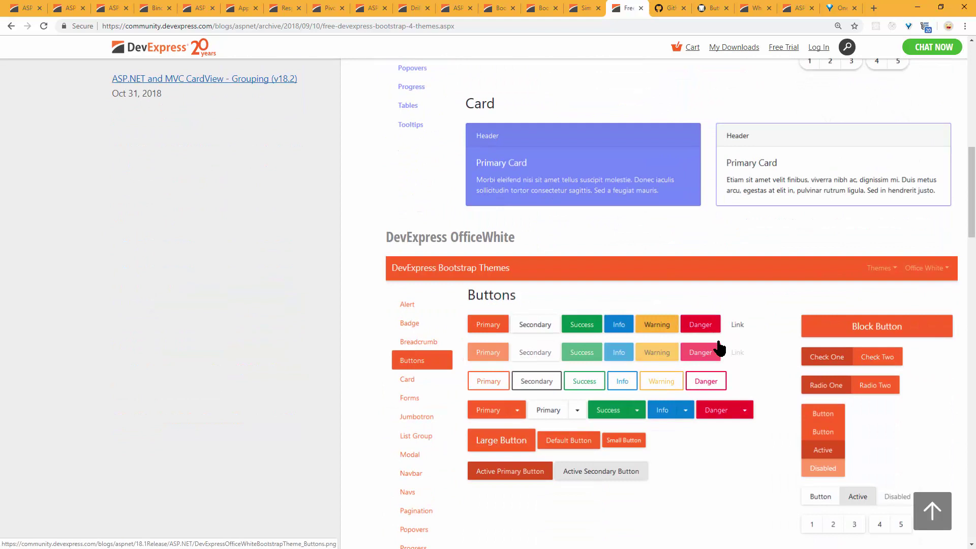
scroll(633, 311, down, 5)
scroll(633, 311, down, 3)
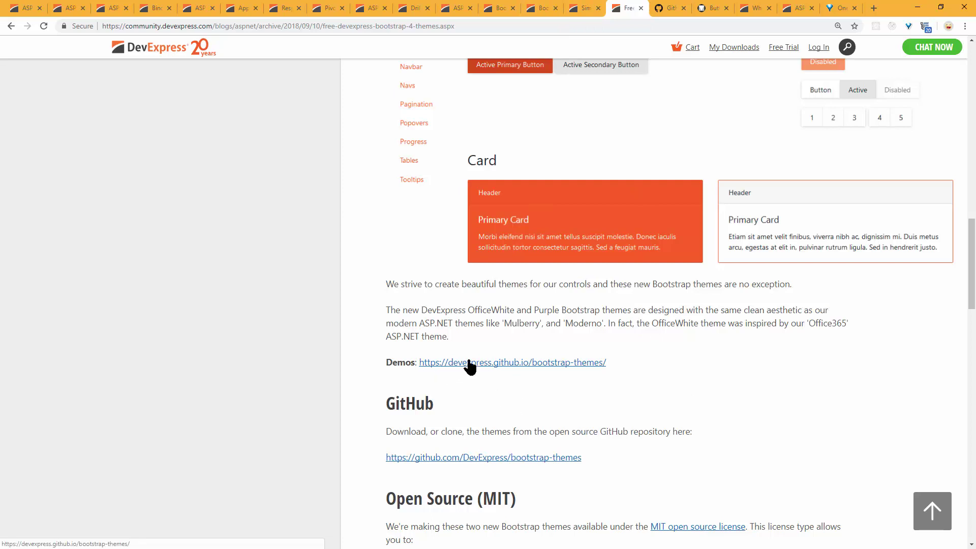
Step: Switch to the Bootstrap Form Layout demo and apply the Purple theme, then Office White, and Purple again
click(539, 8)
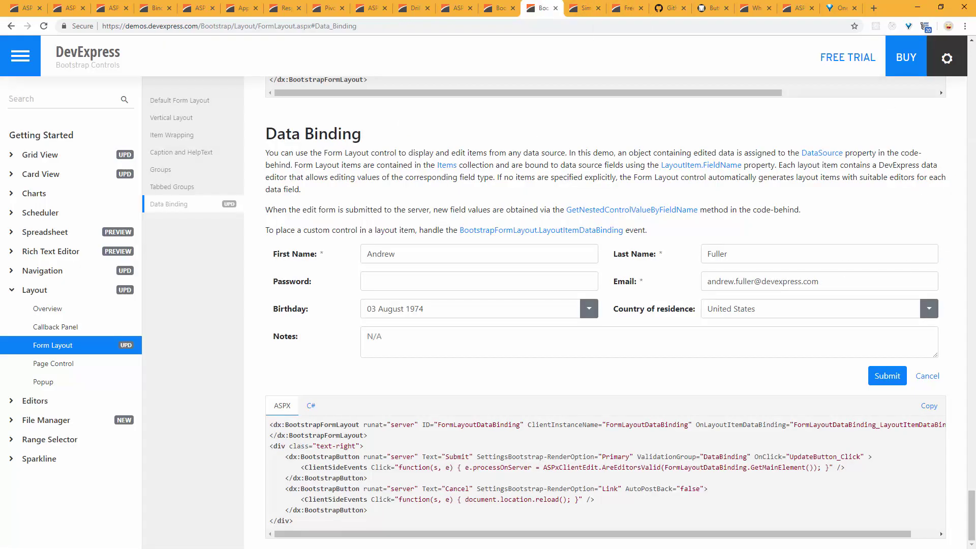
click(946, 58)
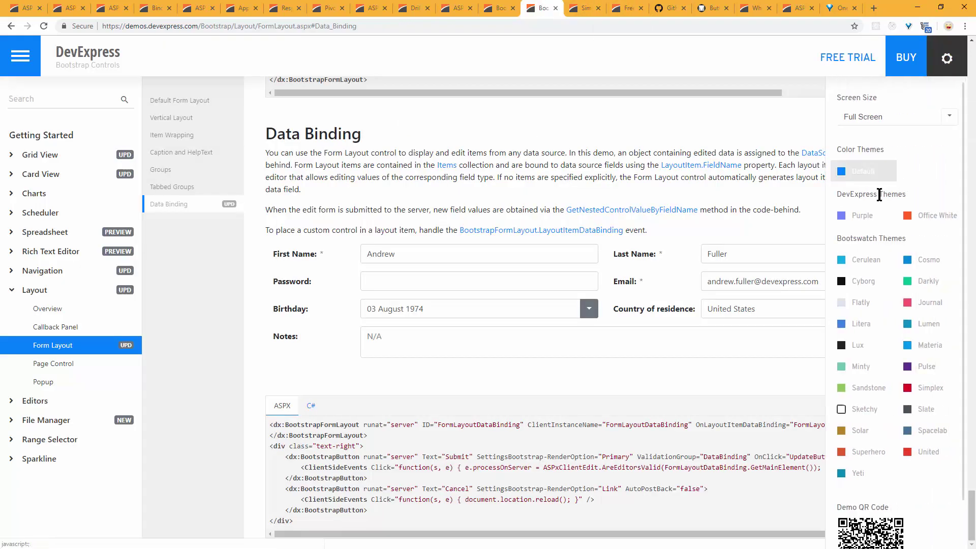
click(866, 215)
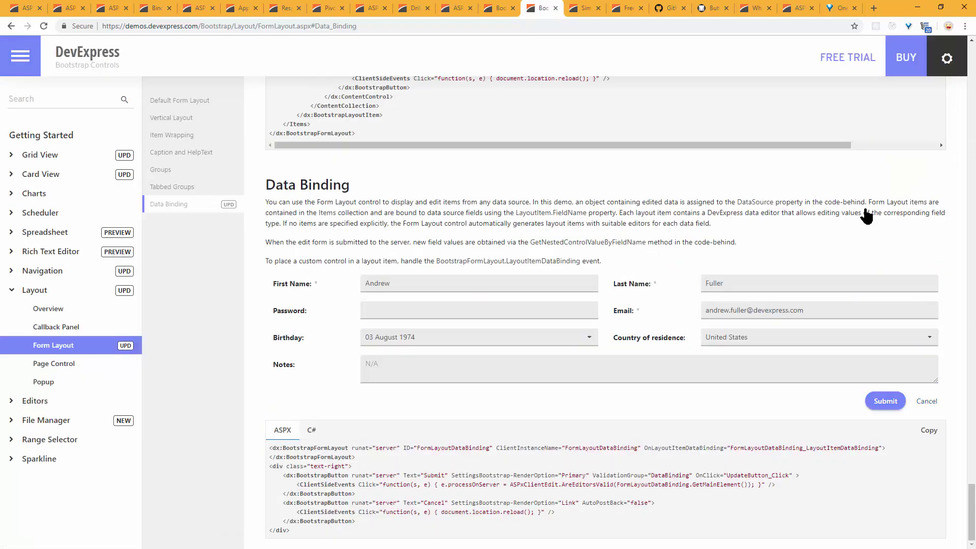
click(946, 58)
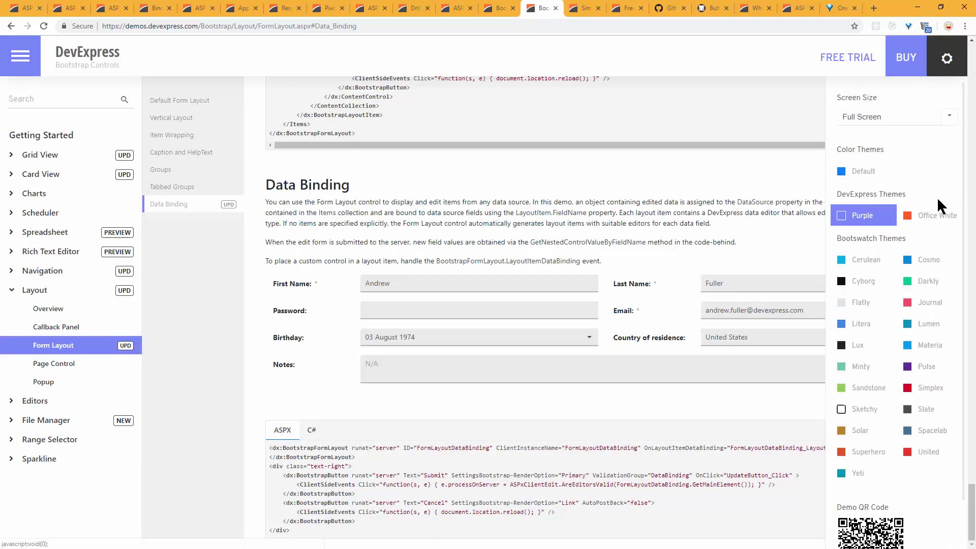
click(924, 216)
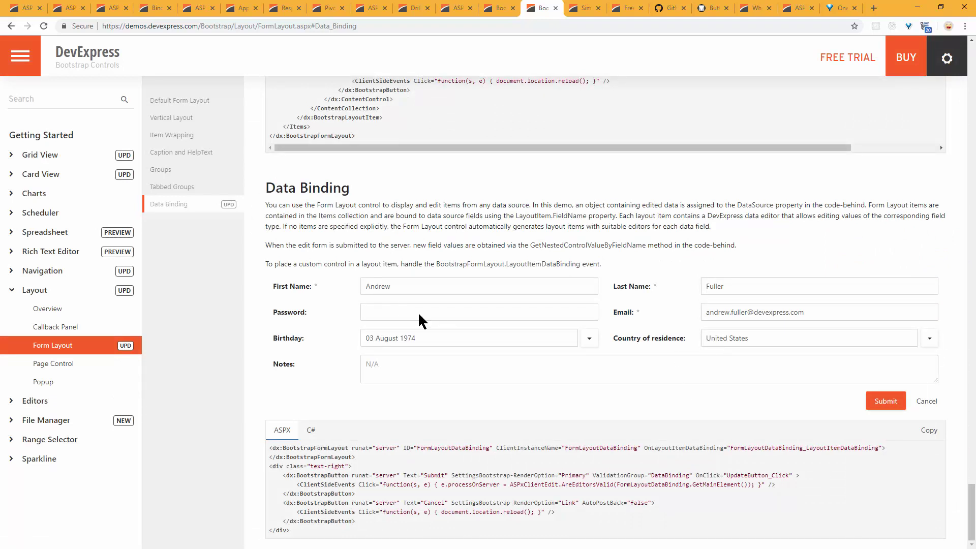
click(946, 58)
click(863, 217)
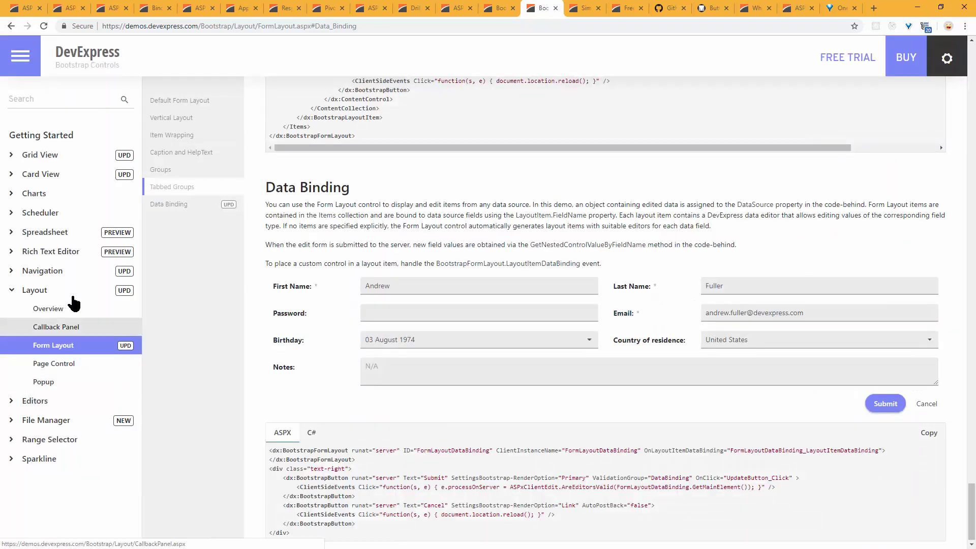
Step: View the Card View Overview and the Scheduler Overview demos in the Purple theme
click(27, 175)
click(47, 195)
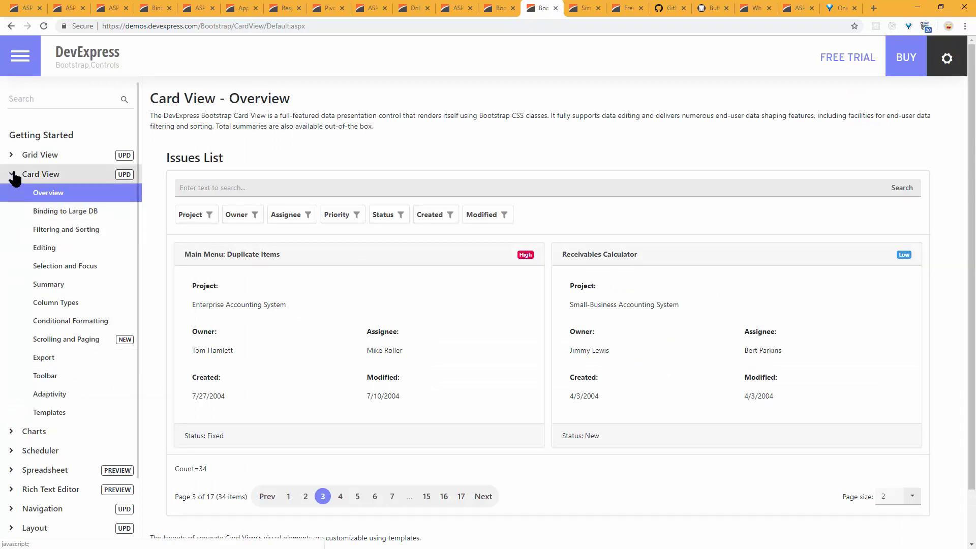
click(42, 451)
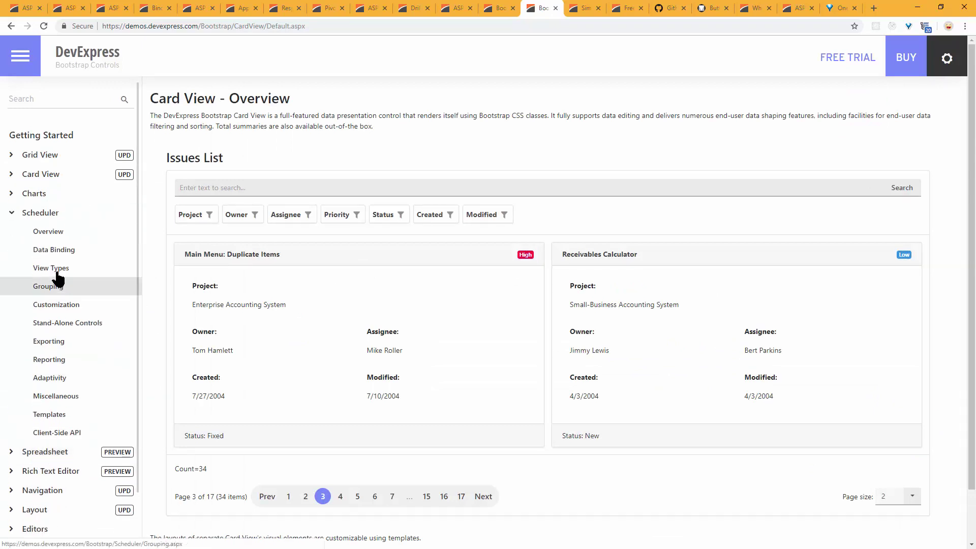
click(57, 234)
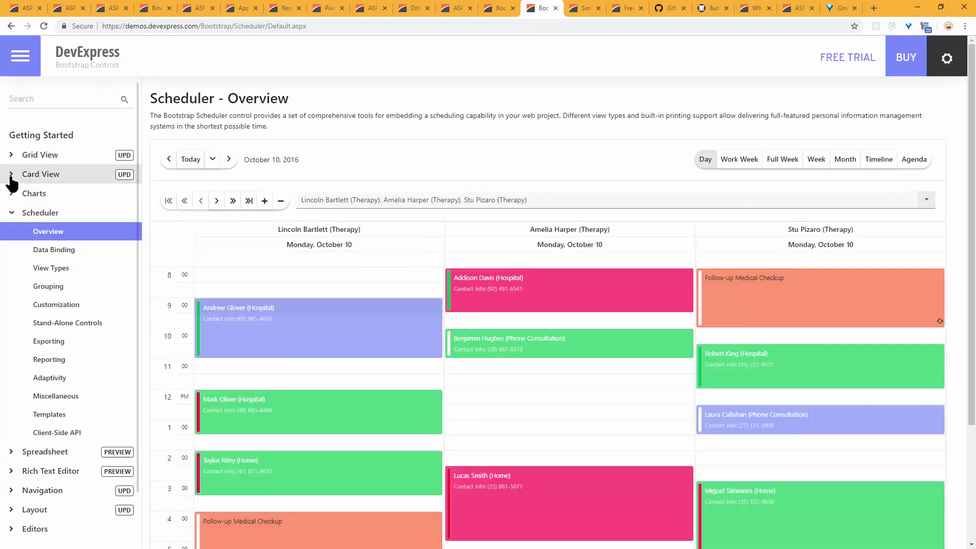
Step: Return to the Form Layout demo in the Layout group and set the color theme to Default
click(10, 156)
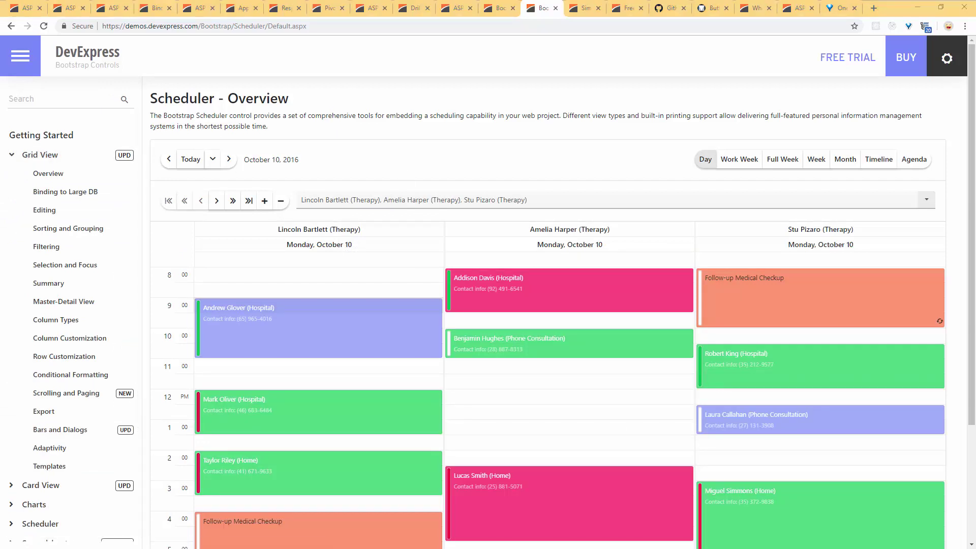
click(12, 156)
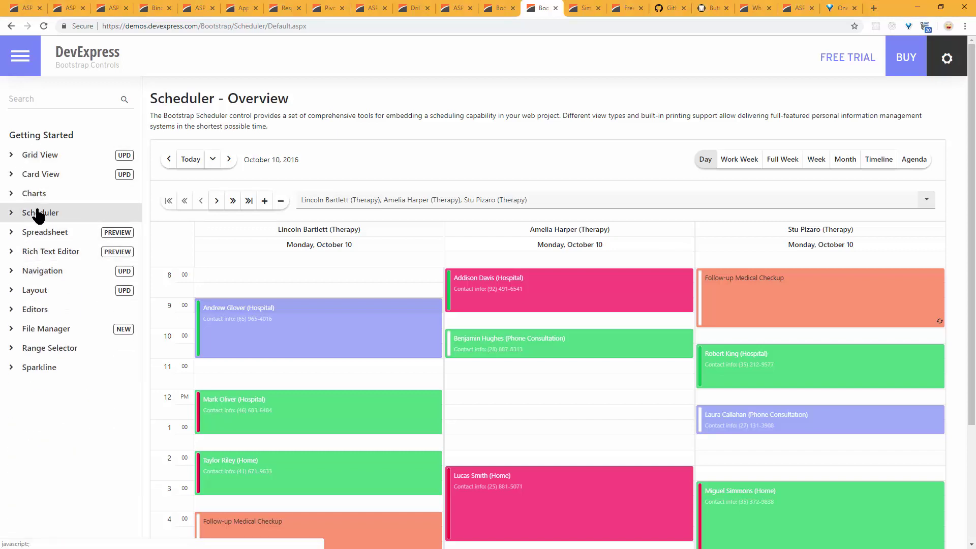
click(46, 293)
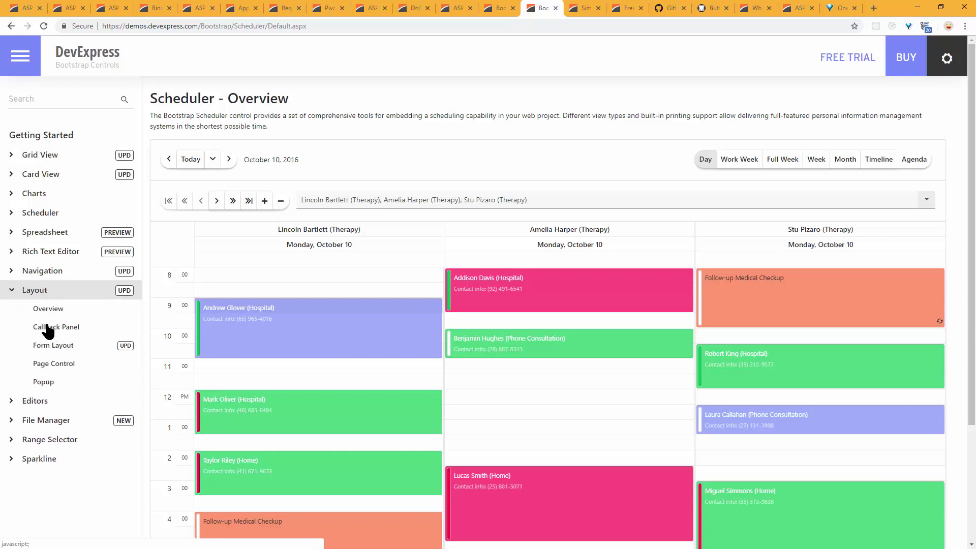
click(47, 345)
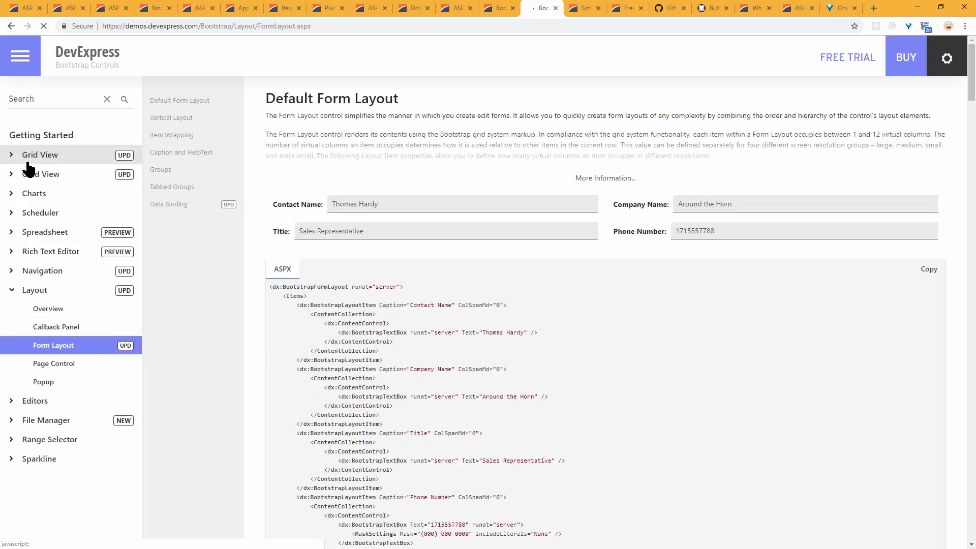
click(948, 59)
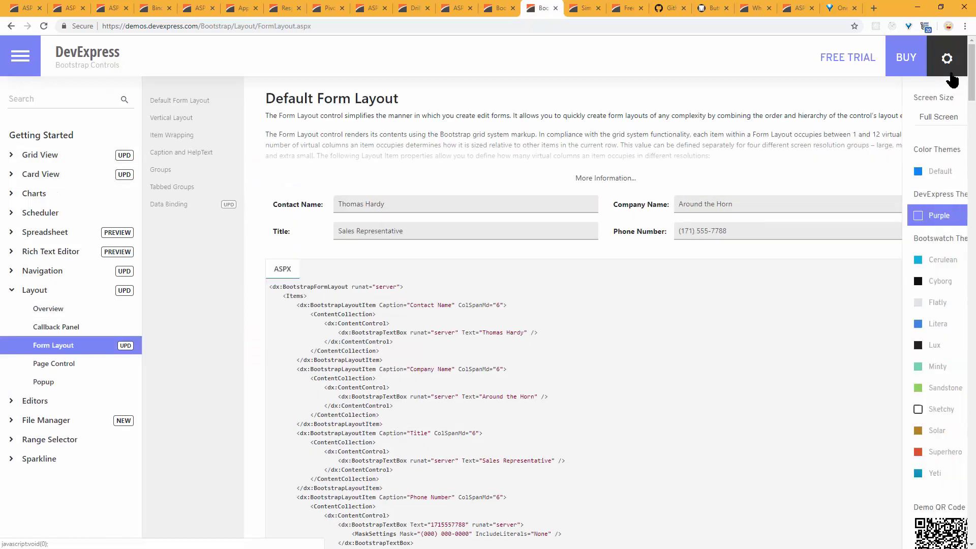
click(864, 175)
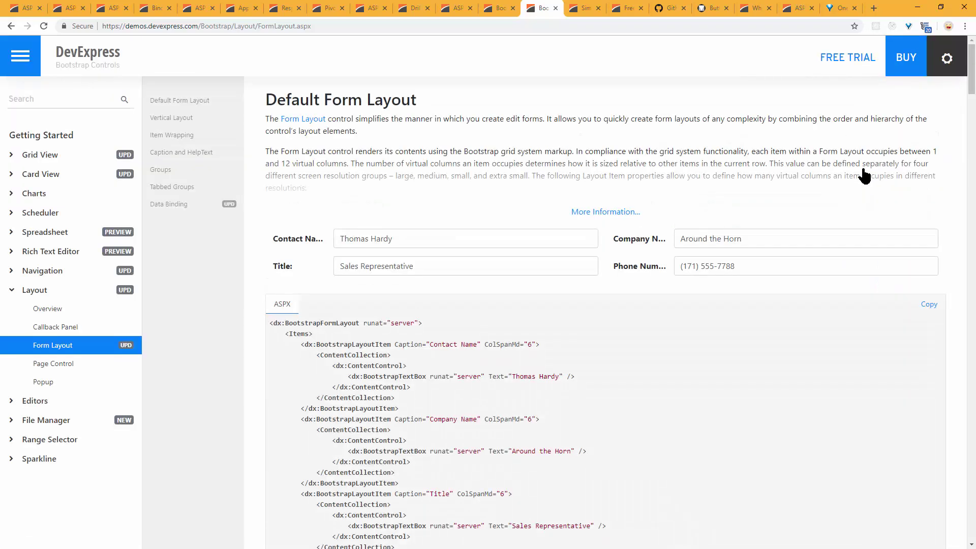
Step: Go to the Data Binding section of the Form Layout demo and examine its form and C# code
click(191, 206)
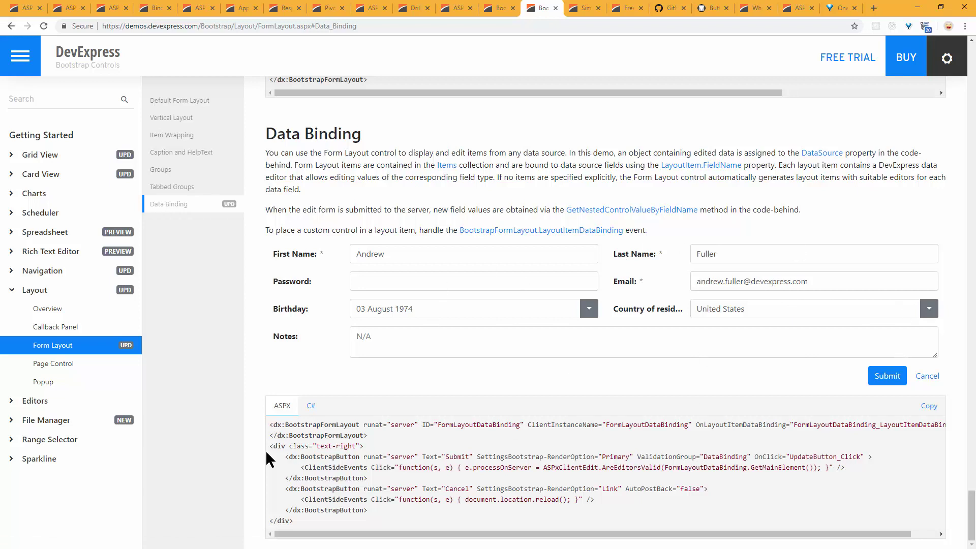
click(310, 406)
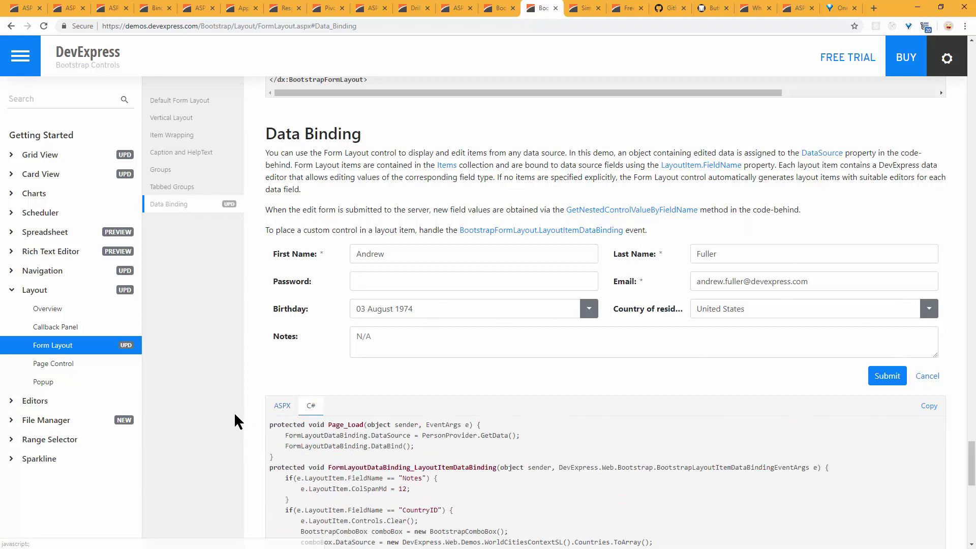
scroll(235, 417, down, 3)
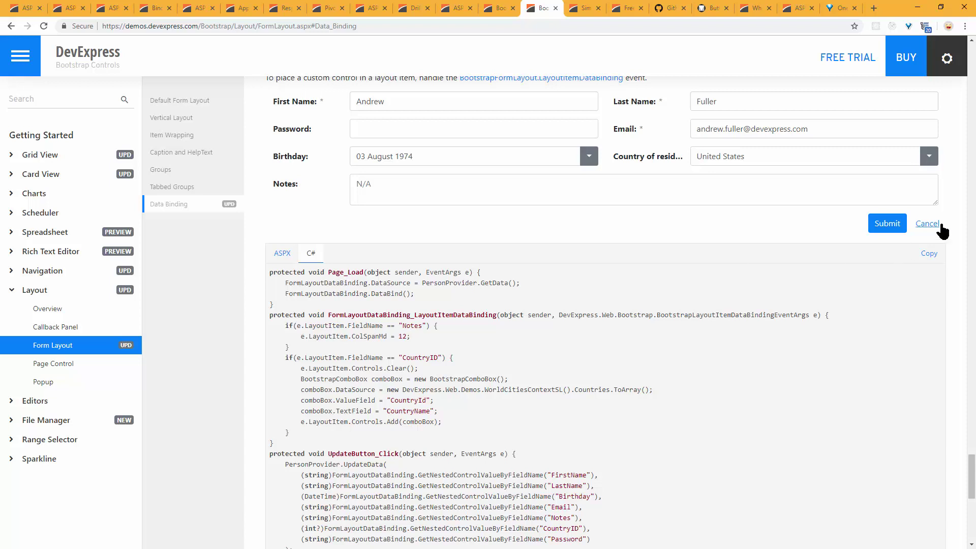
scroll(962, 212, up, 1)
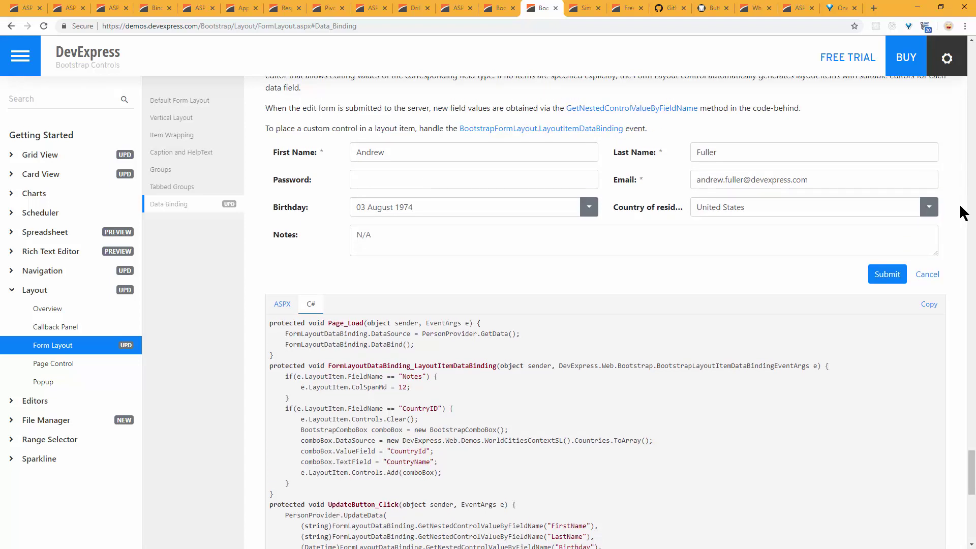
scroll(961, 212, up, 3)
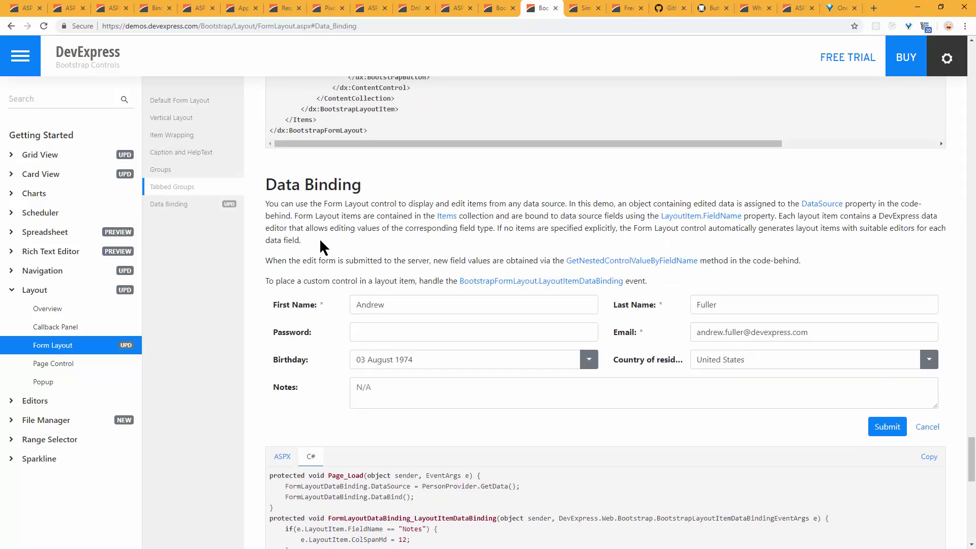
scroll(320, 234, down, 8)
scroll(207, 264, up, 5)
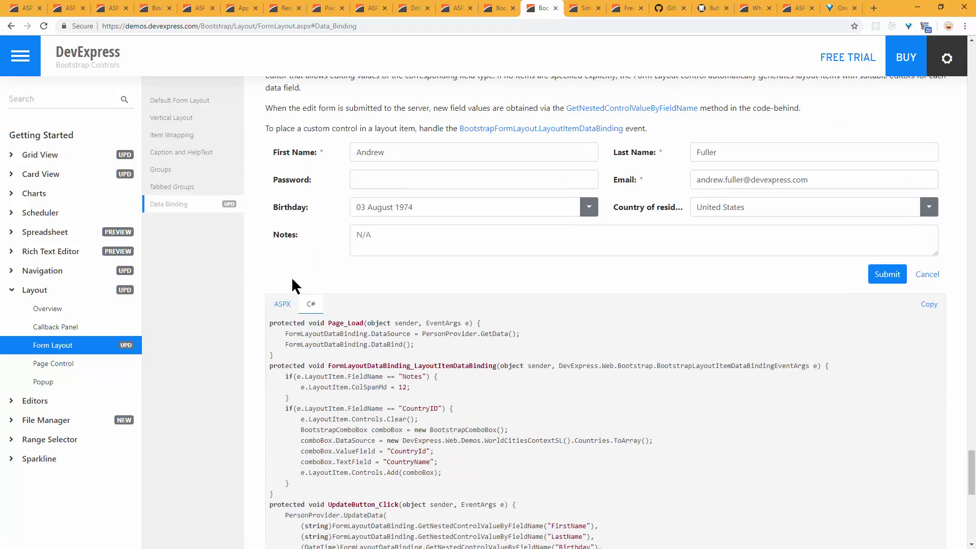
Step: Make the Notes text box in the Data Binding form slightly taller
click(547, 246)
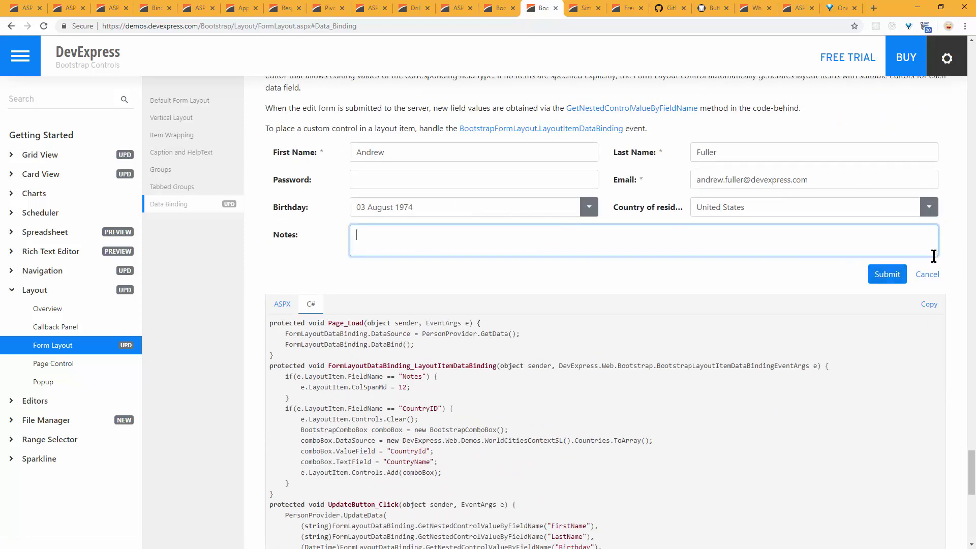
drag(935, 252, 941, 270)
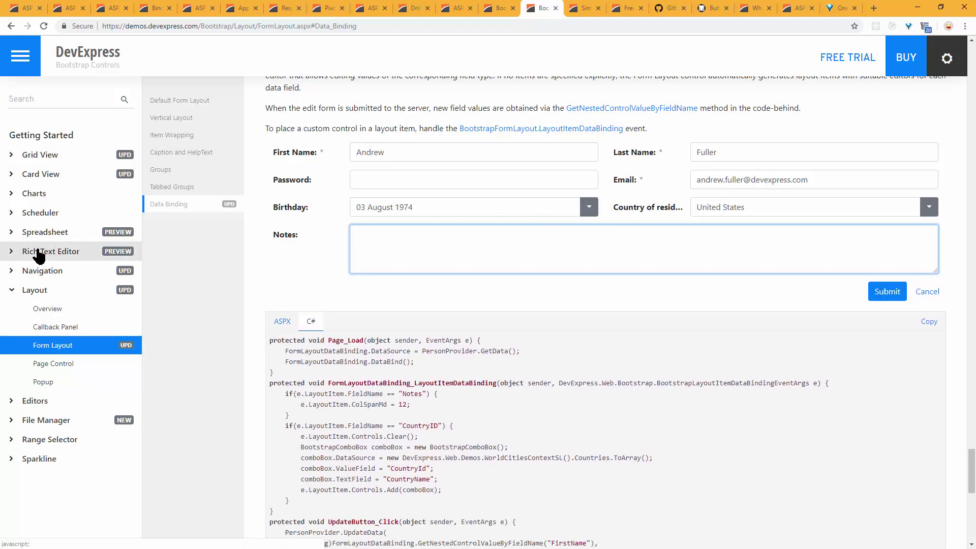
Step: Expand the Grid View demo group and look over the Data Binding description, form and C# code again
click(21, 157)
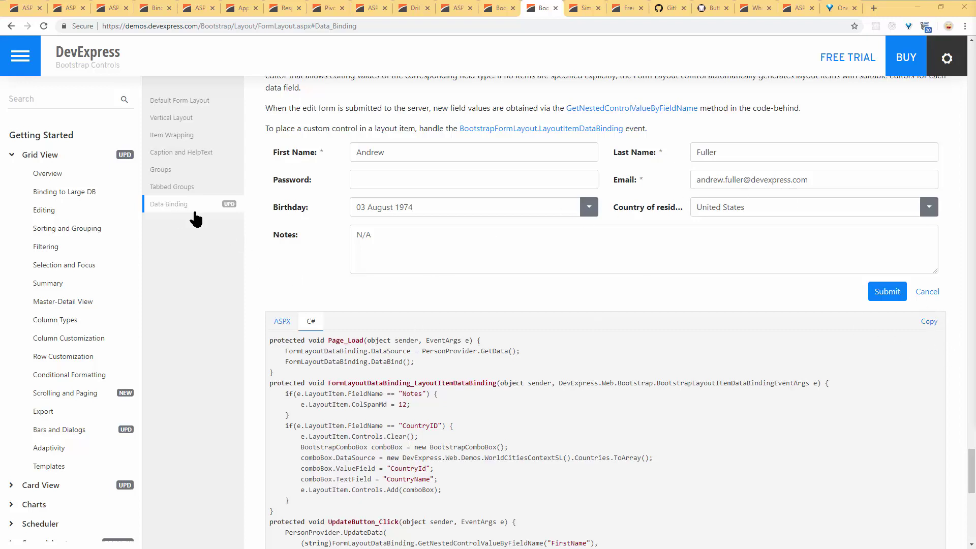
scroll(299, 246, up, 2)
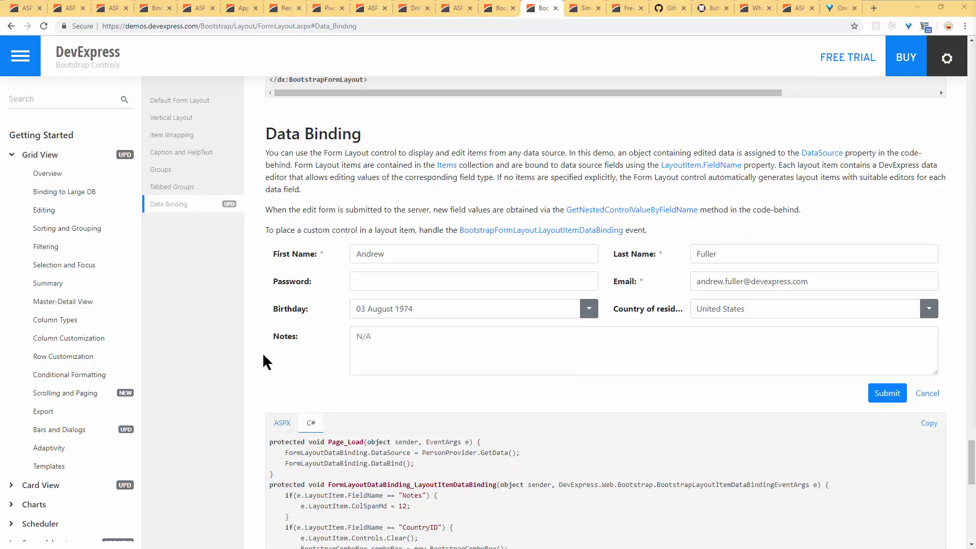
scroll(263, 352, down, 2)
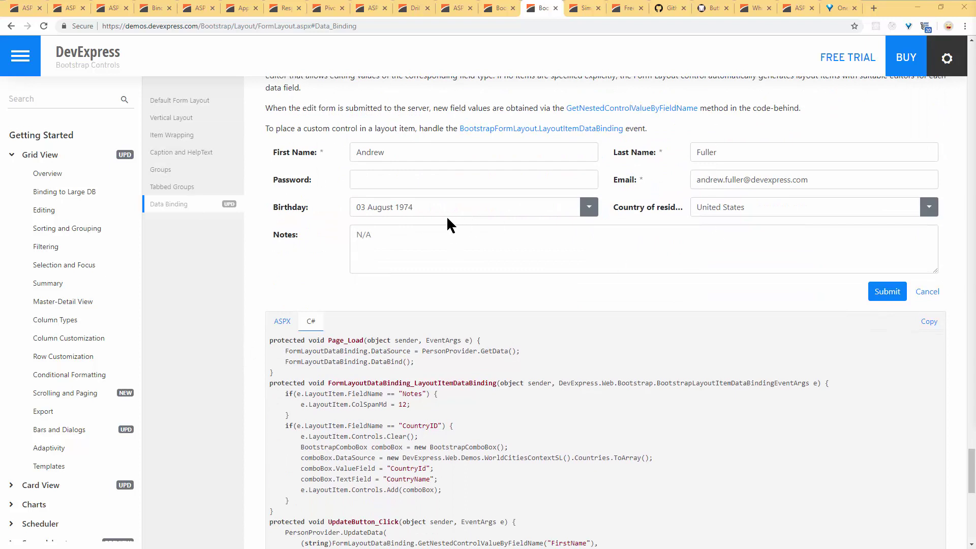
scroll(263, 270, down, 2)
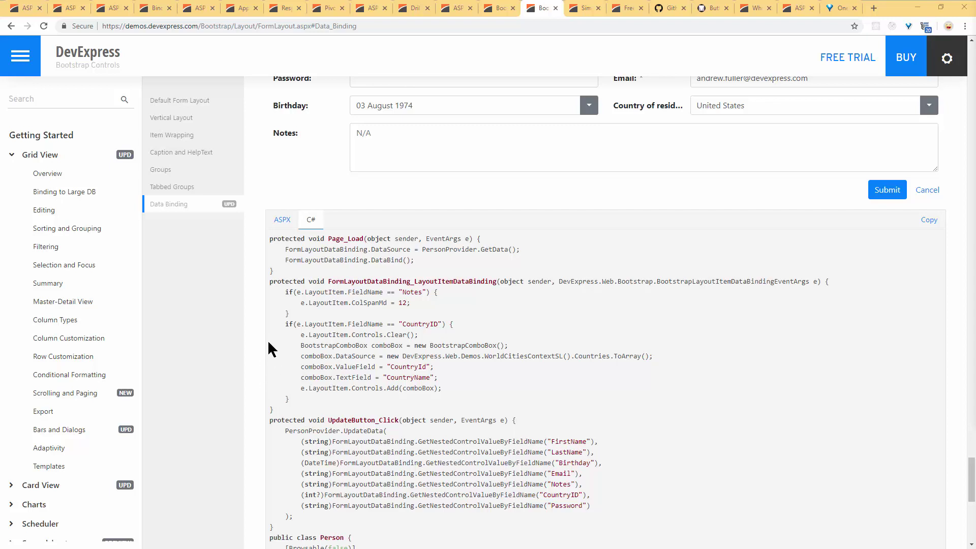
Step: Examine the UpdateButton_Click handler and the Person class's data annotations in the Data Binding demo's C# code
scroll(269, 349, down, 1)
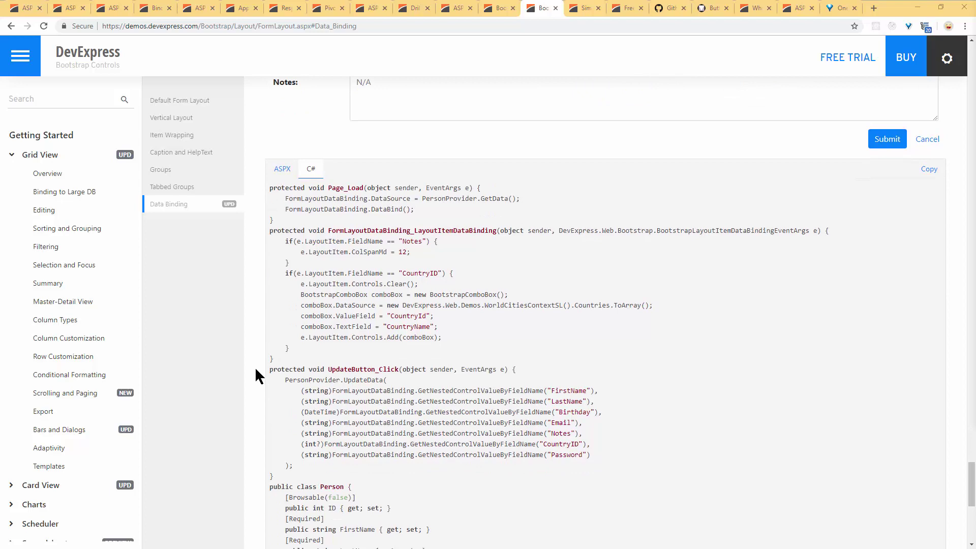
scroll(255, 370, down, 3)
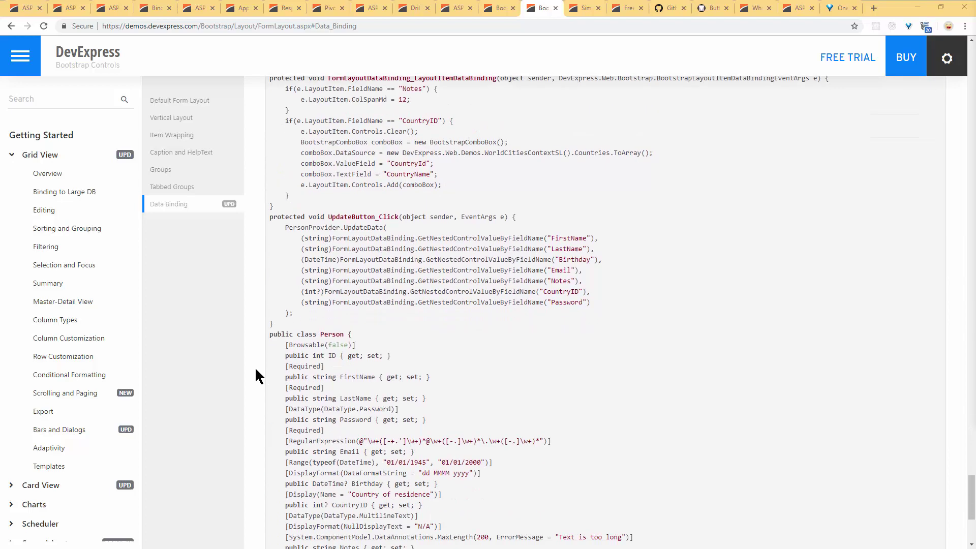
scroll(254, 367, down, 2)
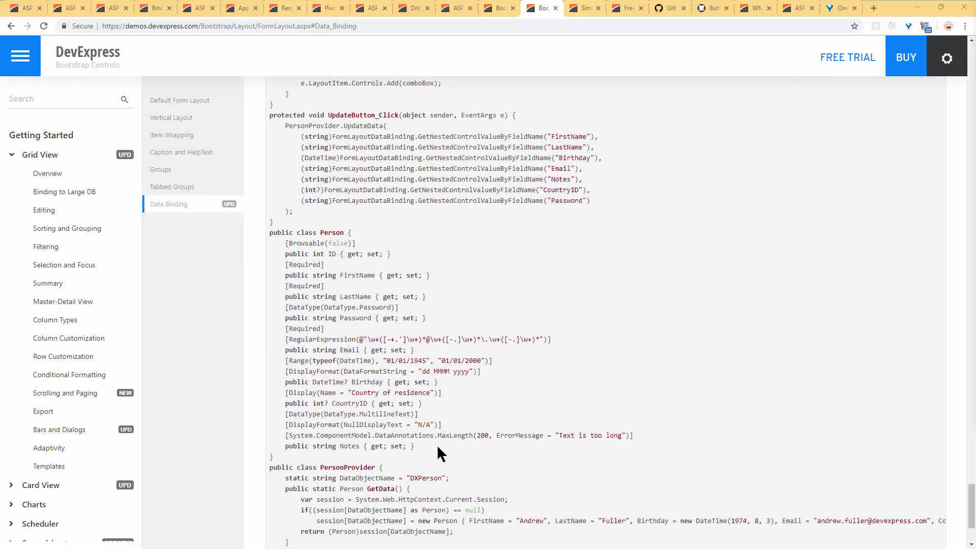
drag(285, 242, 281, 265)
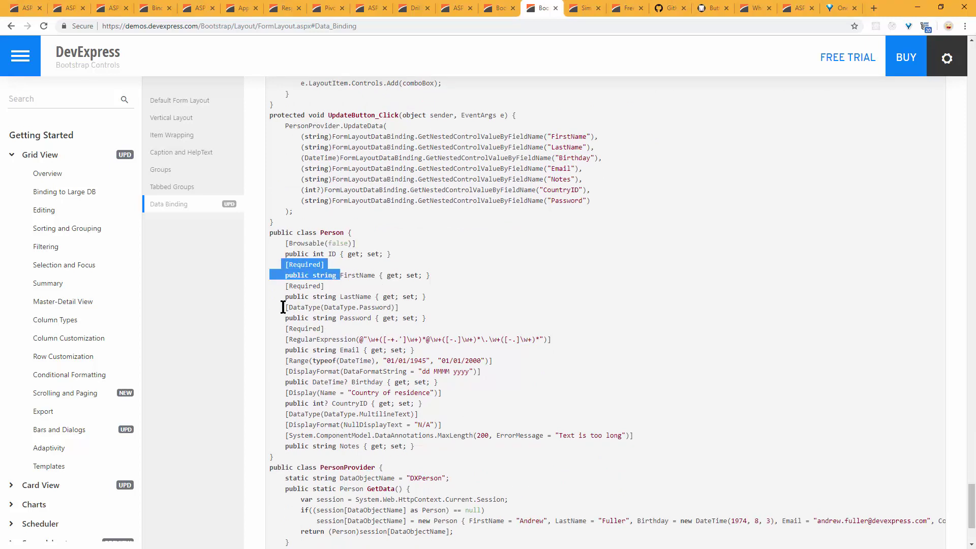
drag(283, 305, 431, 303)
click(463, 318)
Step: Return to the Data Binding form and look over its First Name and Password fields
scroll(508, 350, up, 3)
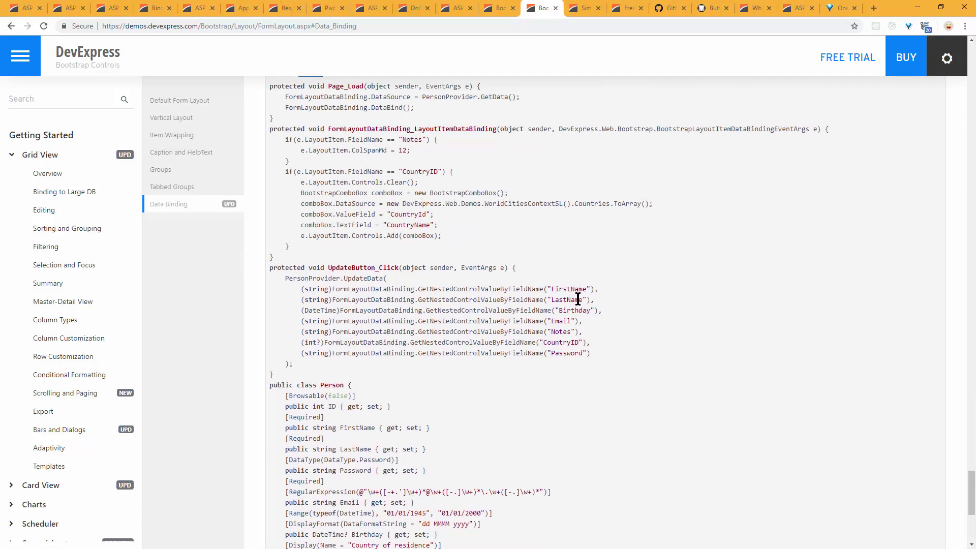
scroll(578, 299, up, 7)
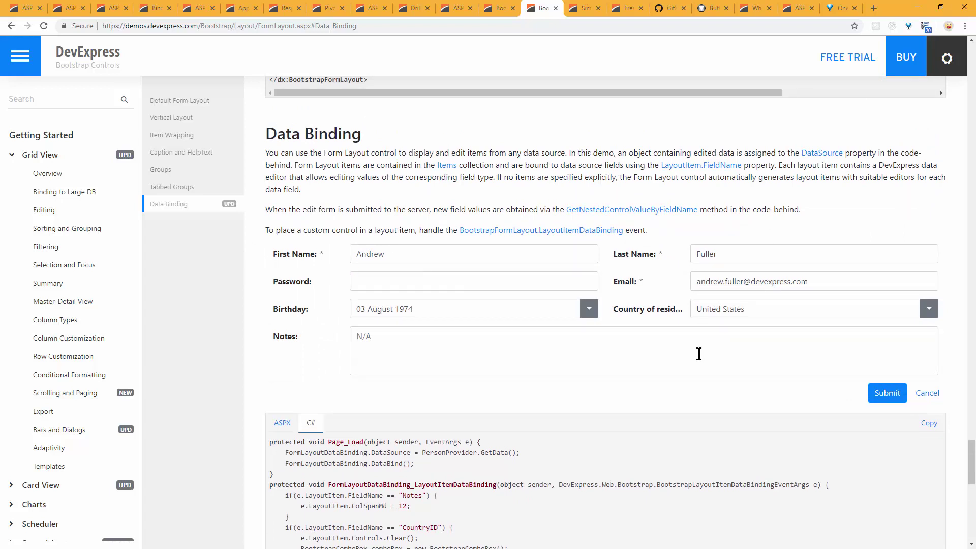
click(402, 254)
click(414, 283)
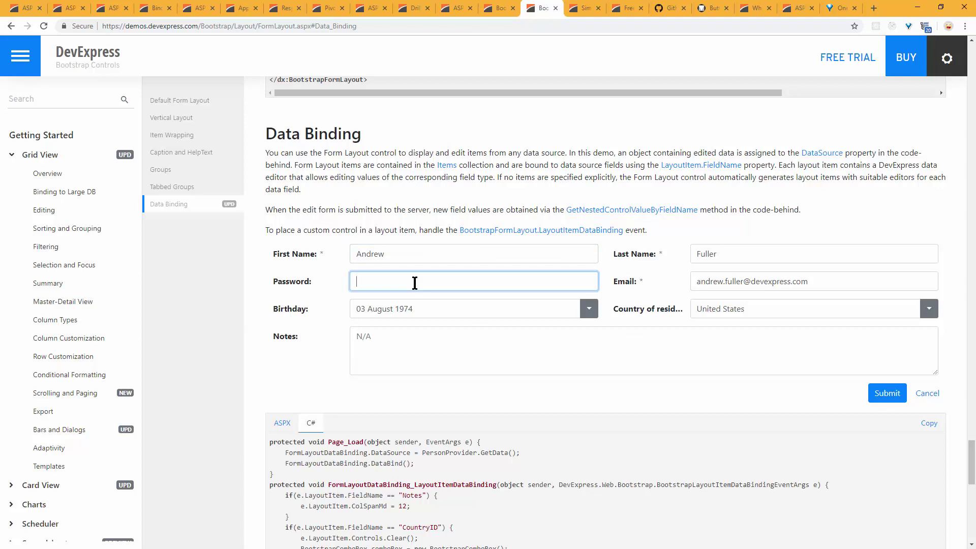
click(461, 259)
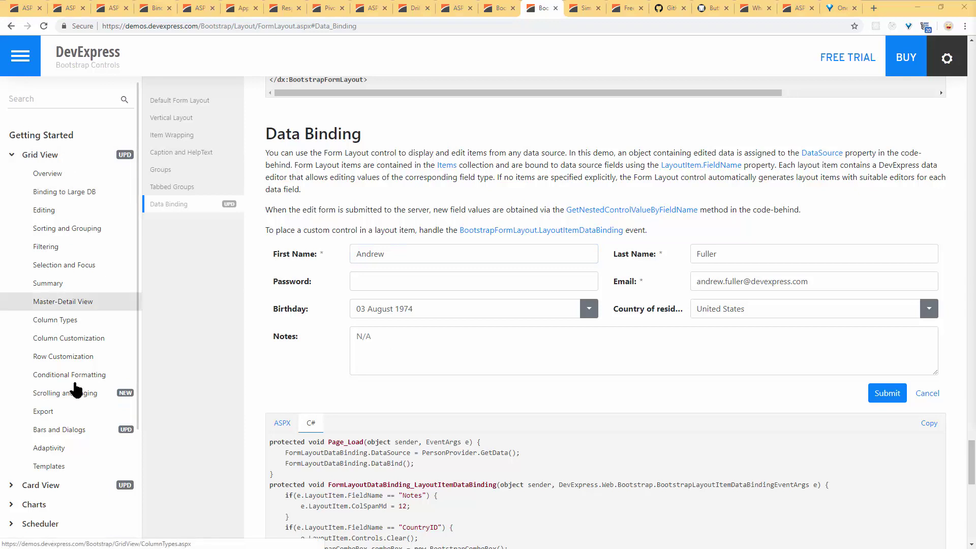
Step: Open the Grid View Scrolling and Paging demo and try the grids' vertical and horizontal scrolling
click(89, 395)
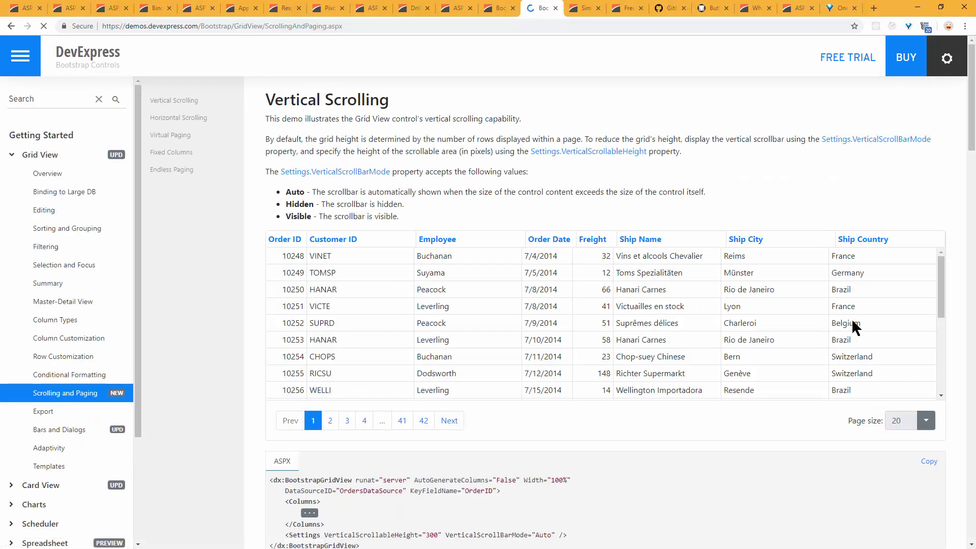
mouse_move(943, 296)
mouse_down()
mouse_move(935, 355)
mouse_move(934, 267)
mouse_move(936, 290)
mouse_up()
scroll(935, 288, down, 3)
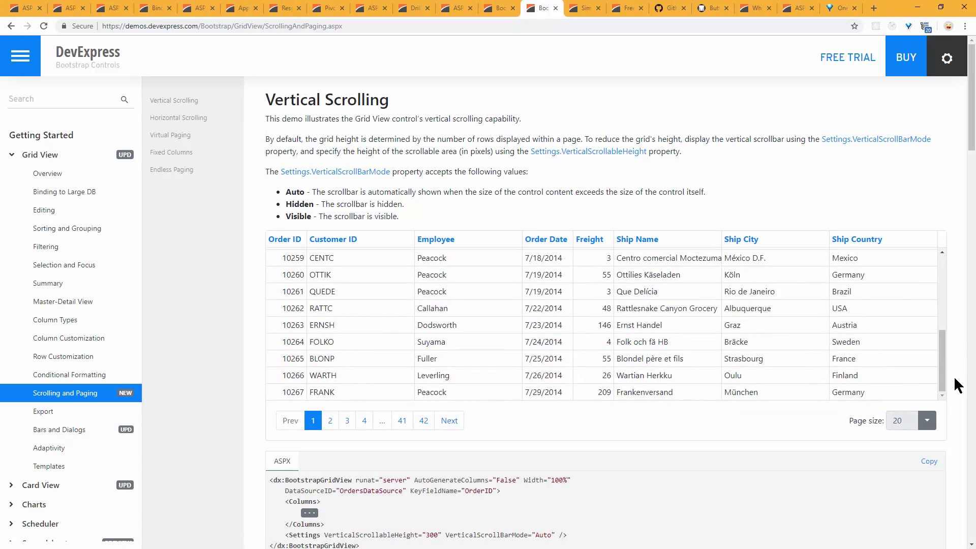
scroll(957, 387, down, 8)
scroll(409, 402, right, 3)
scroll(372, 410, left, 3)
Step: Scroll the Virtual Paging grid down through its pages to the last orders
scroll(199, 322, down, 8)
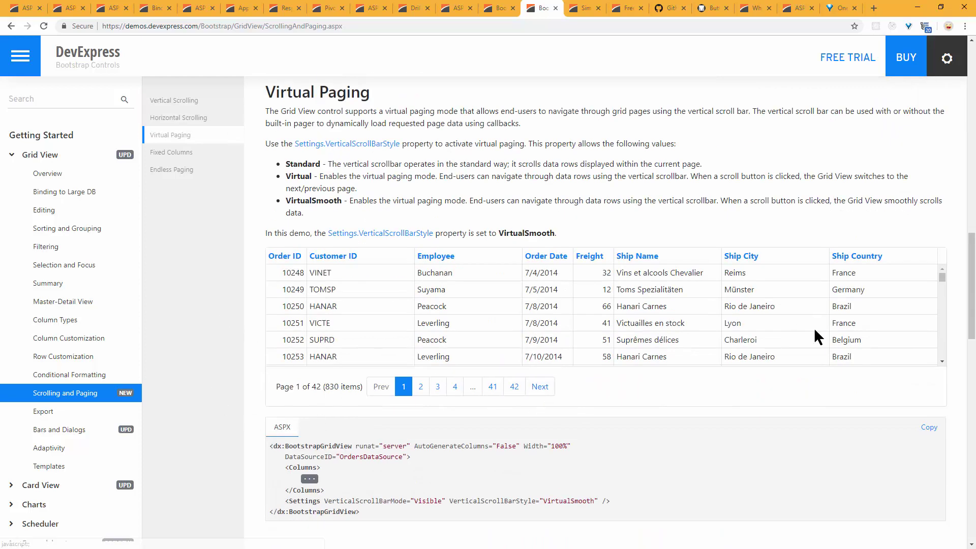
drag(942, 277, 944, 339)
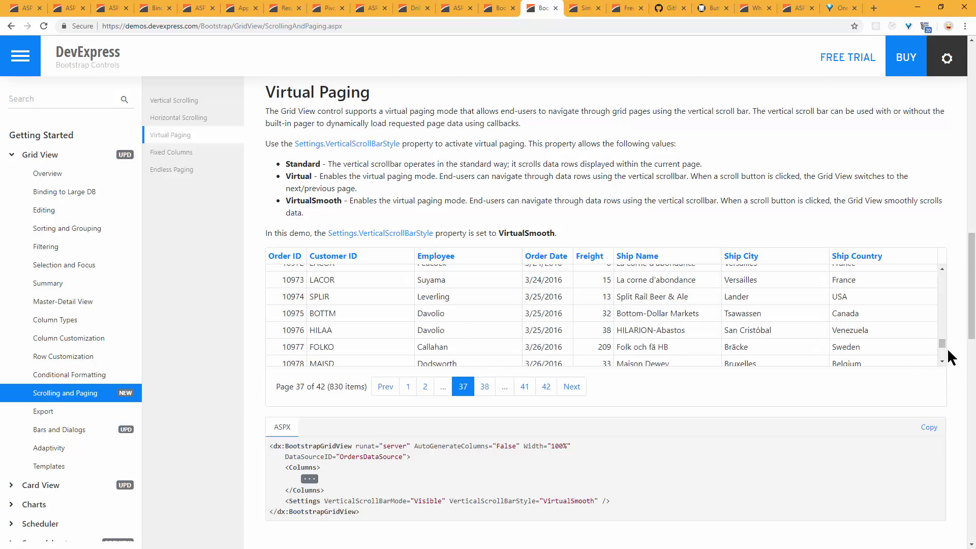
drag(943, 343, 942, 355)
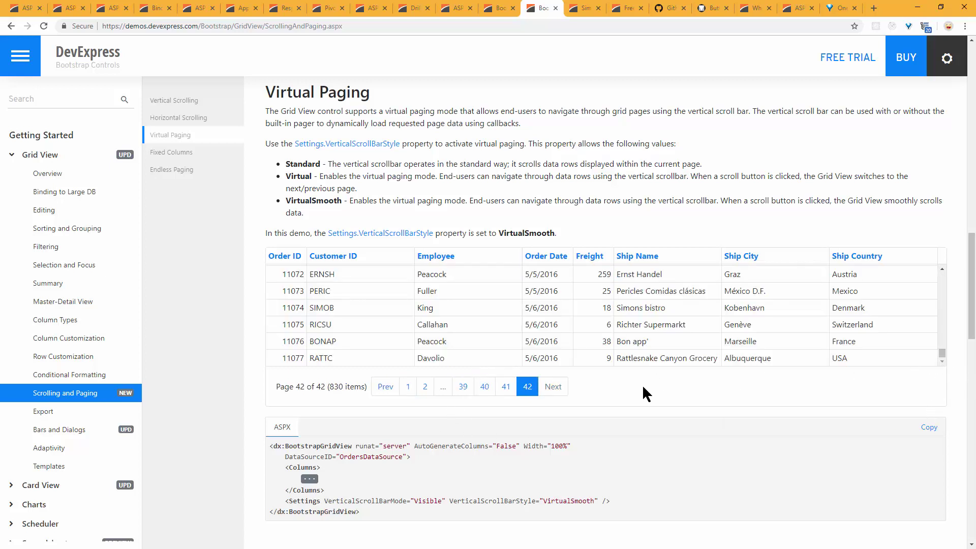
Step: Scroll the Fixed Columns grid horizontally to the Fax column, and scroll down through the Endless Paging grid's rows
click(171, 151)
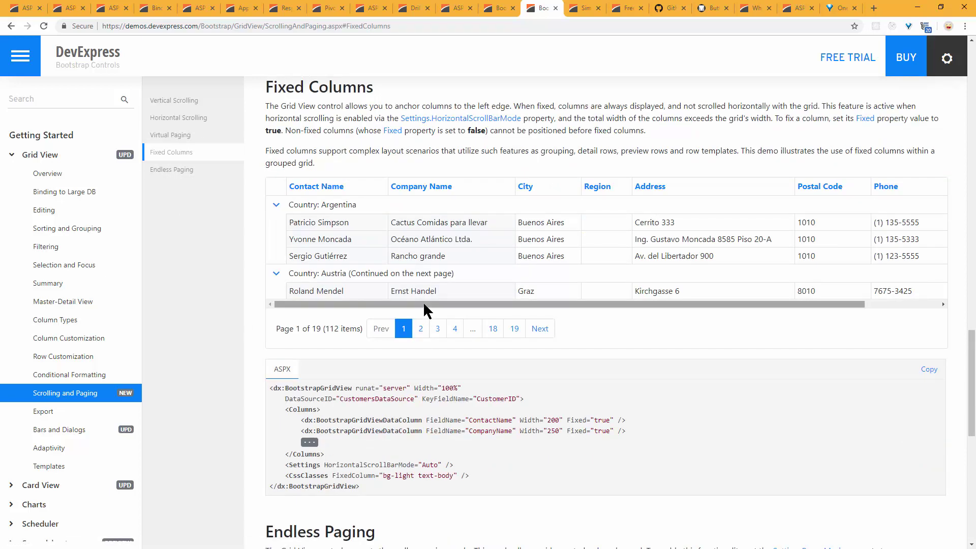
drag(422, 301, 864, 256)
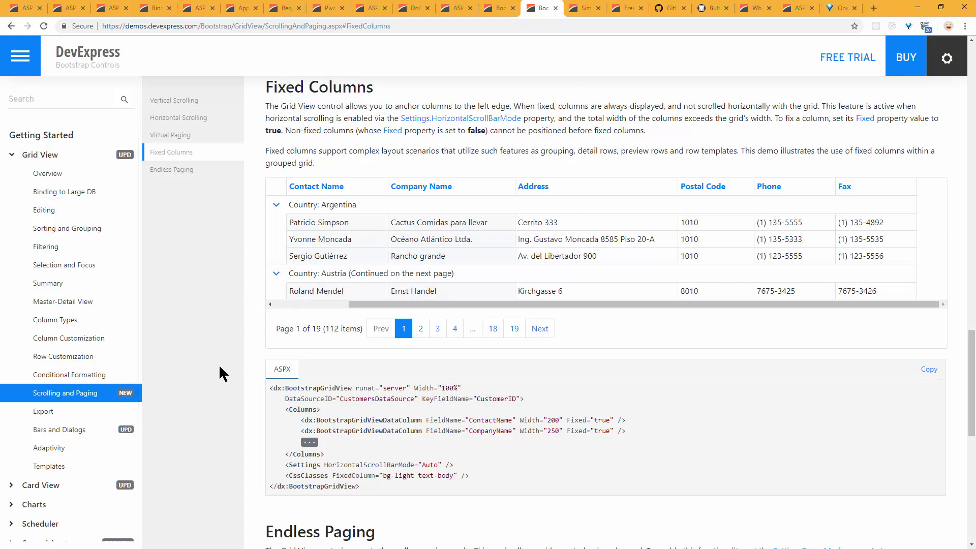
scroll(236, 366, down, 7)
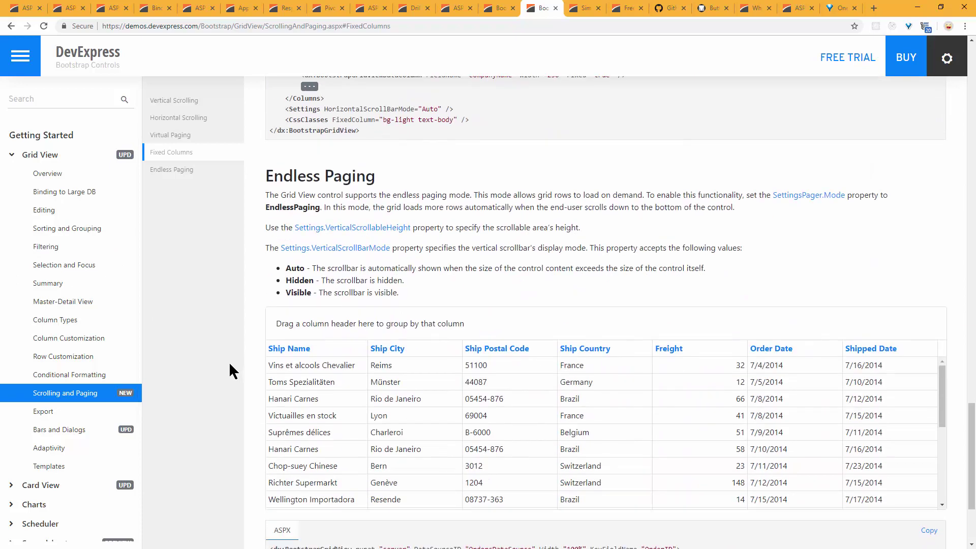
scroll(650, 471, down, 8)
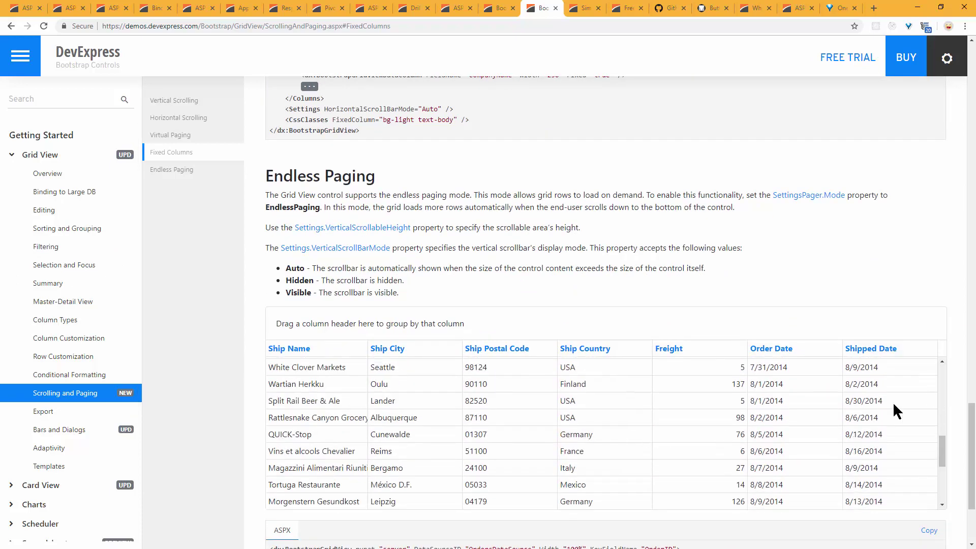
Step: Open the Grid View Bars and Dialogs demo and go to its Context Menu section
click(70, 434)
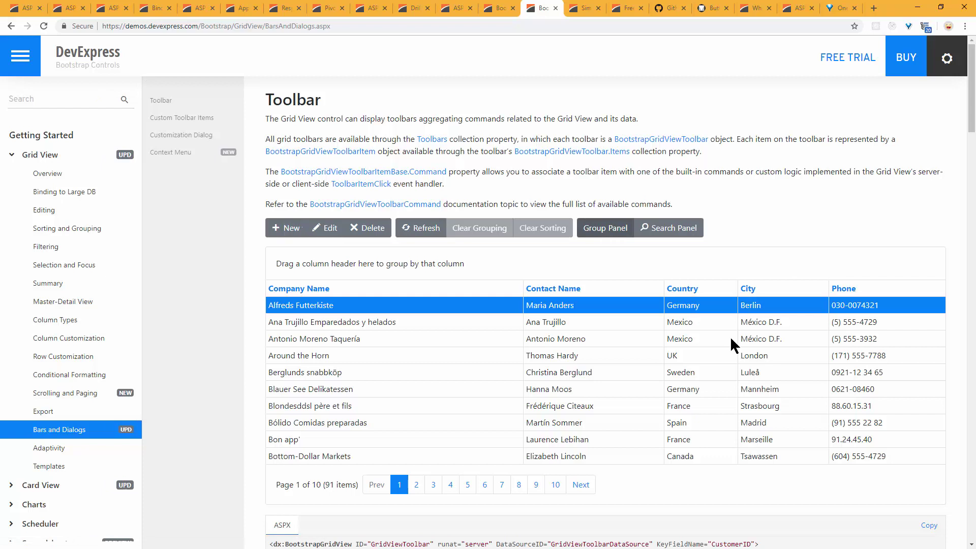
right_click(433, 342)
click(228, 152)
click(228, 152)
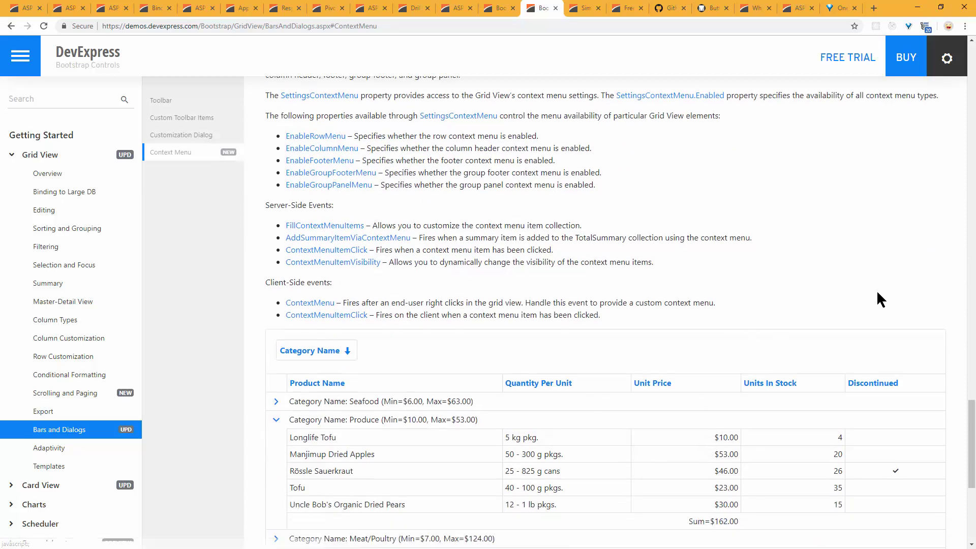
Step: Show the context menus of a Produce row with its Export options, the Product Name header, the Seafood group row and the group panel
scroll(877, 293, down, 3)
right_click(462, 350)
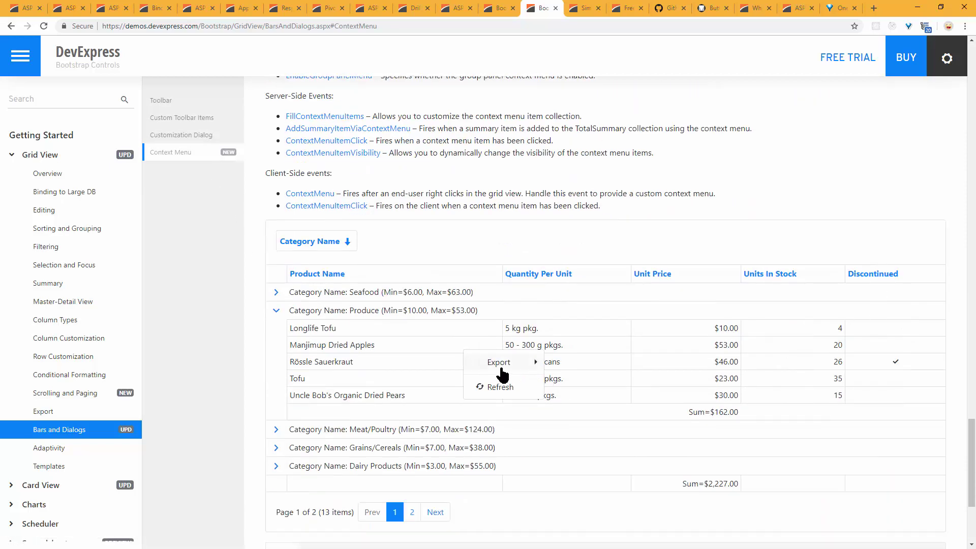
mouse_move(507, 369)
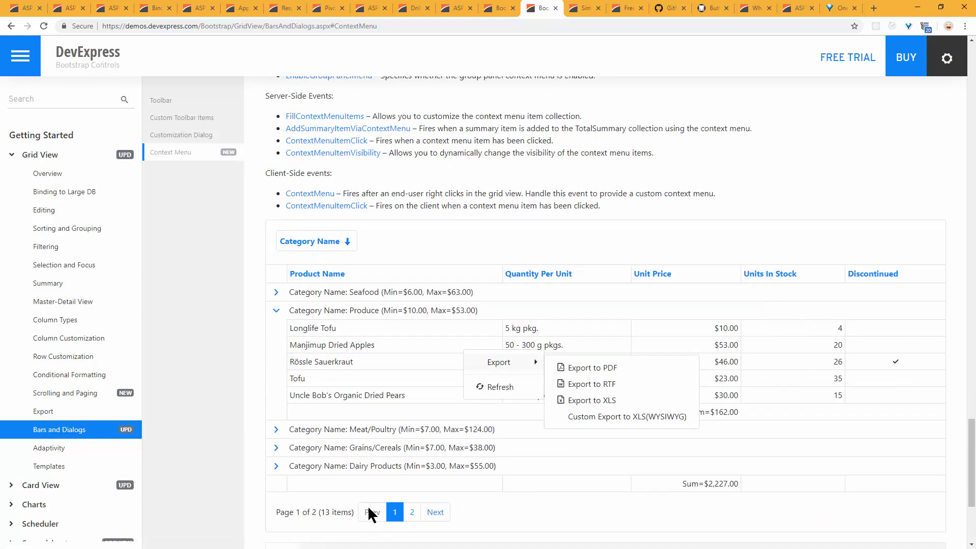
click(387, 276)
right_click(388, 280)
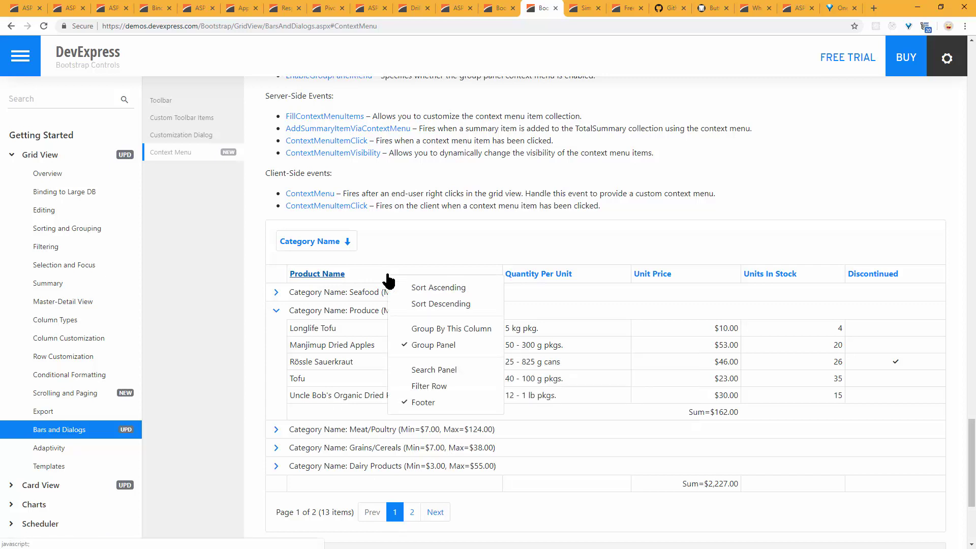
right_click(583, 299)
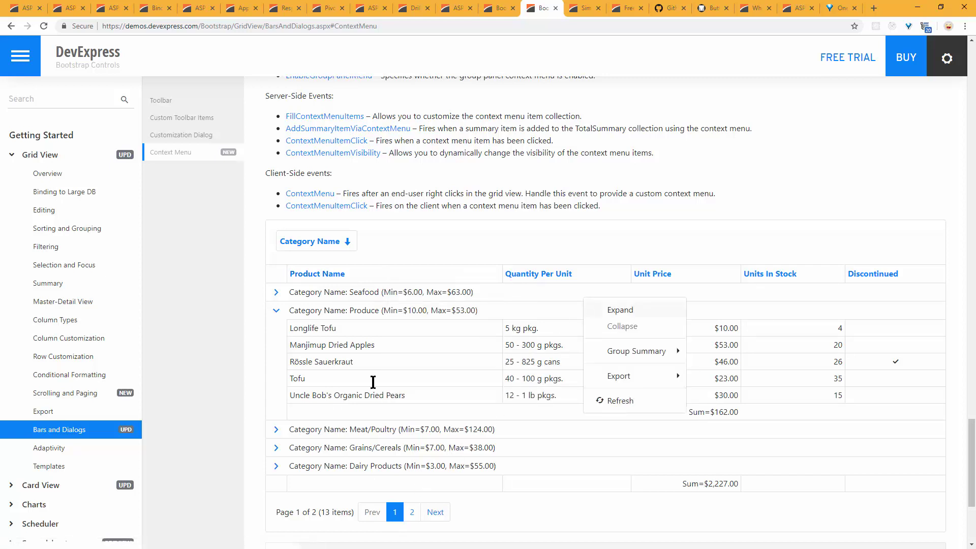
right_click(401, 243)
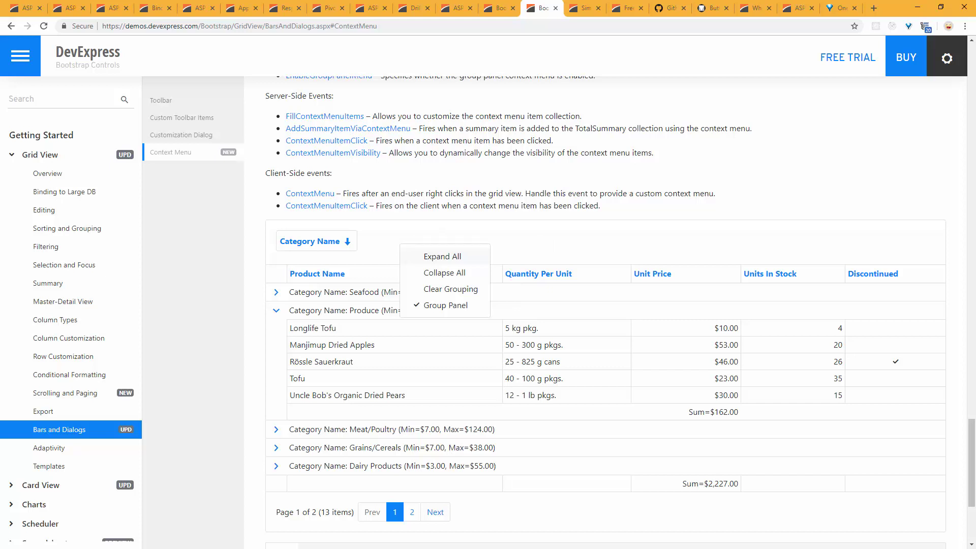
Step: Load devexpress.com/webinars in the current browser tab and look over the listed v18.2 webinars
click(535, 21)
text(d)
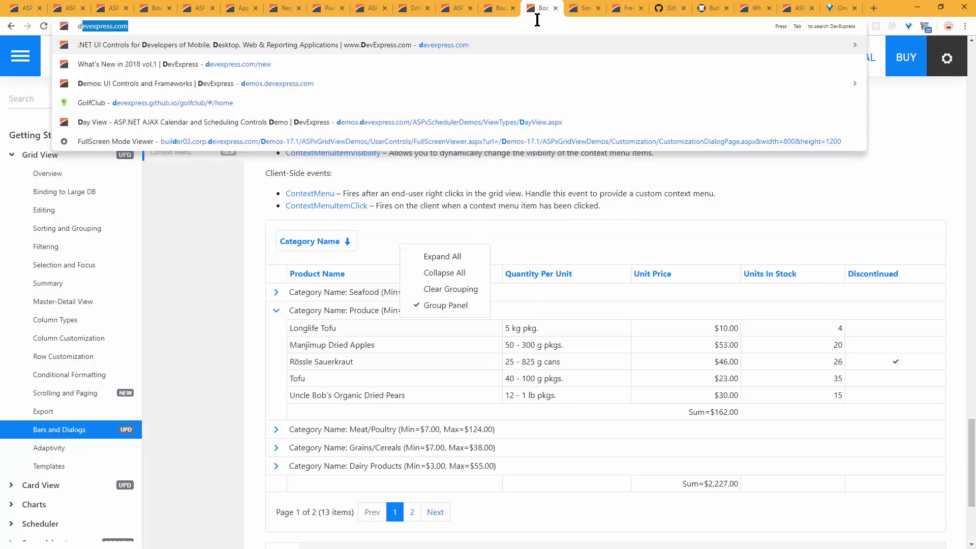
text(evexpress.com/web)
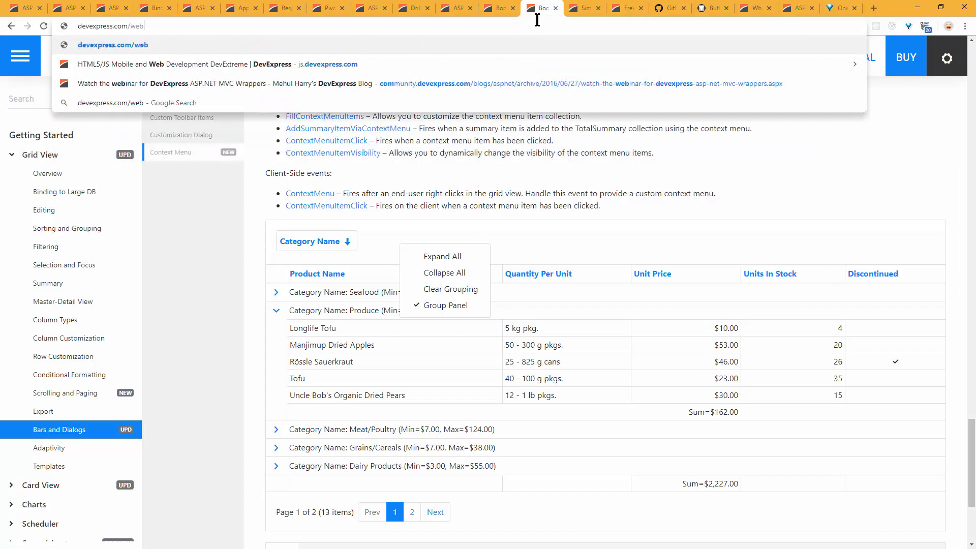
text(inars)
key(Return)
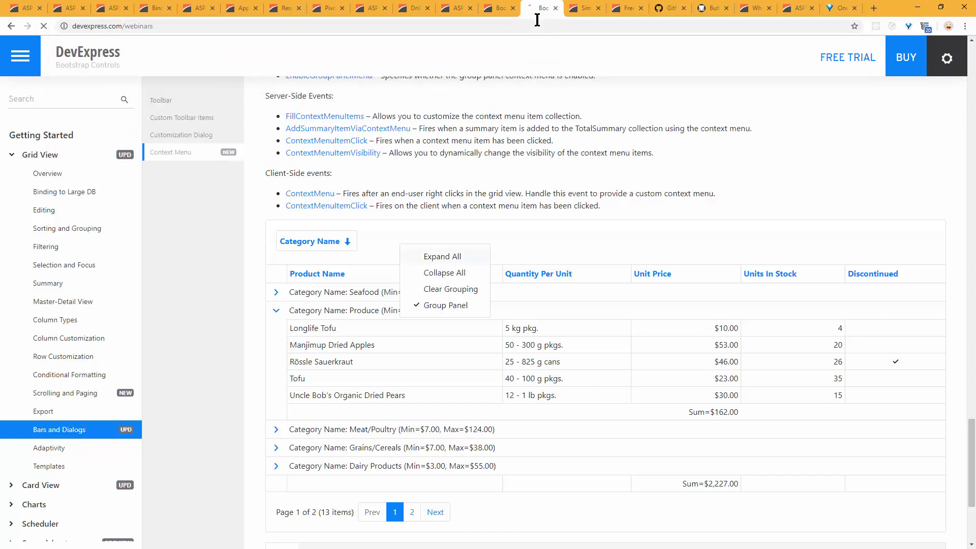
scroll(654, 344, down, 6)
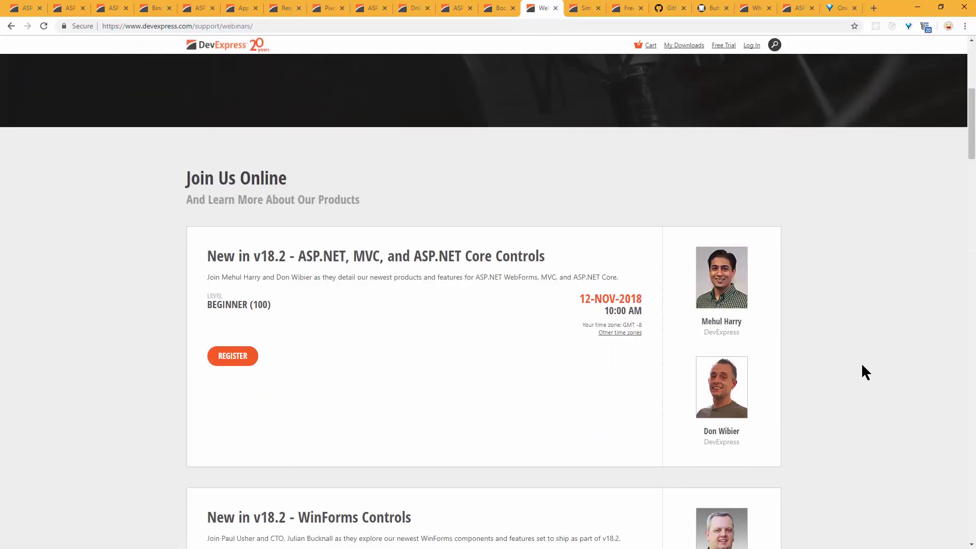
scroll(869, 358, down, 9)
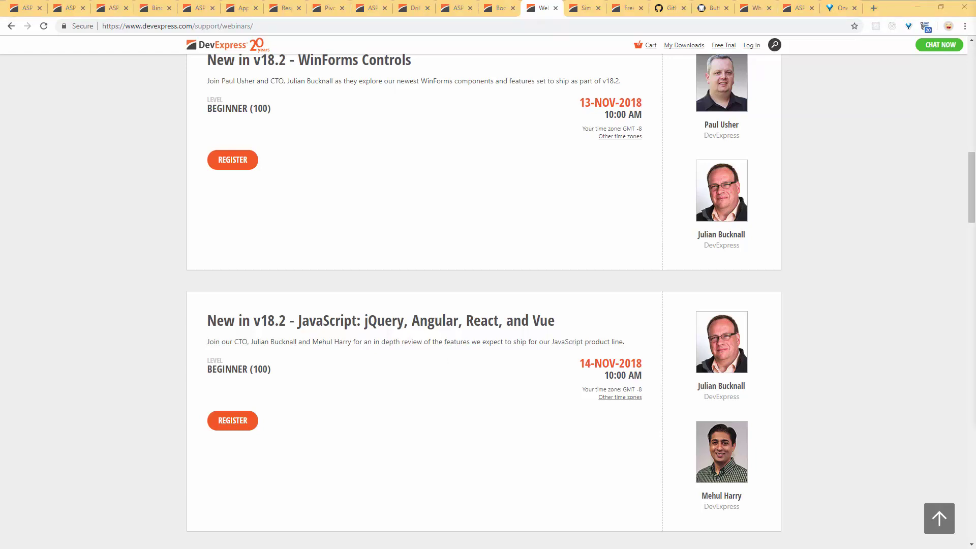
Step: Go to MVC Controls on the 2018.2 What's New page and read the Bootstrap 4 in MS Visual Studio Project Templates entry
drag(703, 287, 696, 289)
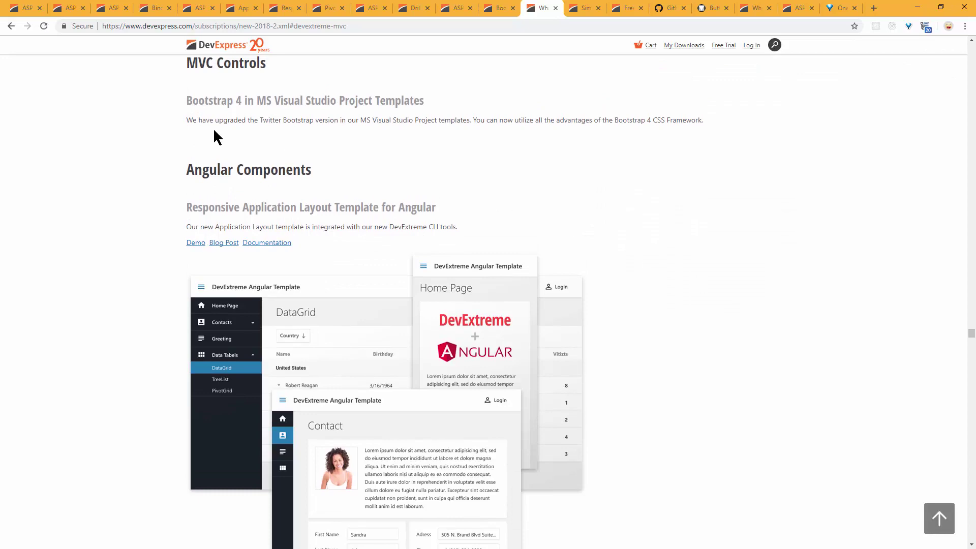
drag(186, 100, 449, 109)
click(348, 137)
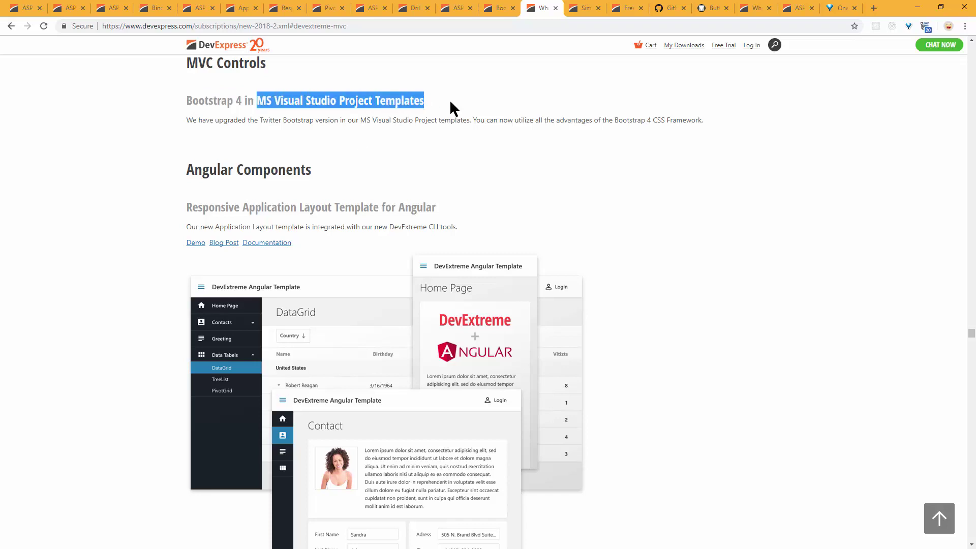
click(617, 233)
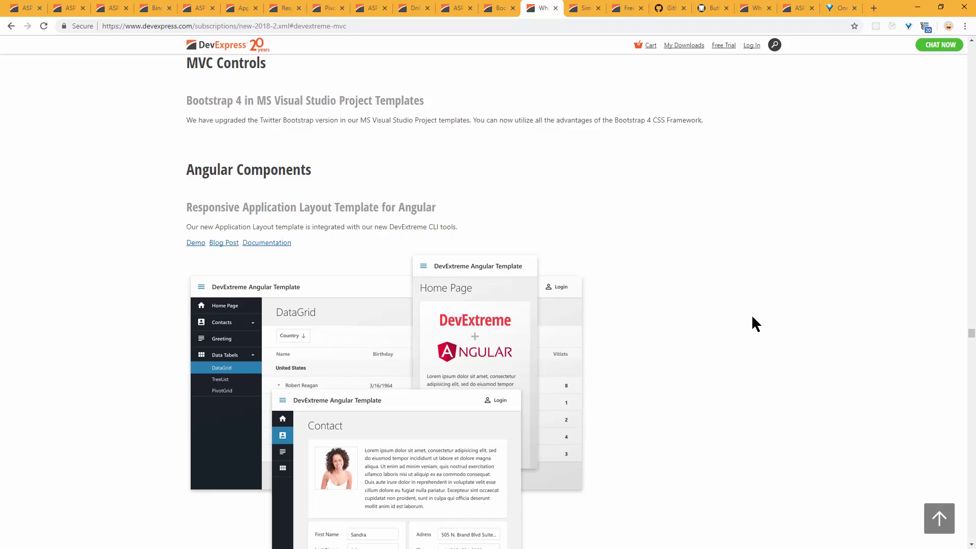
scroll(740, 339, up, 5)
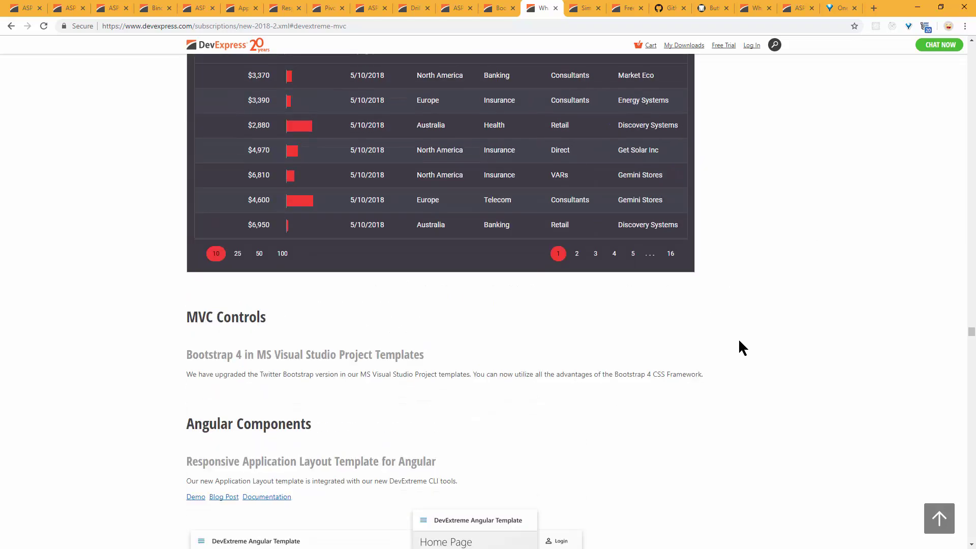